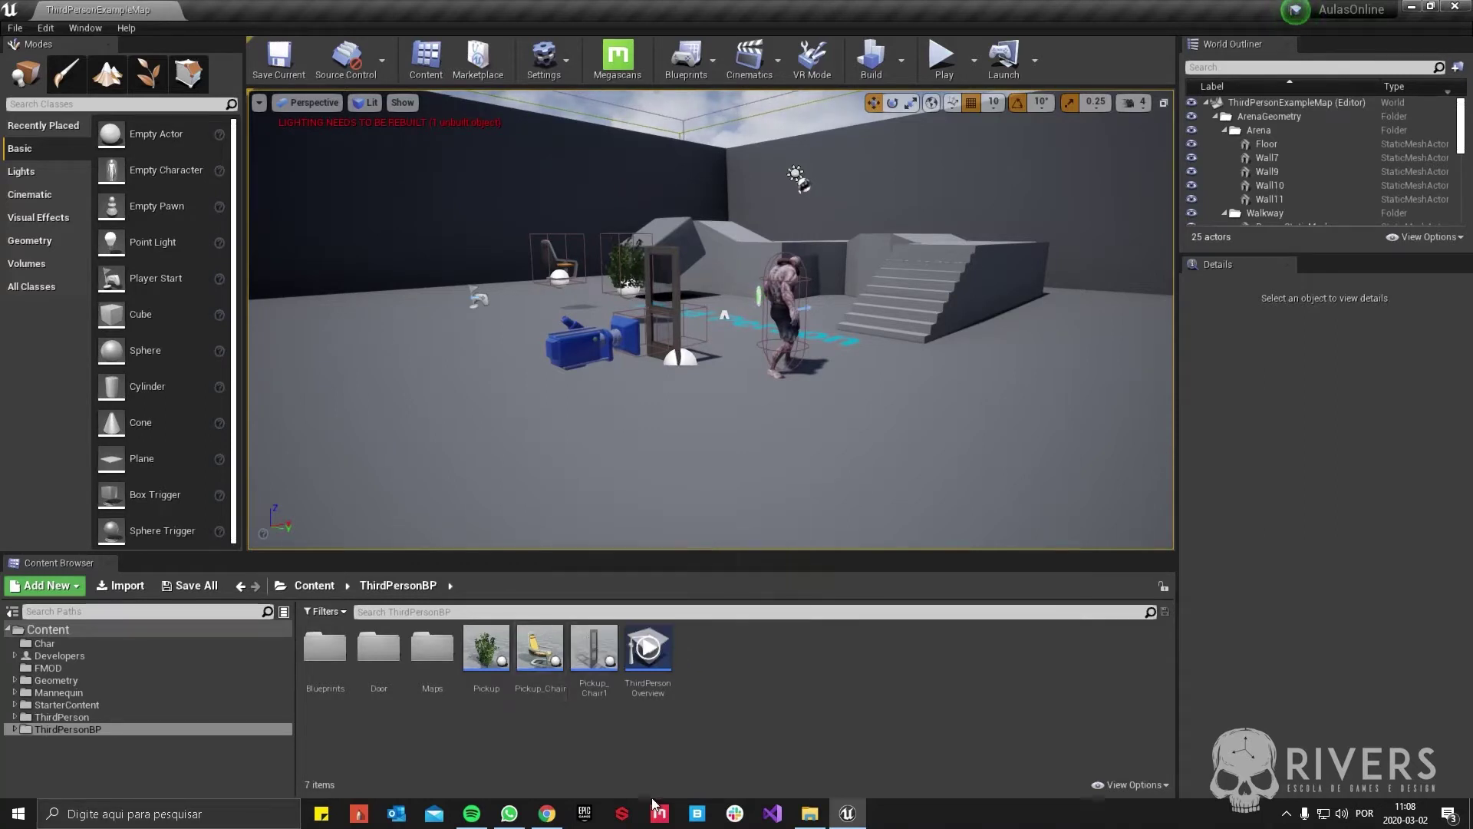
- Create a new material in the ThirdPersonBP folder with its default name and open it docked beside the level
right_click(771, 682)
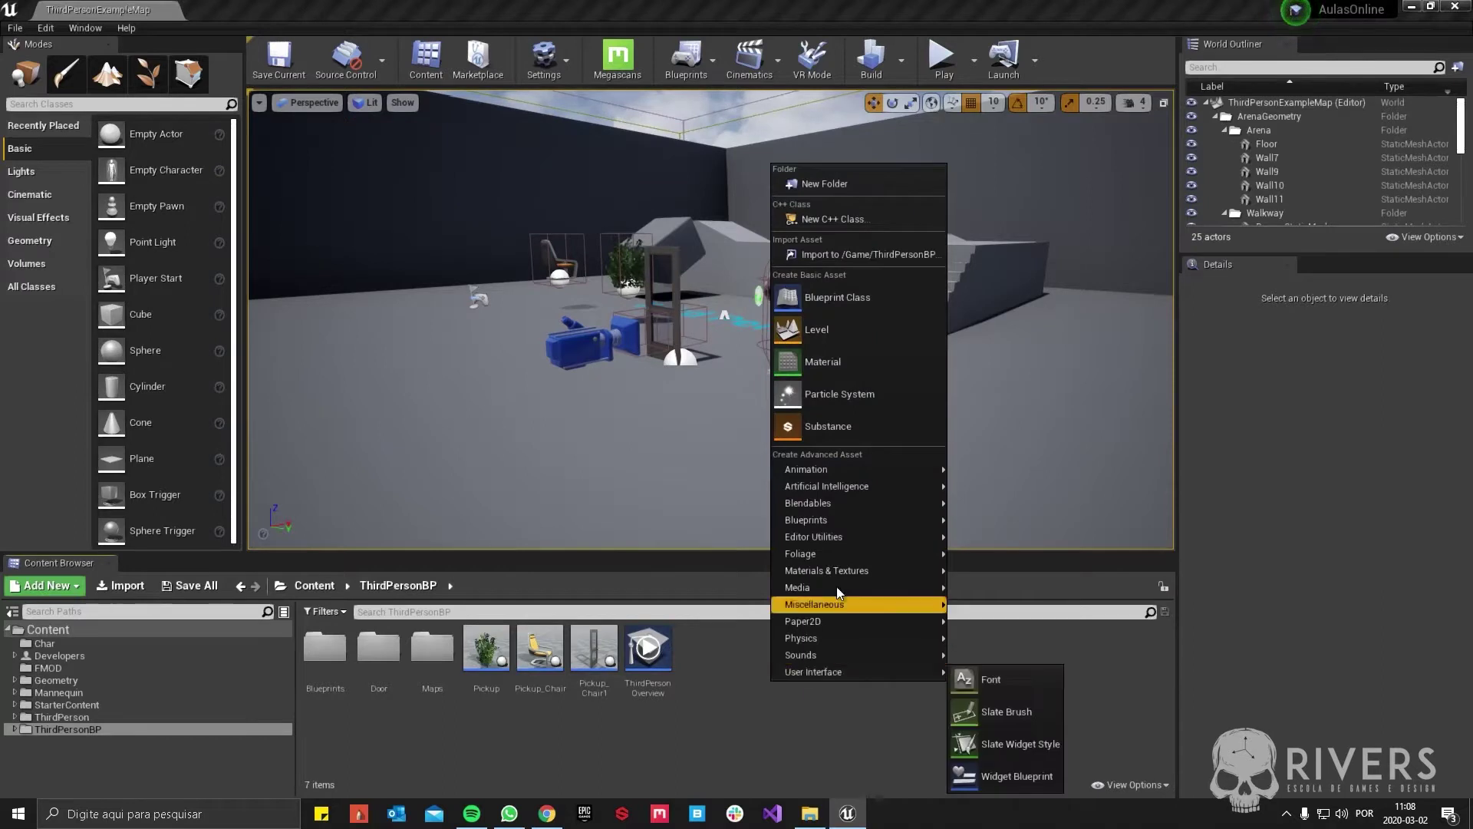
click(52, 590)
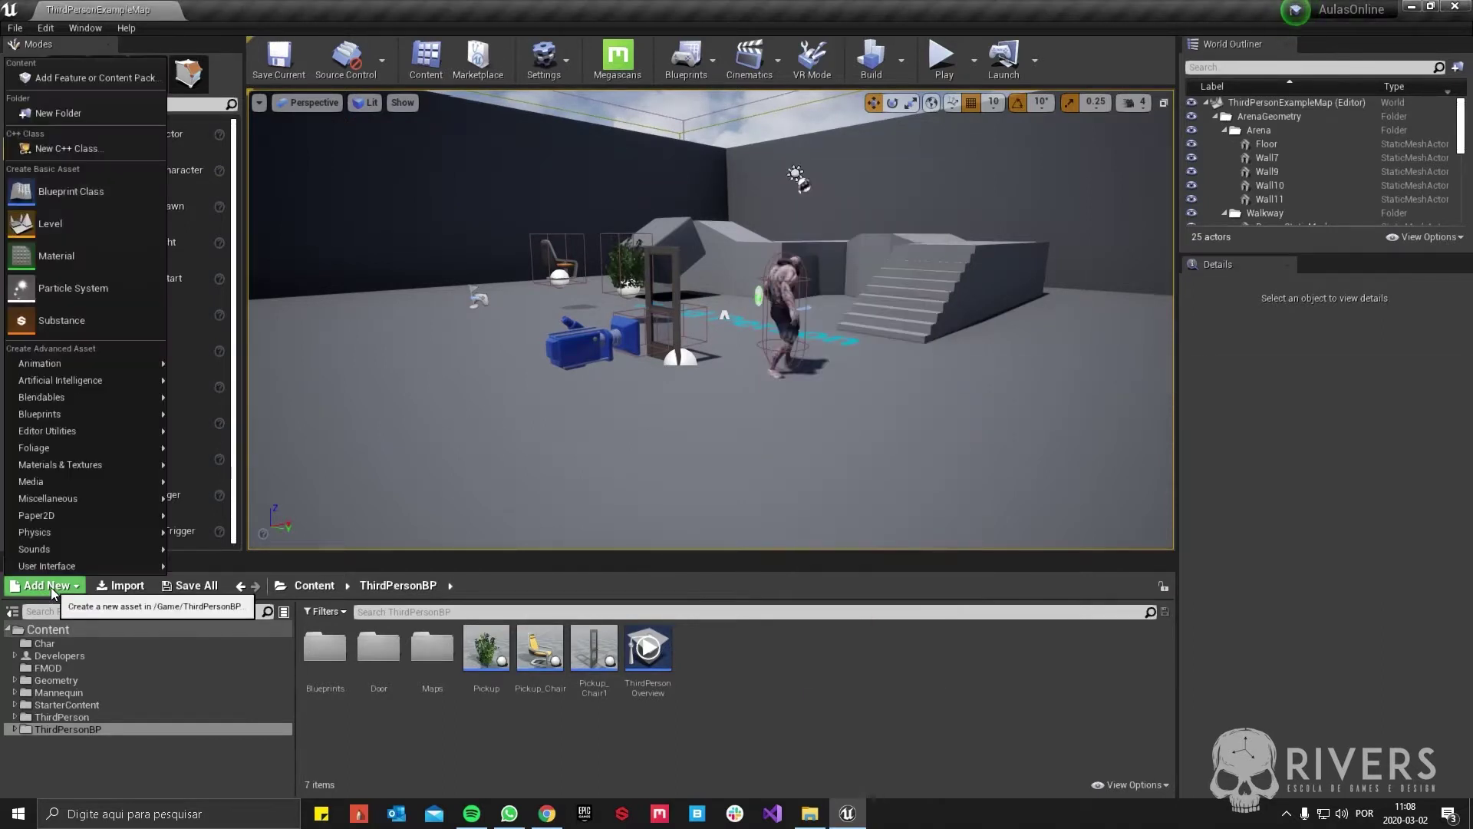
right_click(767, 642)
click(880, 369)
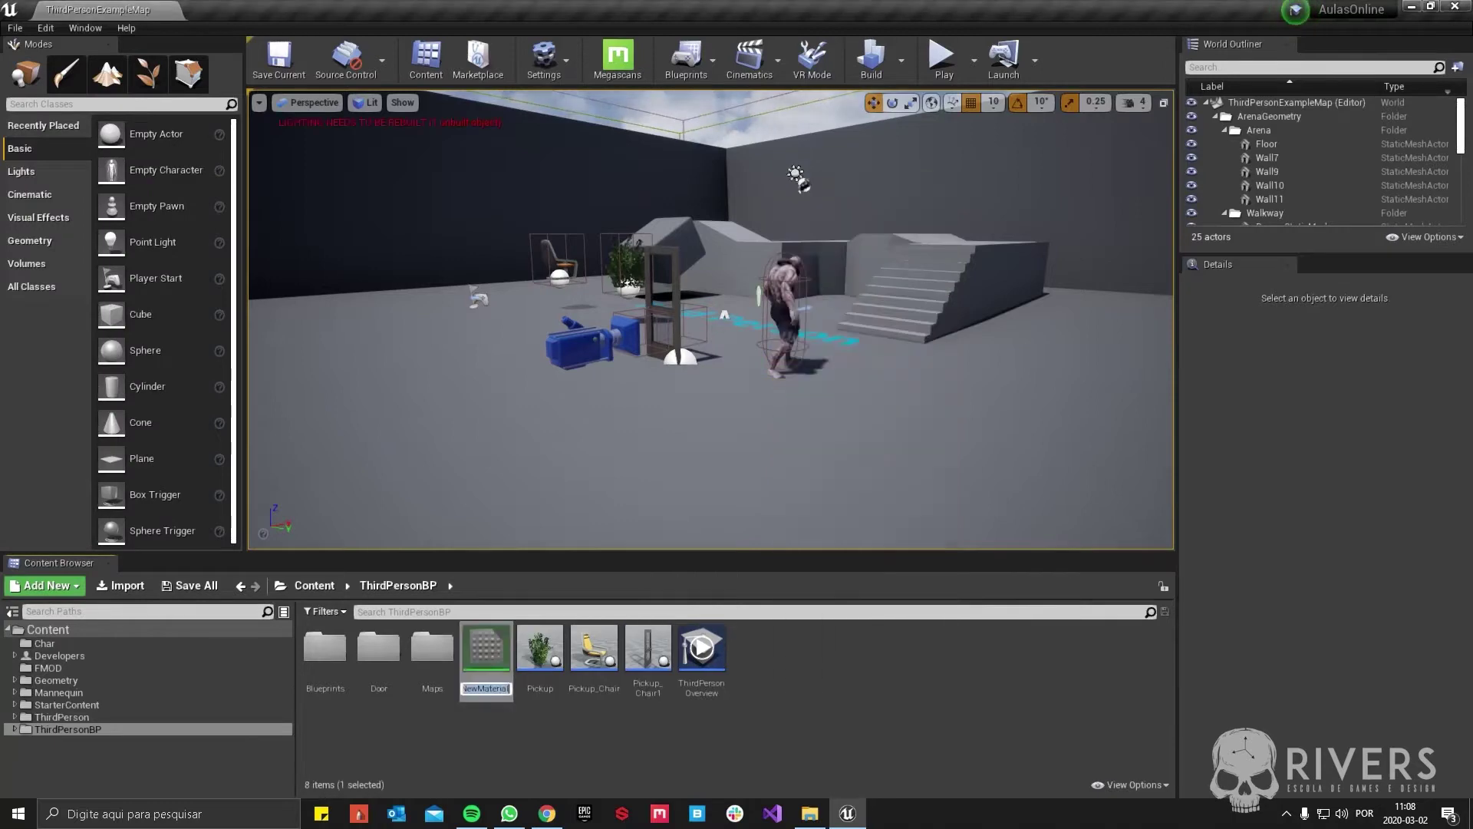
key(Return)
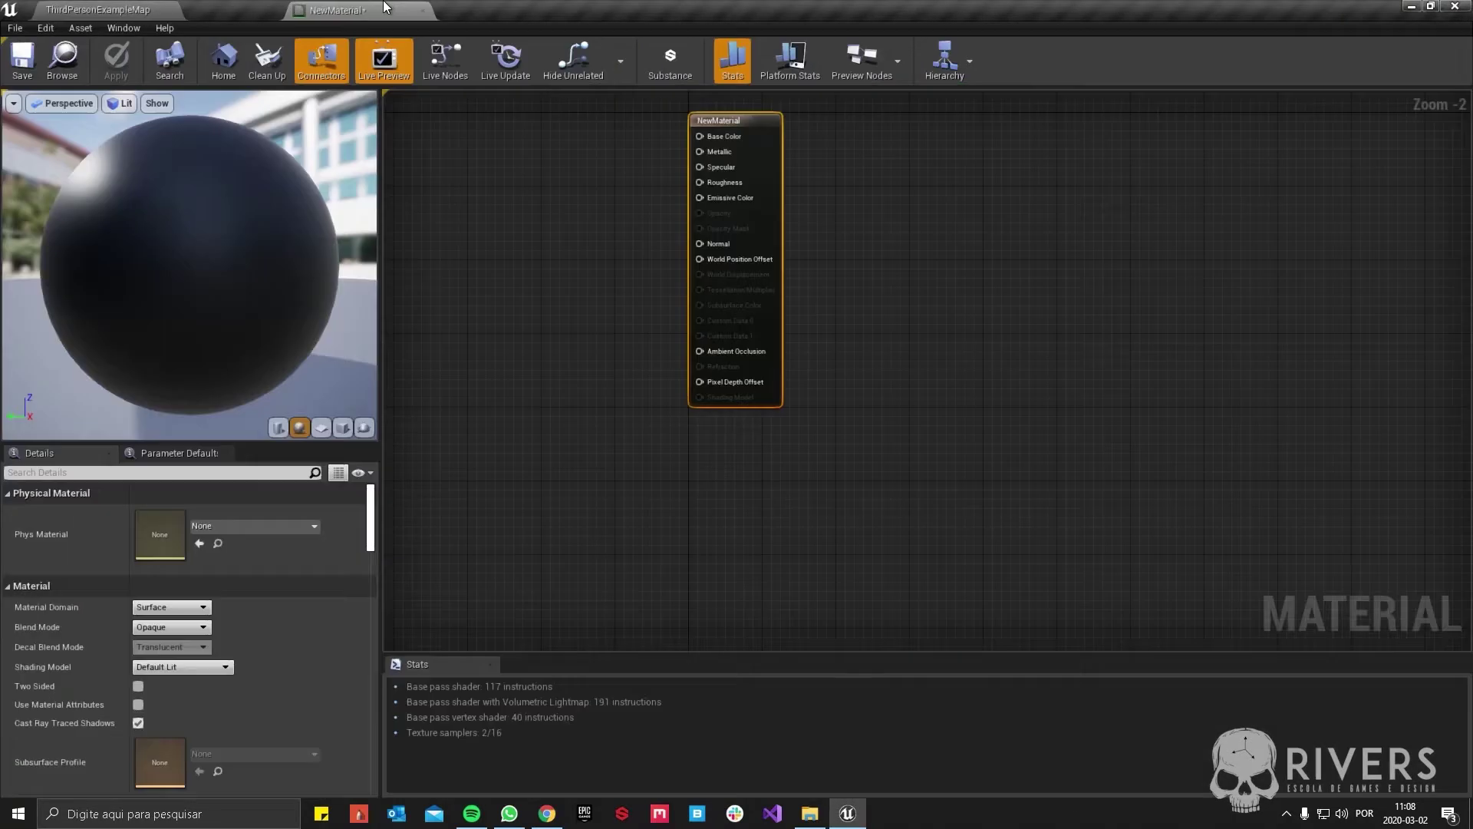
drag(154, 101, 253, 10)
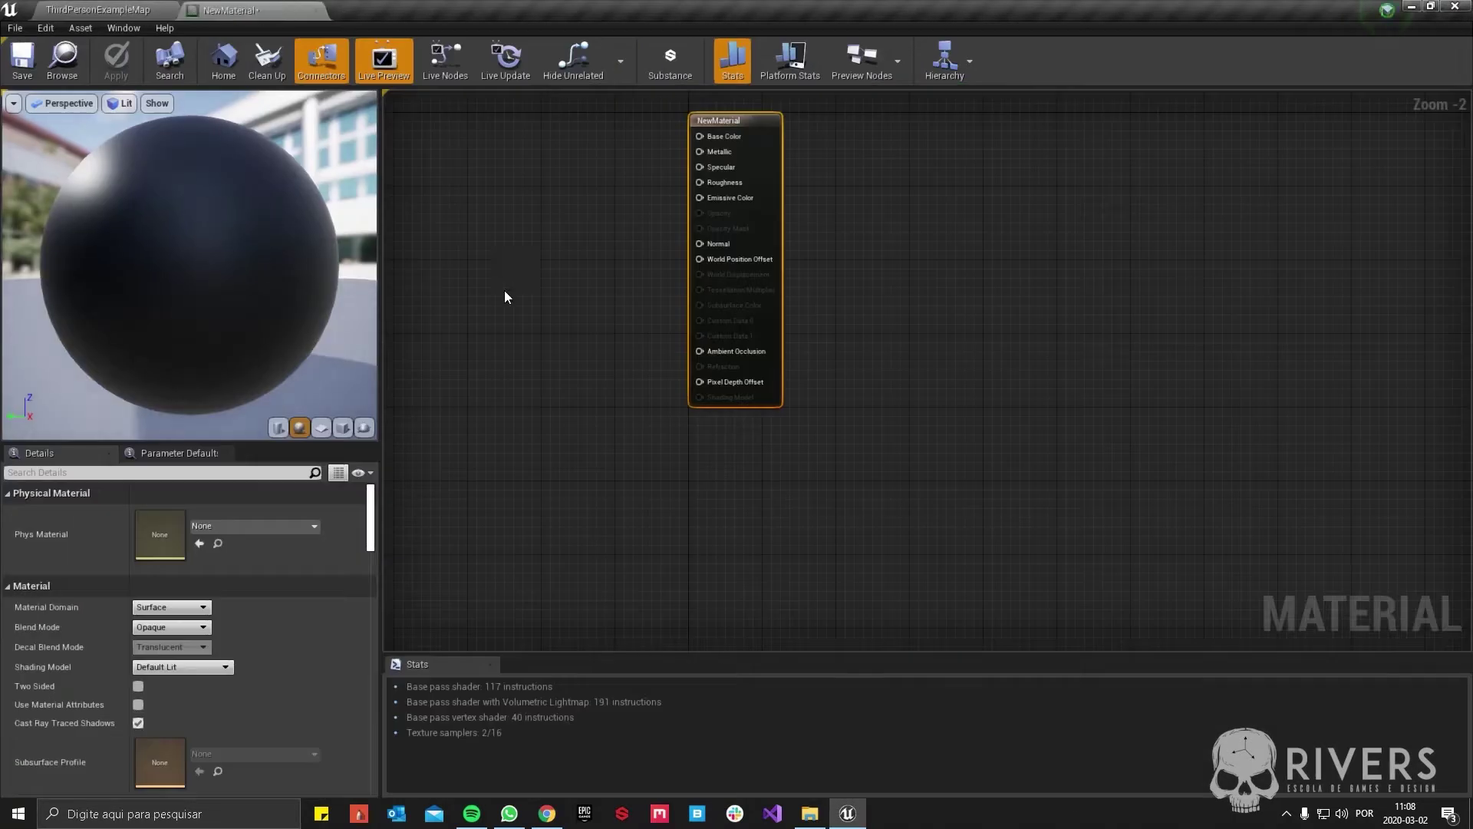
- Examine the empty material graph, the available node categories, the main material node, and the preview sphere from different view and light angles
right_drag(504, 296, 839, 374)
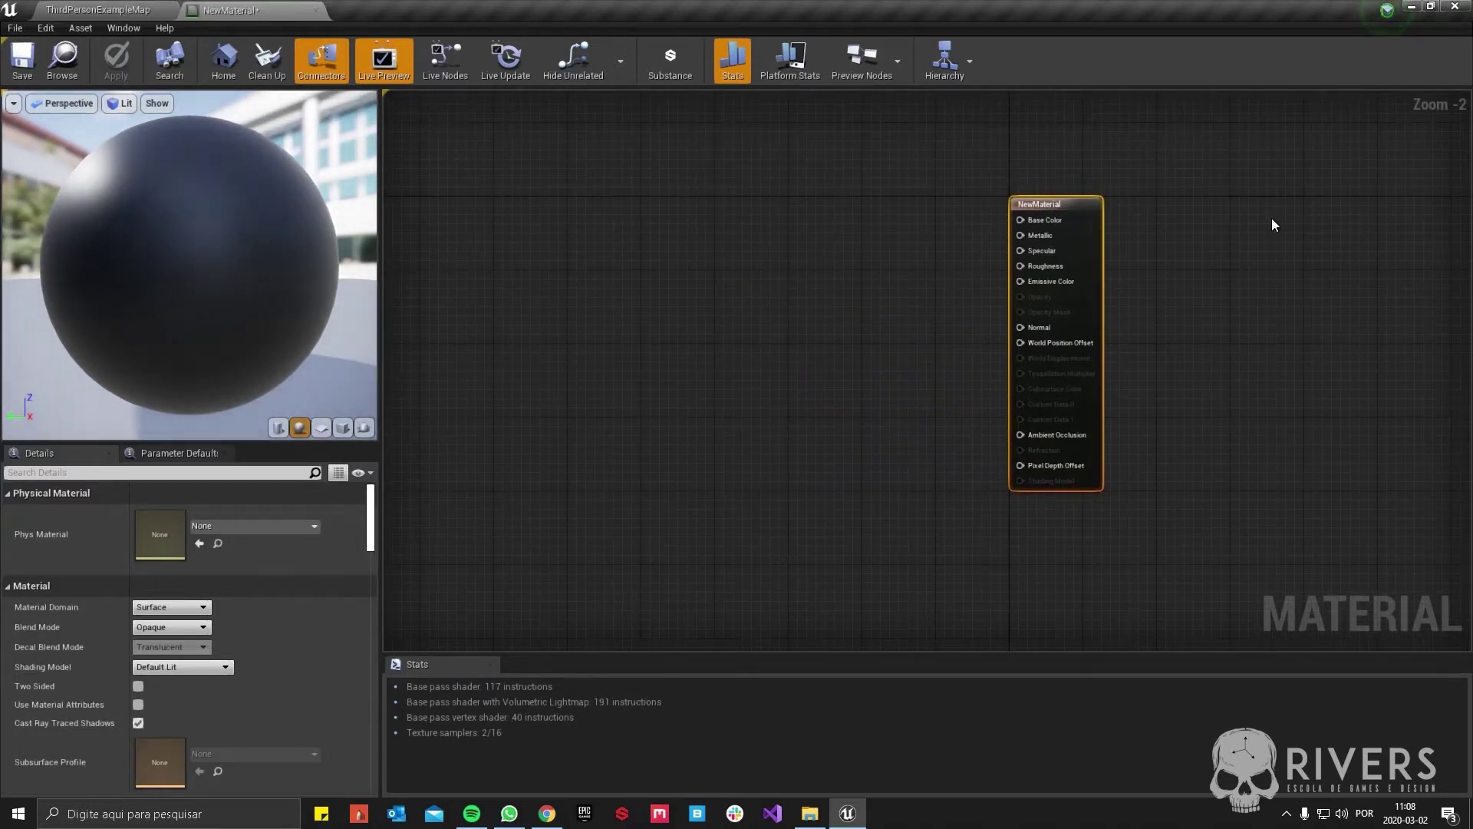
right_click(1241, 149)
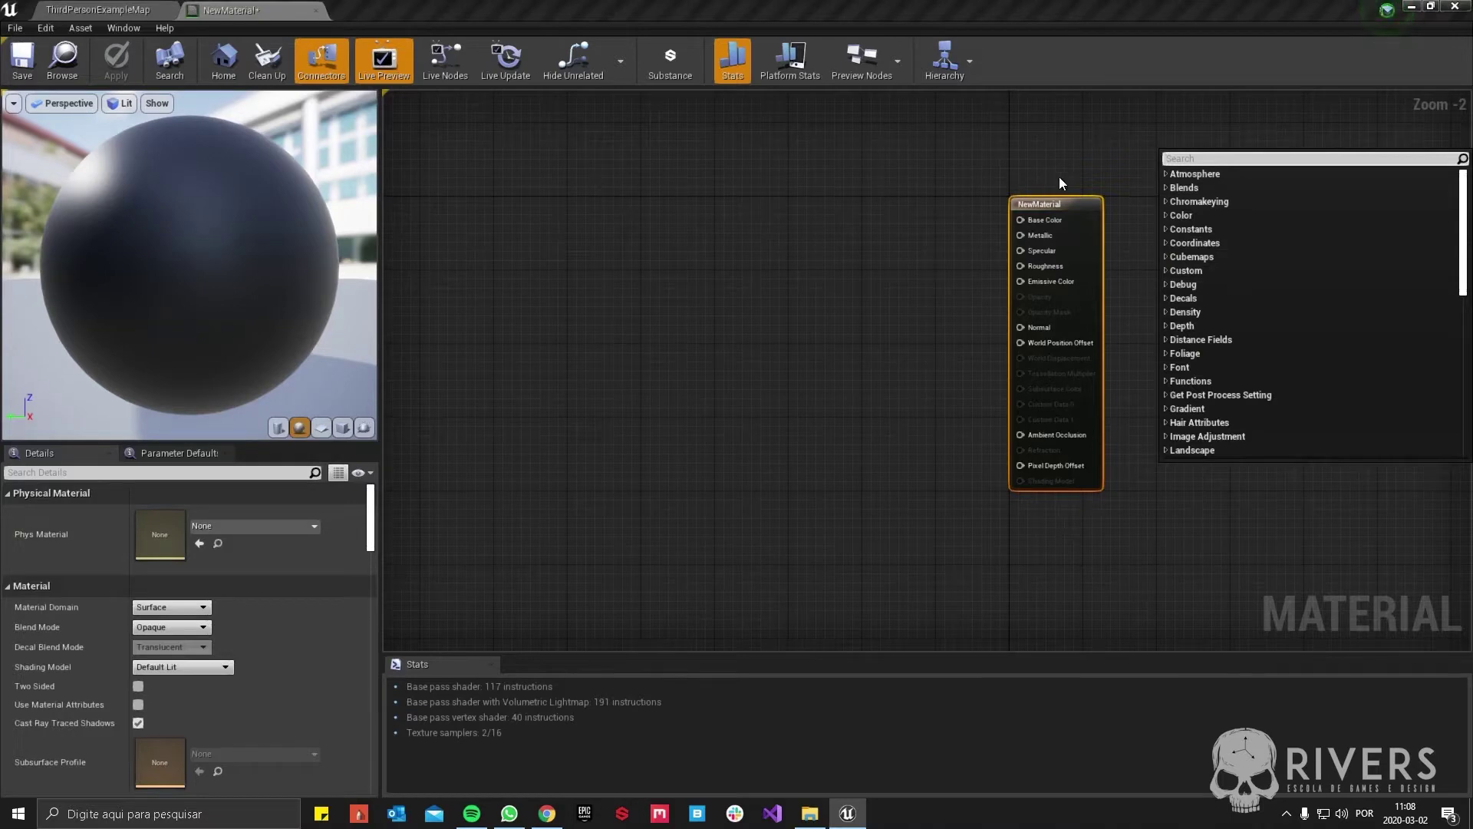
scroll(1192, 347, down, 10)
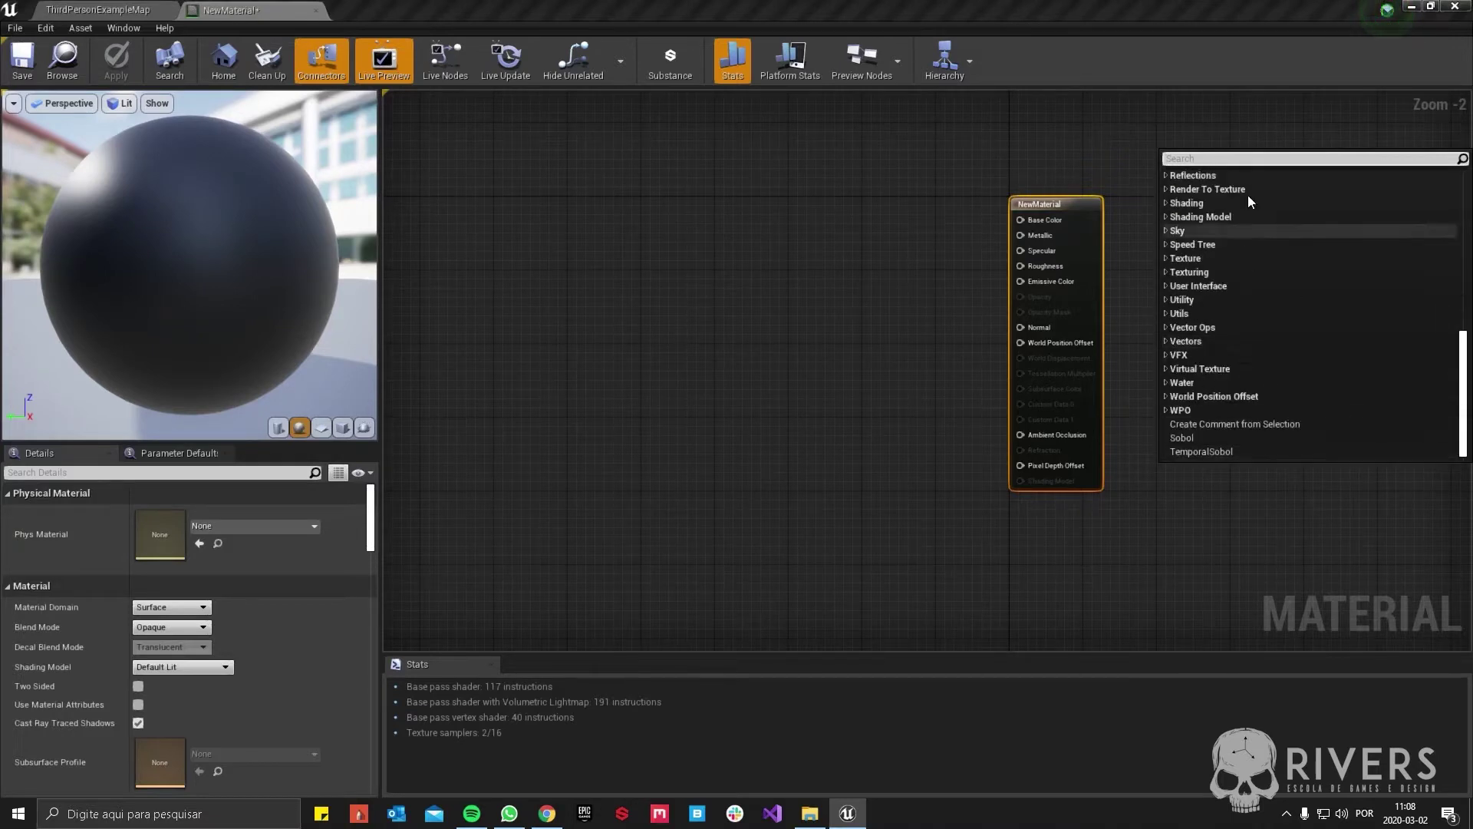
scroll(1227, 256, up, 3)
click(644, 286)
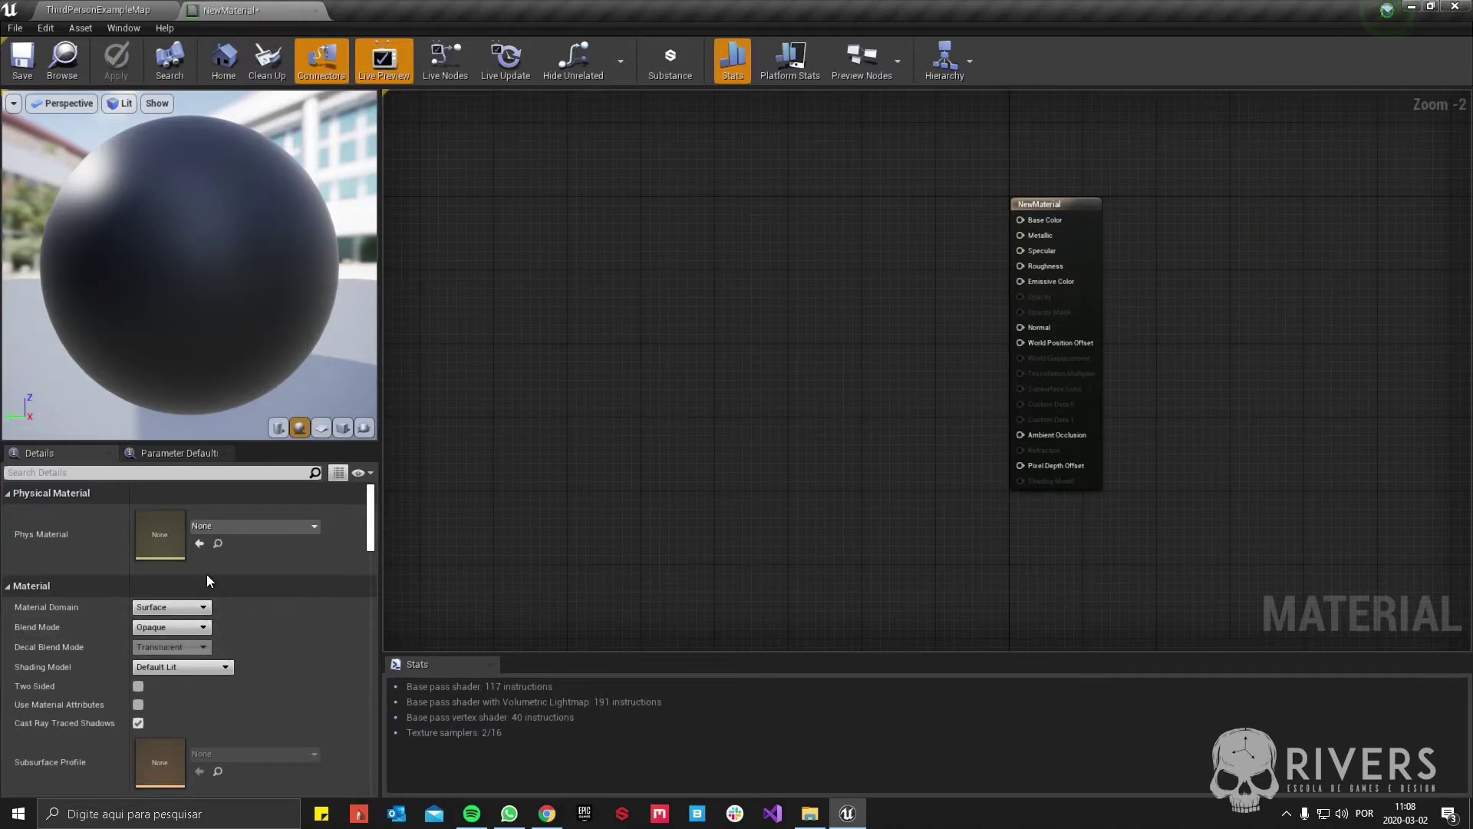
click(1031, 208)
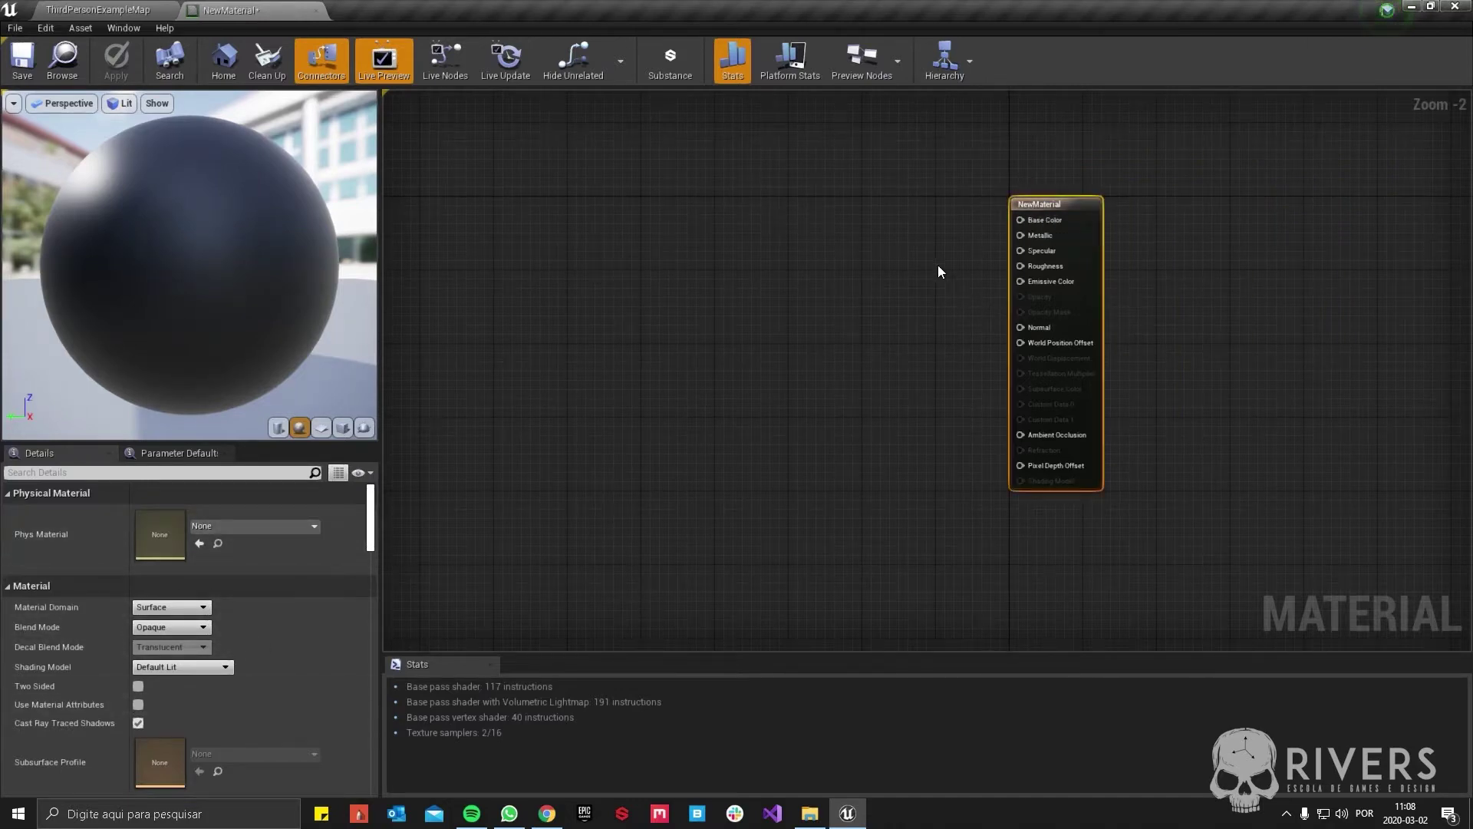
click(729, 422)
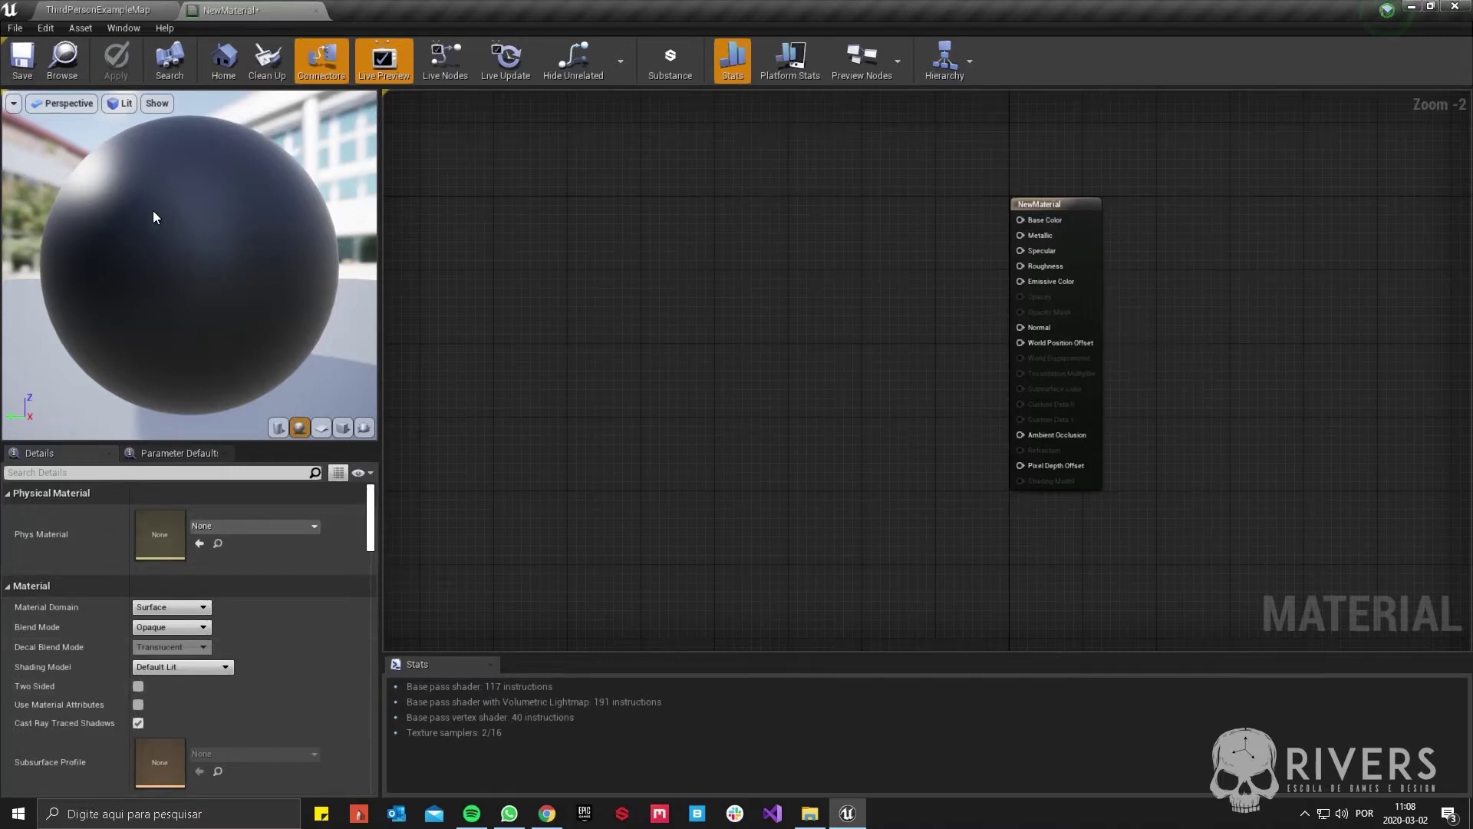
mouse_move(154, 224)
mouse_down()
mouse_move(245, 225)
mouse_move(326, 200)
mouse_move(183, 219)
mouse_up()
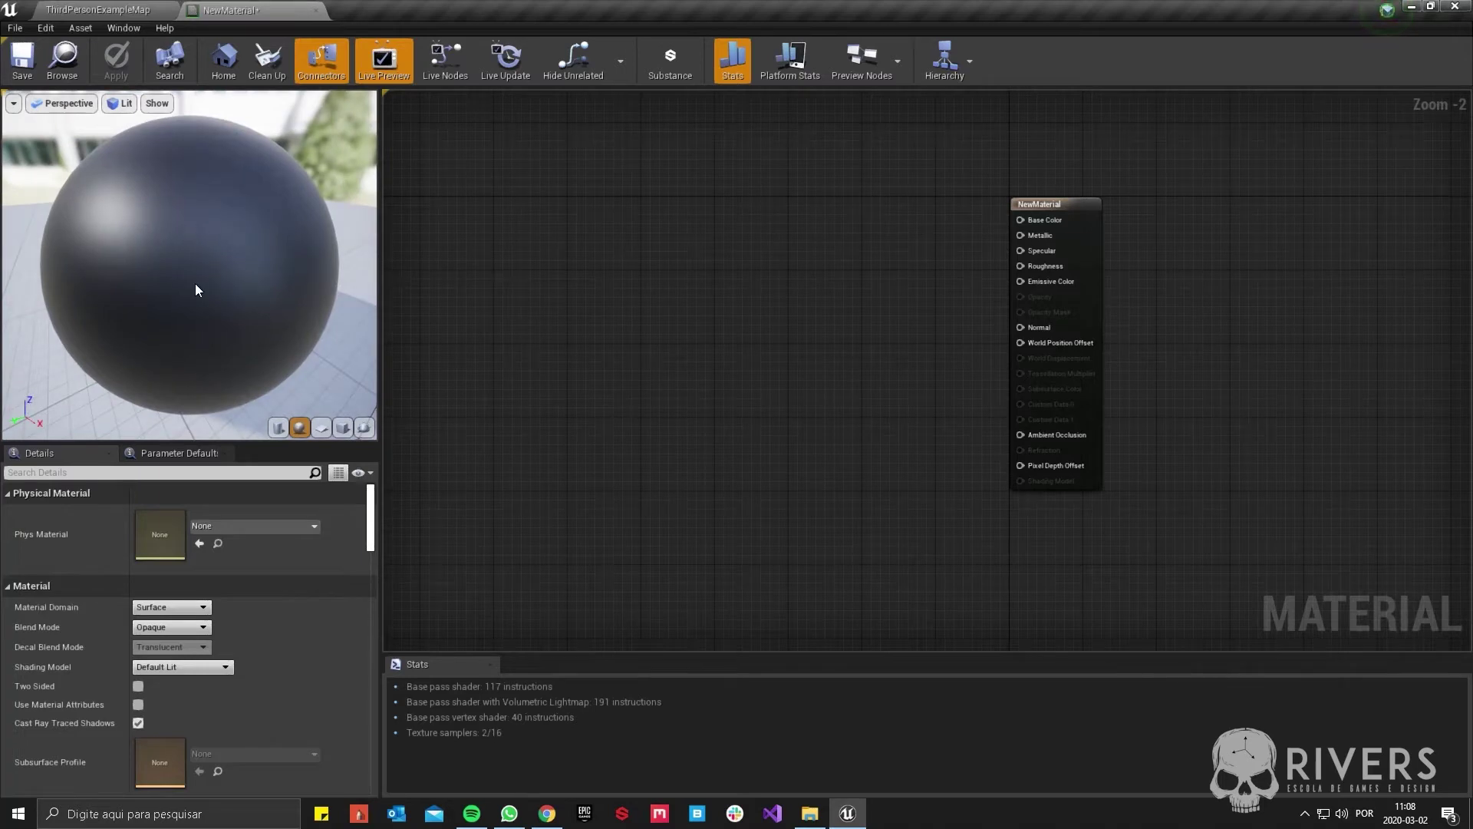
mouse_move(196, 284)
mouse_down()
mouse_move(245, 290)
mouse_move(230, 307)
mouse_move(184, 277)
mouse_up()
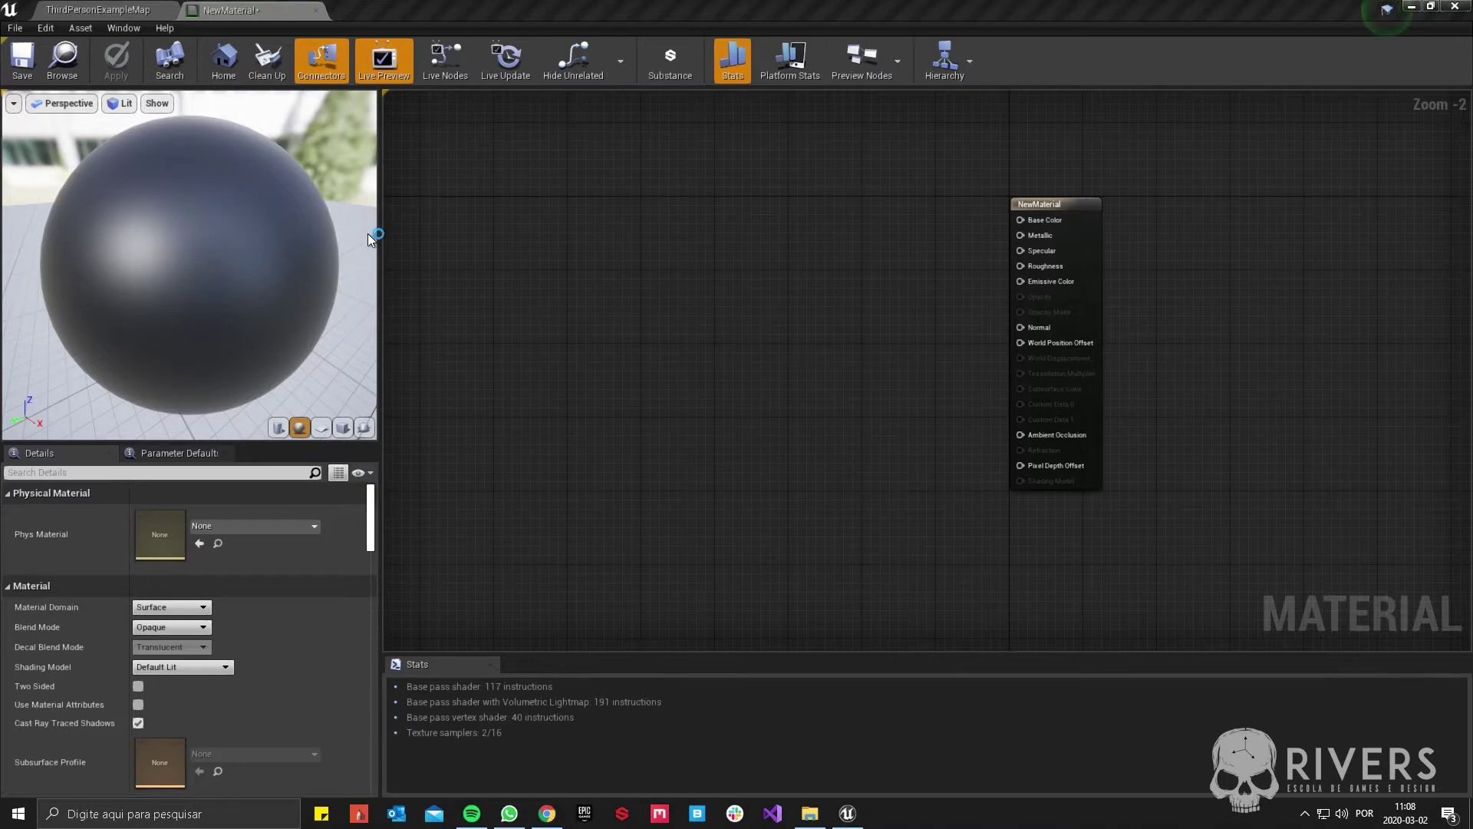
mouse_move(134, 255)
mouse_down()
mouse_move(254, 256)
mouse_move(77, 255)
mouse_move(138, 261)
mouse_move(121, 261)
mouse_up()
key(l)
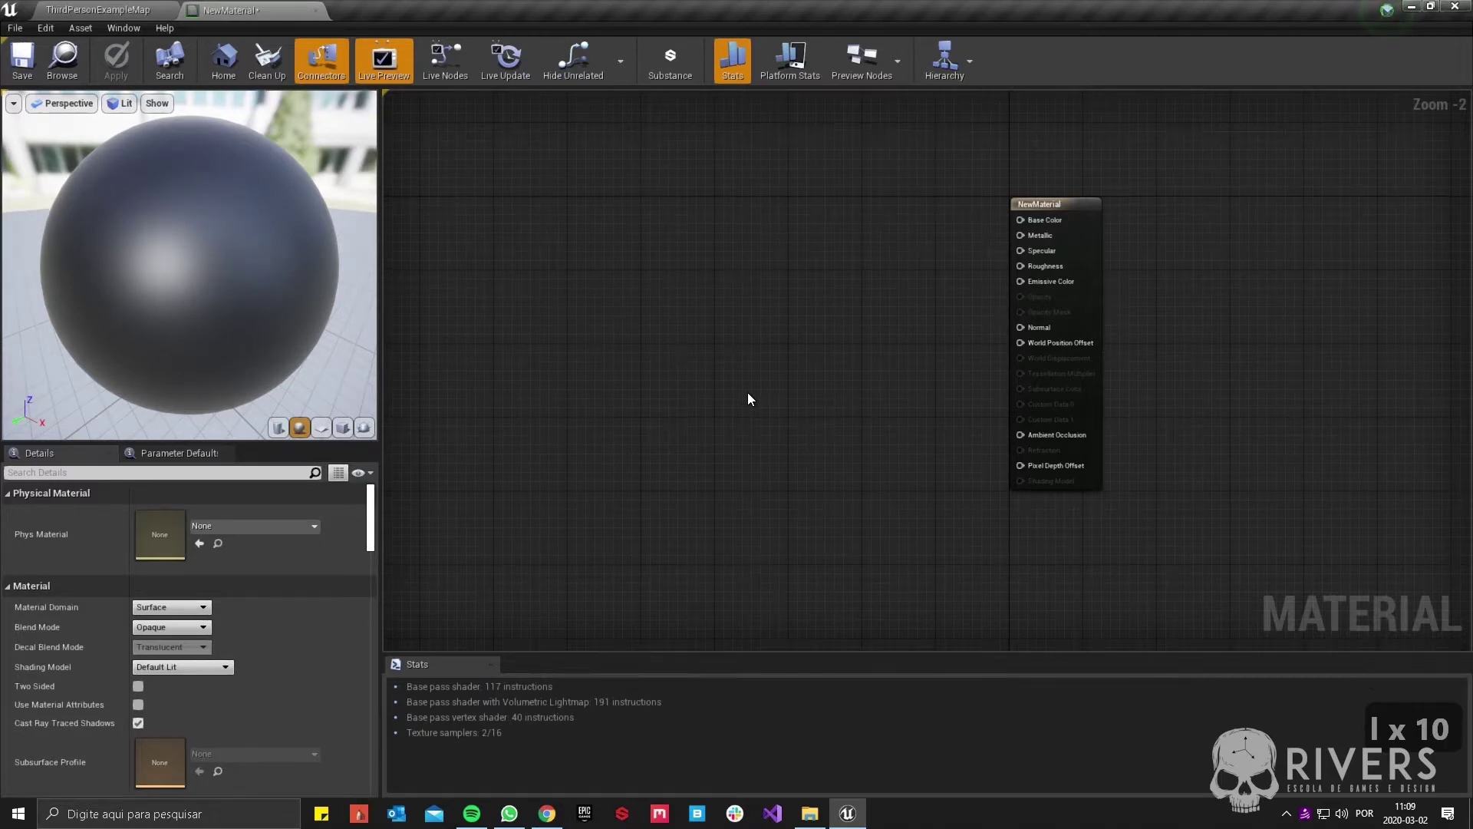
- Add a Constant 3Vector node and a single Constant node to the graph, before the material's inputs
right_drag(954, 229, 908, 333)
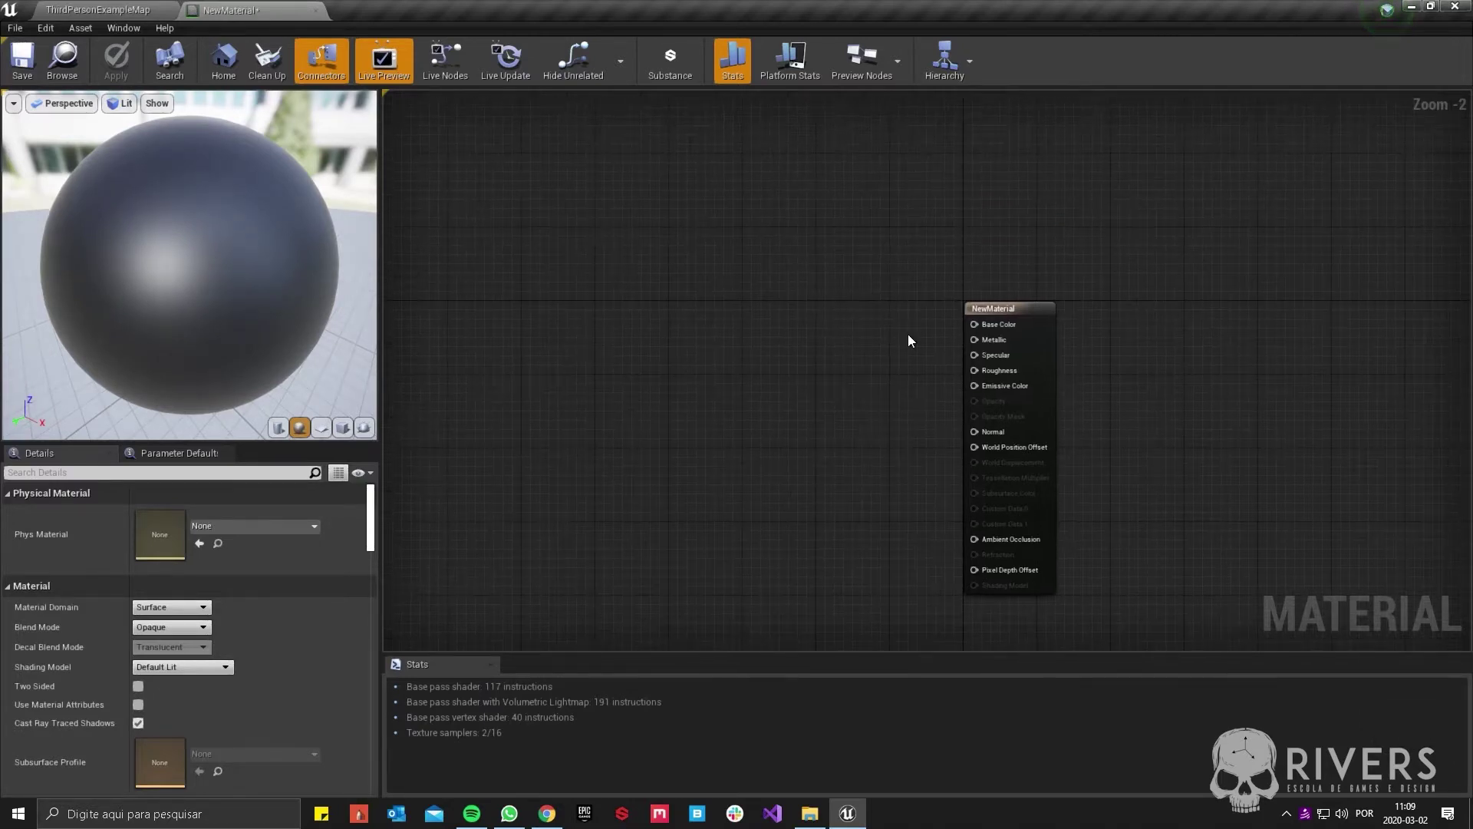
scroll(908, 334, up, 2)
right_drag(947, 422, 875, 310)
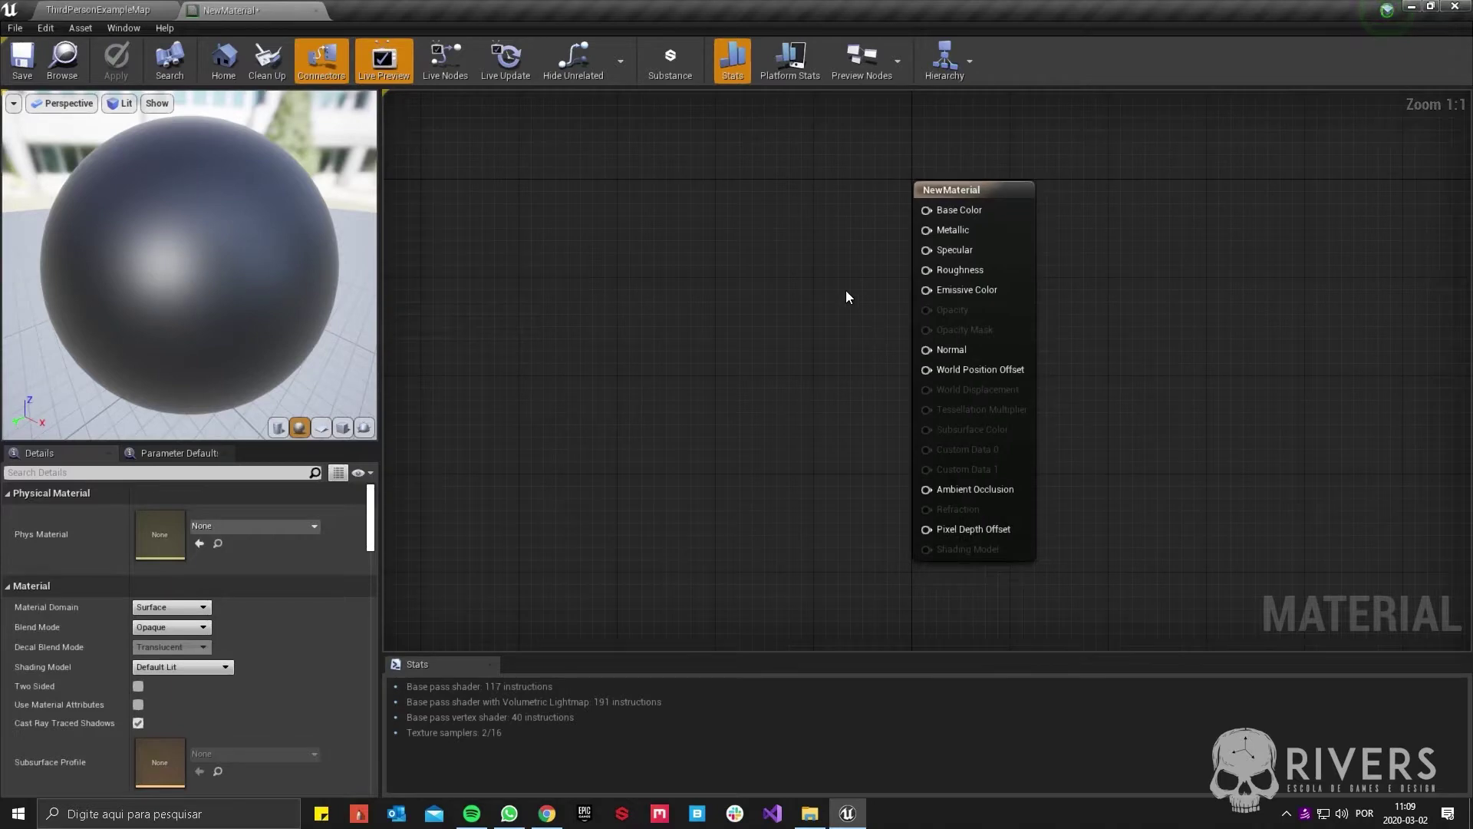
right_drag(766, 263, 873, 315)
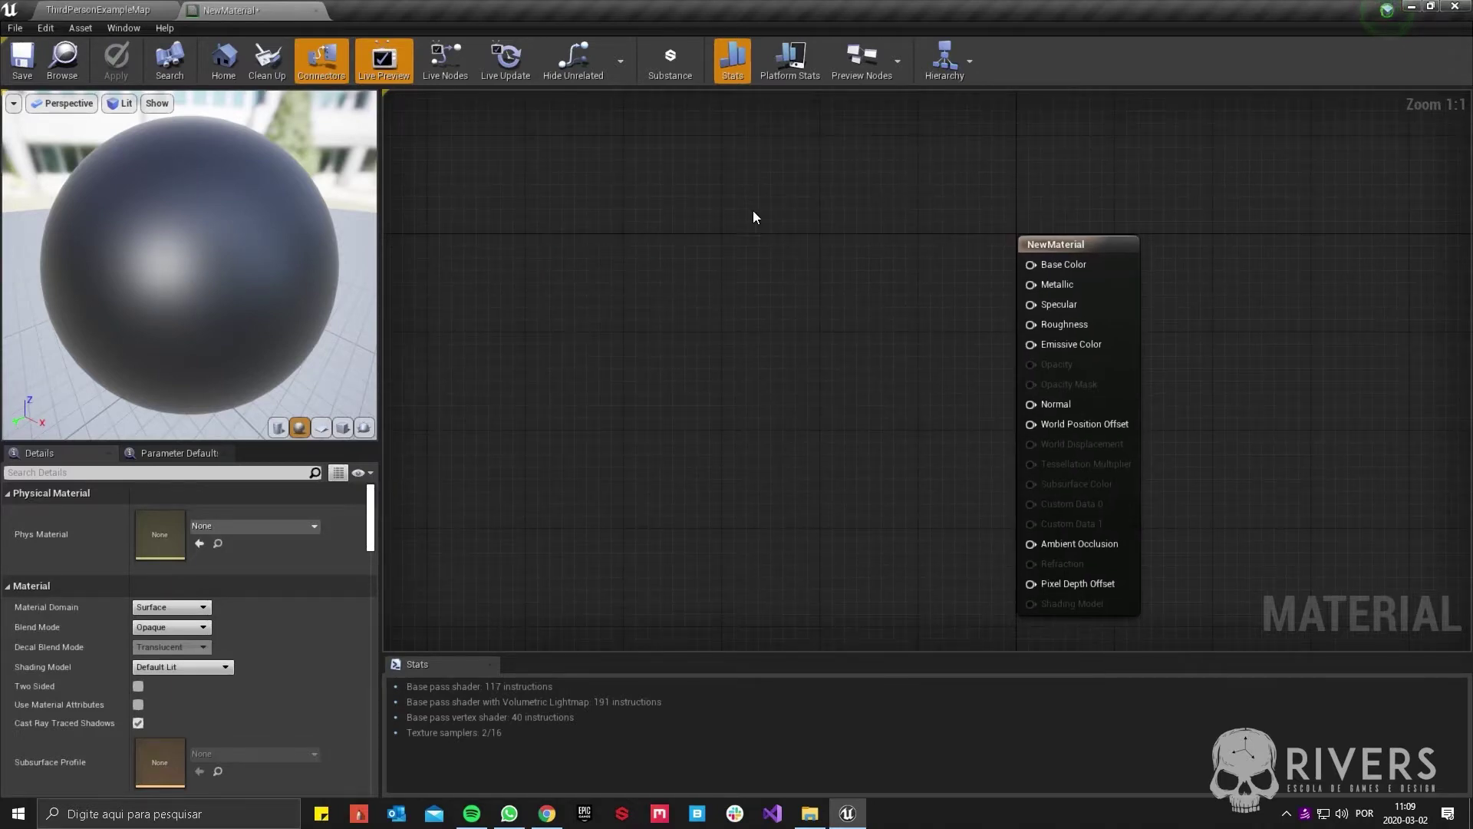
key(3)
click(732, 138)
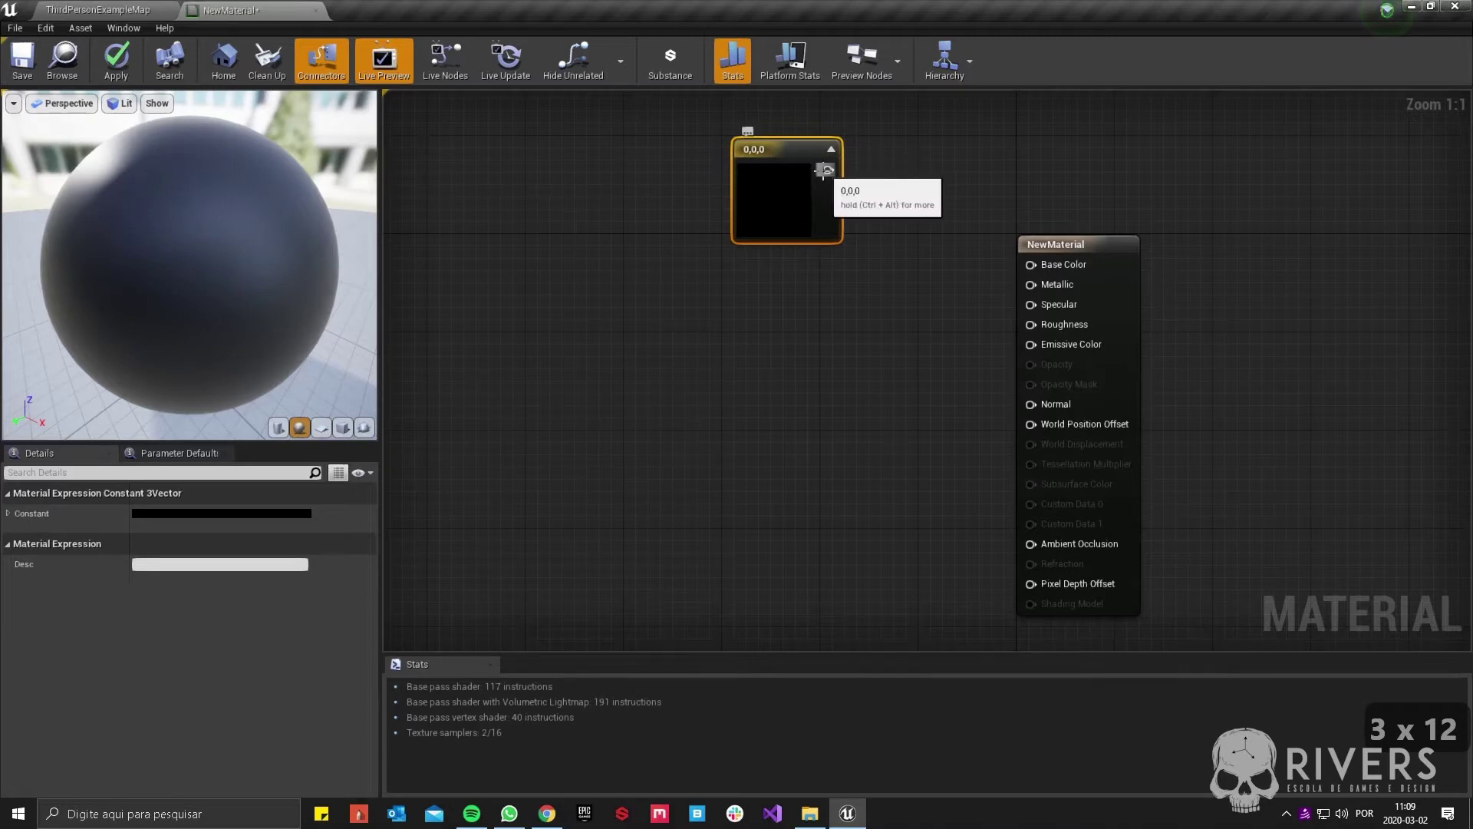
key(1)
click(592, 325)
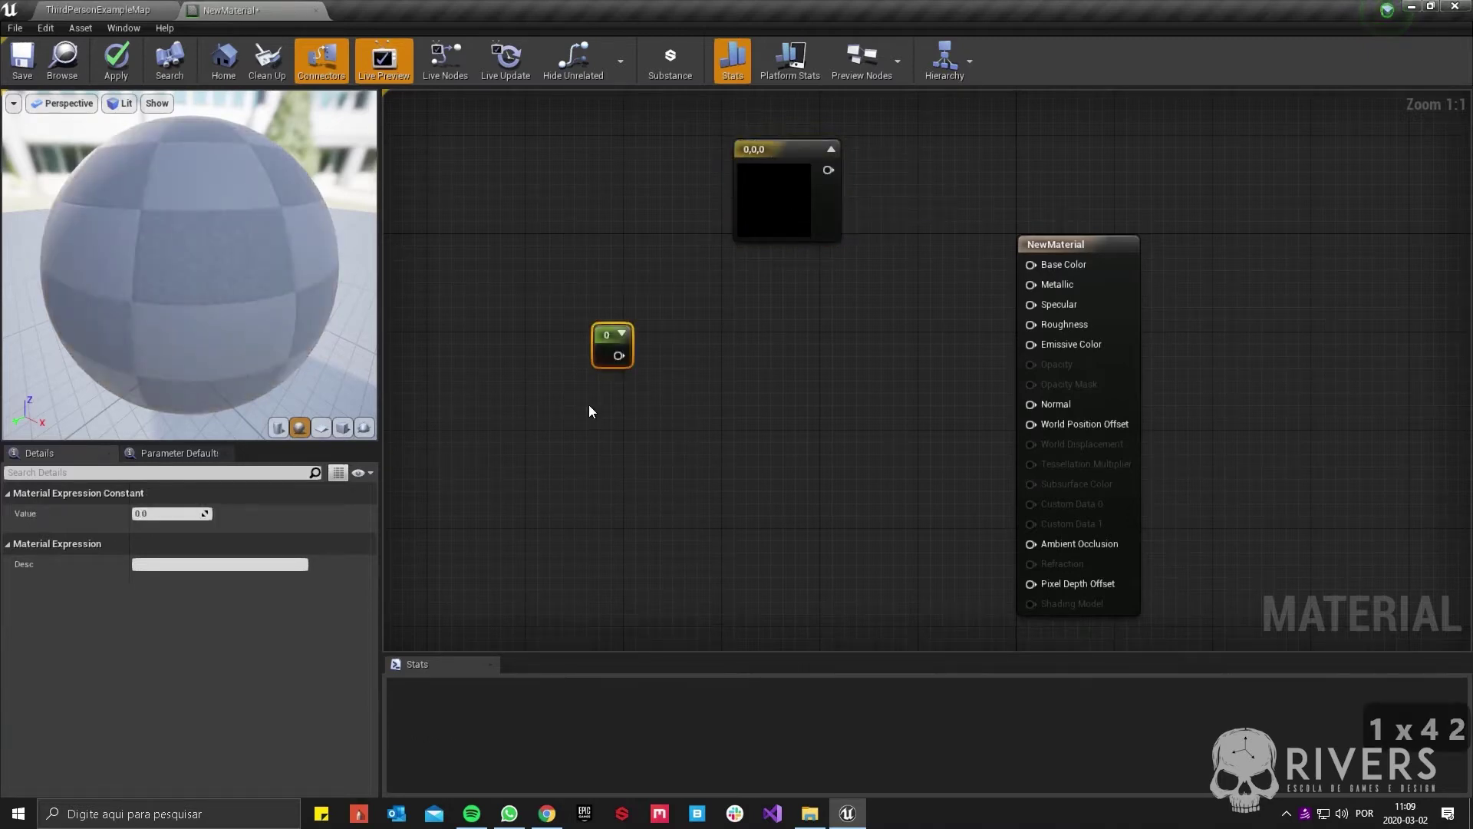
- Try out a Constant 2Vector and a Constant 4Vector node below the single Constant, and delete both
key(2)
click(589, 409)
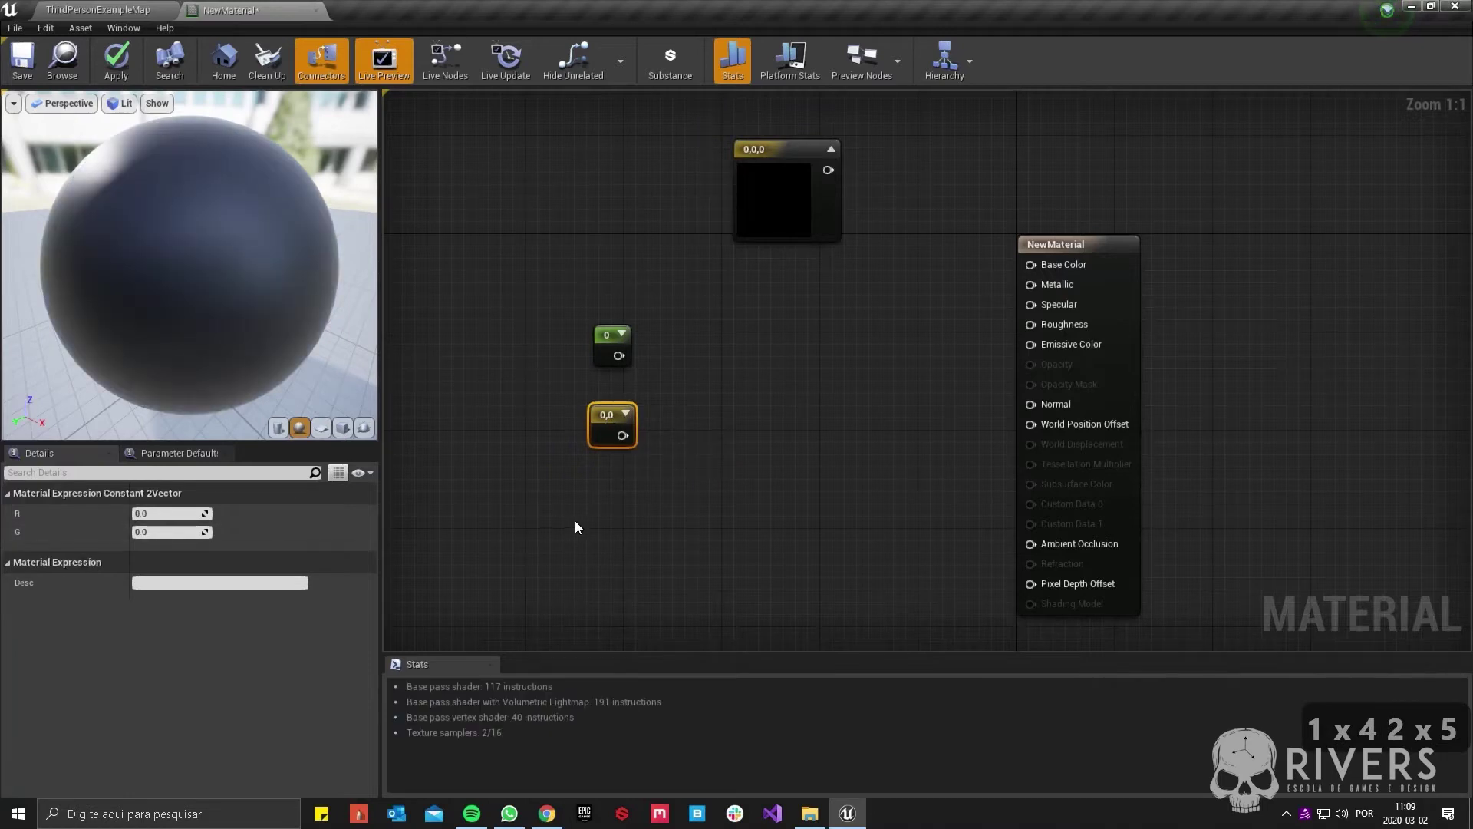
key(4)
click(576, 521)
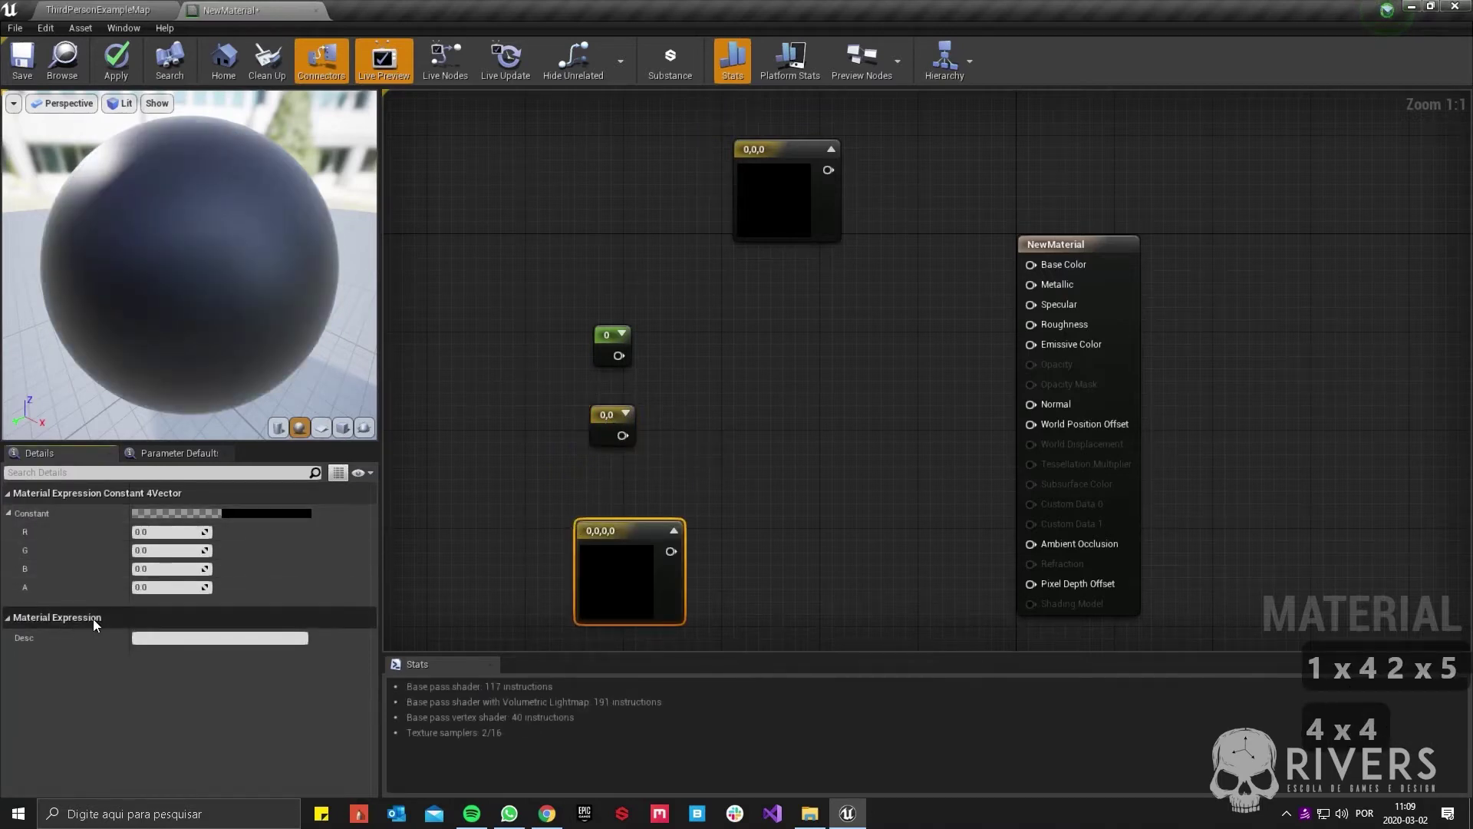
key(Delete)
click(608, 414)
key(Delete)
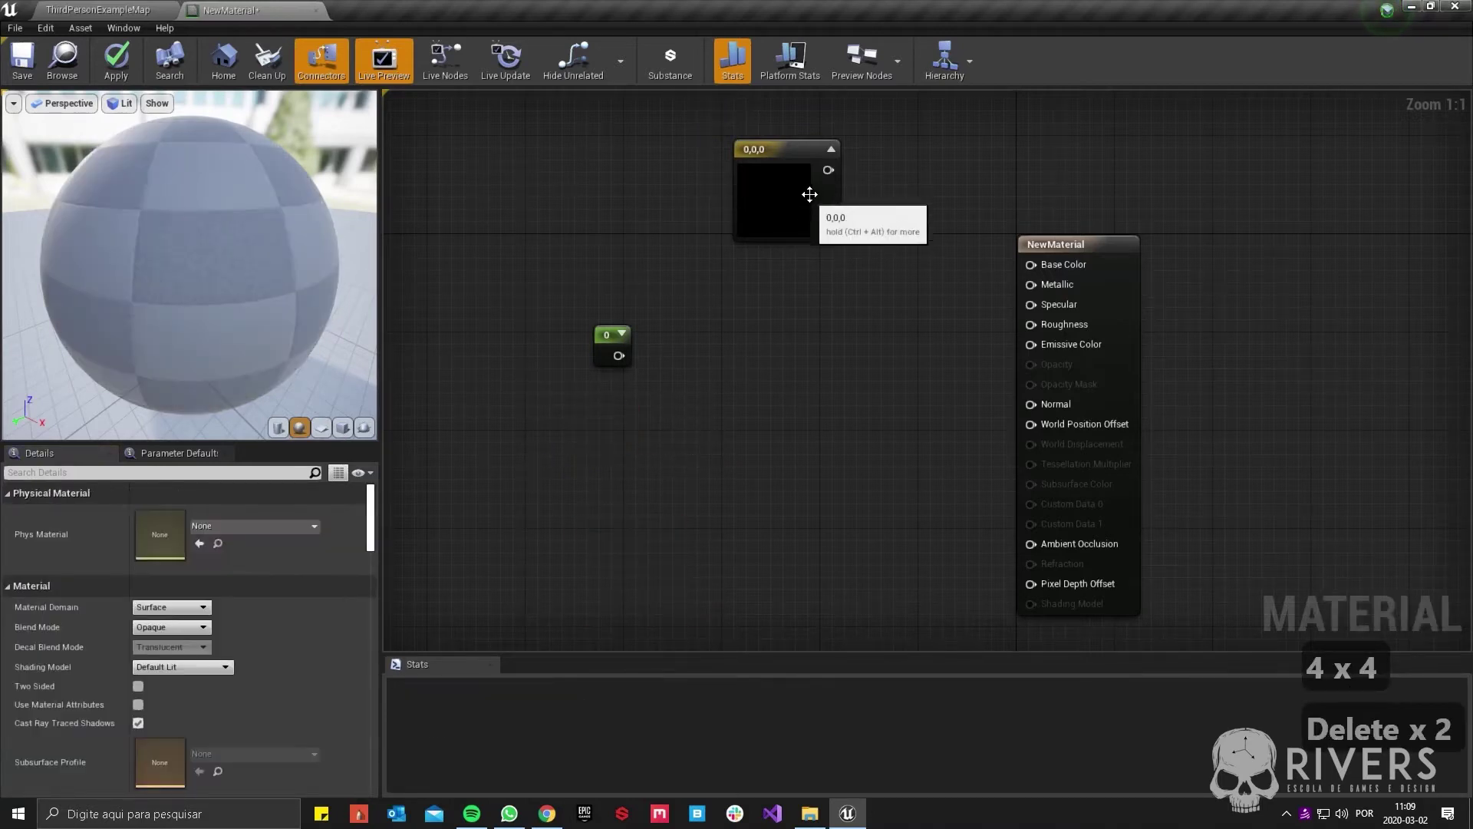
- Connect the Constant 3Vector to Base Color and set its colour to red (1, 0.0289, 0), inspecting the preview sphere
drag(828, 170, 1030, 264)
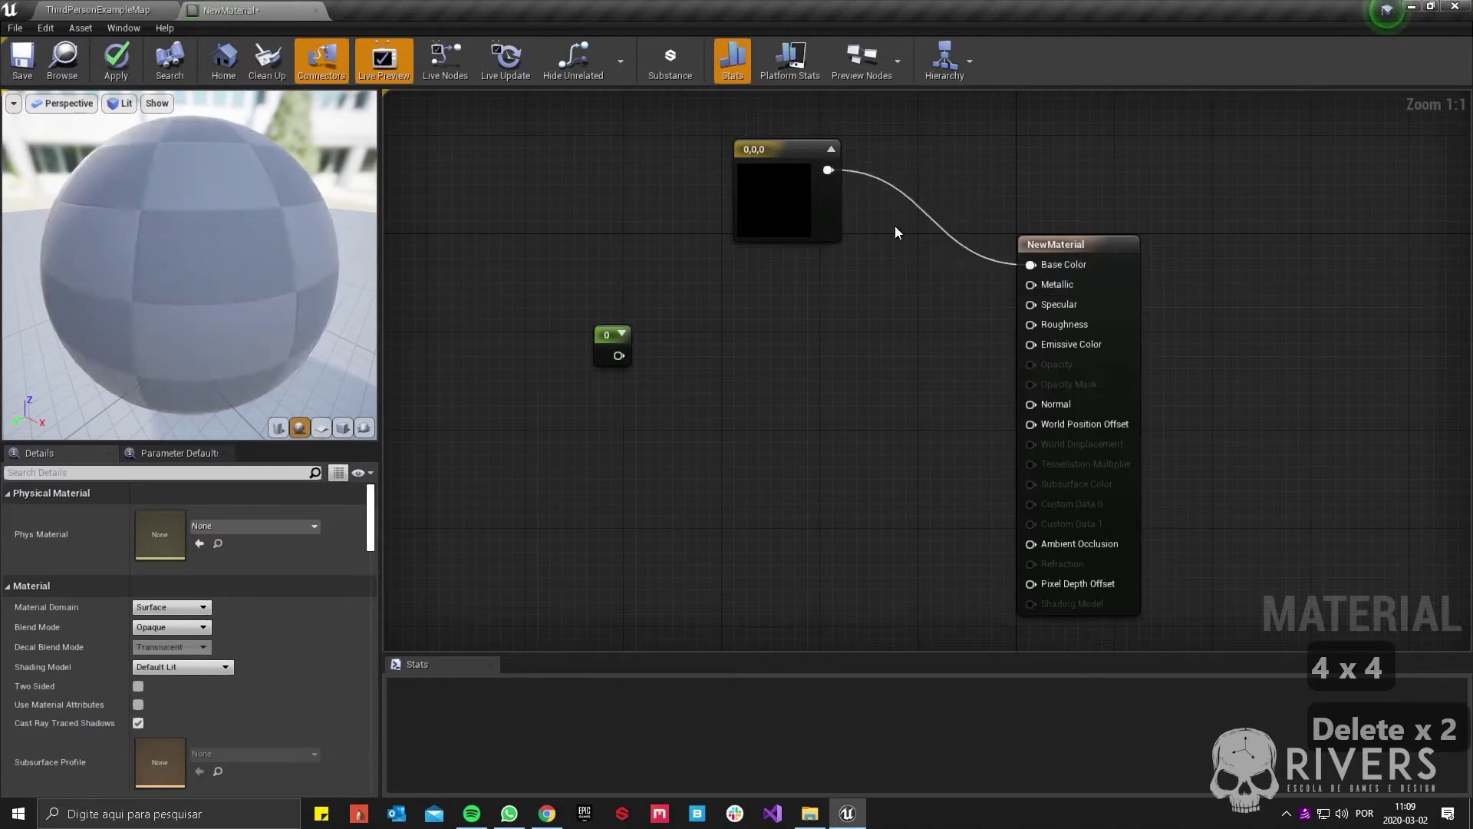
double_click(798, 201)
click(968, 311)
drag(1028, 330, 1028, 258)
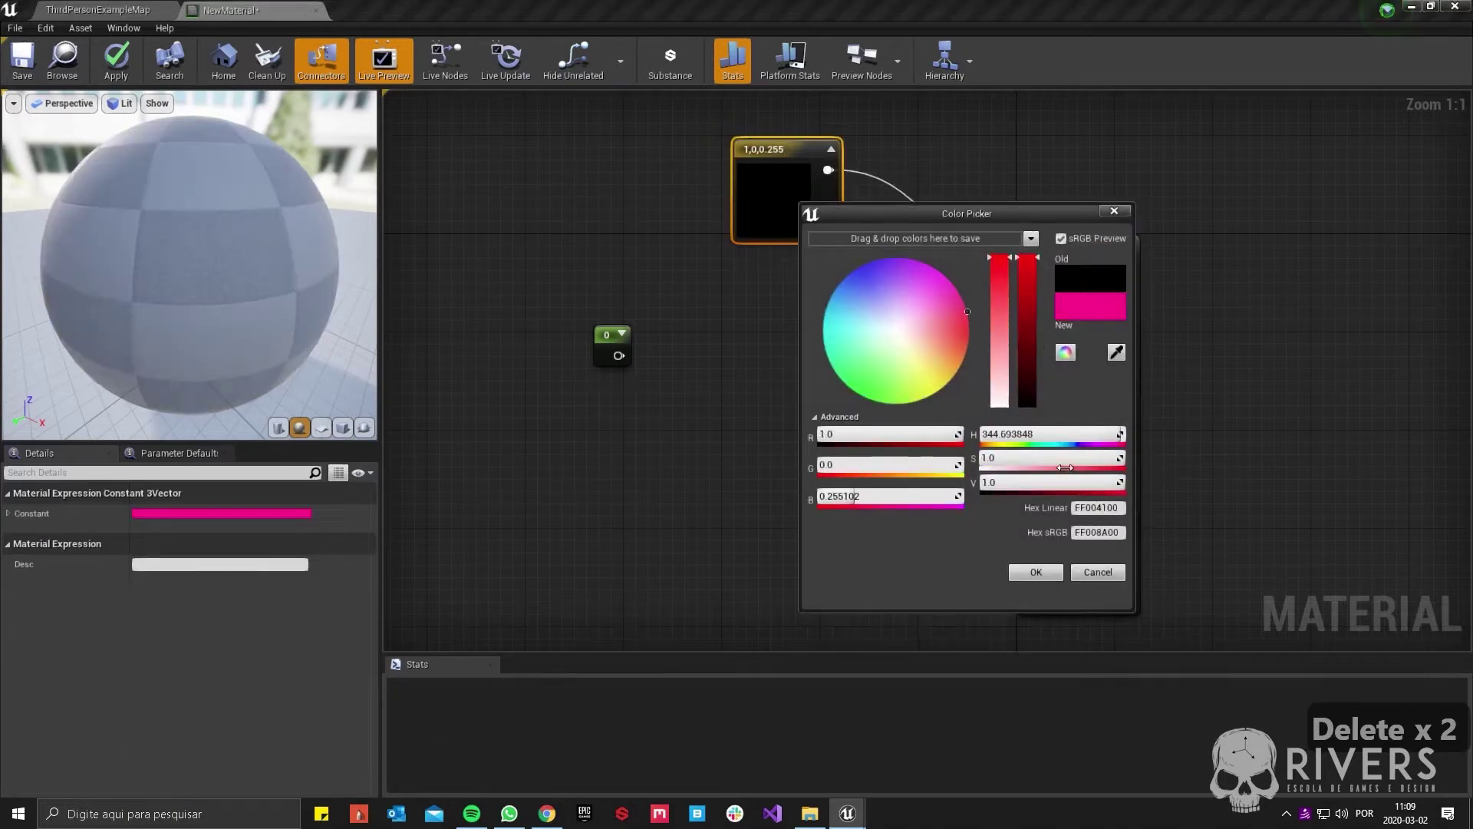
click(970, 334)
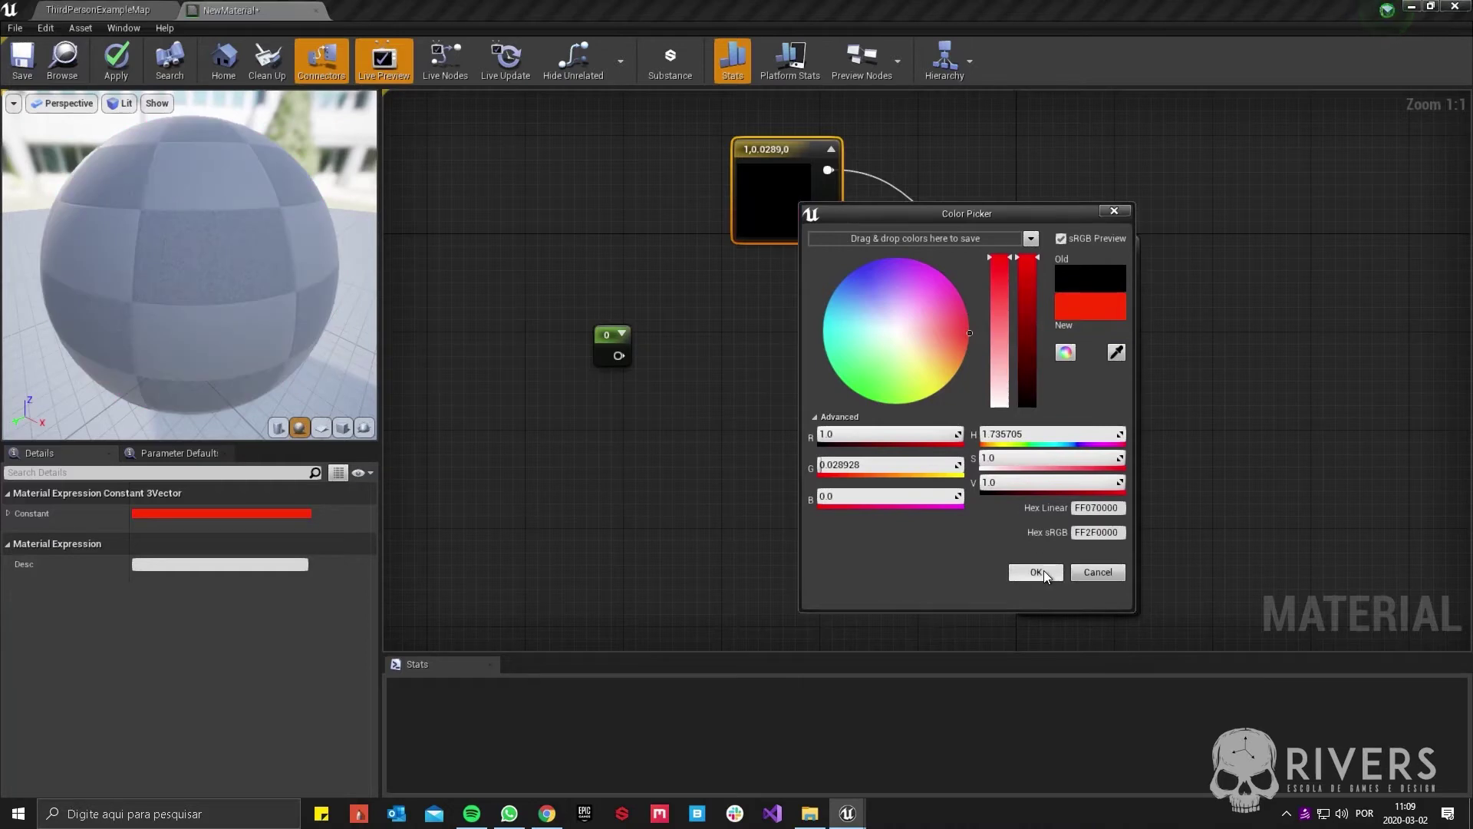
click(1042, 570)
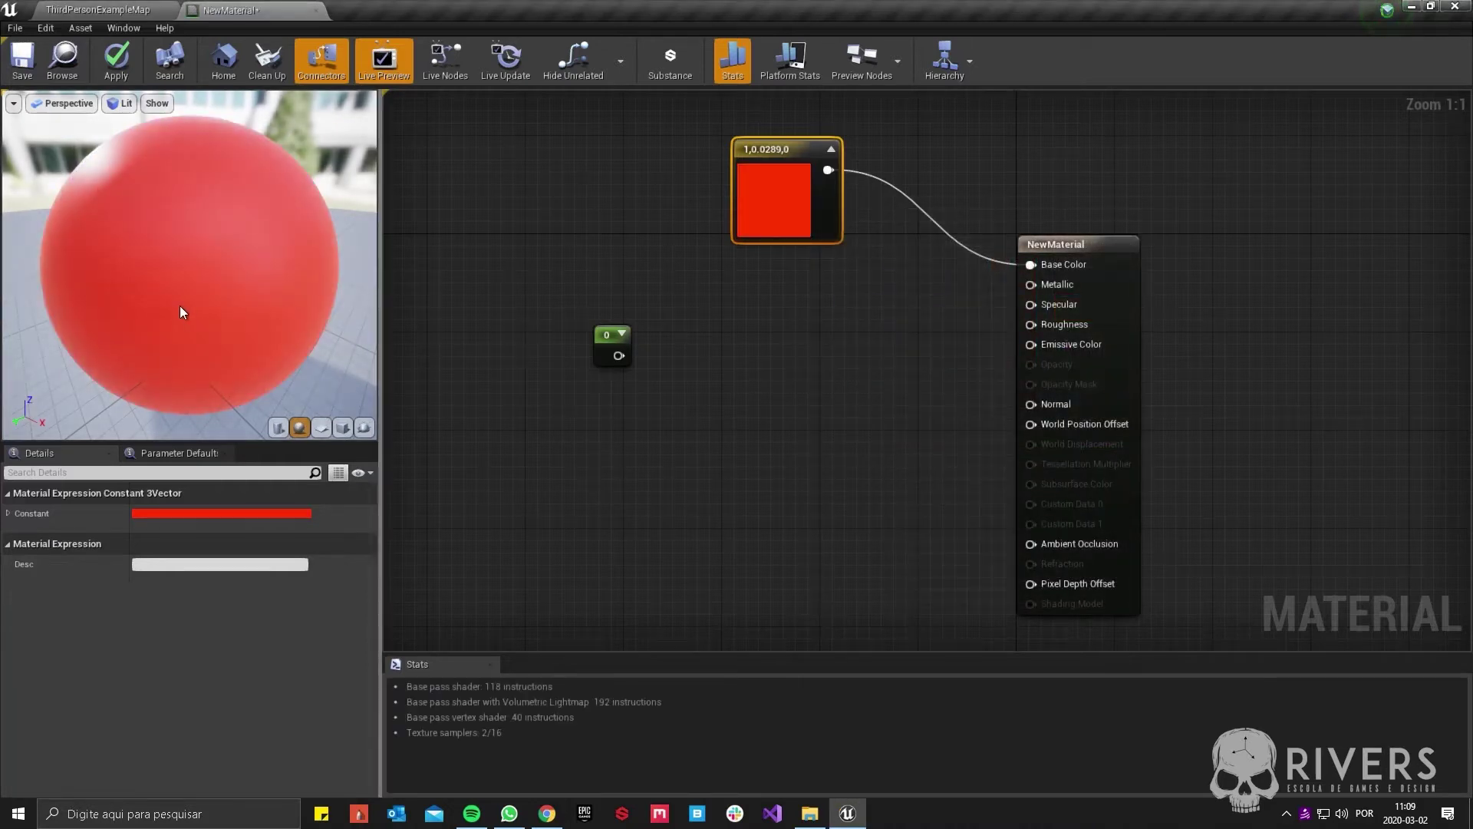
drag(179, 305, 207, 271)
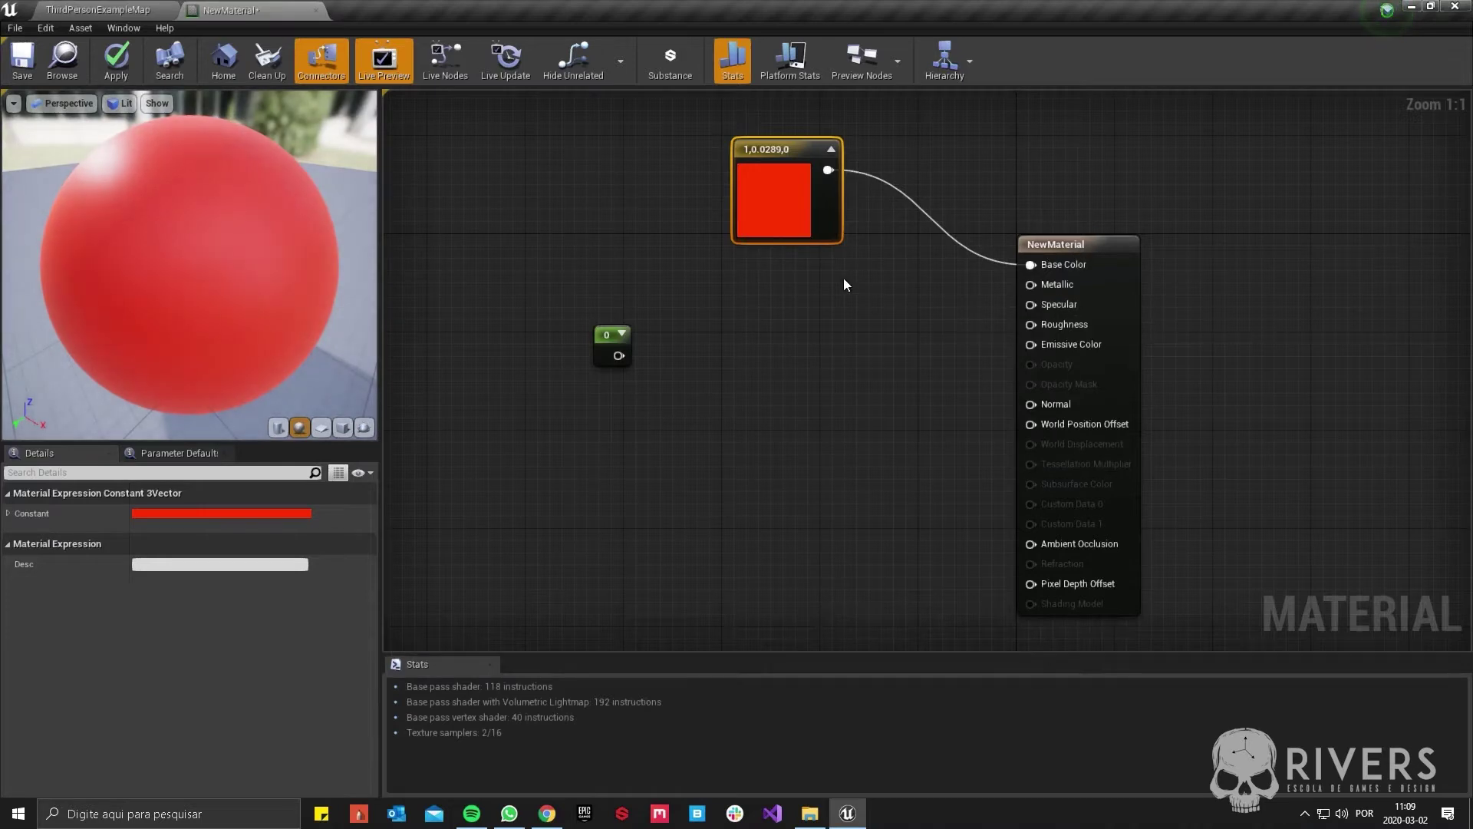
drag(76, 240, 83, 219)
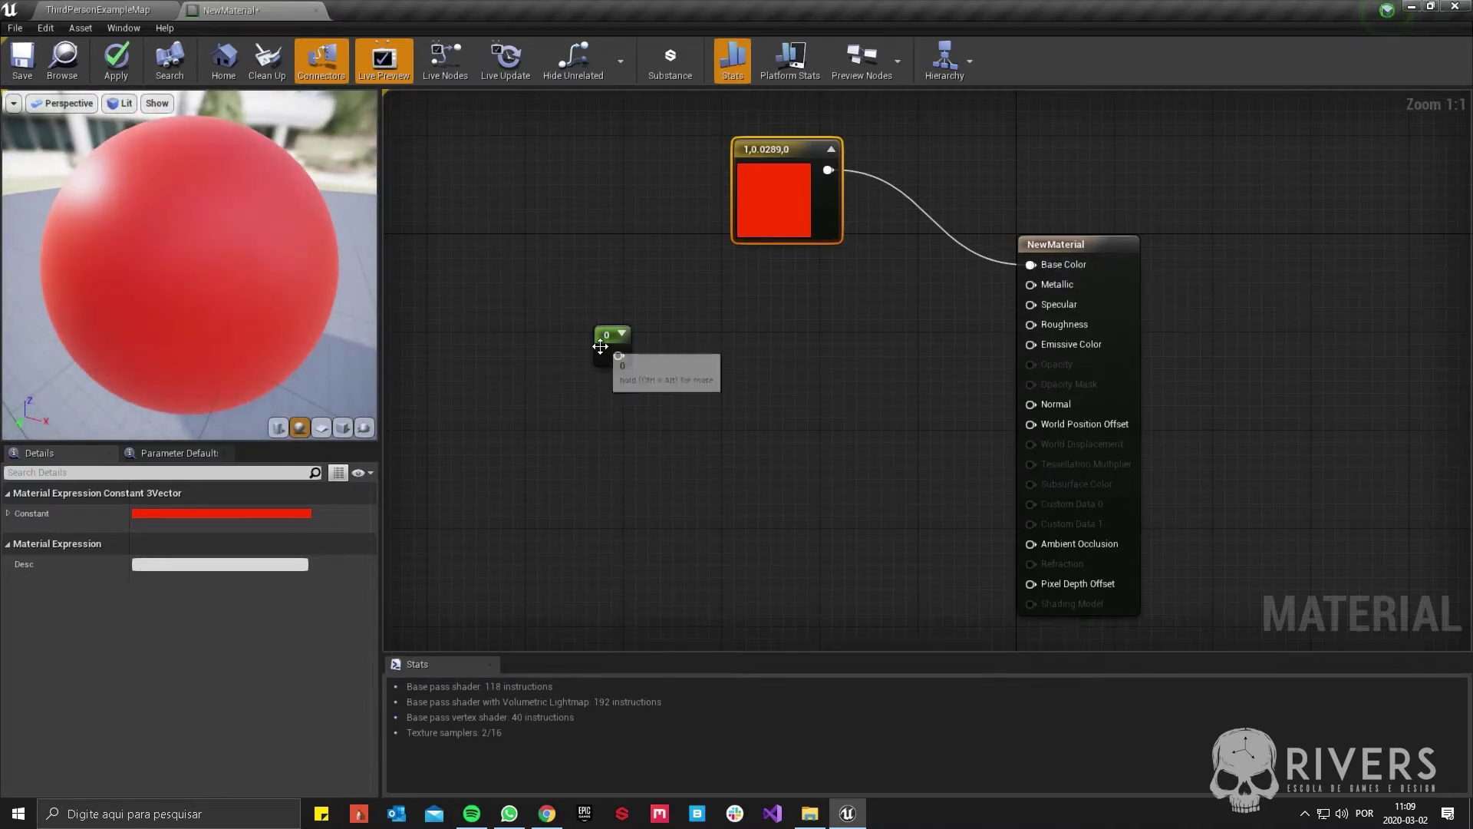
- Connect the single Constant to the Metallic input, set its value to 1, and inspect the preview sphere
drag(610, 341, 828, 353)
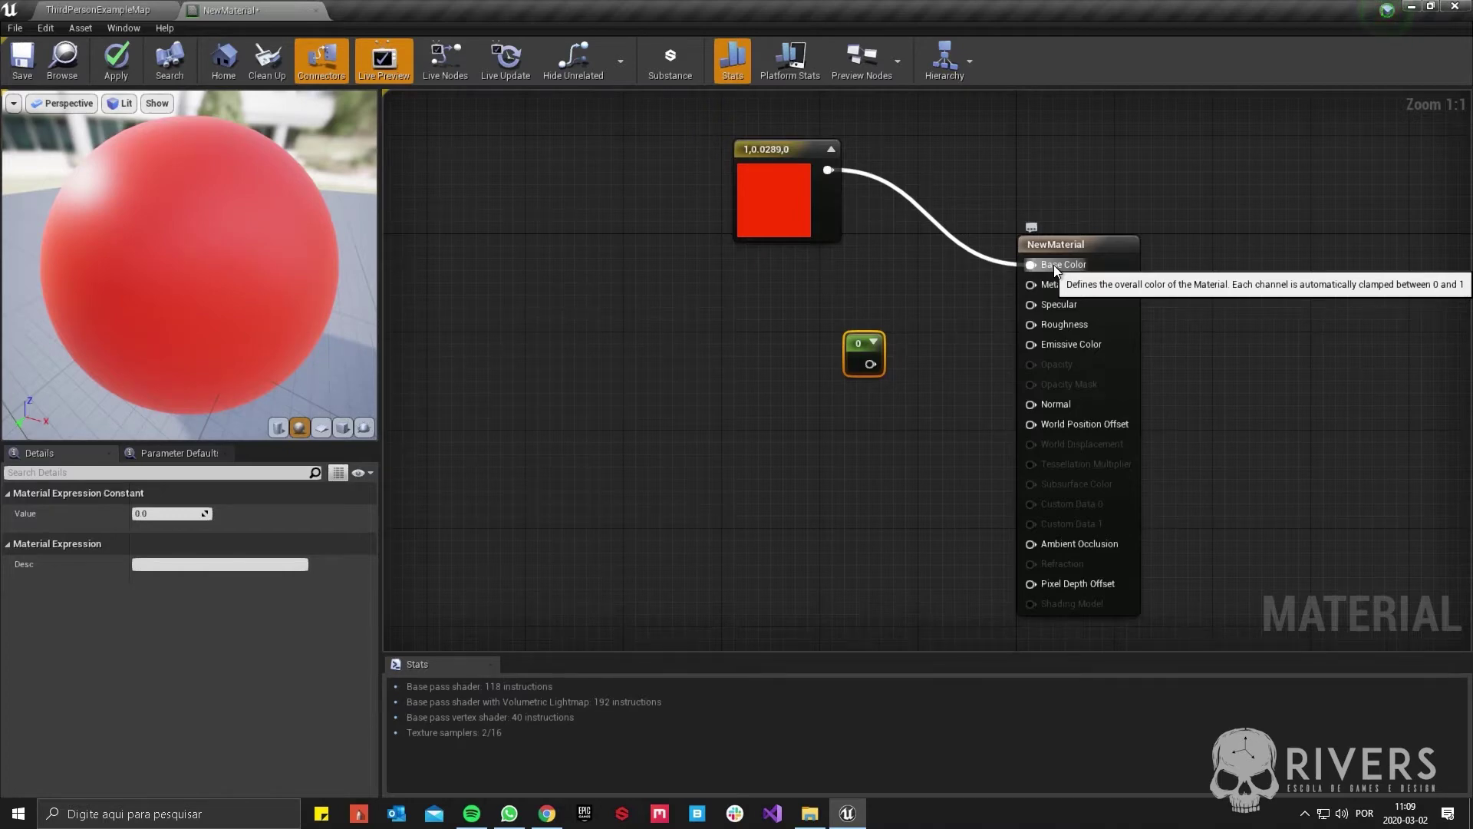
drag(871, 364, 1030, 289)
drag(838, 343, 839, 309)
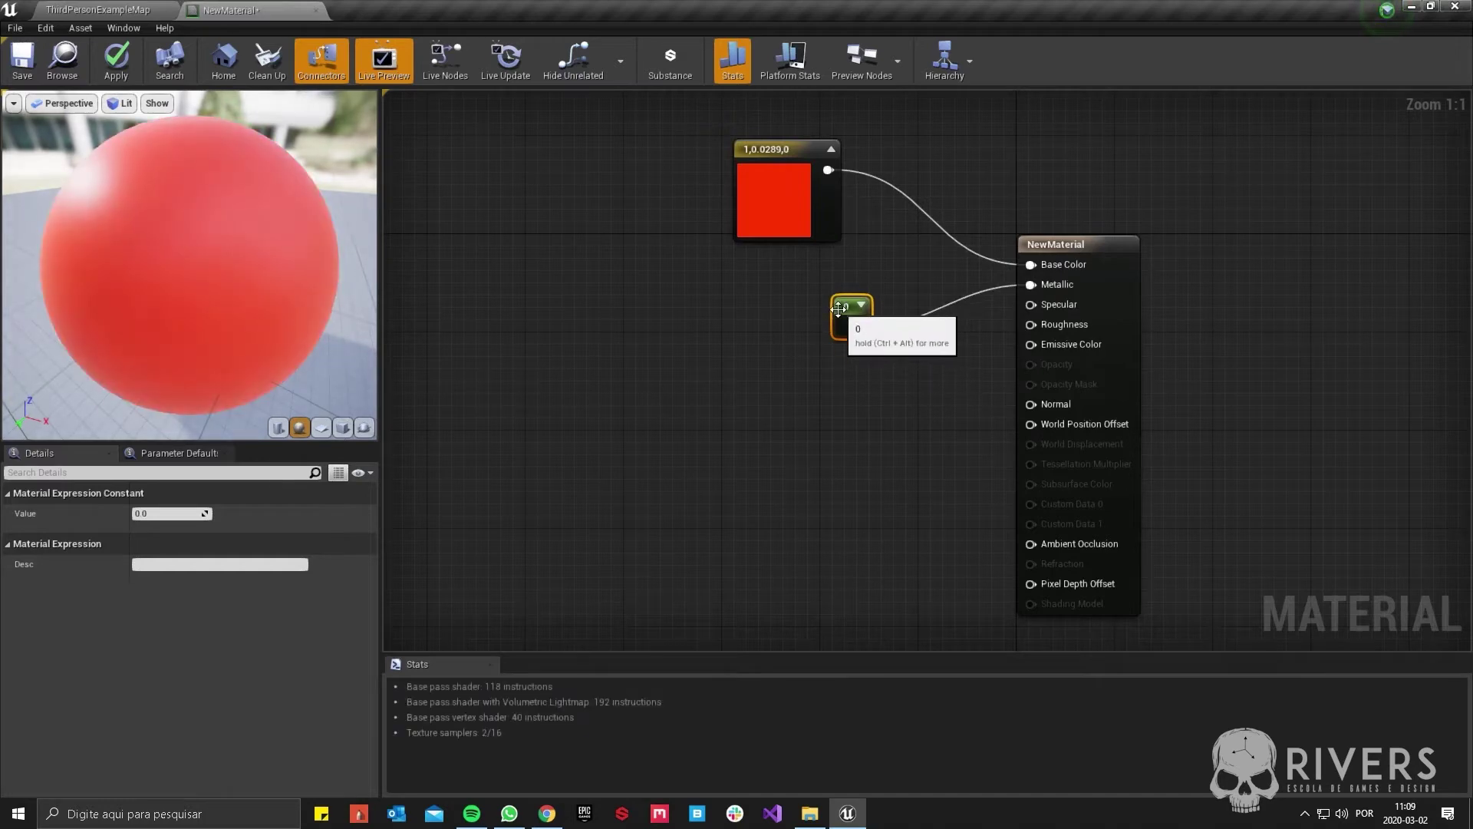
click(161, 518)
text(1)
key(Return)
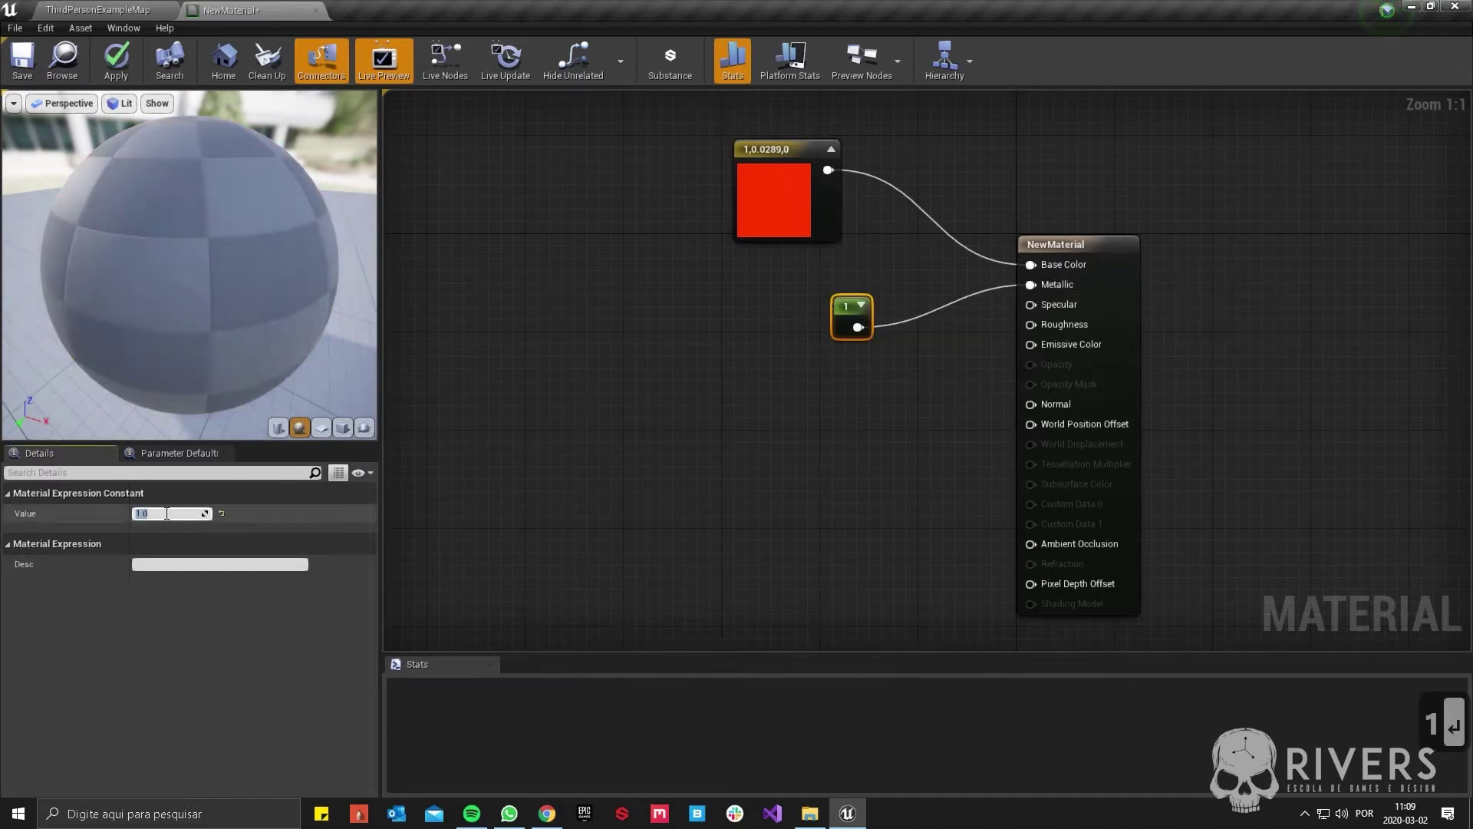
mouse_move(164, 260)
mouse_down()
mouse_move(219, 230)
mouse_move(191, 257)
mouse_move(230, 249)
mouse_move(143, 269)
mouse_up()
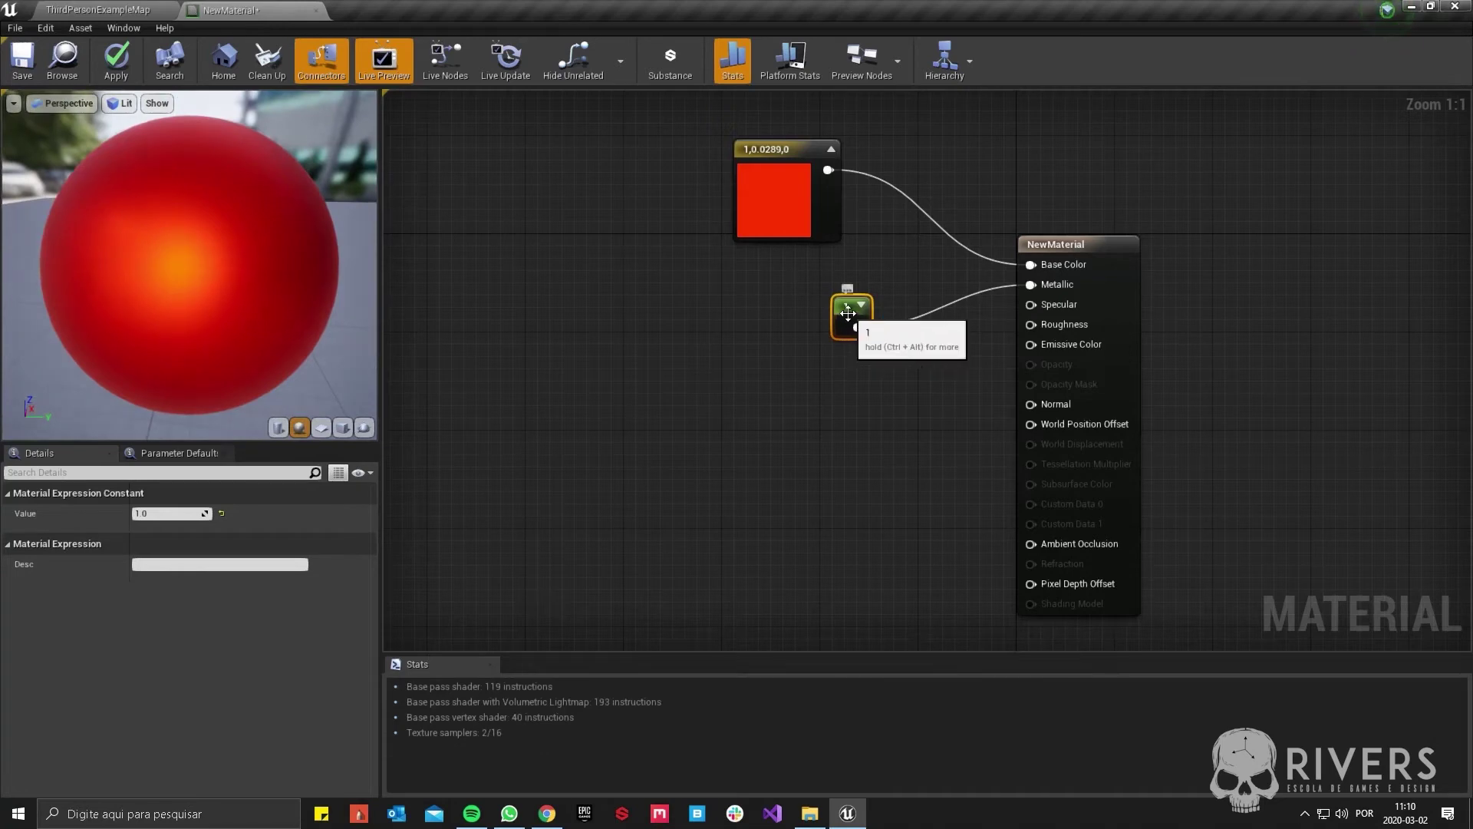
- Move the Metallic constant up beneath the colour node and add a second Constant node below it
drag(847, 310, 848, 260)
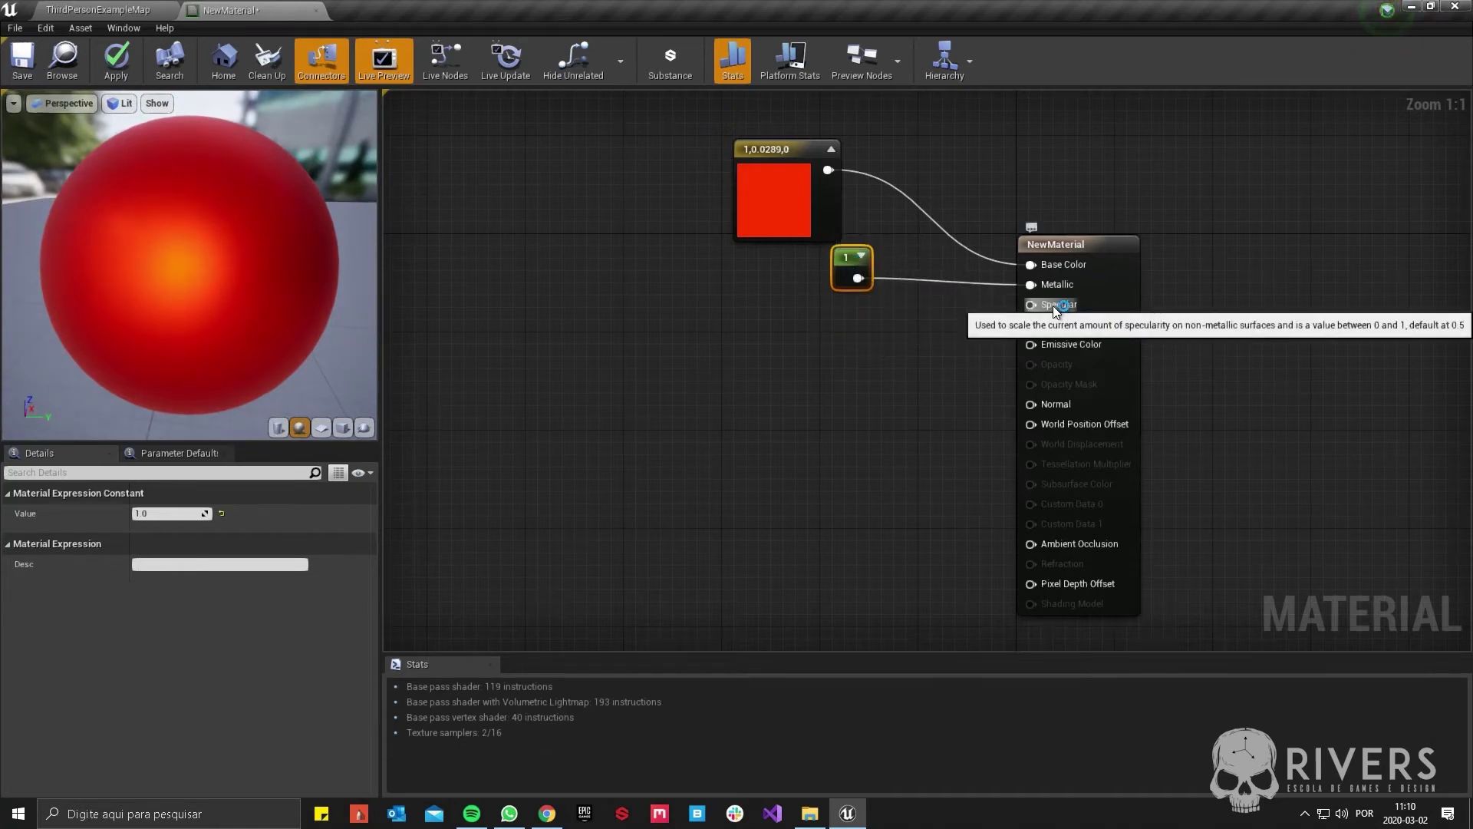
key(1)
click(847, 312)
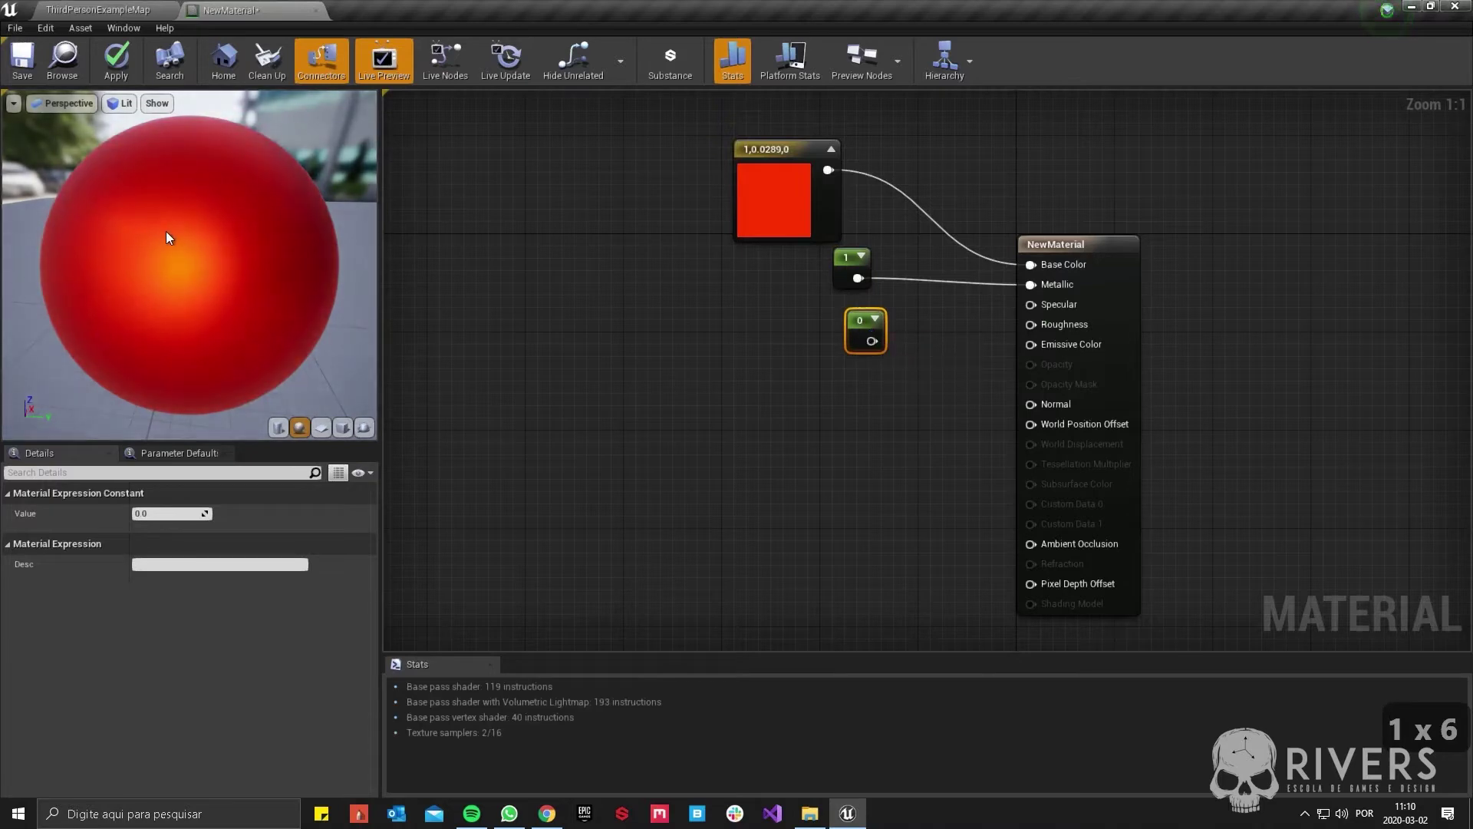
drag(172, 237, 252, 178)
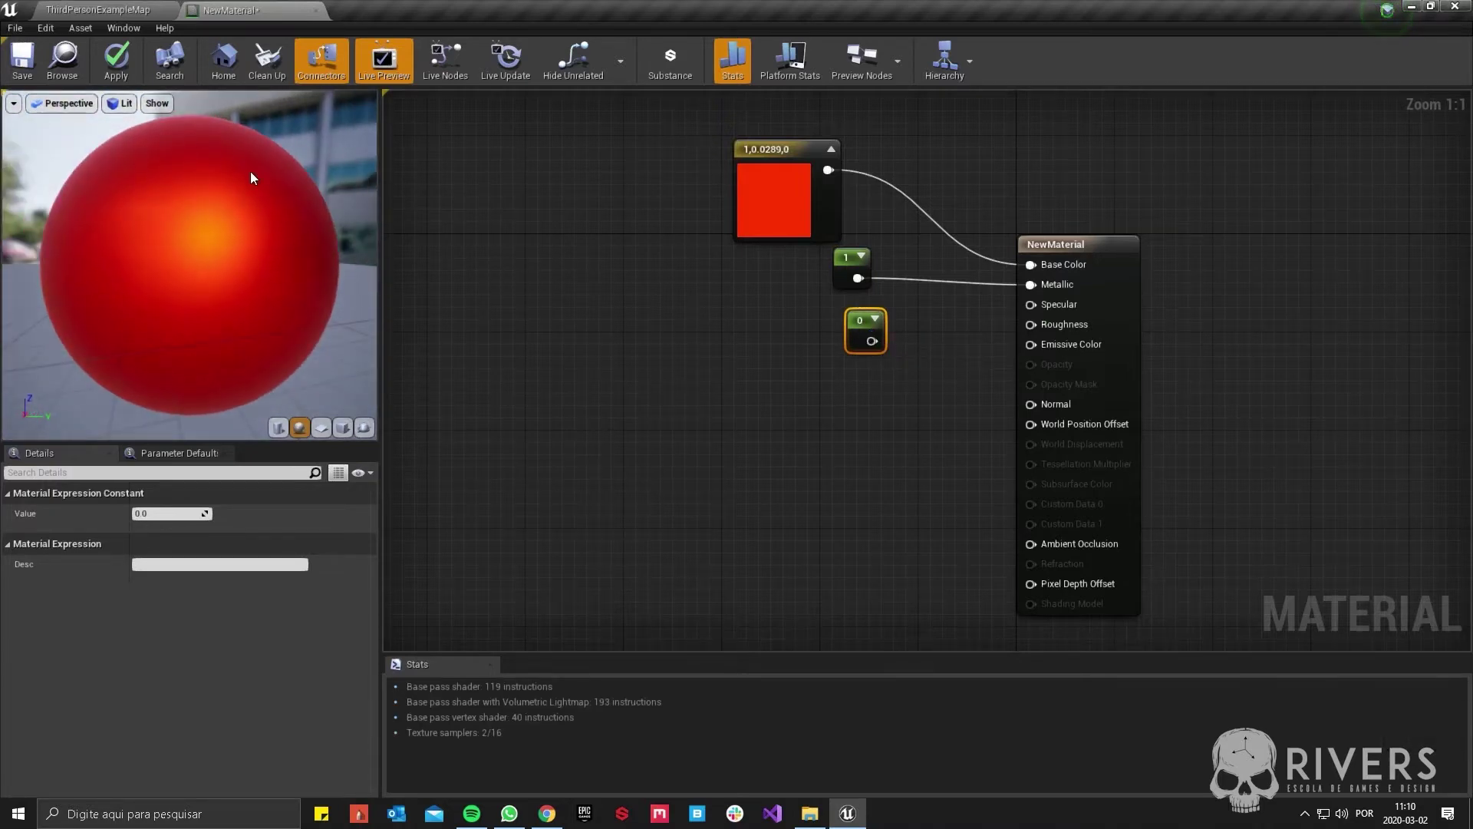
- Connect the second Constant to the Roughness input, inspect the preview sphere, and set the constant's value to 1
drag(270, 298, 580, 269)
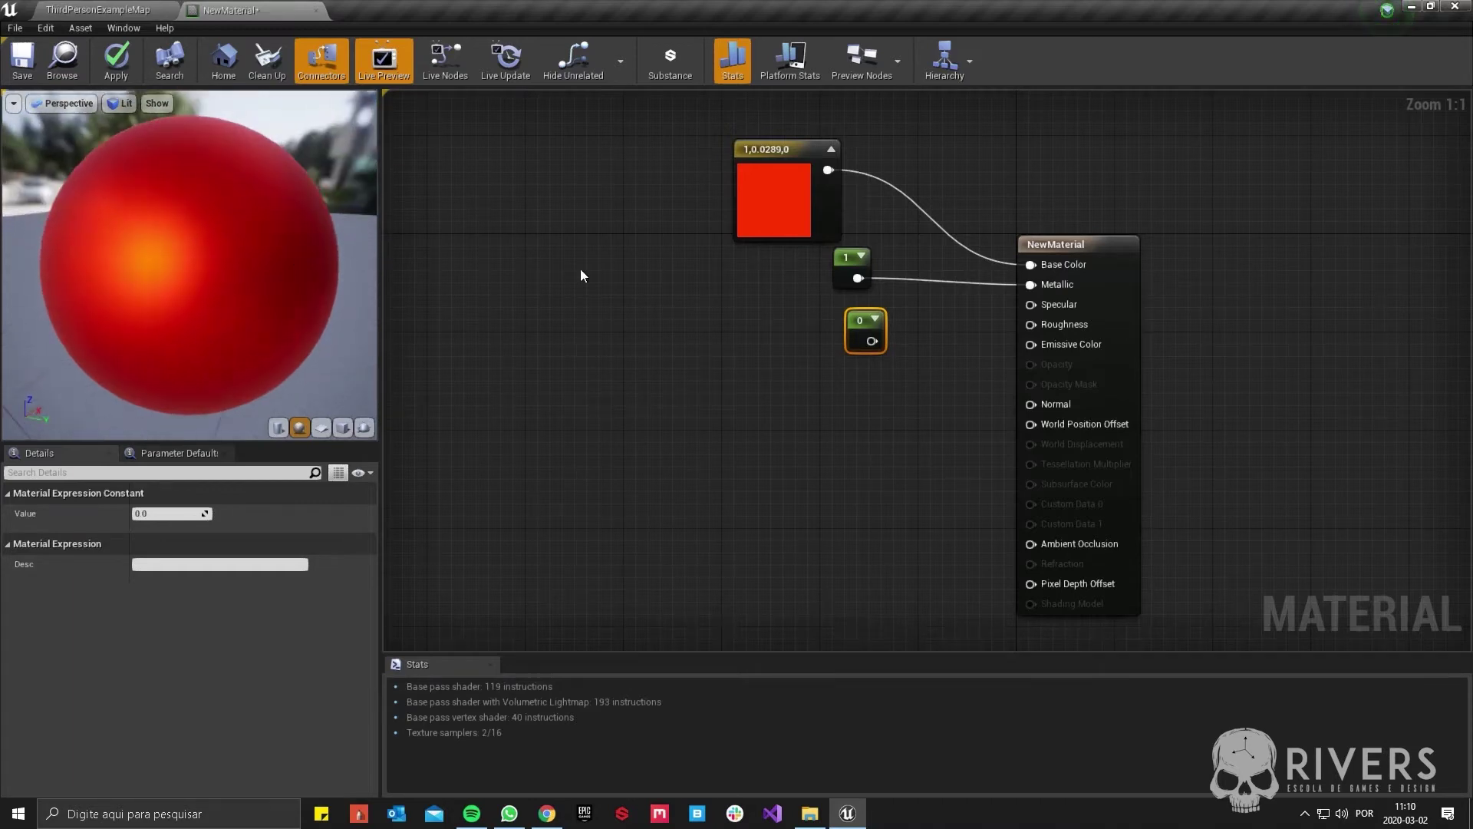
drag(871, 341, 1030, 323)
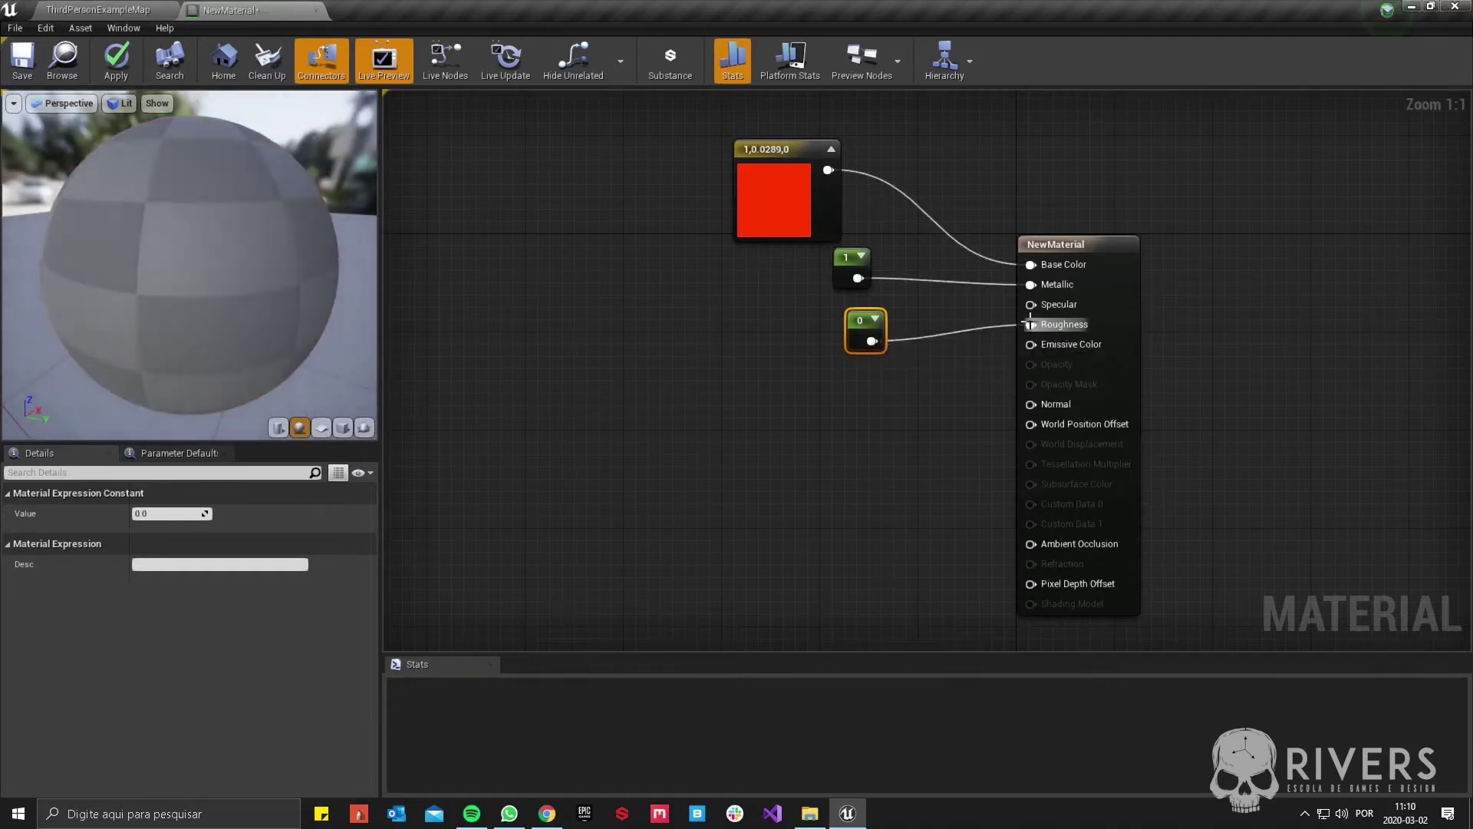
drag(152, 158, 173, 188)
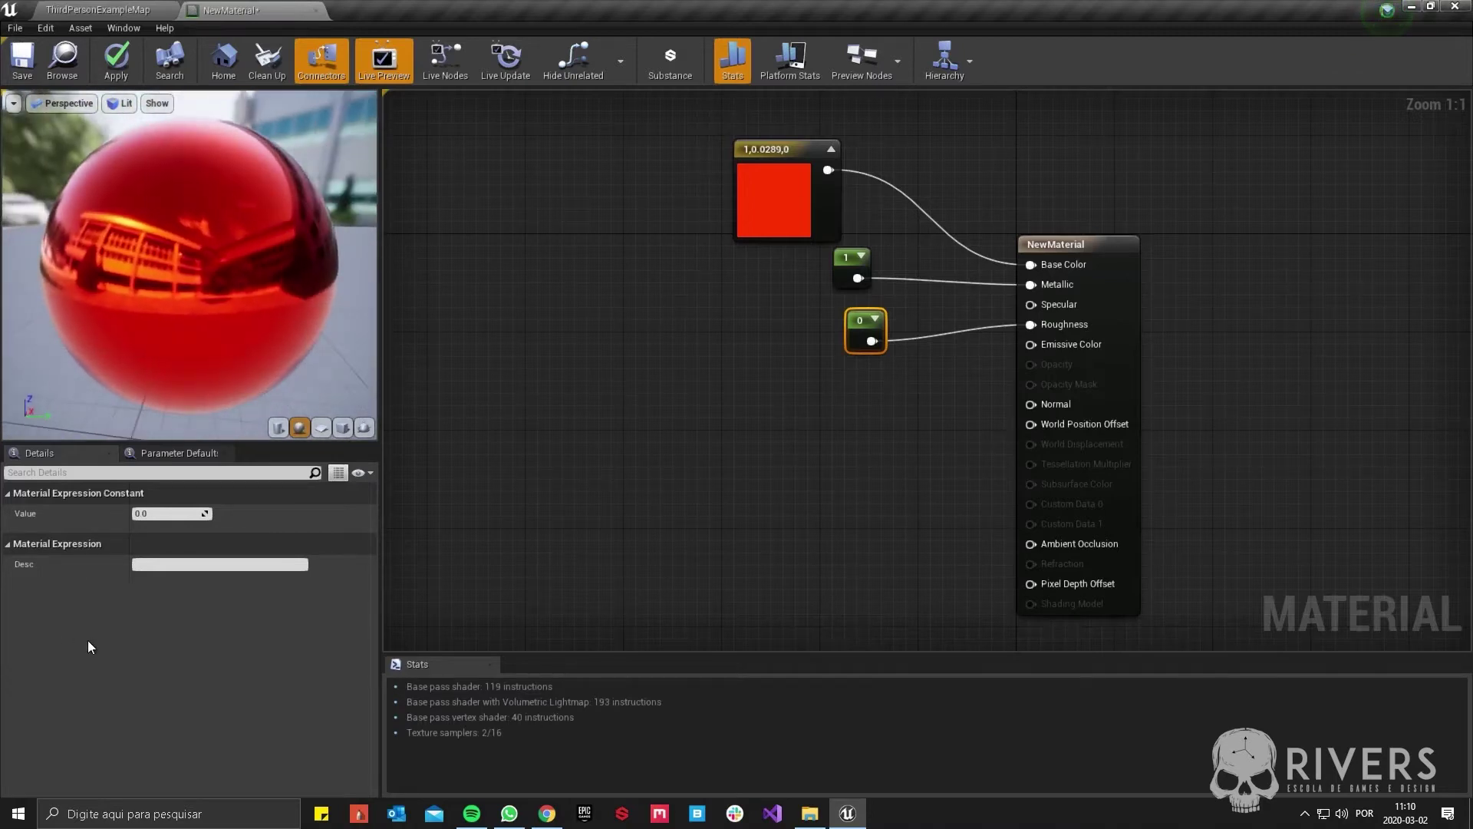
text(1)
key(Return)
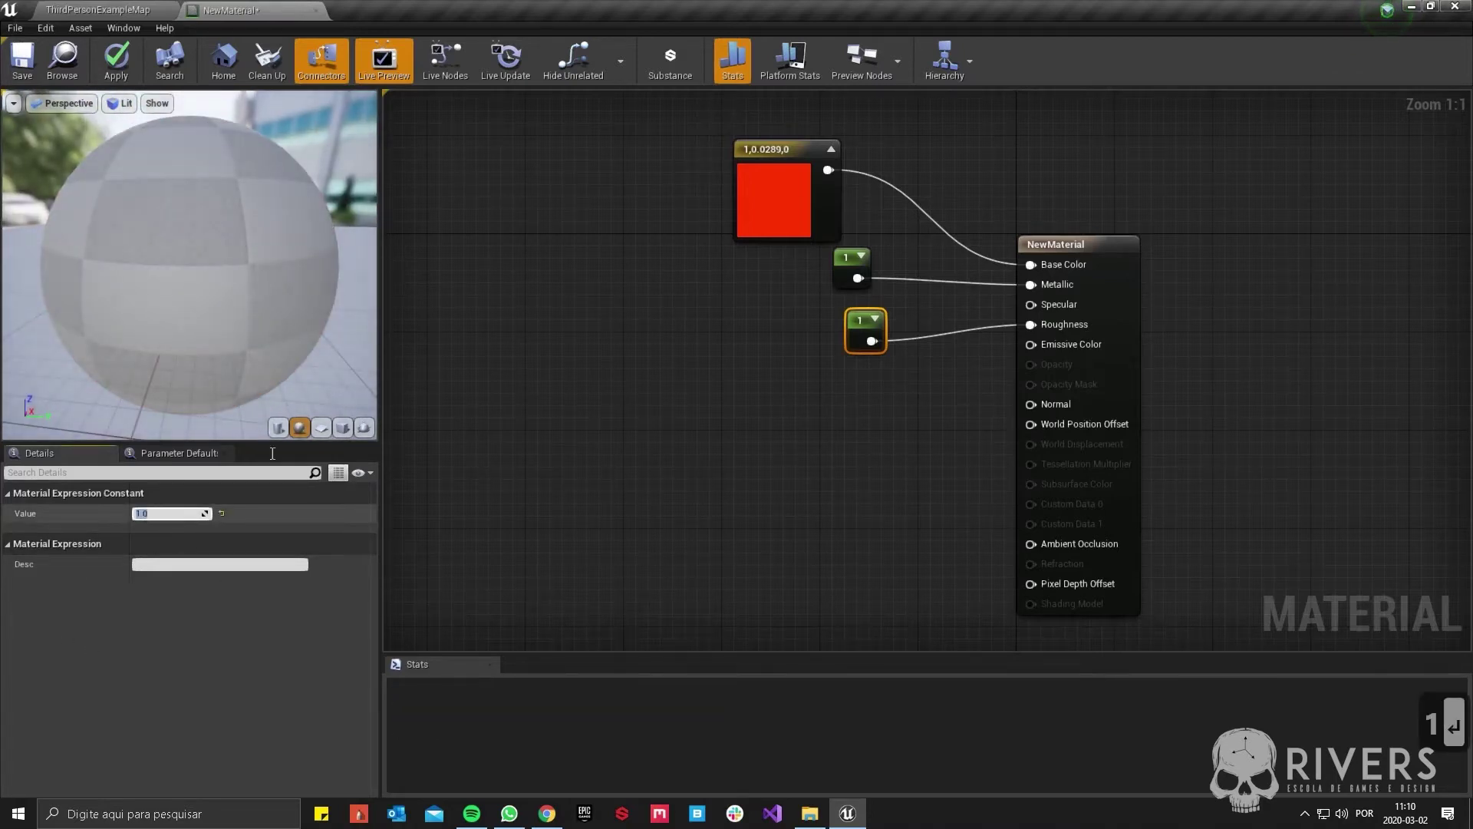
- Set the Metallic constant's value to 0 and inspect the non-metallic surface on the preview sphere
click(846, 268)
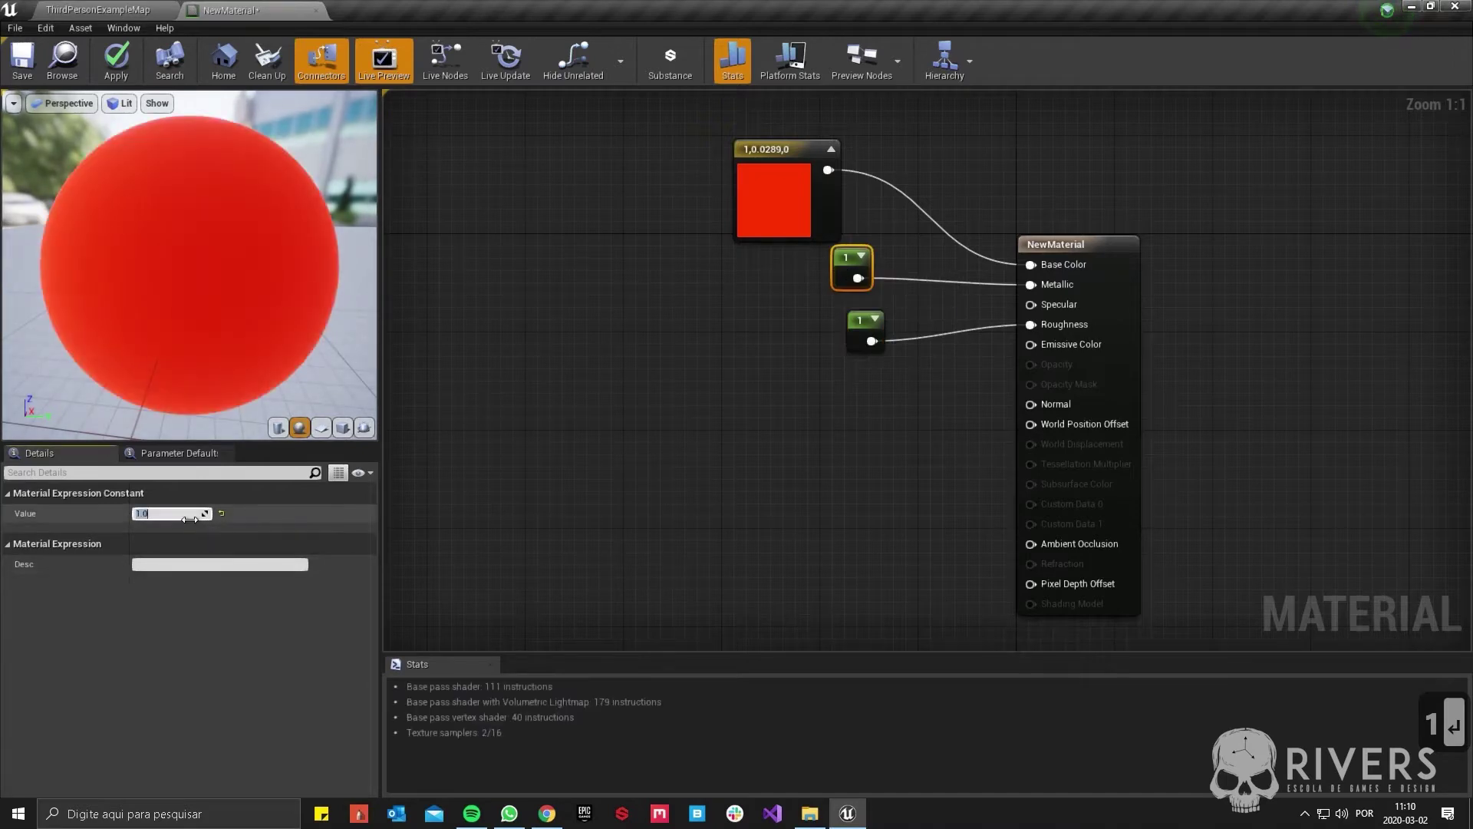
text(0)
key(Return)
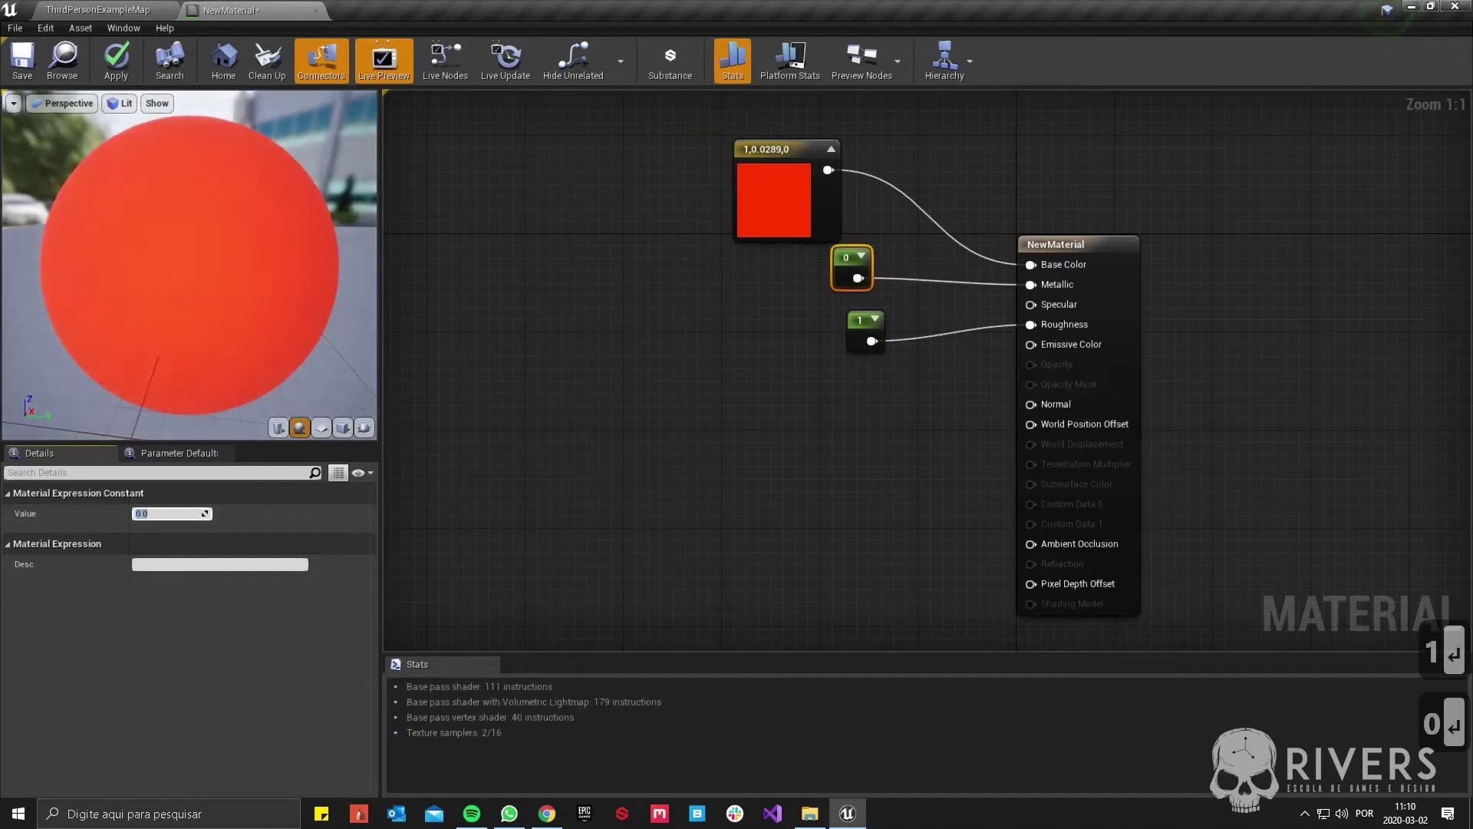
mouse_move(232, 228)
mouse_down()
mouse_move(130, 234)
mouse_move(230, 221)
mouse_up()
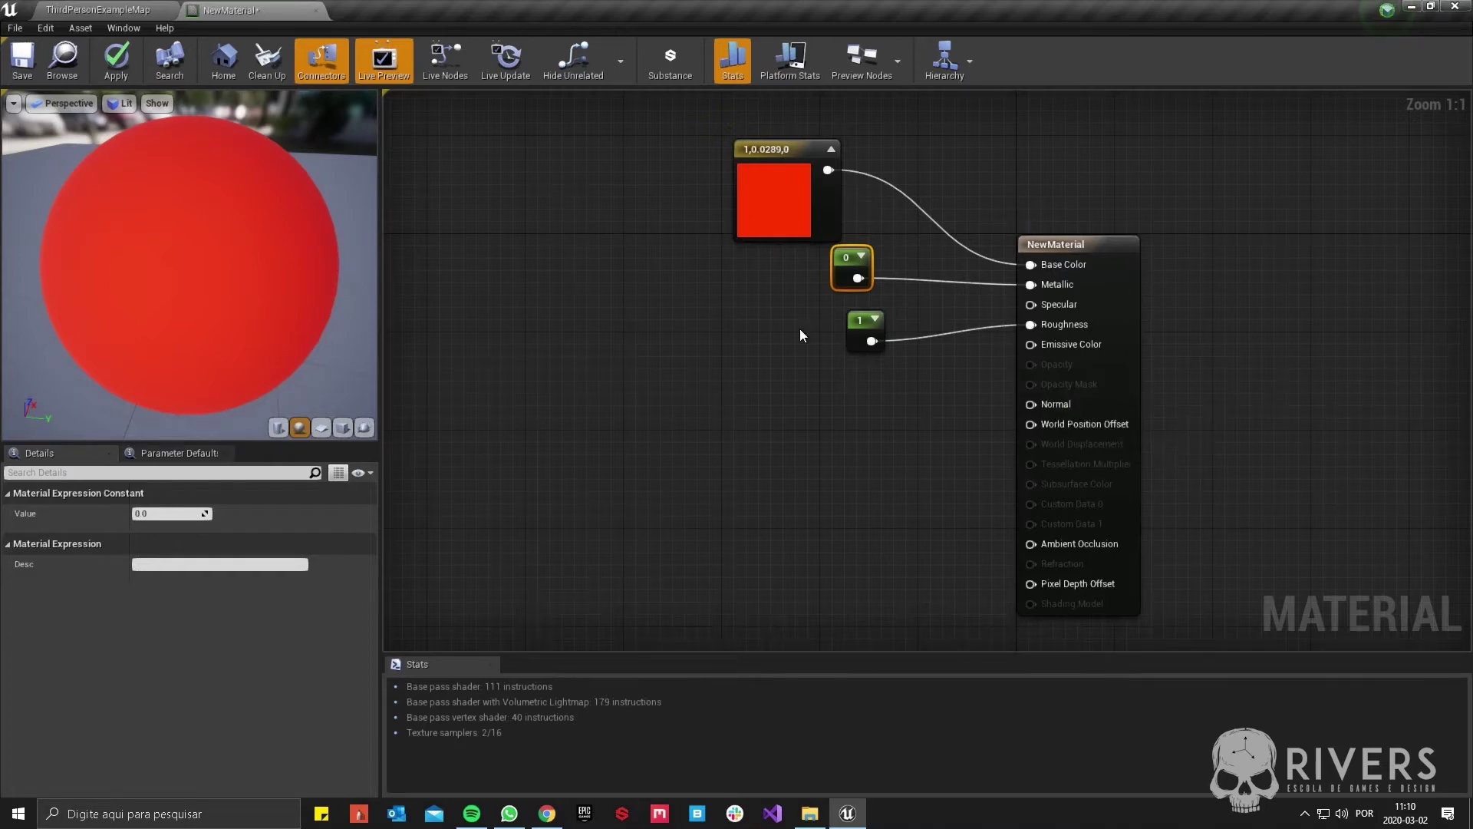
- Delete the red colour node and both Constant nodes from the material graph
right_drag(740, 389, 795, 465)
right_drag(861, 502, 741, 424)
drag(596, 183, 817, 407)
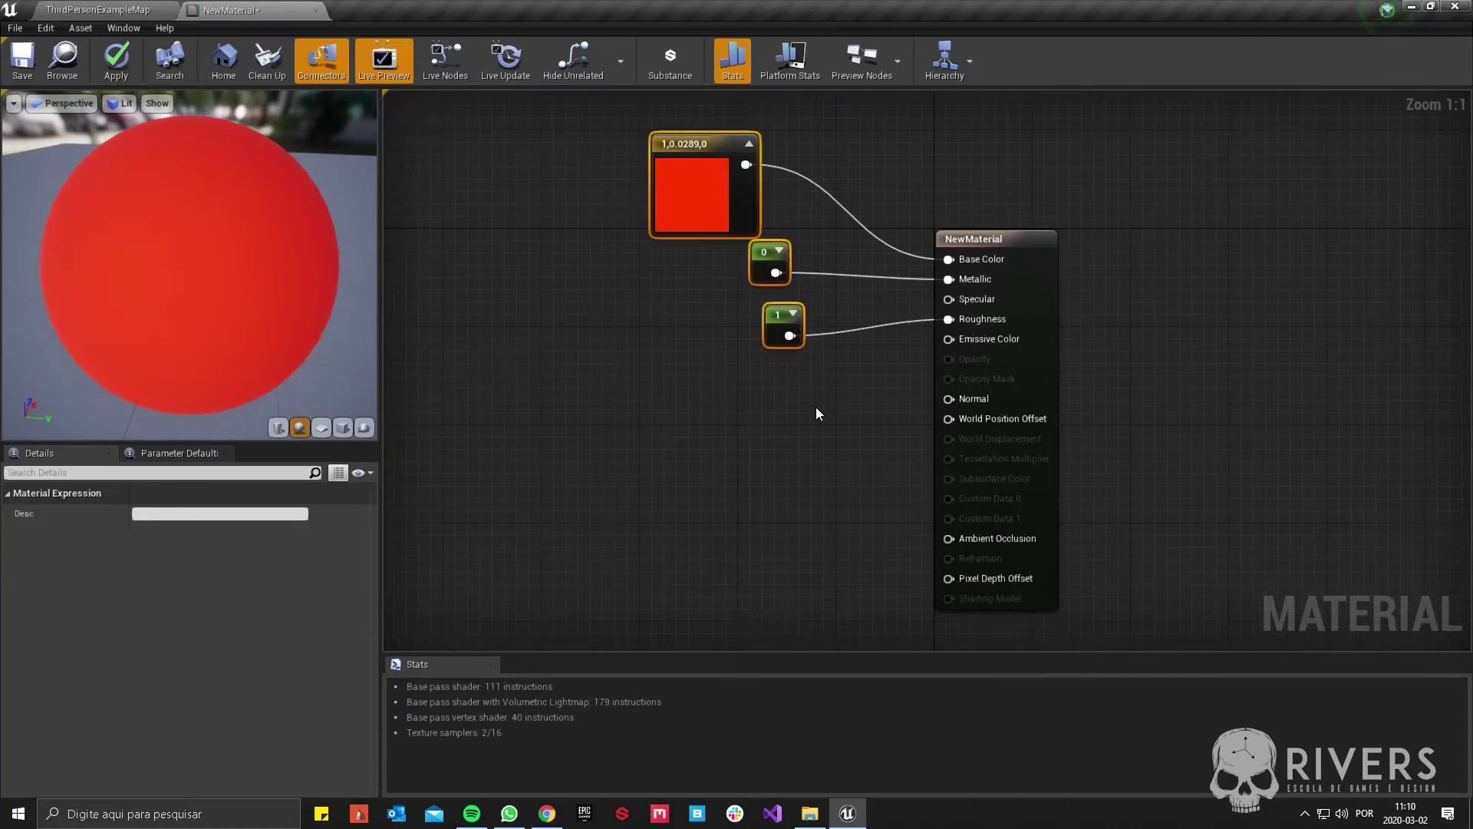
key(Delete)
- Add the T_Brick_Clay_Beveled_D, T_Brick_Clay_Beveled_M and T_Brick_Clay_Beveled_N textures from StarterContent/Textures to the NewMaterial graph as Texture Sample nodes
click(73, 8)
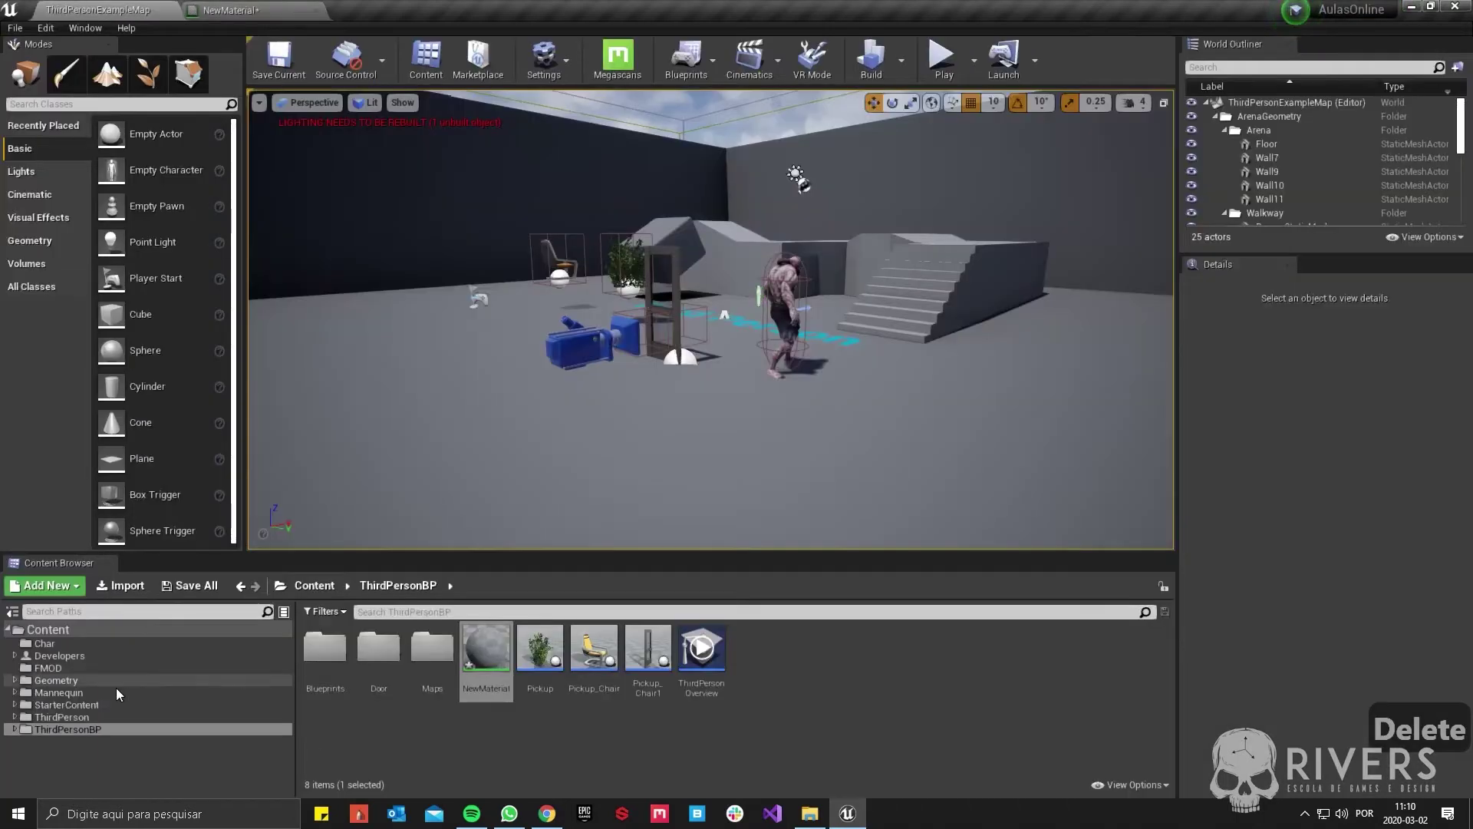
click(107, 706)
click(817, 675)
double_click(817, 676)
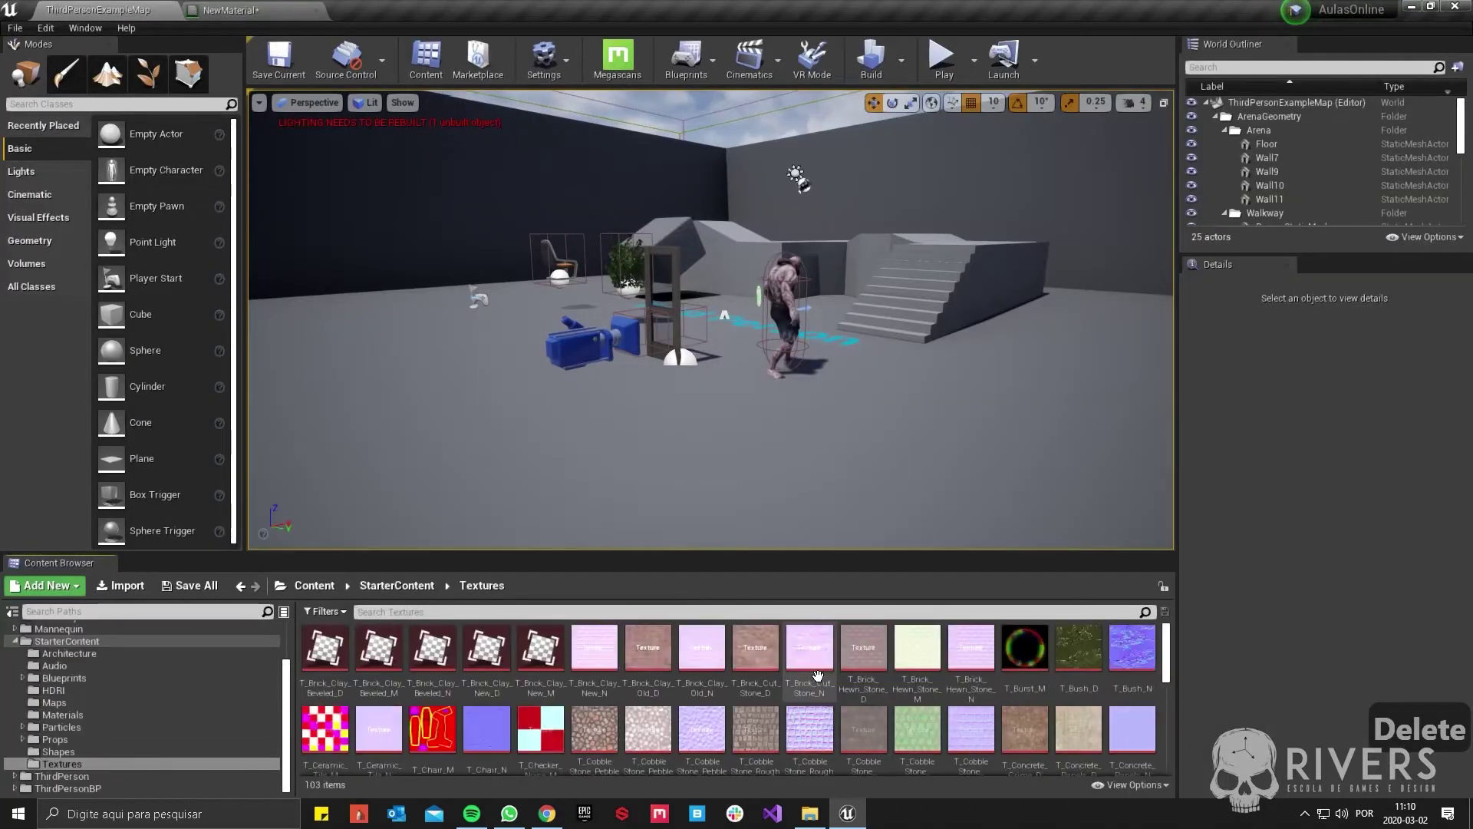
shift+click(441, 661)
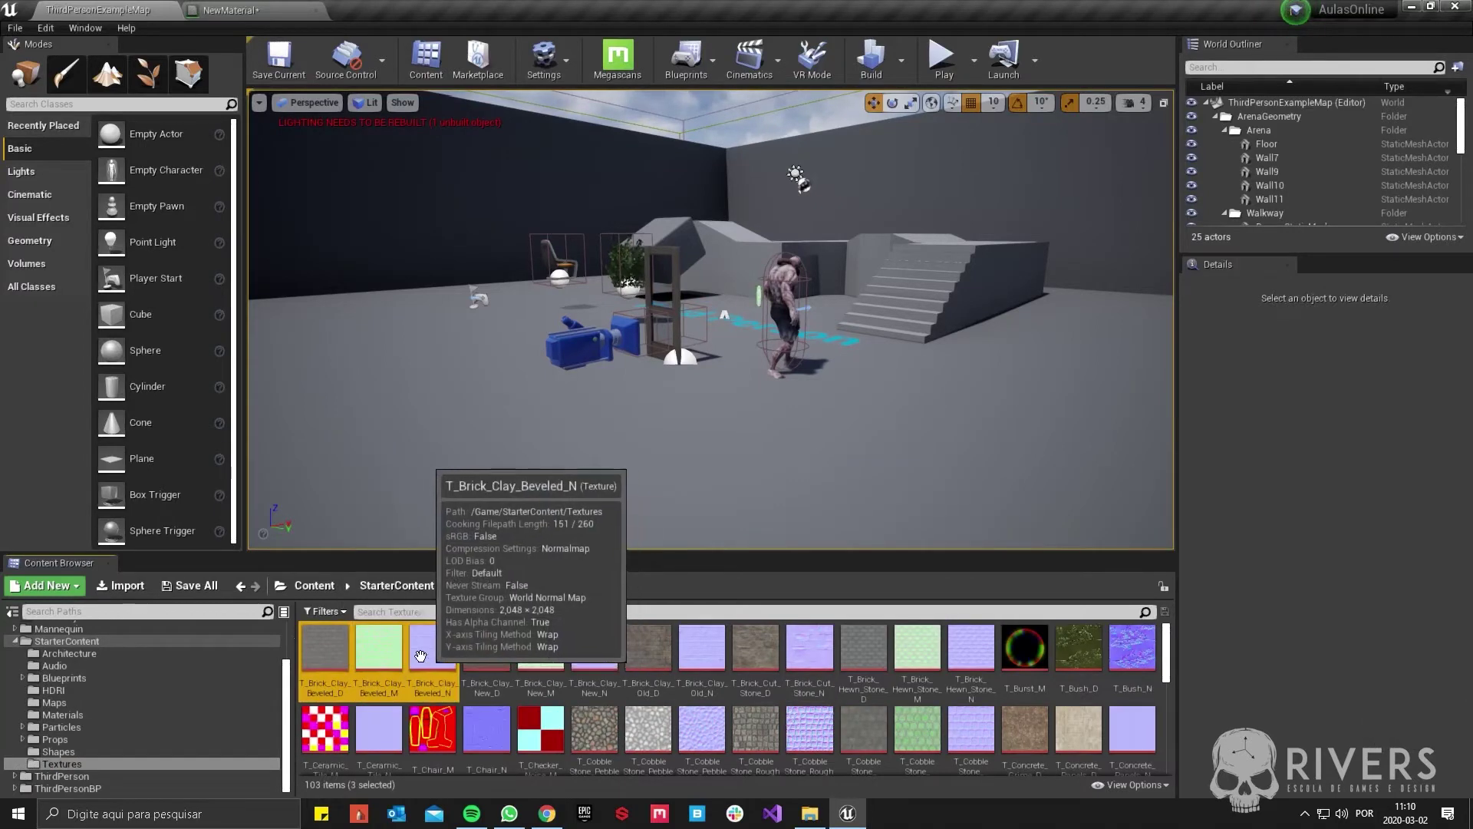
drag(325, 652, 569, 241)
click(606, 626)
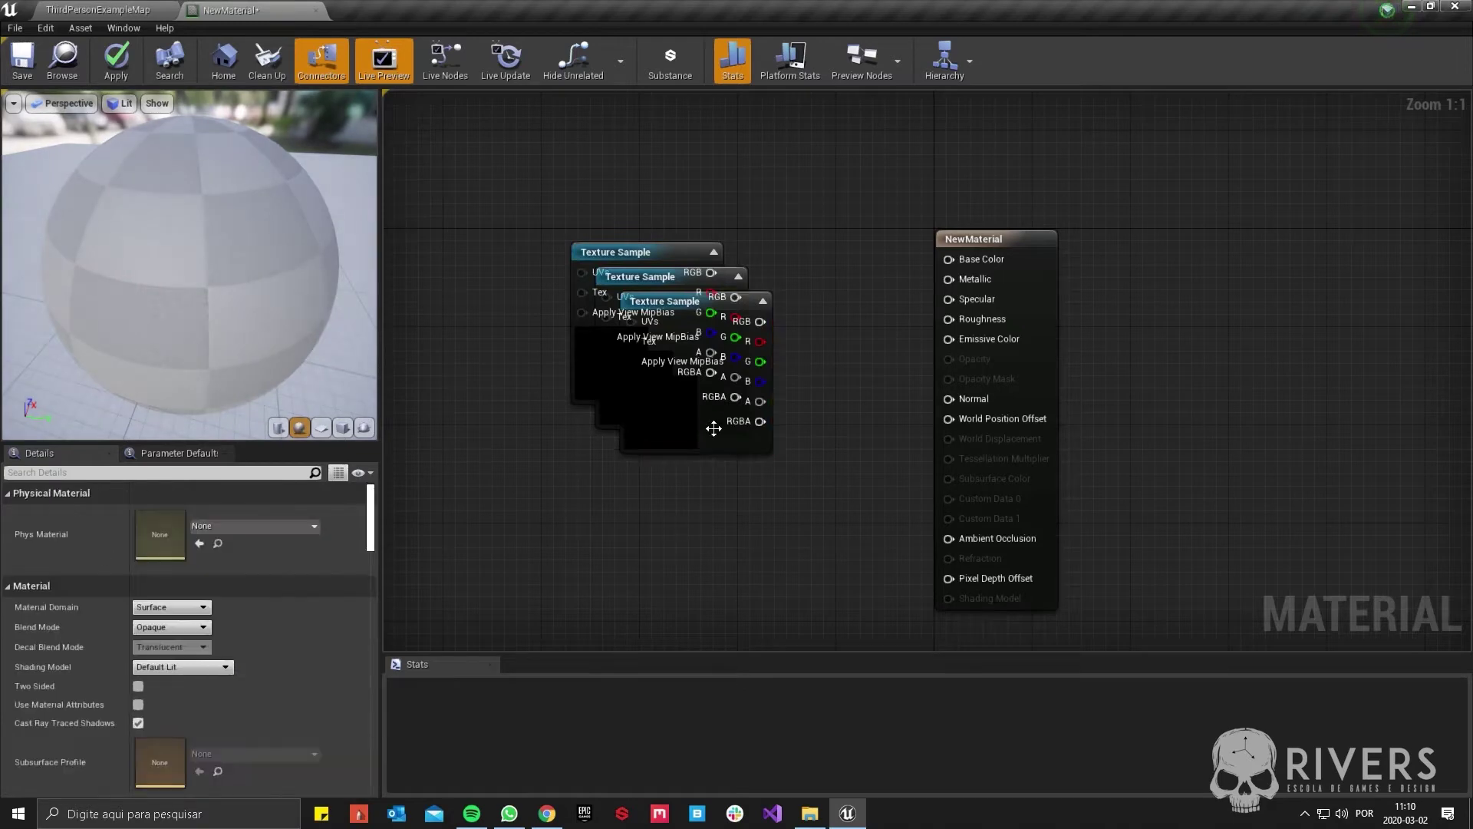
- Spread the three overlapping Texture Sample nodes apart, with the diffuse above, the mask in the middle and the normal map below
drag(673, 435, 607, 653)
drag(661, 374, 460, 461)
drag(616, 360, 573, 259)
right_drag(573, 260, 618, 268)
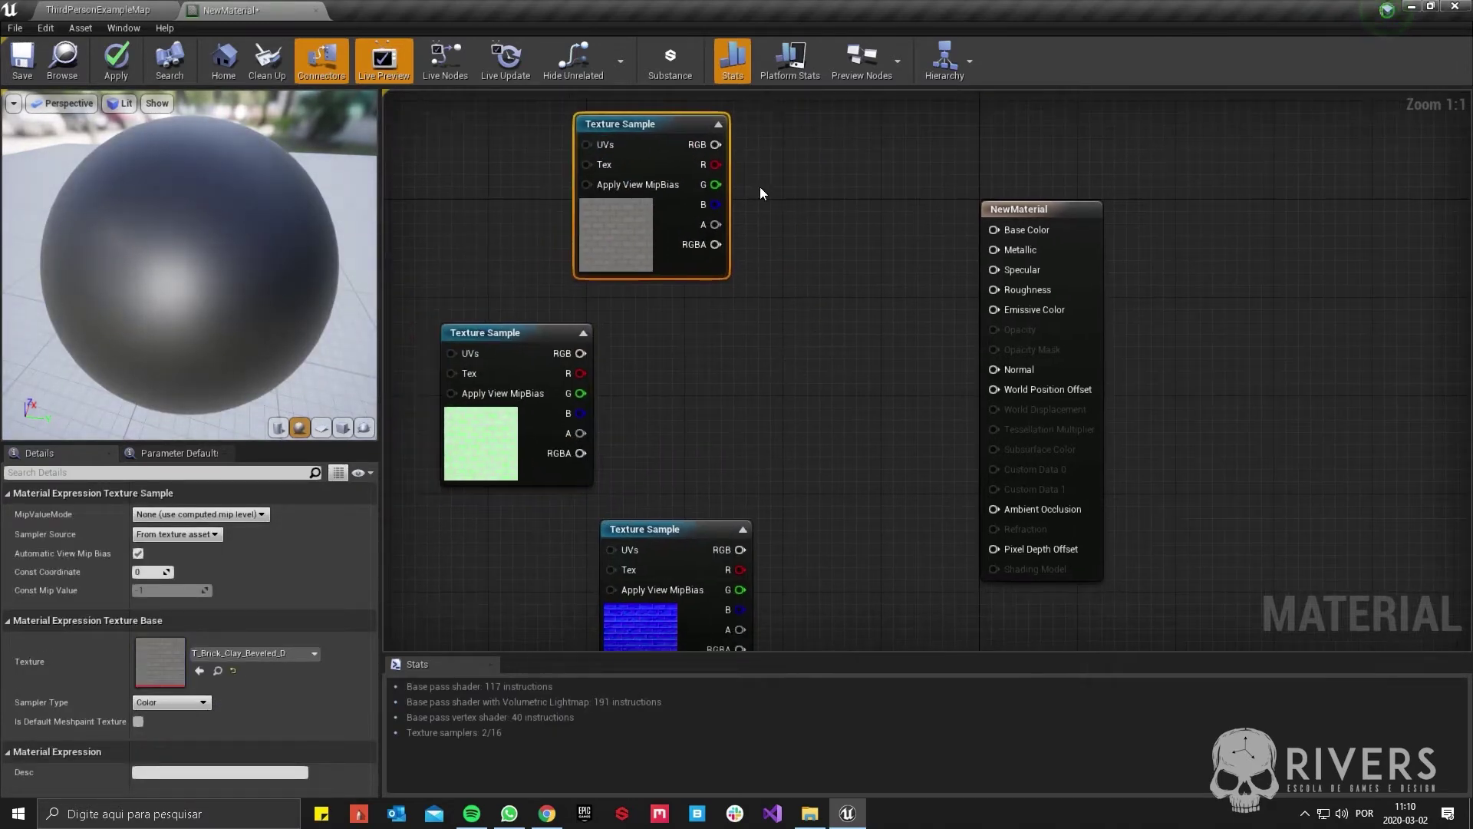
- Connect the T_Brick_Clay_Beveled_D sample's RGB to Base Color and the T_Brick_Clay_Beveled_M sample's RGB to Roughness, previewing the material on a cube
drag(715, 145, 999, 232)
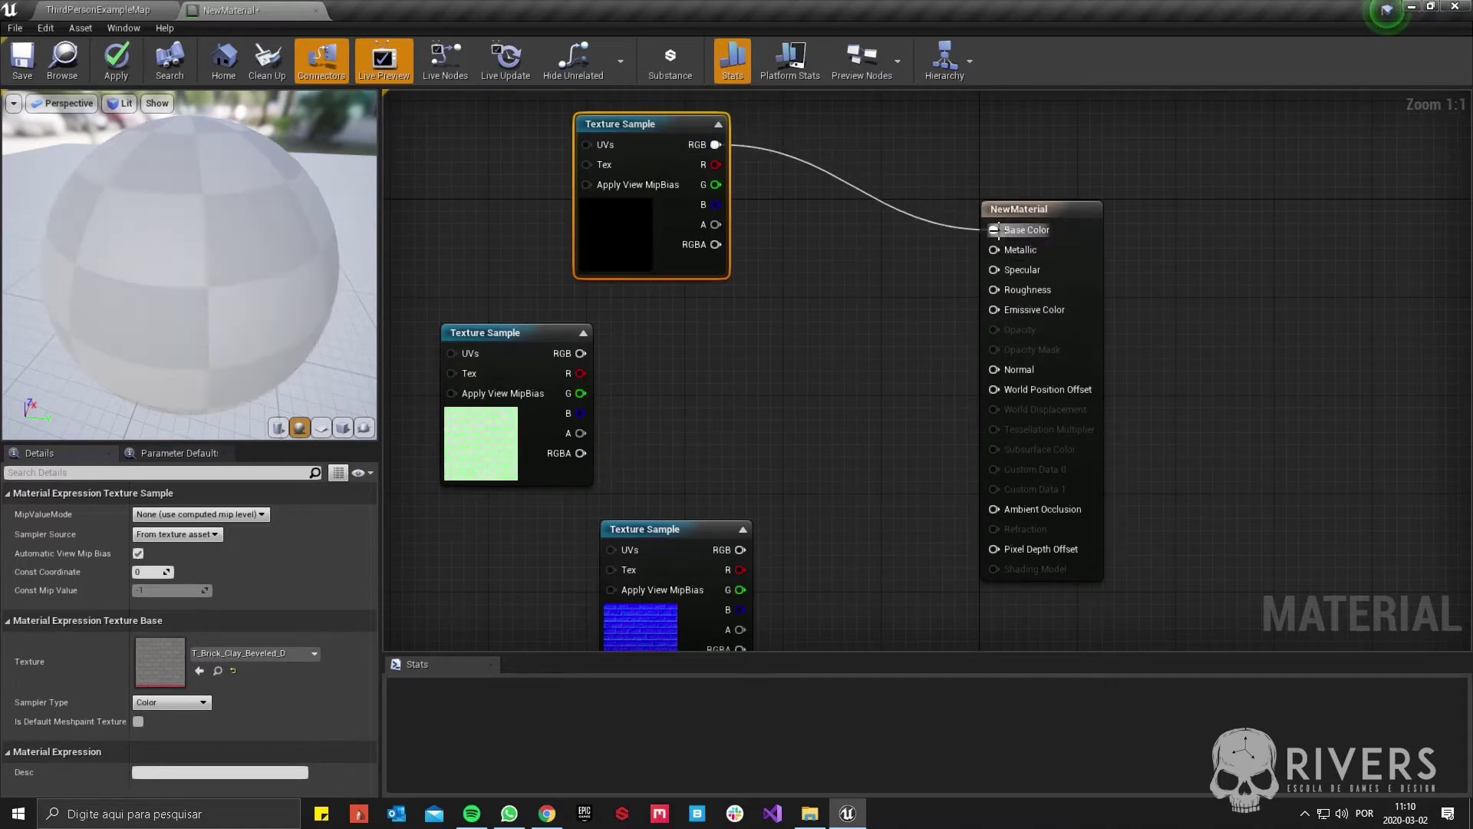
click(343, 427)
mouse_move(192, 268)
mouse_down()
mouse_move(288, 234)
mouse_move(307, 176)
mouse_move(276, 238)
mouse_move(215, 280)
mouse_up()
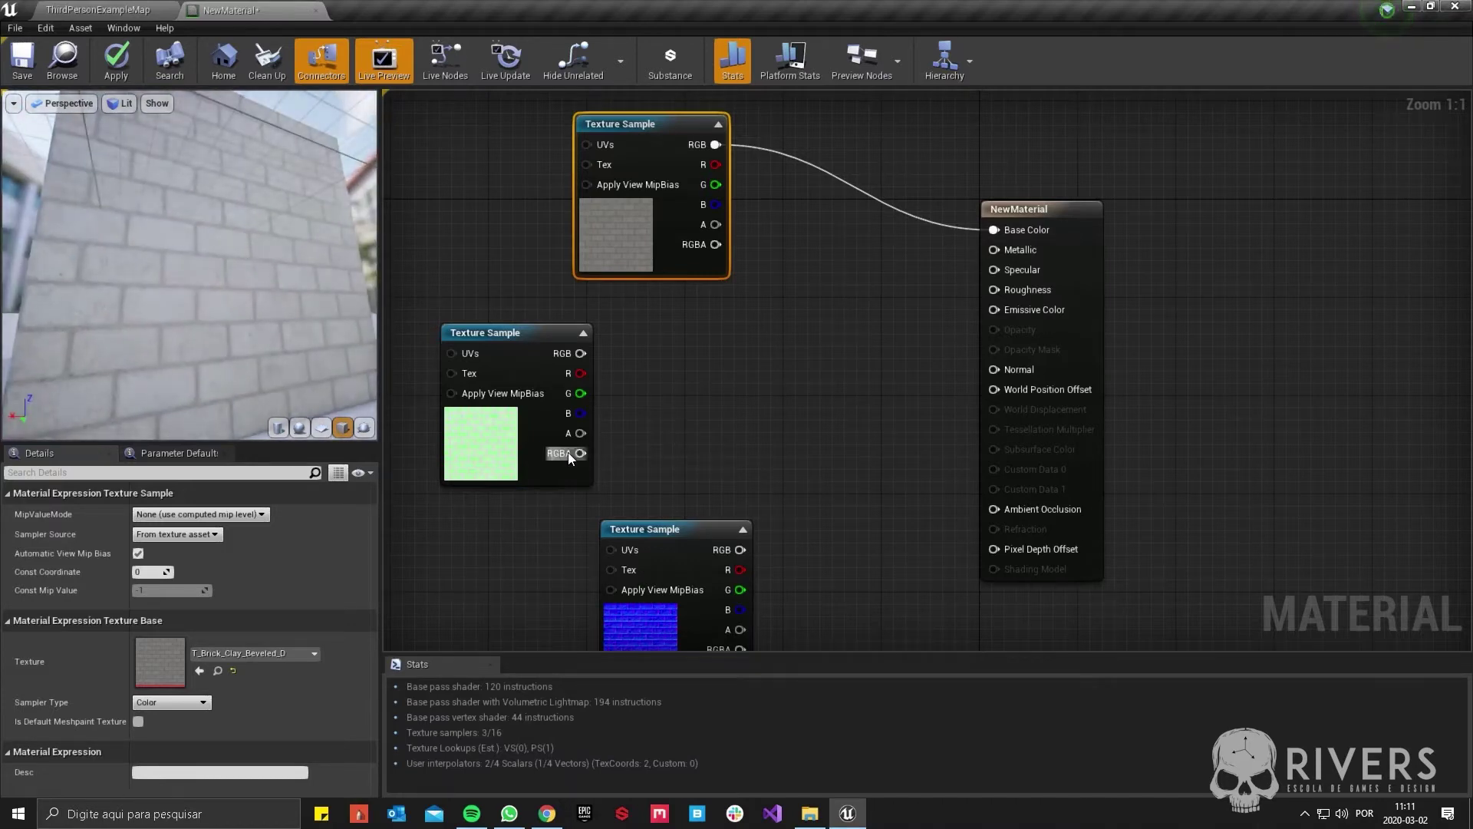
drag(493, 452, 546, 427)
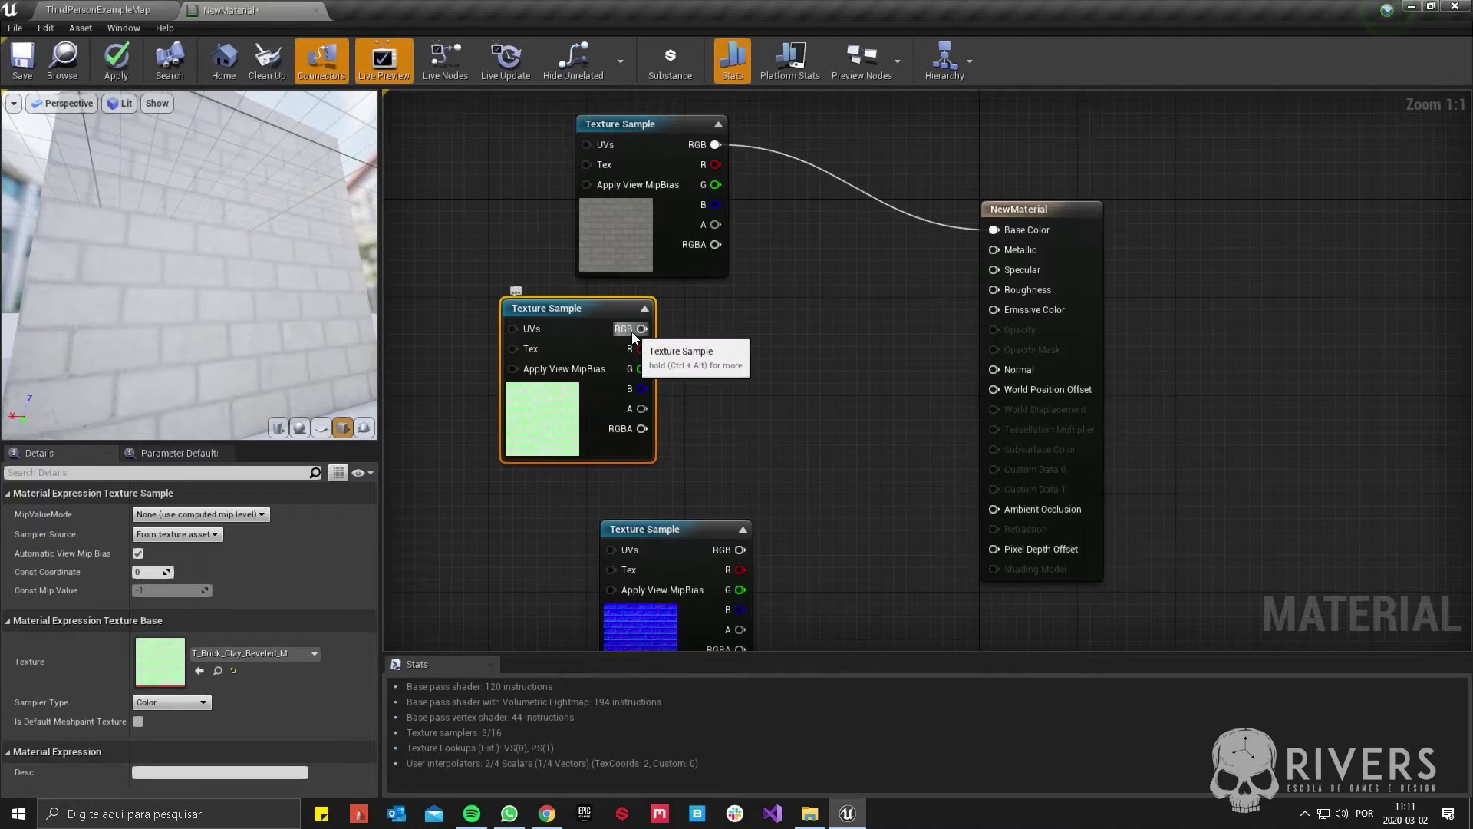
drag(775, 352, 1018, 294)
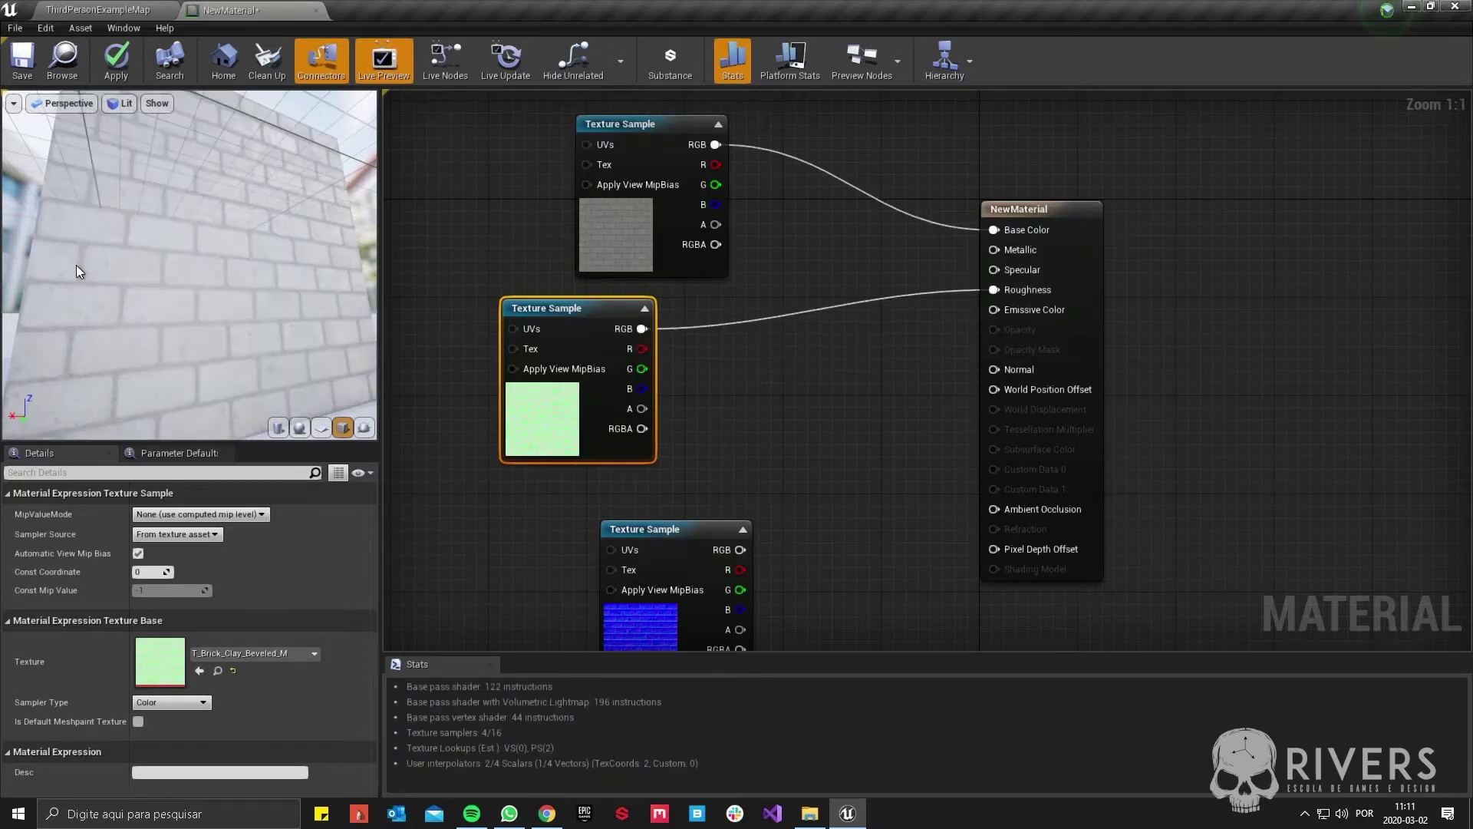
- Examine how the roughness map affects the bricks' reflections on the preview cube from several angles, distances and light directions
mouse_move(76, 265)
mouse_down()
mouse_move(123, 260)
mouse_move(146, 307)
mouse_move(108, 268)
mouse_move(76, 265)
mouse_up()
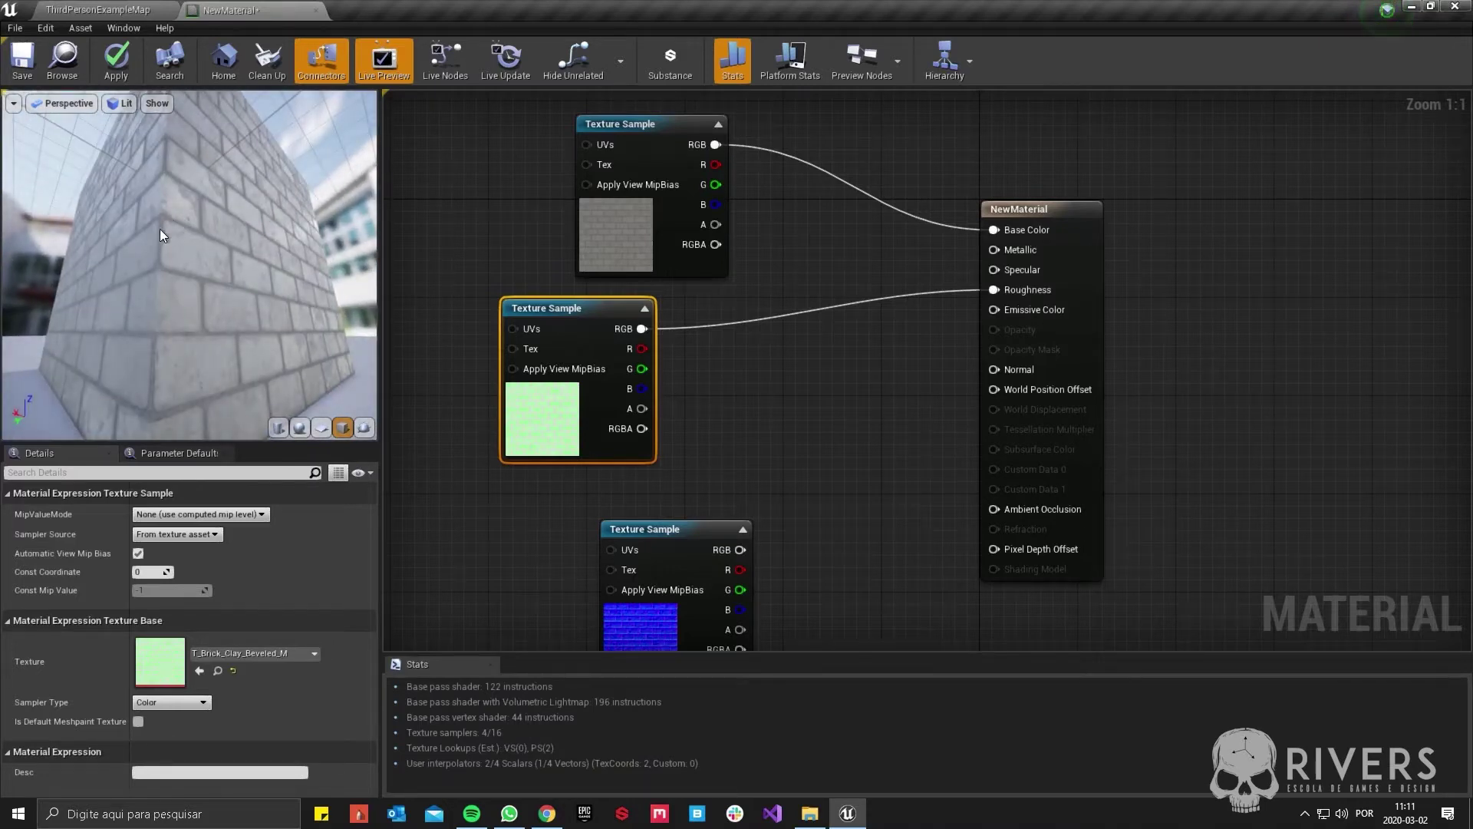
drag(160, 229, 224, 203)
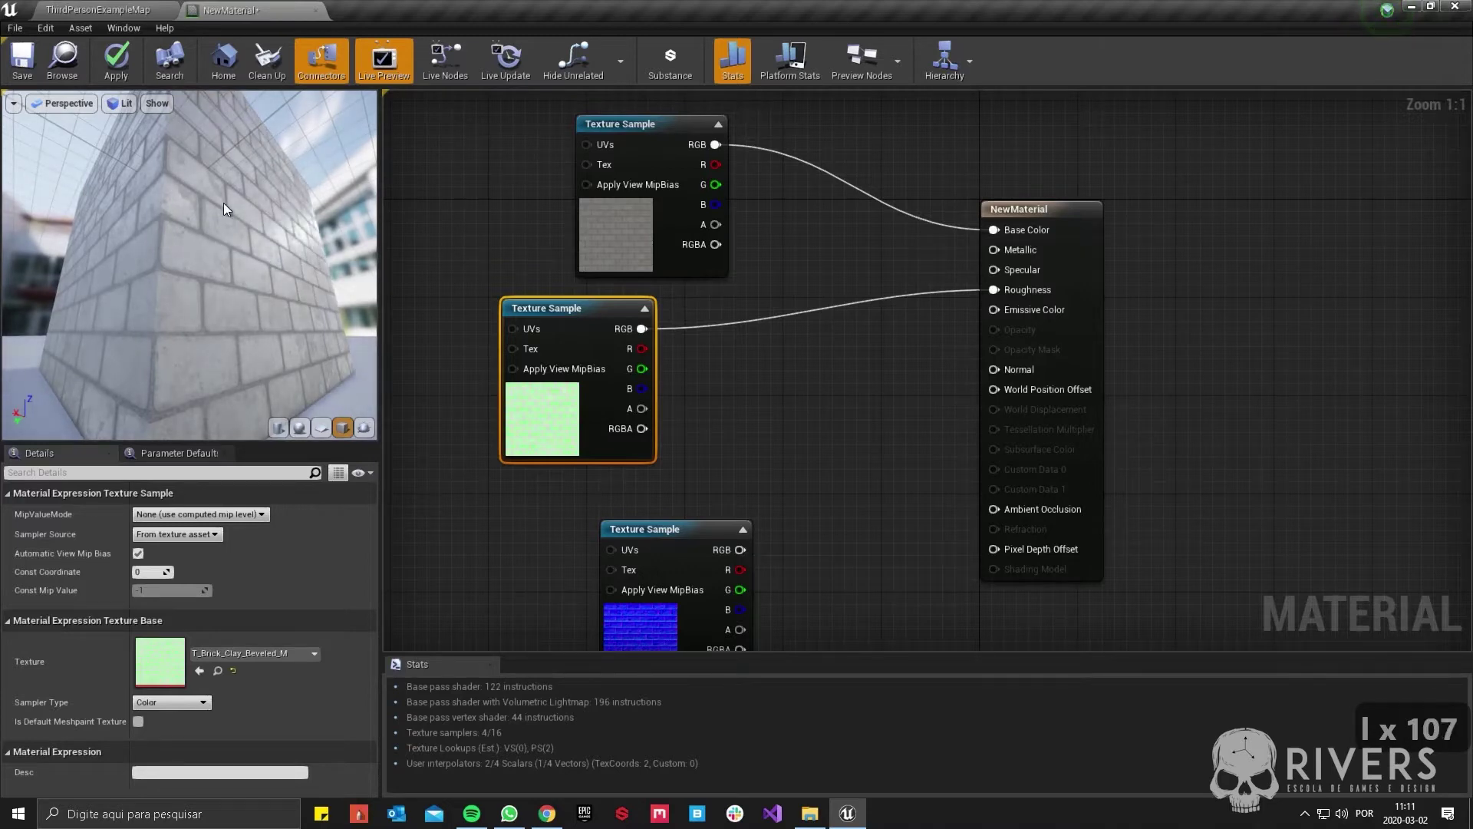
drag(270, 246, 304, 233)
right_drag(304, 233, 325, 207)
key(l)
mouse_move(325, 208)
mouse_down()
mouse_move(292, 215)
mouse_move(316, 208)
mouse_up()
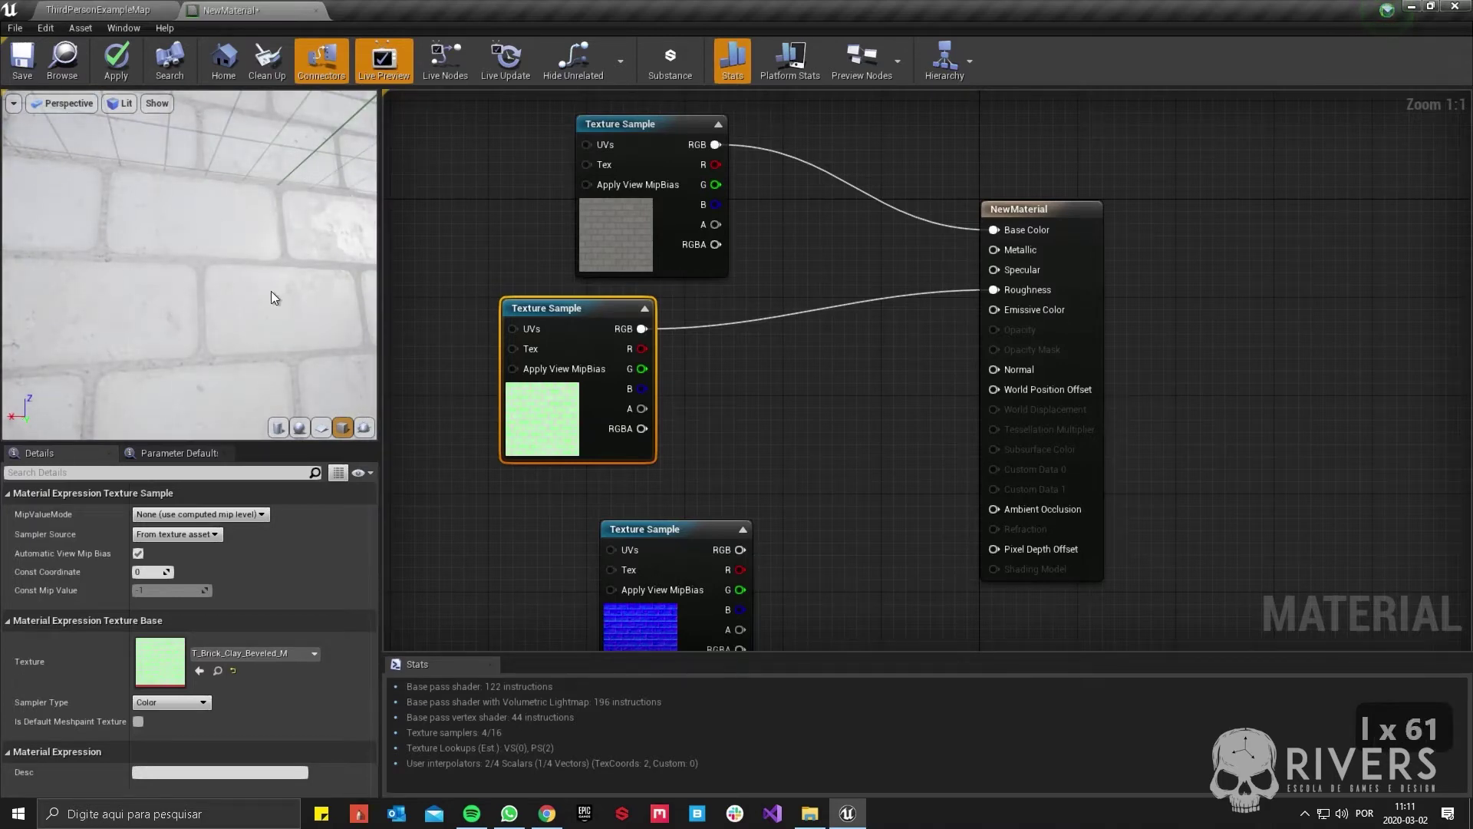
key(l)
drag(270, 292, 342, 362)
scroll(298, 275, down, 6)
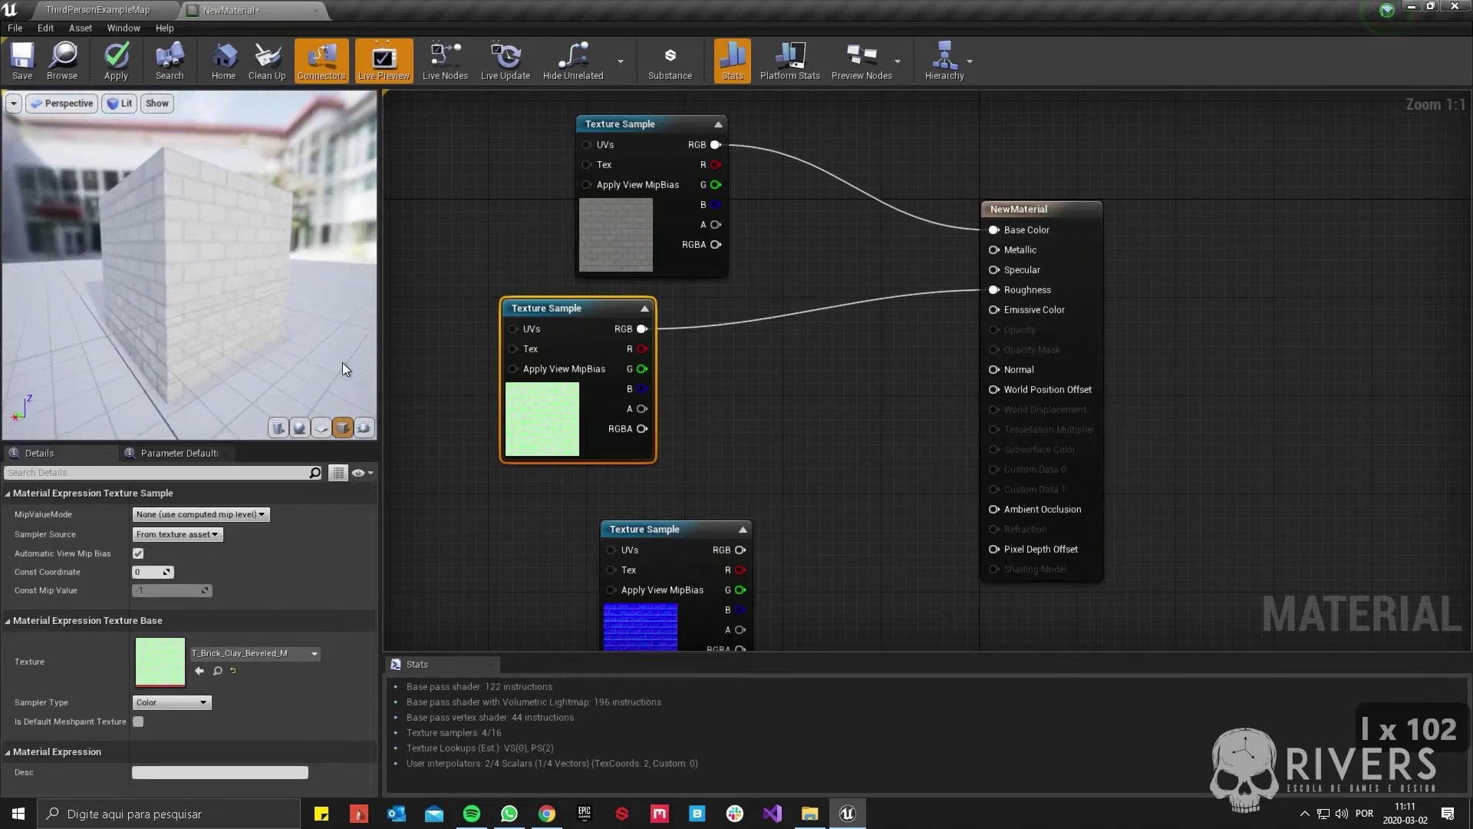
- Move the T_Brick_Clay_Beveled_N sample up, connect its RGB to Normal, and inspect the brick relief on the cube under changing light
drag(650, 529, 661, 493)
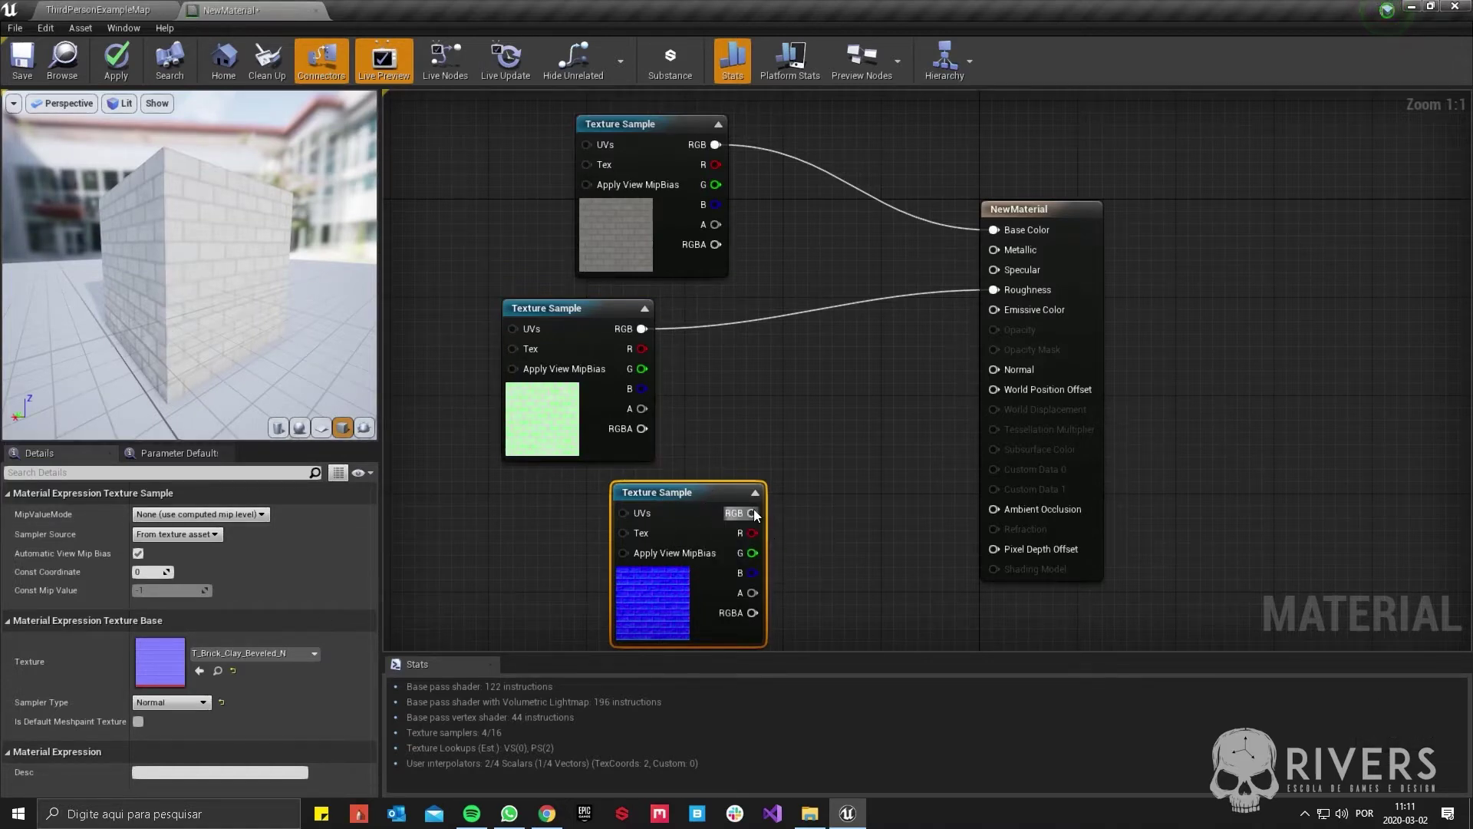
drag(756, 514, 994, 369)
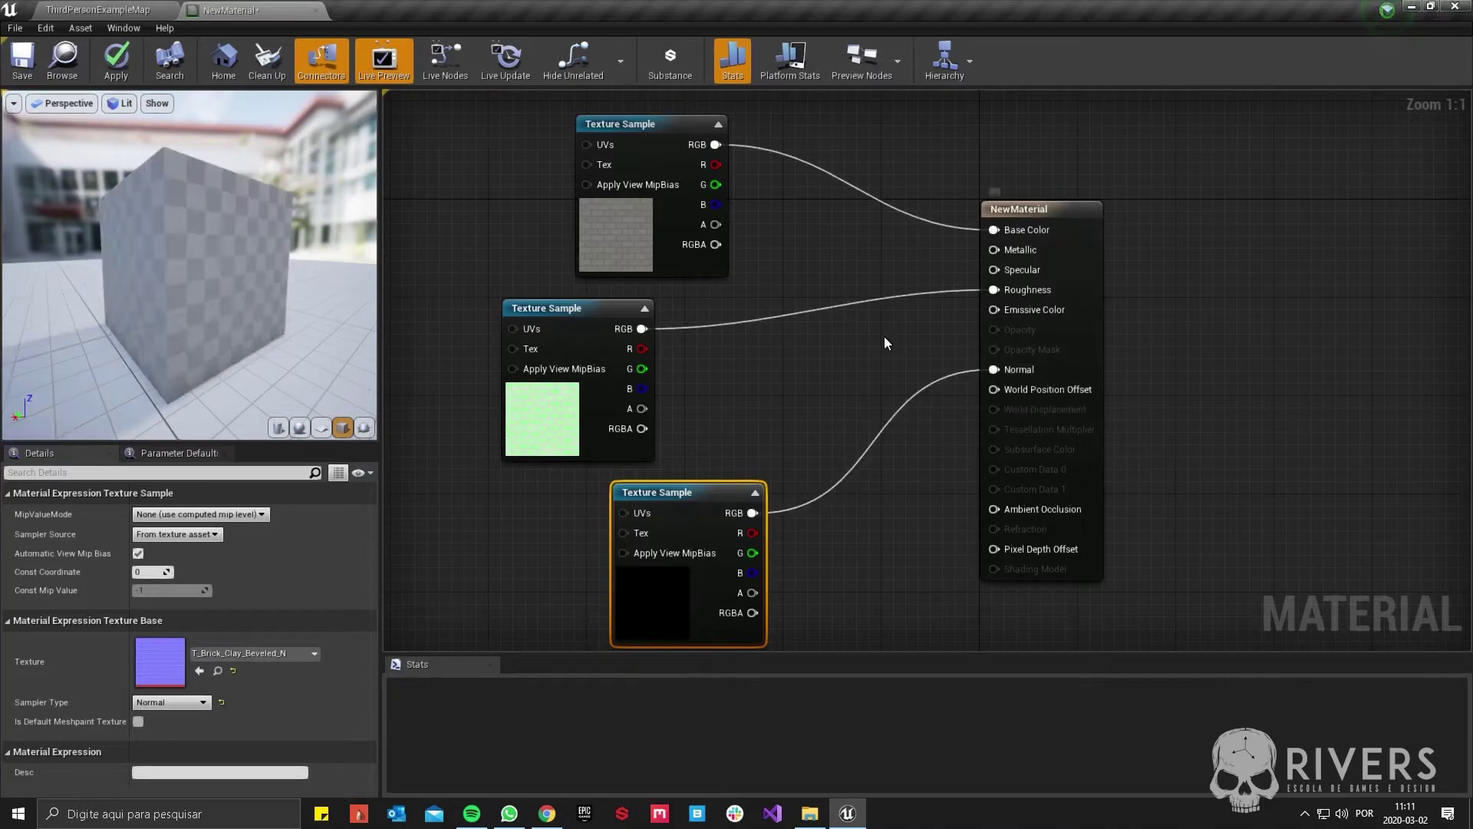
drag(292, 286, 215, 284)
right_drag(292, 286, 279, 230)
drag(279, 250, 172, 269)
key(l)
drag(131, 223, 196, 140)
drag(330, 209, 280, 302)
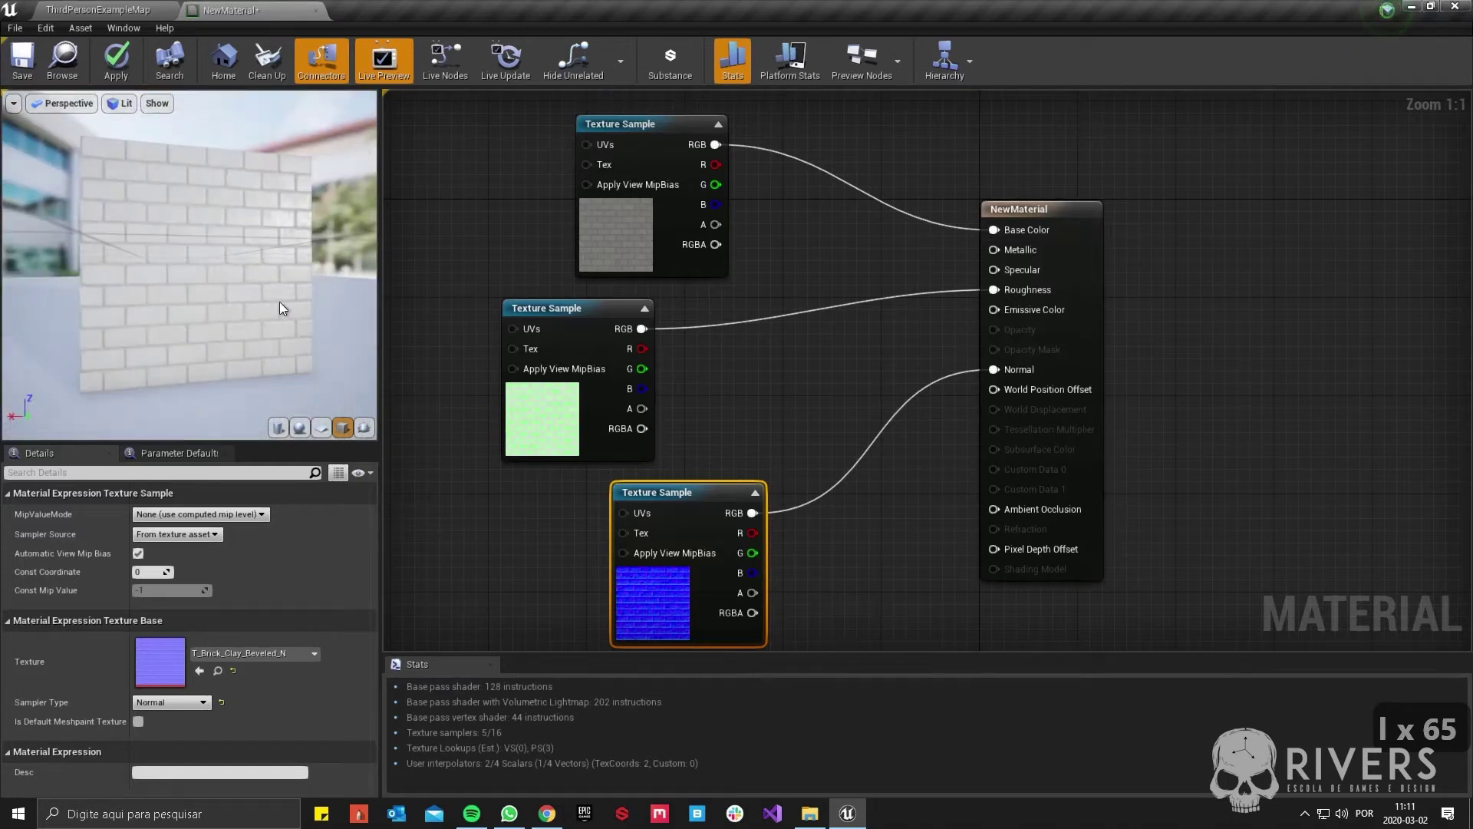
- Examine the T_Brick_Clay_Beveled_N texture's blue, green and red channels separately, restore all three, and return to the material preview
click(218, 672)
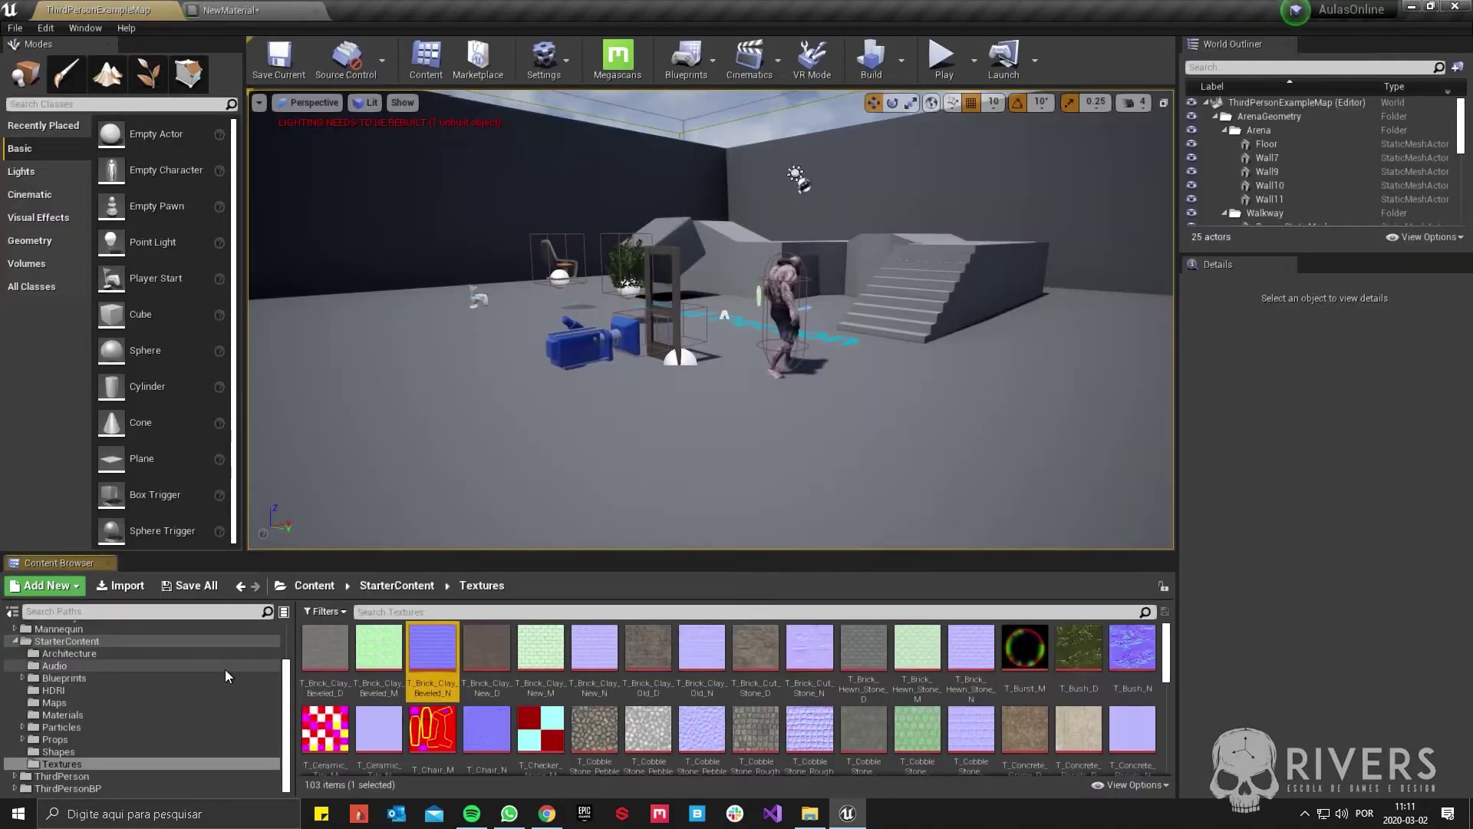
double_click(444, 652)
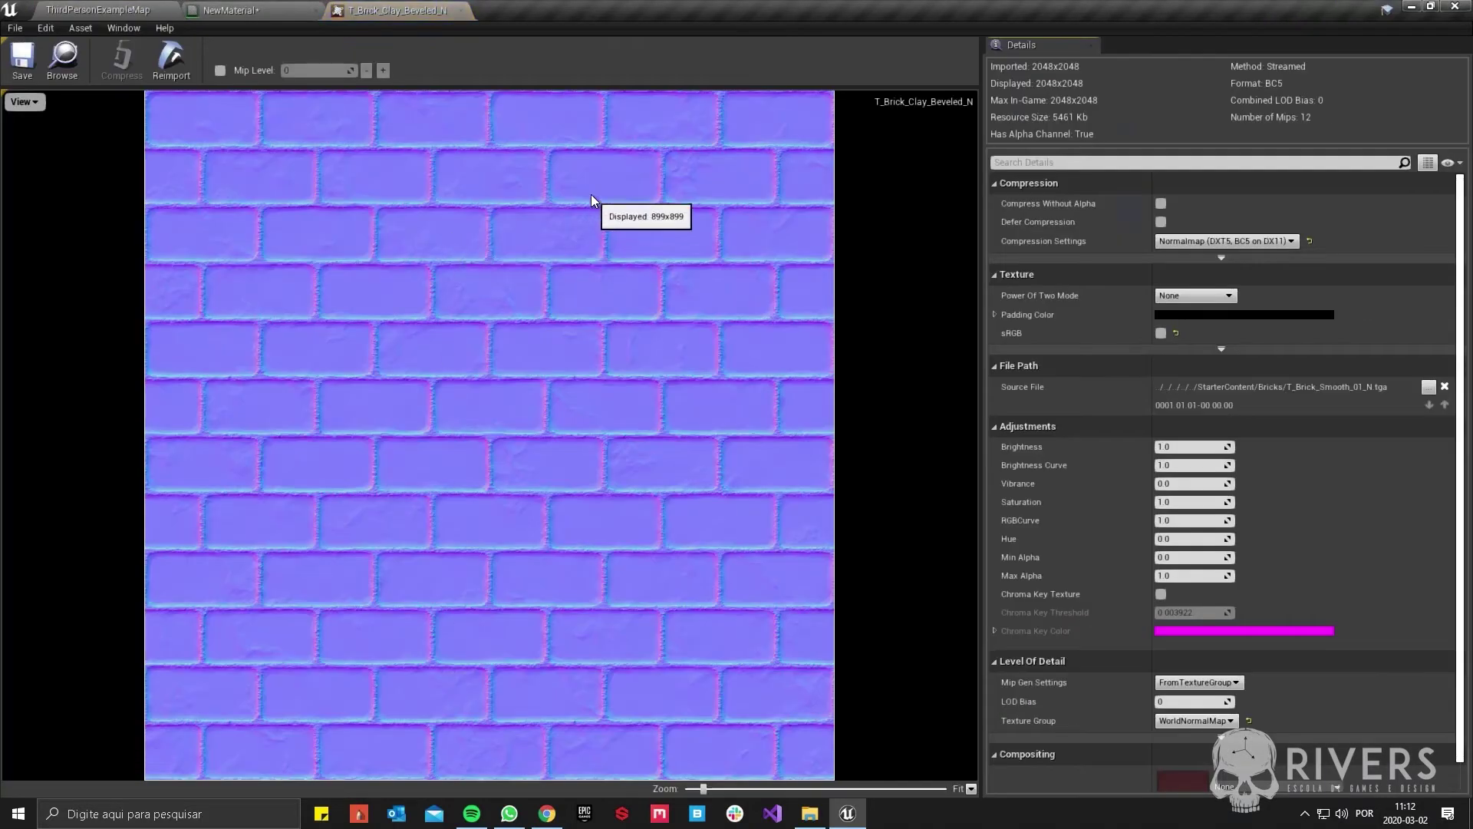
click(25, 102)
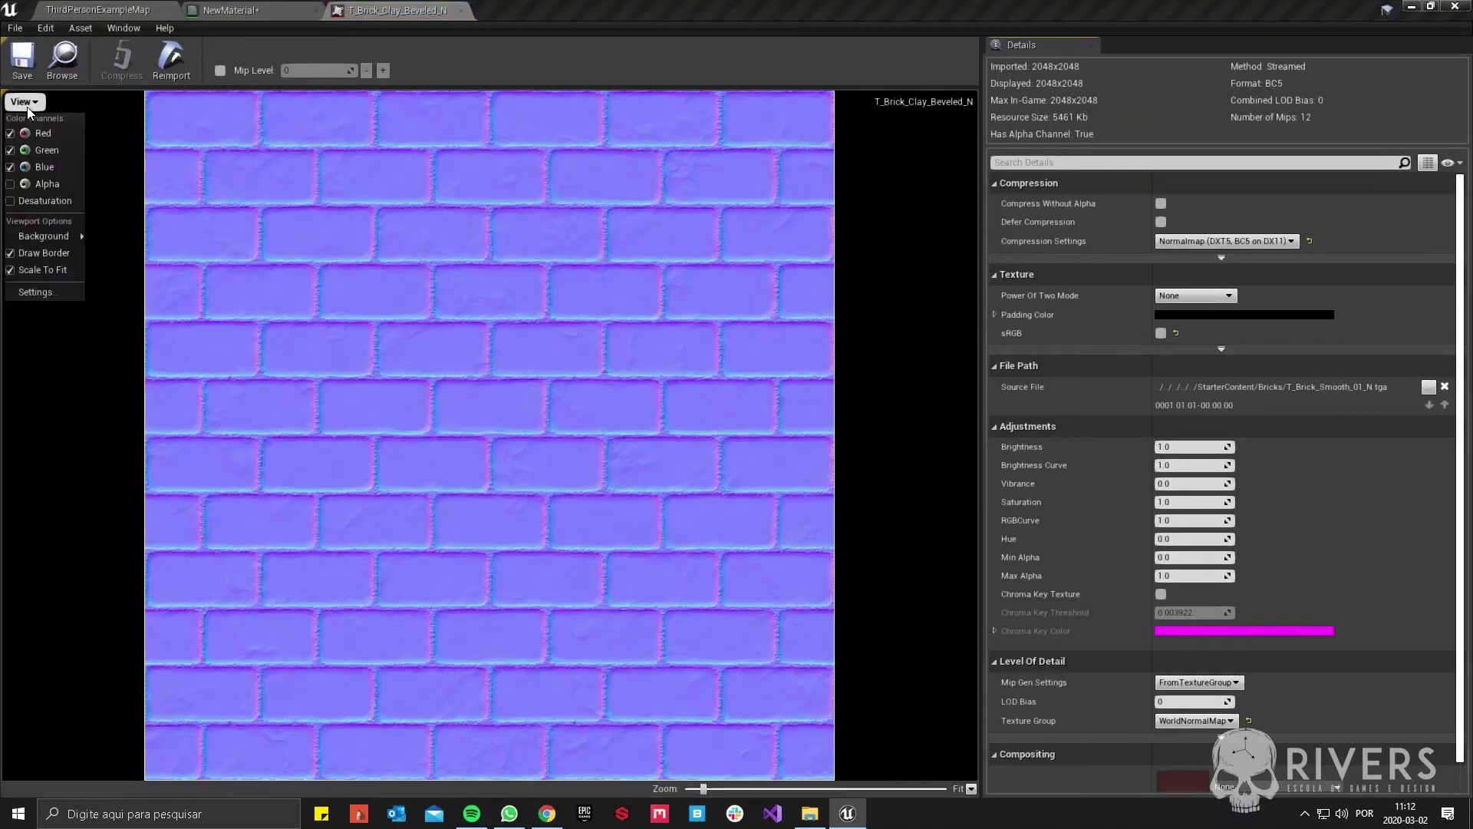
click(10, 150)
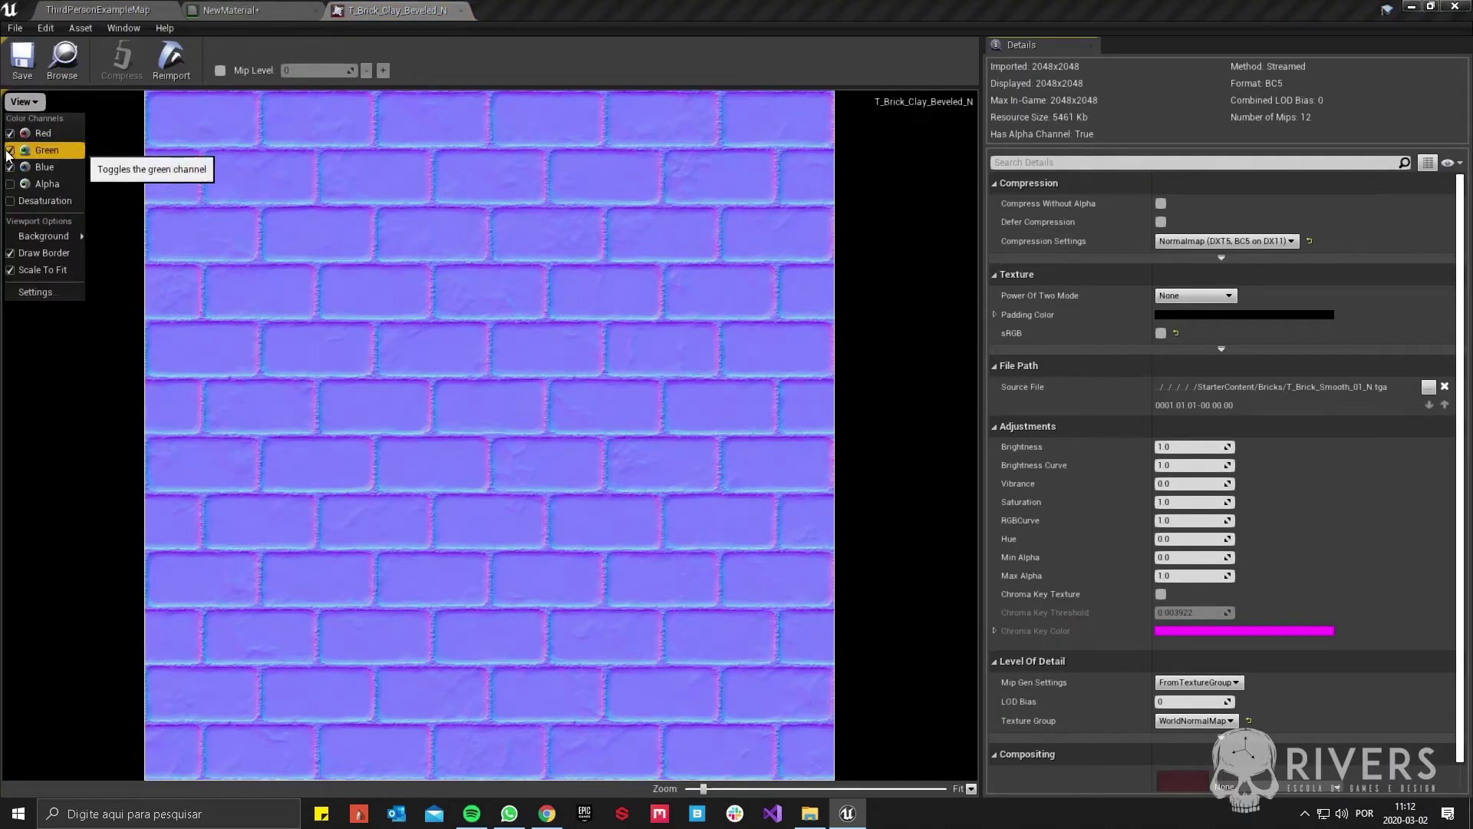
click(10, 134)
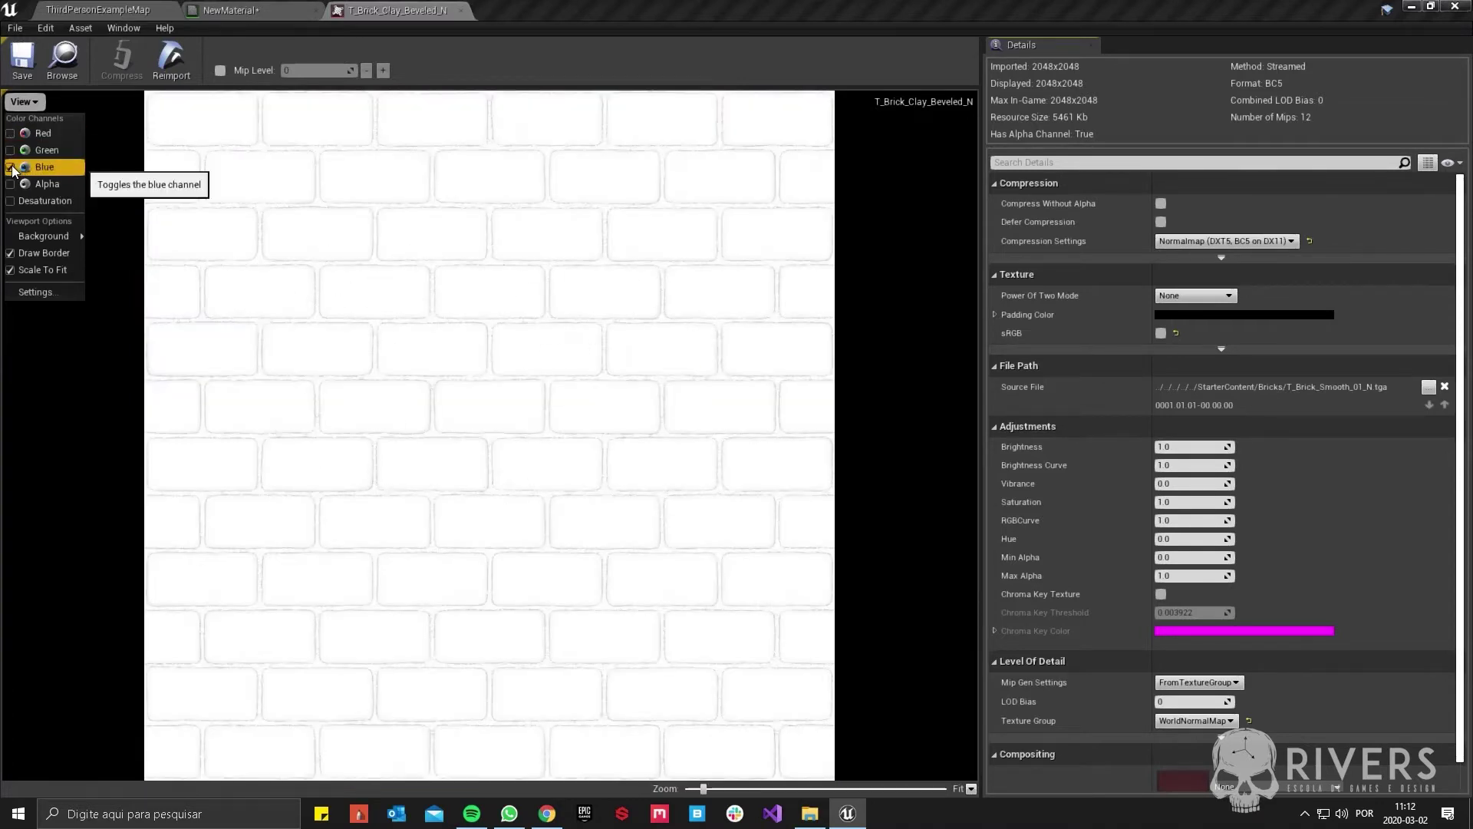
click(23, 151)
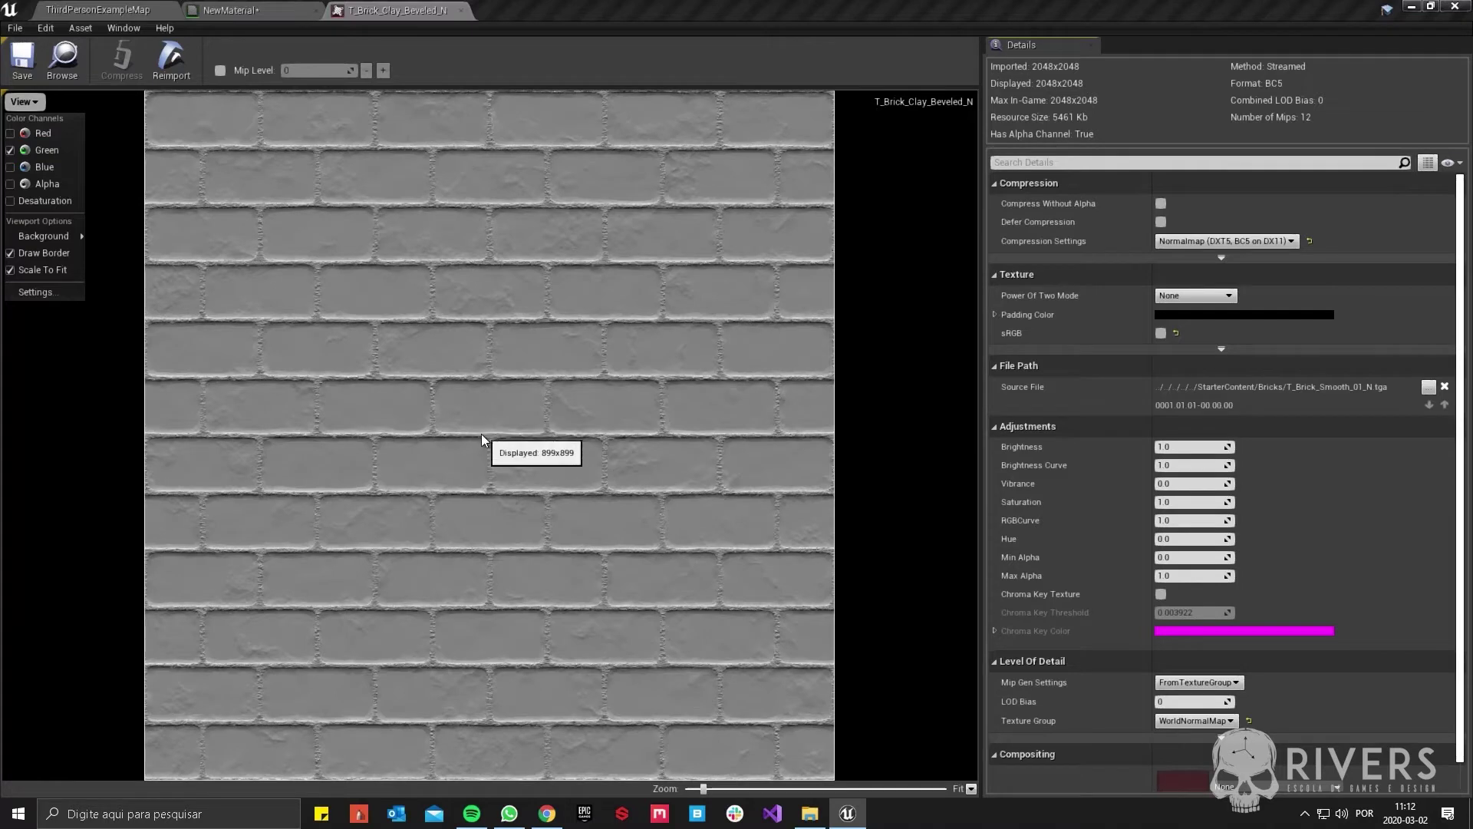
click(10, 151)
click(11, 135)
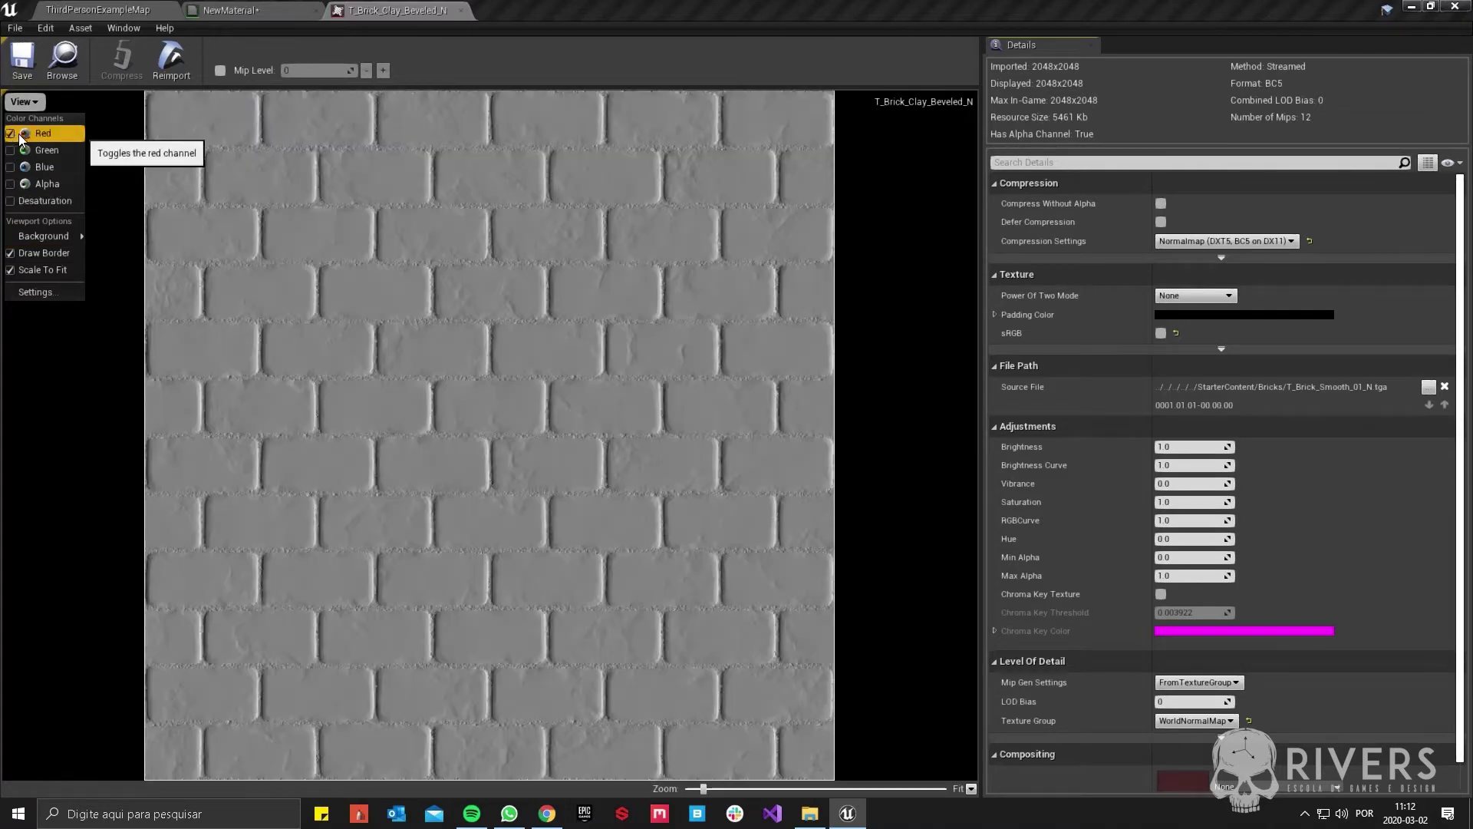
click(11, 151)
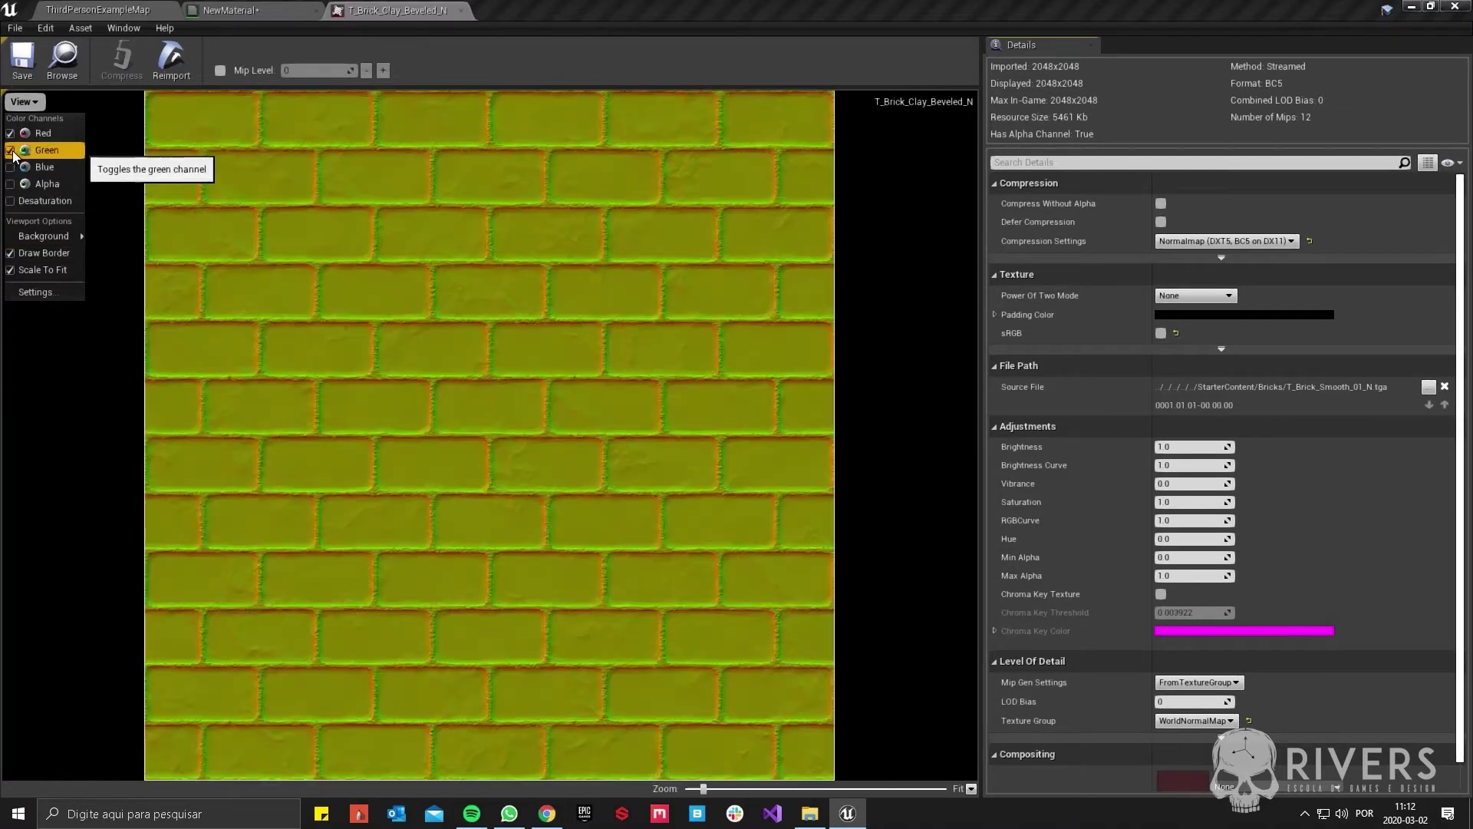
click(10, 167)
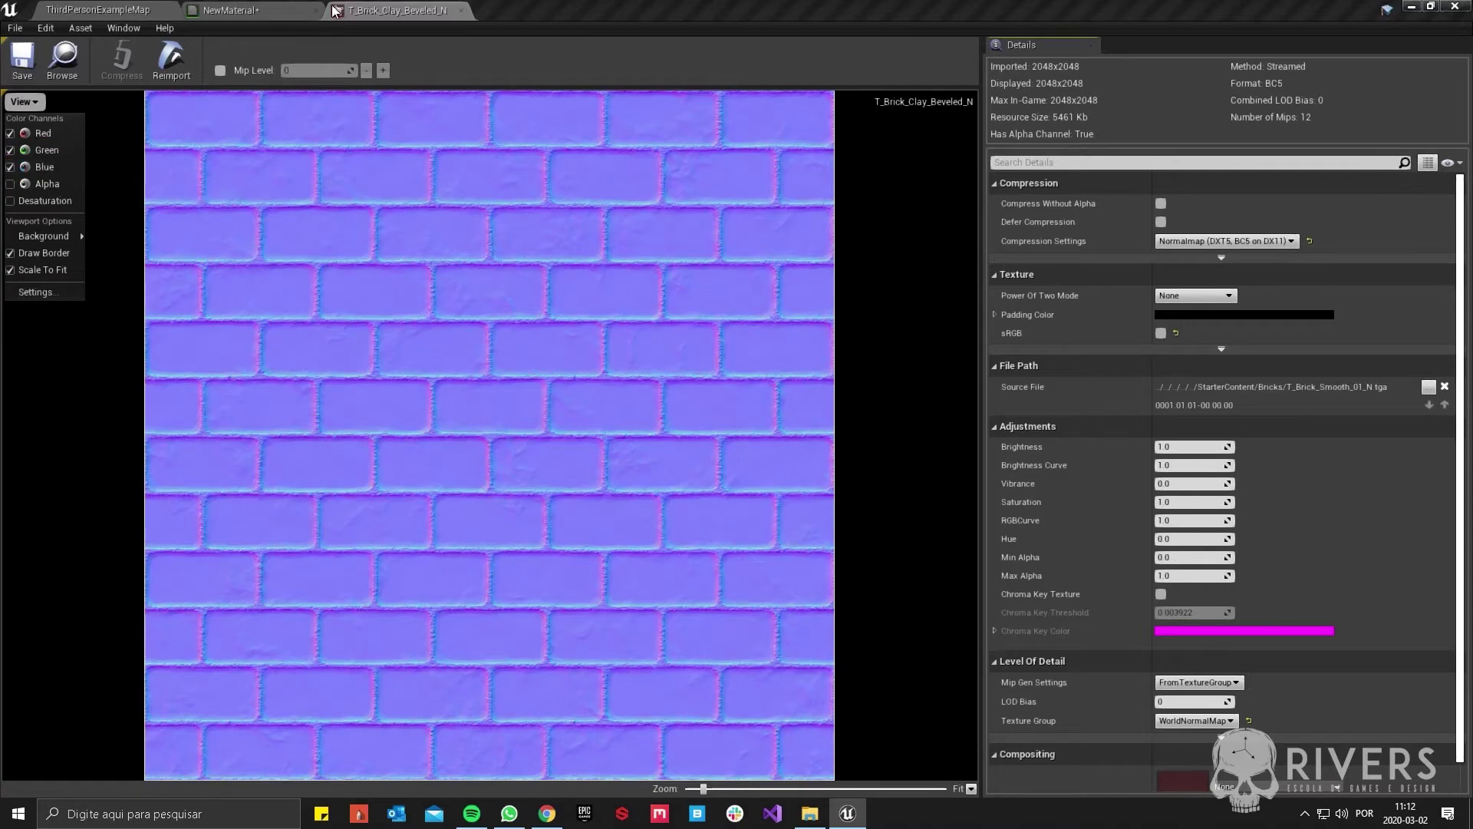
click(252, 10)
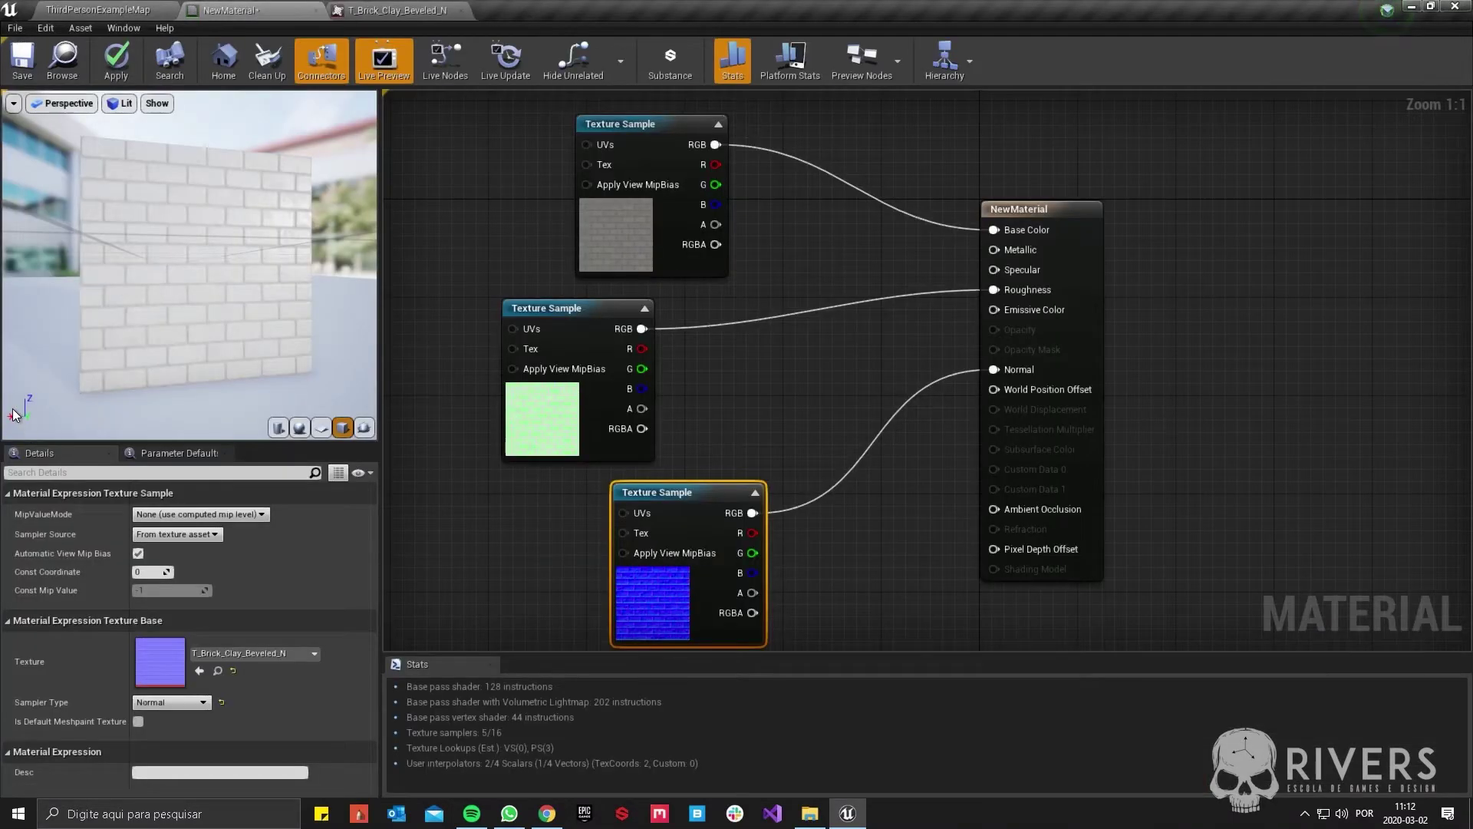
mouse_move(192, 268)
mouse_down()
mouse_move(204, 330)
mouse_move(215, 223)
mouse_move(192, 253)
mouse_up()
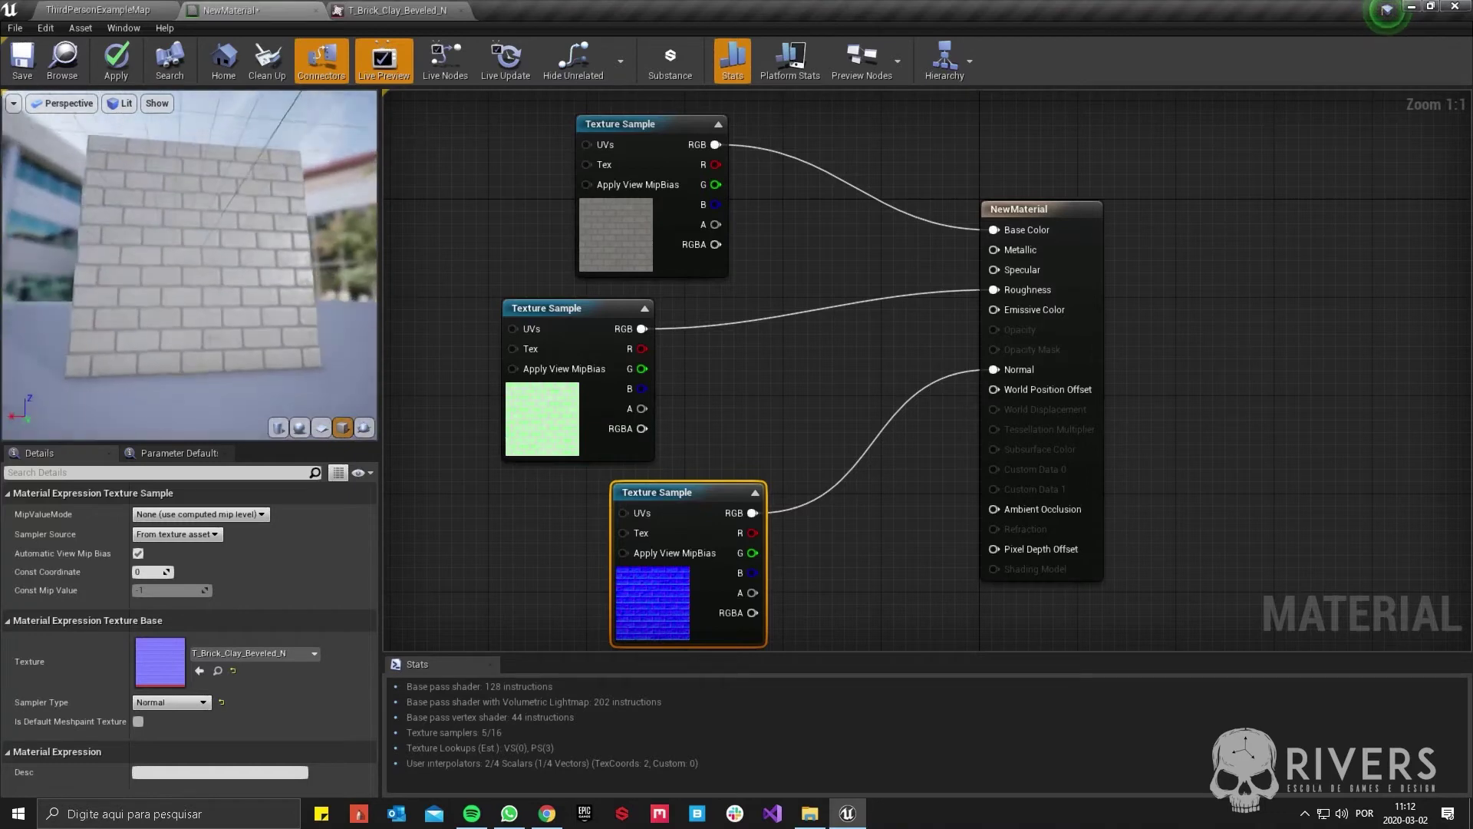
- Save the material and inspect the finished brick surface on the preview cube from several angles
click(21, 60)
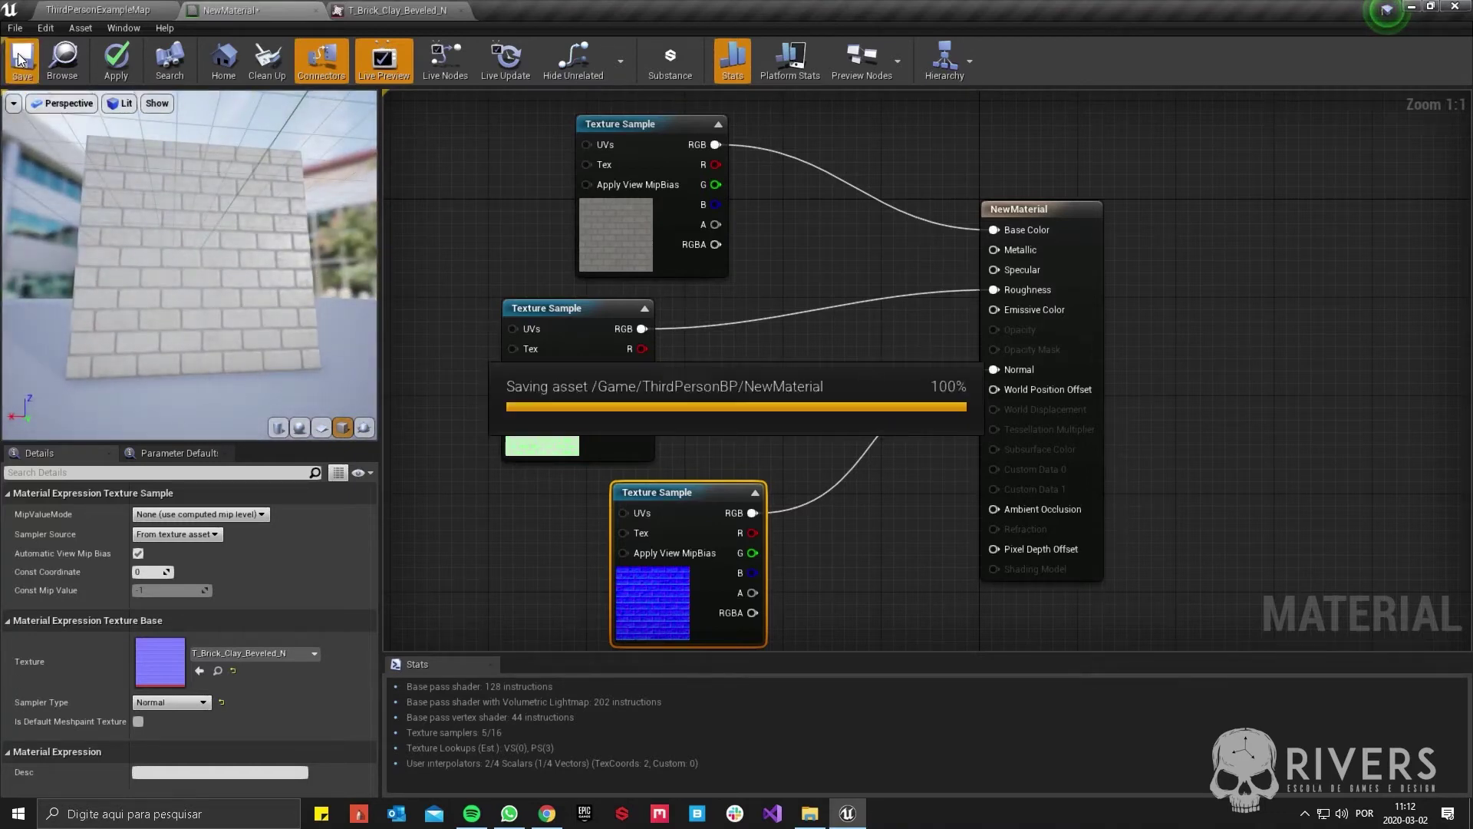
drag(214, 200, 247, 173)
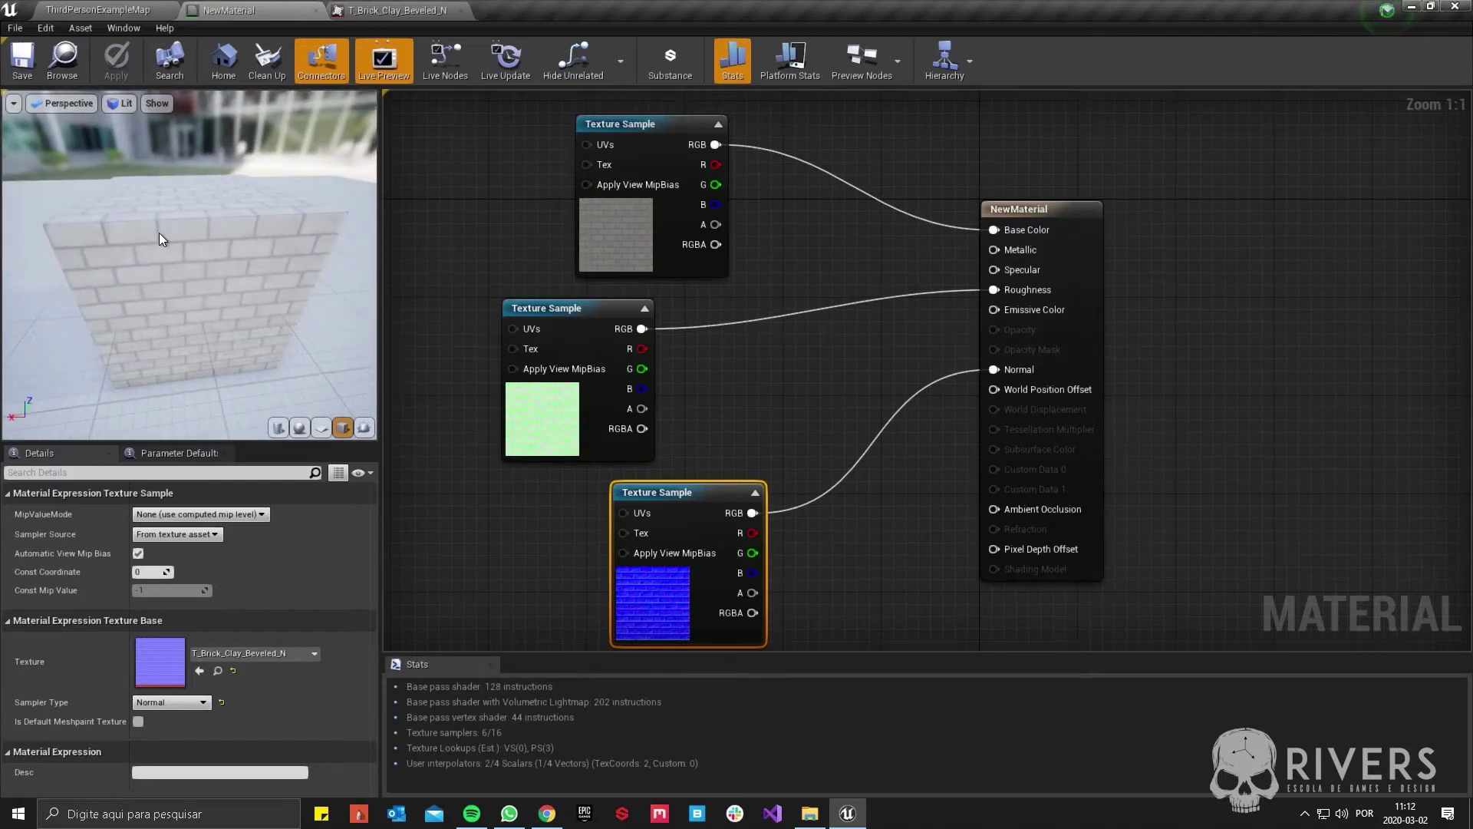
mouse_move(180, 272)
mouse_down()
mouse_move(222, 269)
mouse_move(173, 269)
mouse_up()
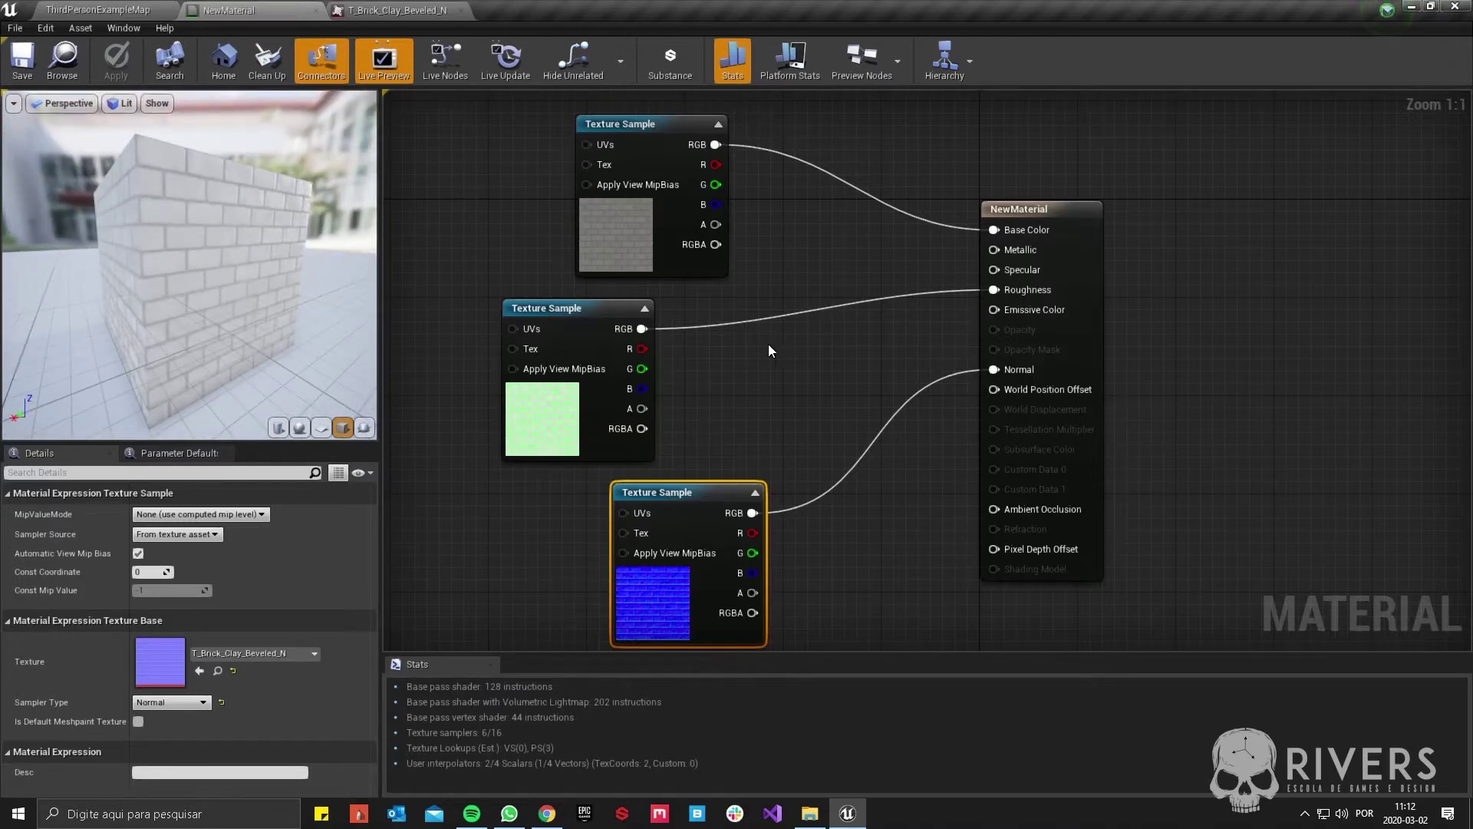
- Delete the roughness and normal texture samples and move the remaining T_Brick_Clay_Beveled_D sample level with Base Color
drag(626, 240, 638, 165)
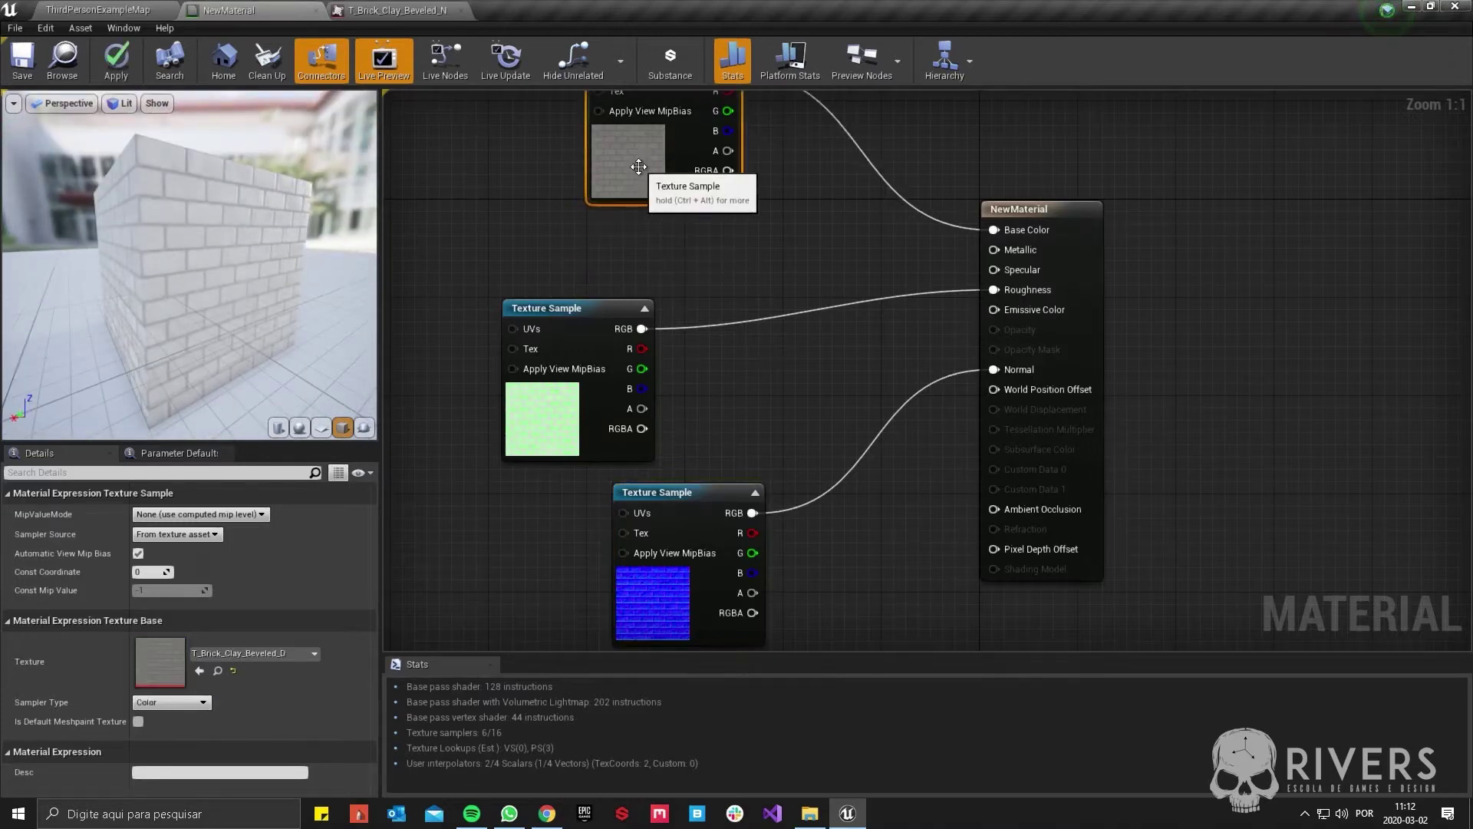
drag(150, 262, 108, 263)
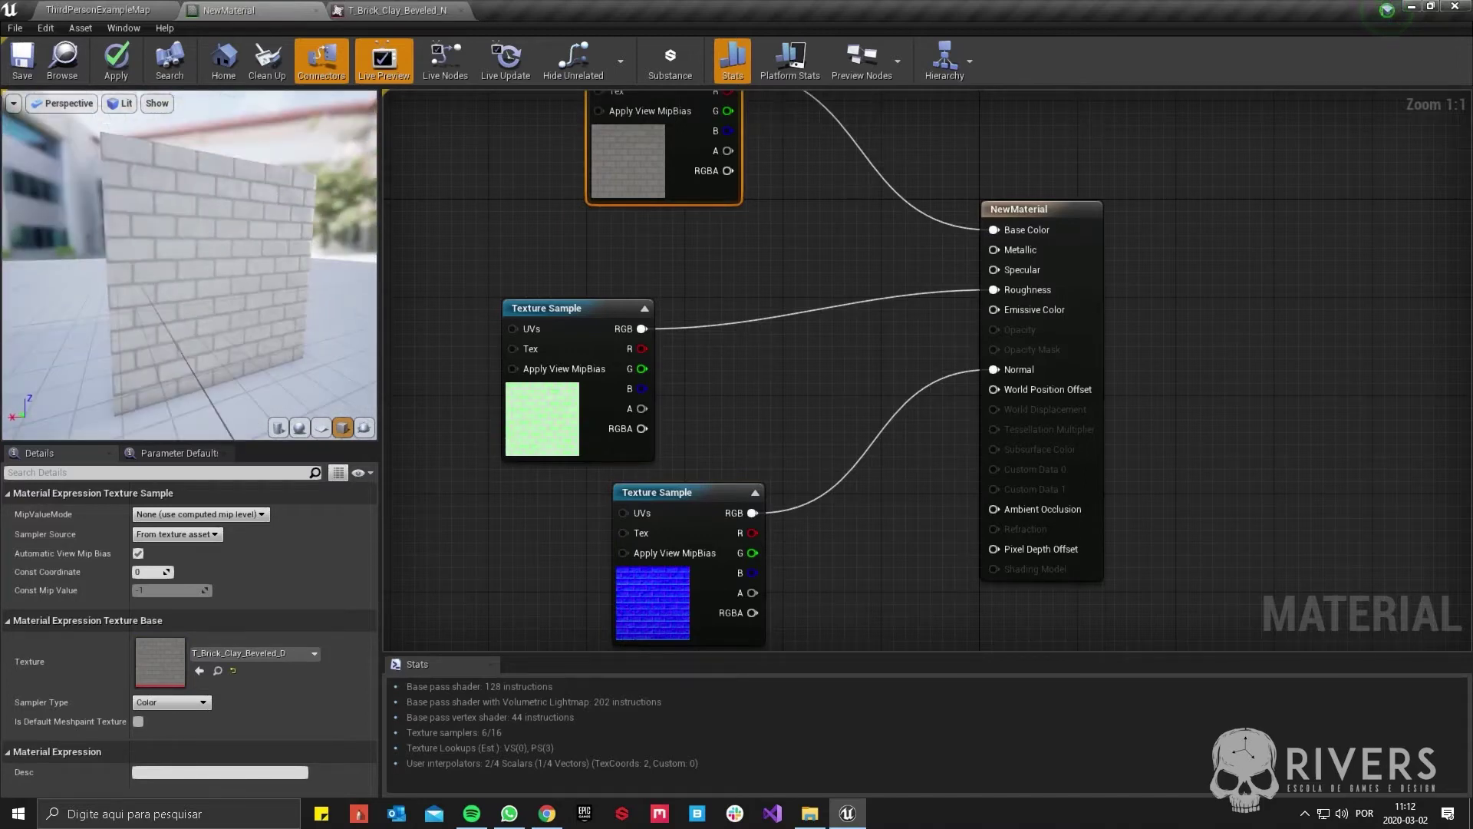
right_drag(860, 417, 891, 378)
drag(890, 281, 563, 571)
key(Delete)
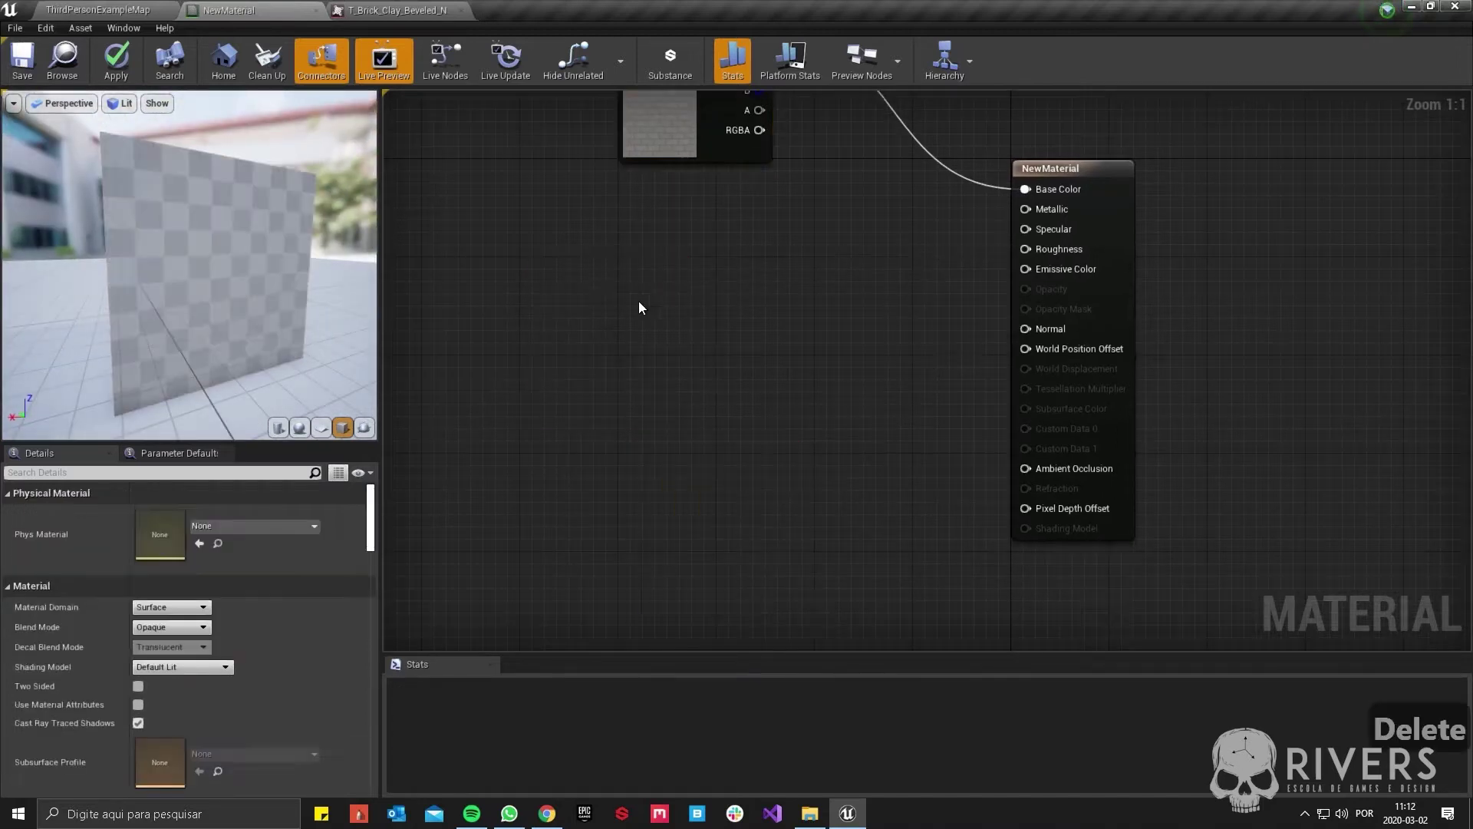
right_drag(639, 301, 676, 338)
drag(683, 311, 604, 445)
- Add Multiply, Add and Lerp (Linear Interpolate) nodes between the texture sample and the material node
right_drag(812, 238, 849, 281)
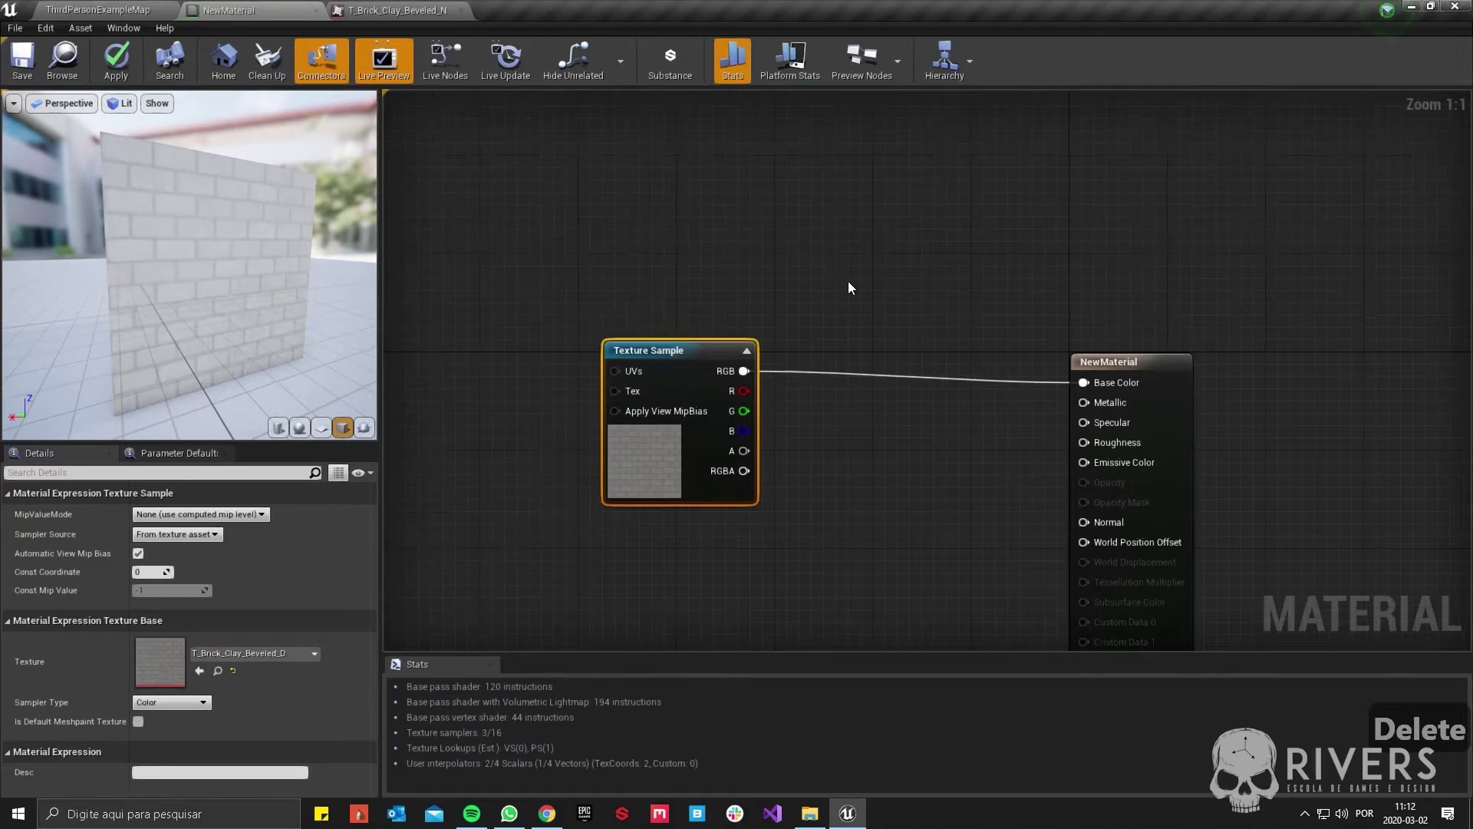
key(m)
click(818, 266)
drag(844, 271, 853, 157)
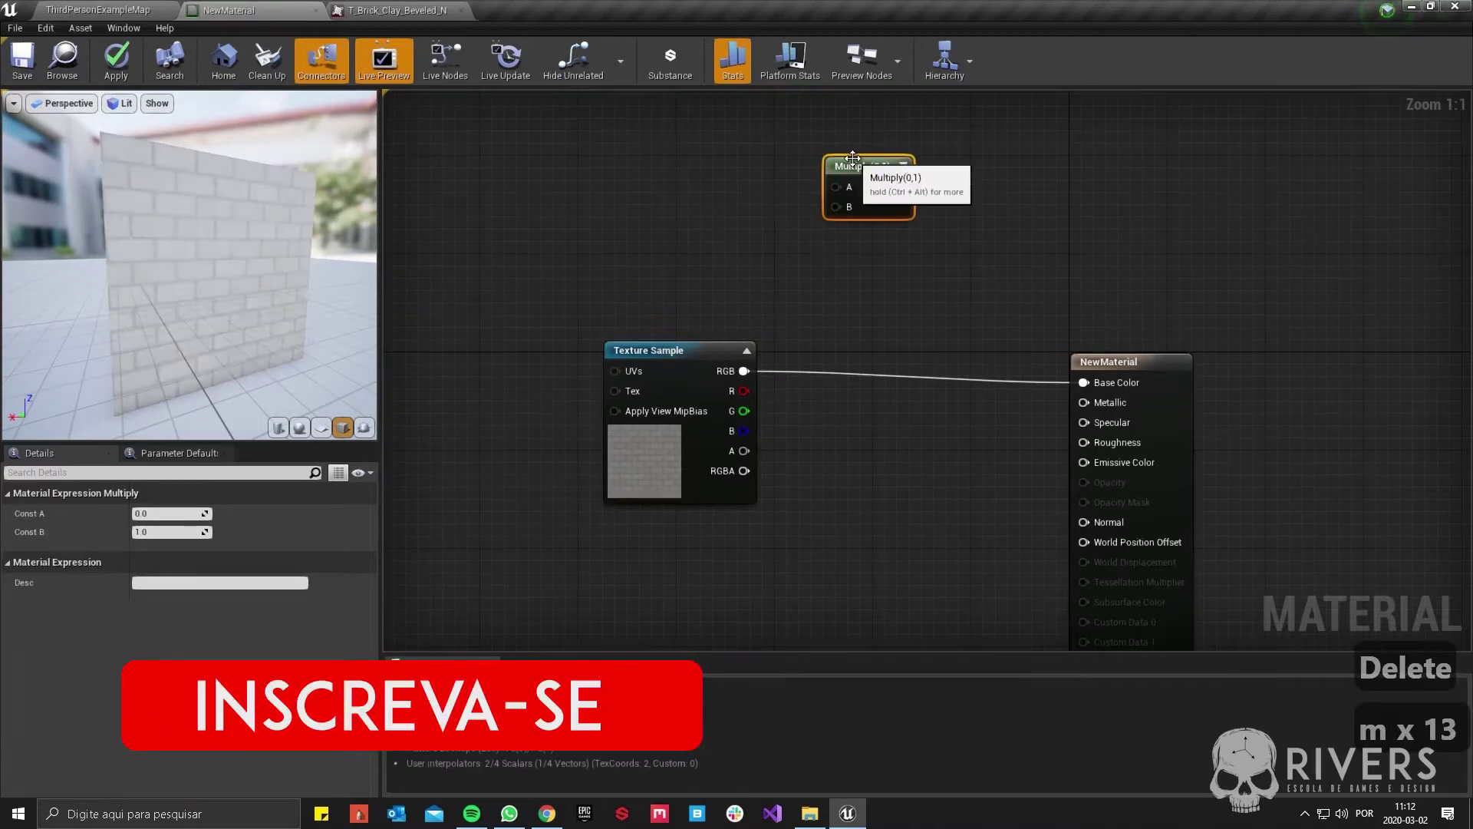
key(a)
click(842, 300)
drag(860, 310, 858, 276)
key(l)
click(852, 399)
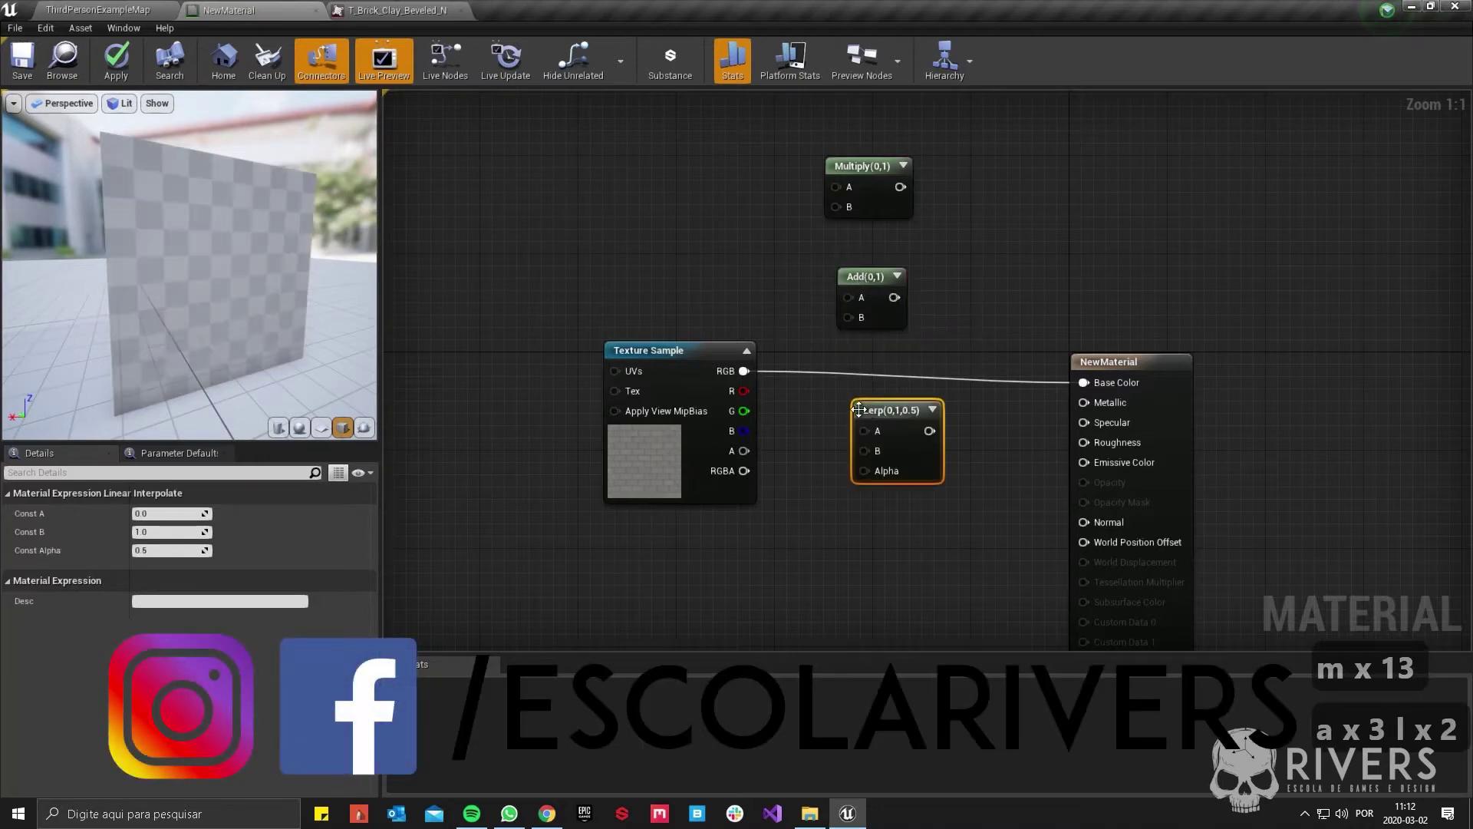
- Set the Lerp and Add nodes aside above the material node, leaving Multiply beside the texture sample
drag(867, 407, 1024, 153)
drag(863, 272, 1045, 249)
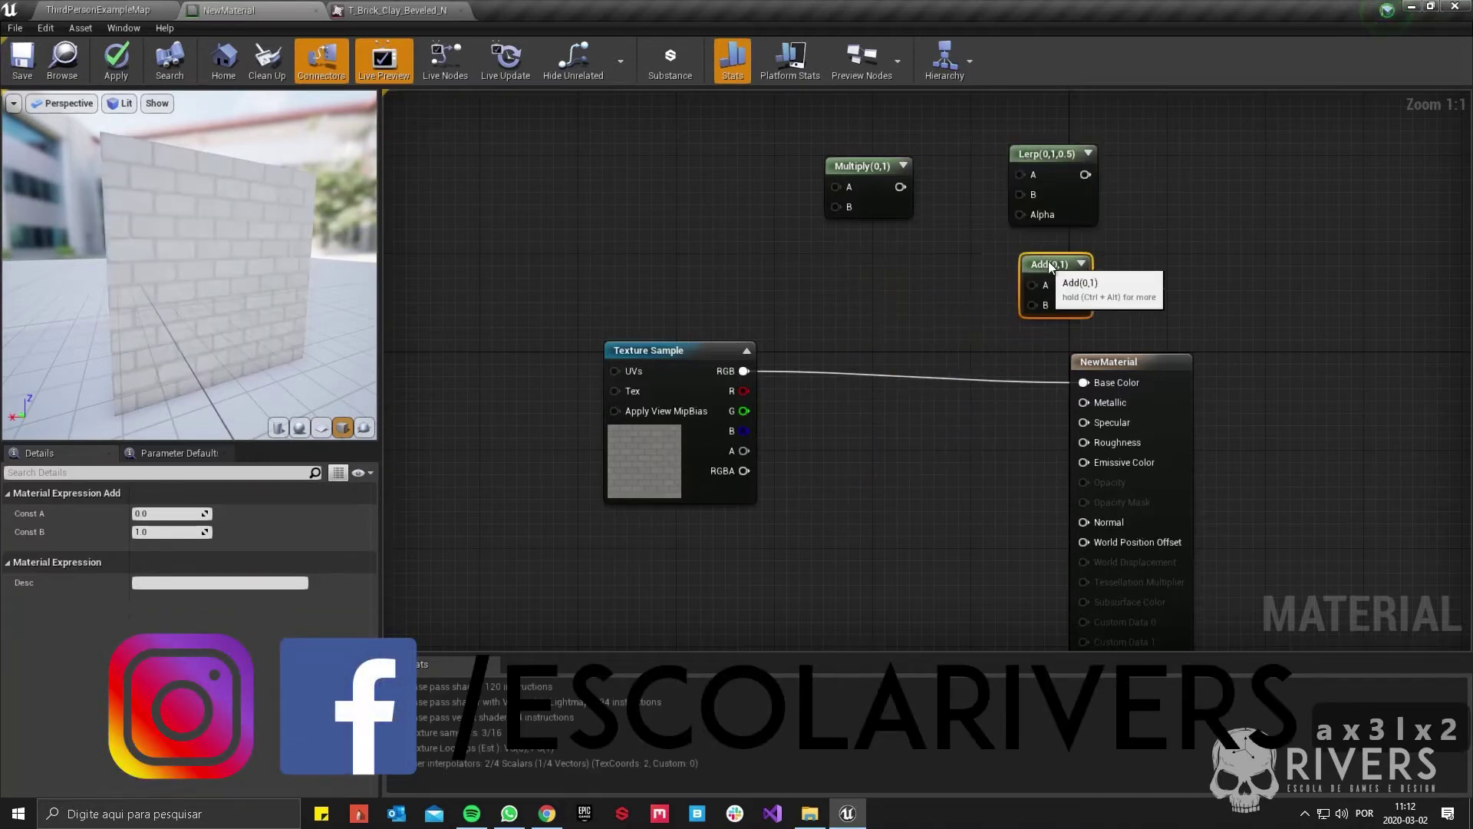
drag(860, 166, 873, 263)
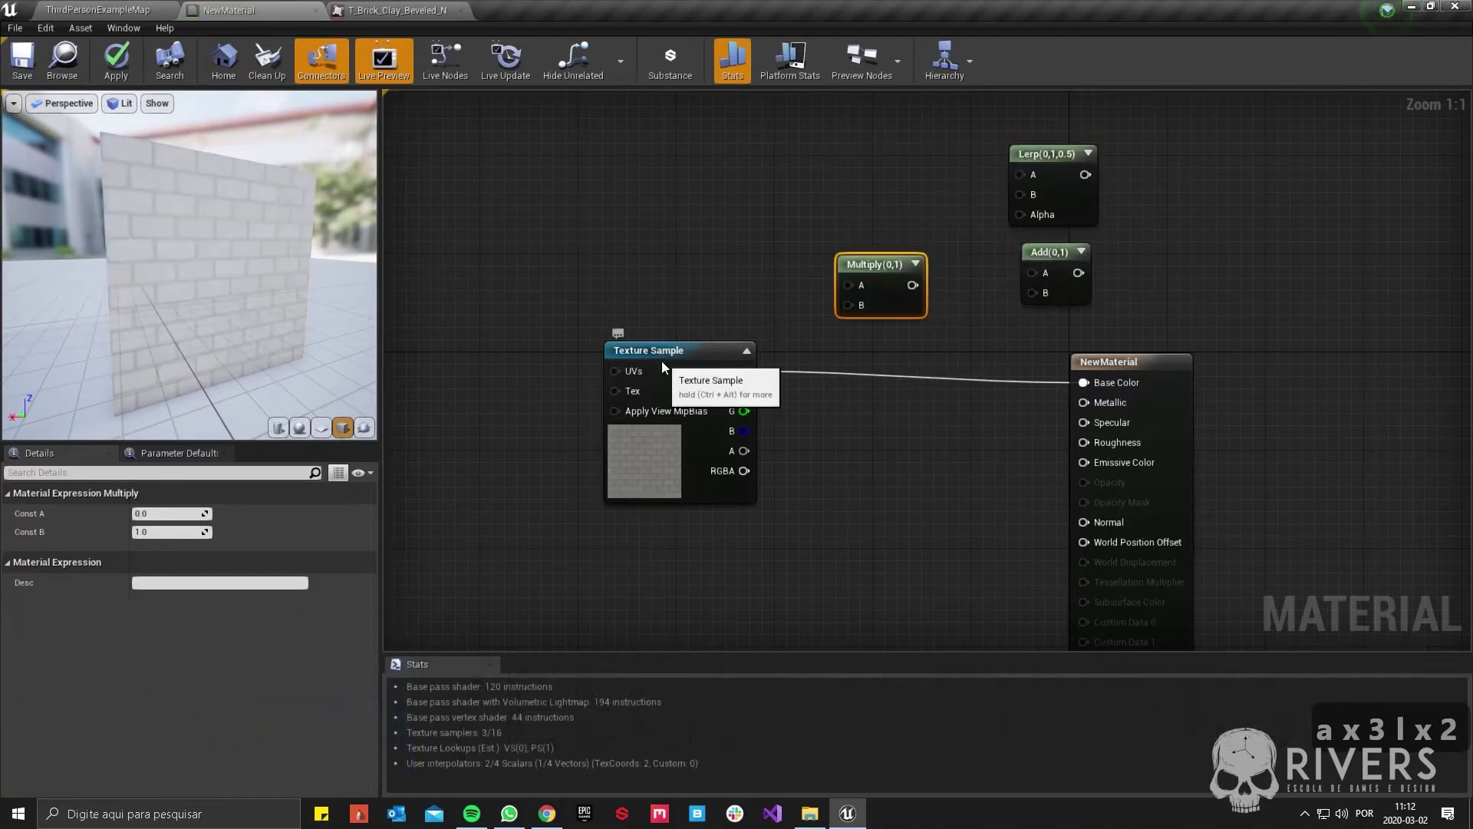
drag(661, 361, 637, 373)
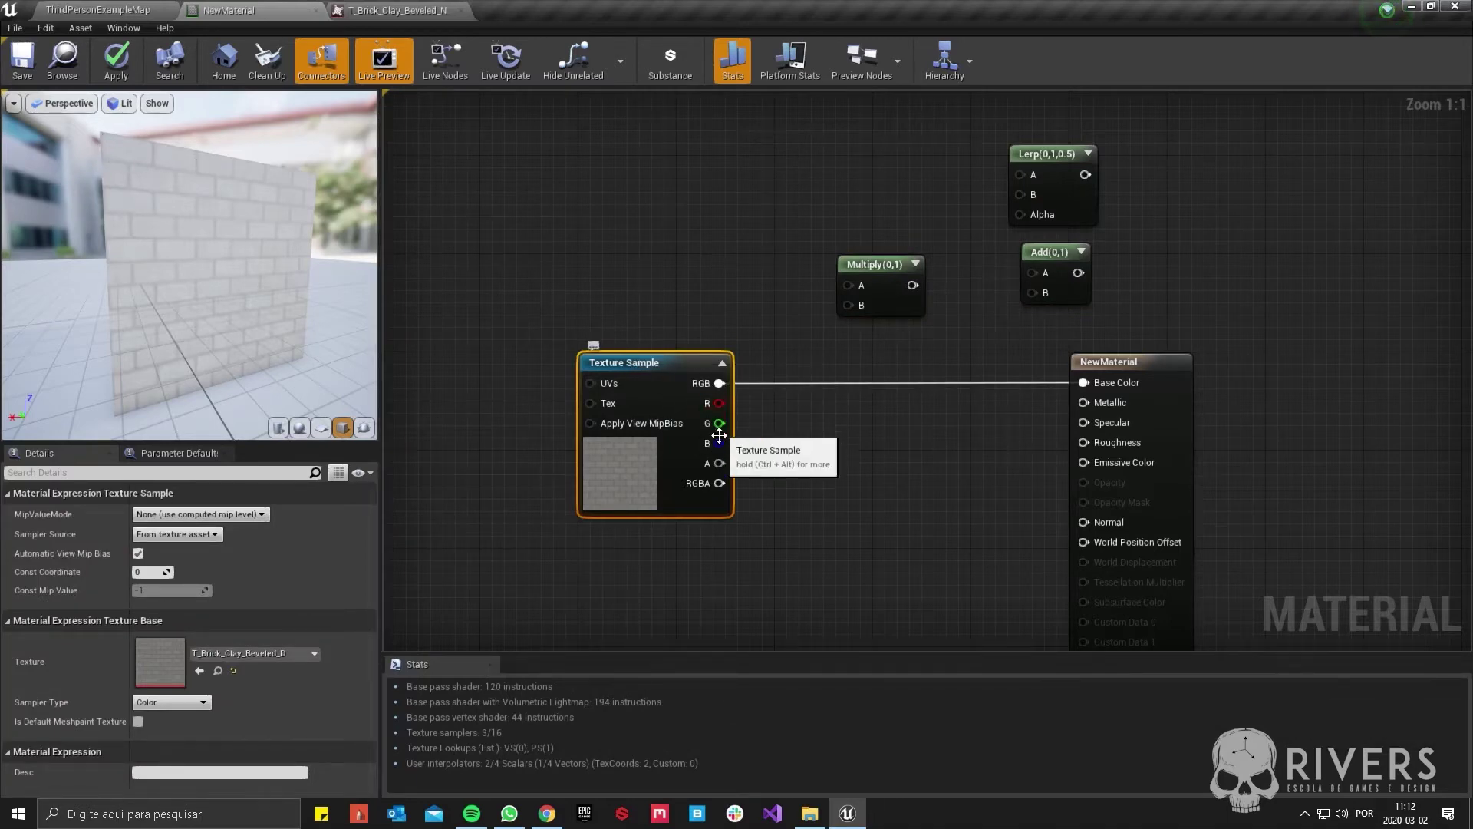
- Add a Constant3Vector, multiply it with the texture sample's RGB, and connect the Multiply output to Base Color
key(3)
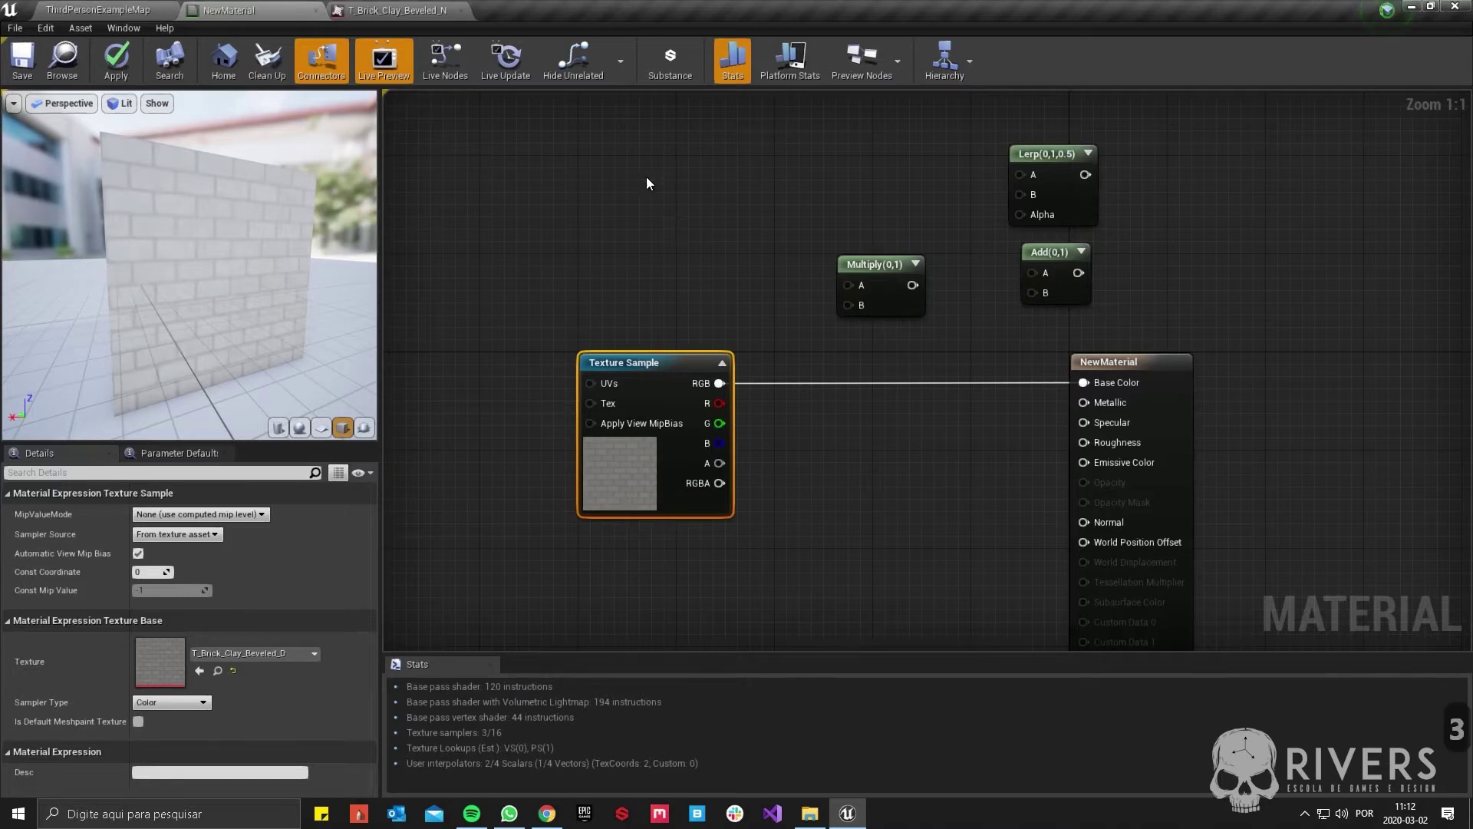
click(646, 177)
drag(718, 203, 850, 284)
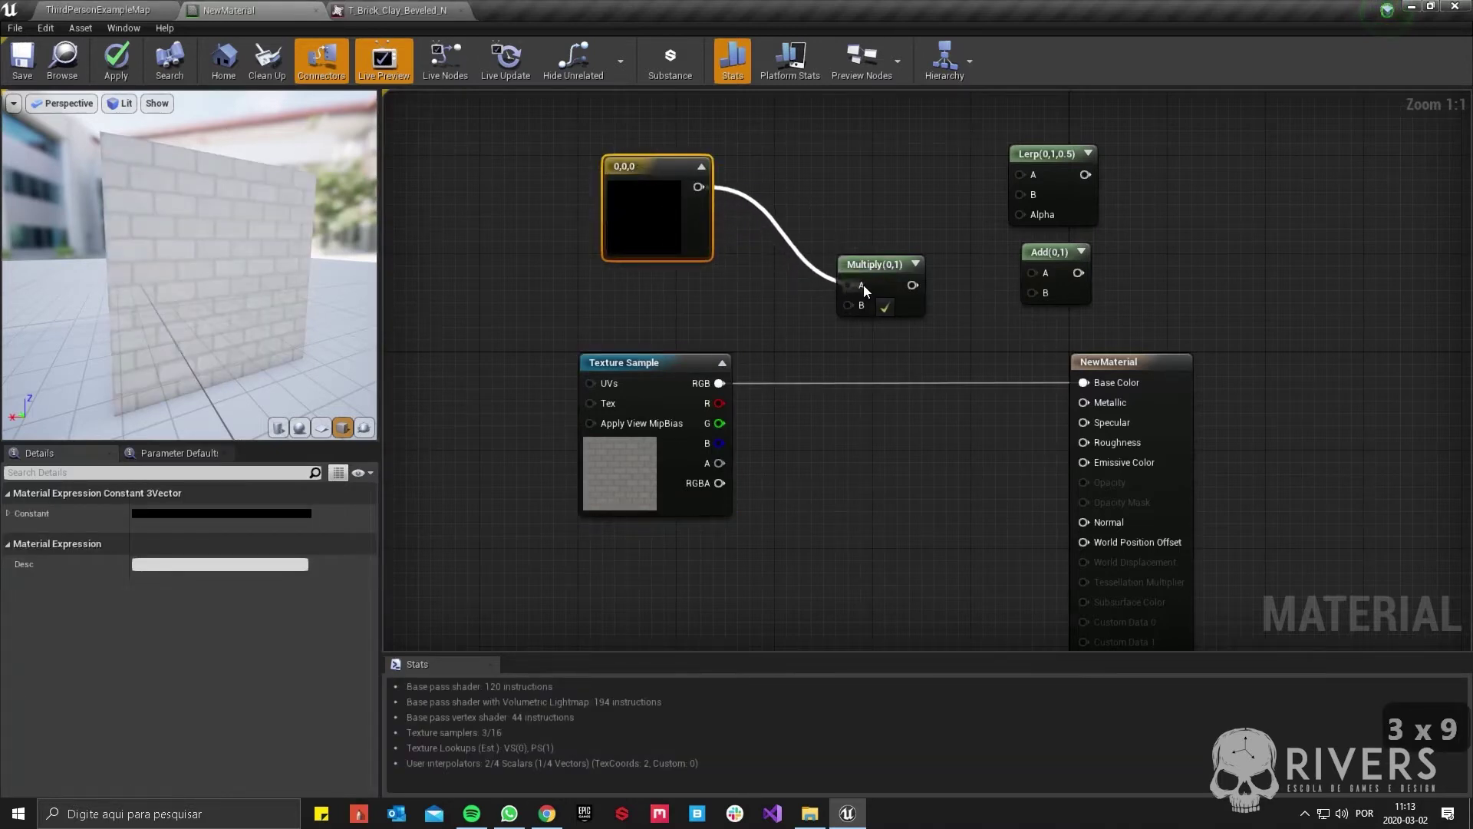
drag(720, 383, 806, 353)
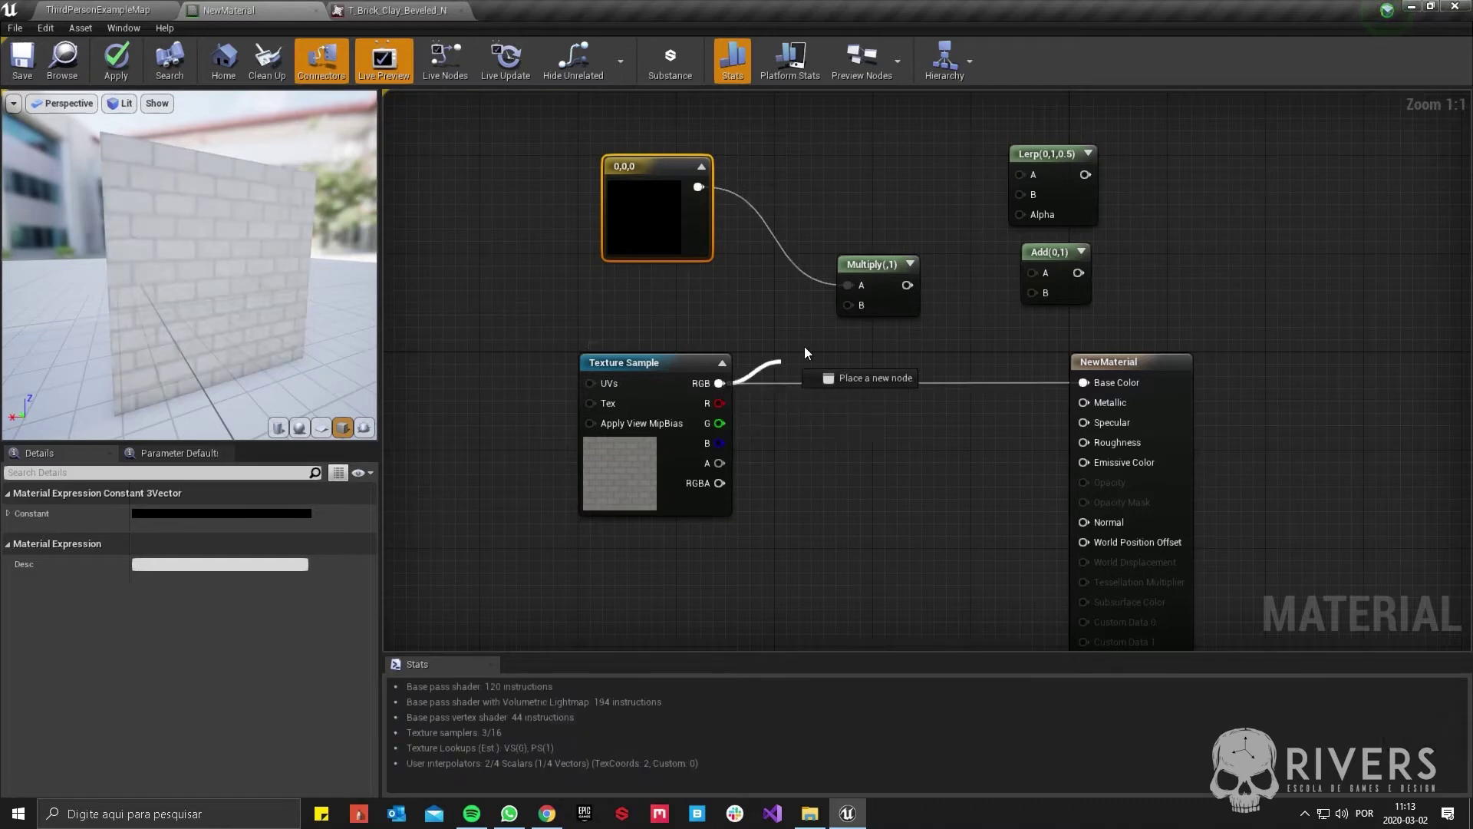
drag(847, 308, 1085, 382)
mouse_move(222, 265)
mouse_down()
mouse_move(261, 264)
mouse_move(230, 265)
mouse_up()
- Set the Constant3Vector's colour to pure red (1, 0, 0) and inspect the multiplied bricks on the preview cube
double_click(625, 220)
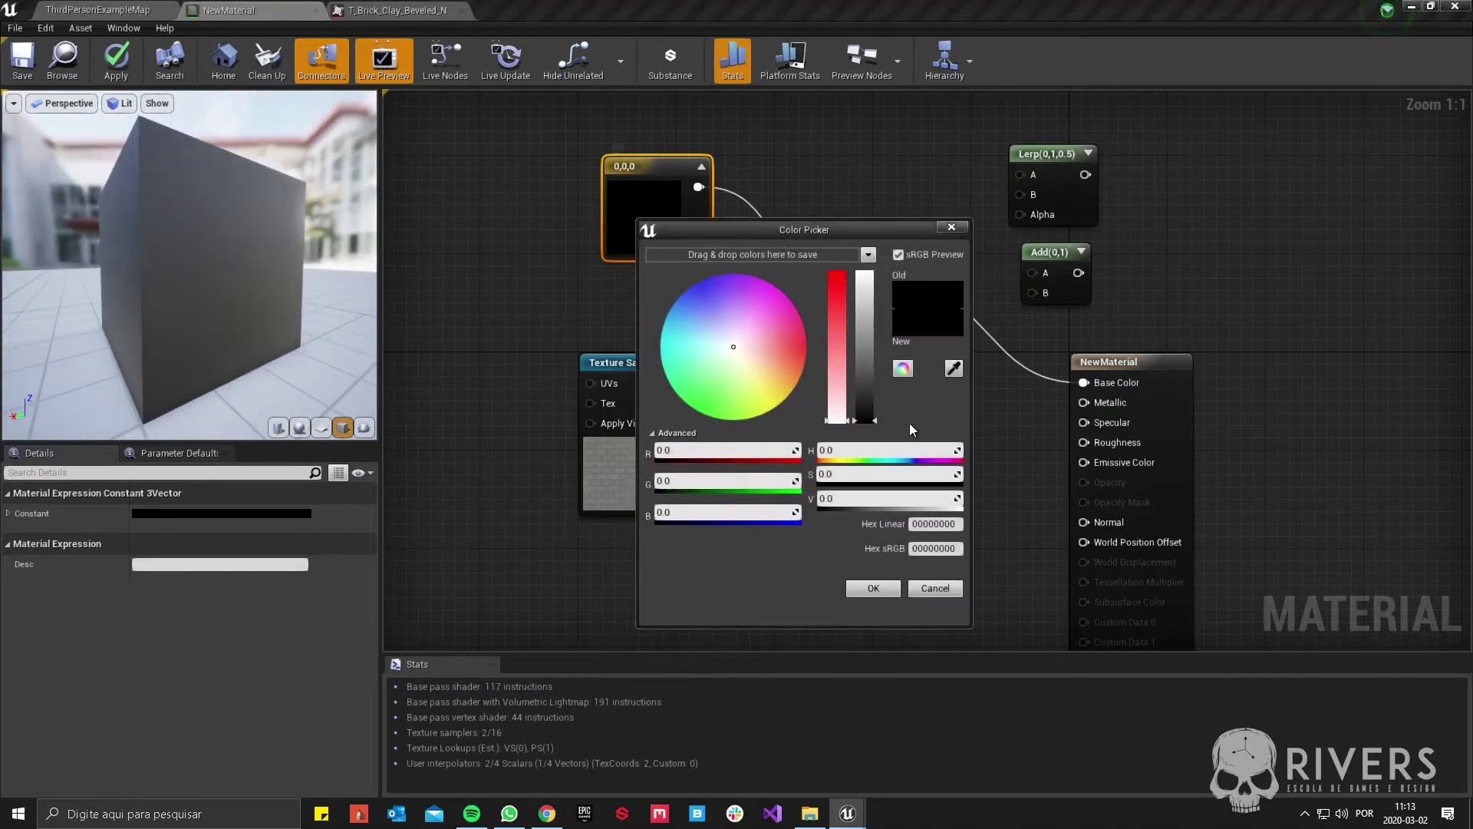
drag(839, 296, 864, 214)
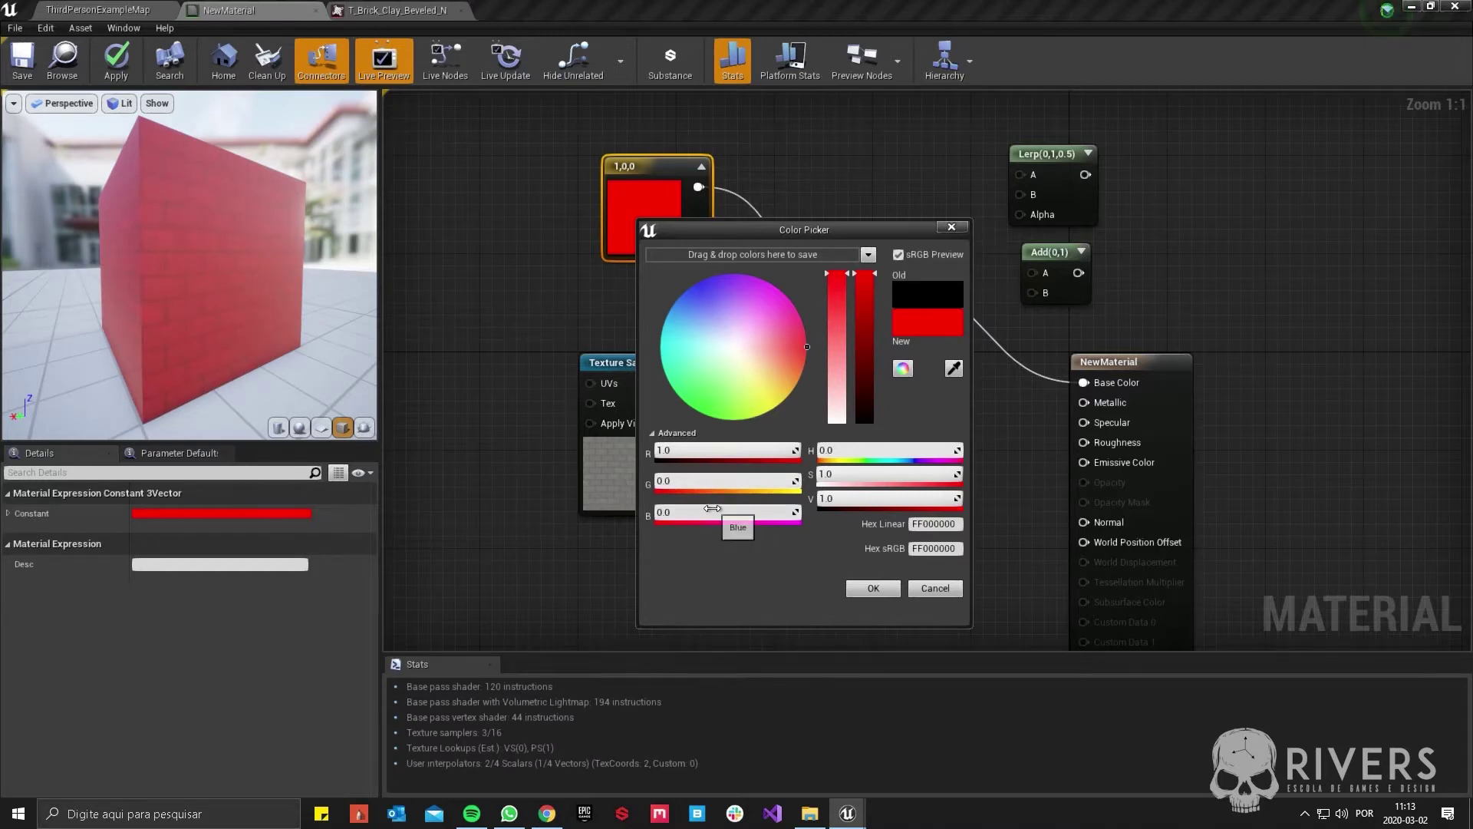
click(878, 588)
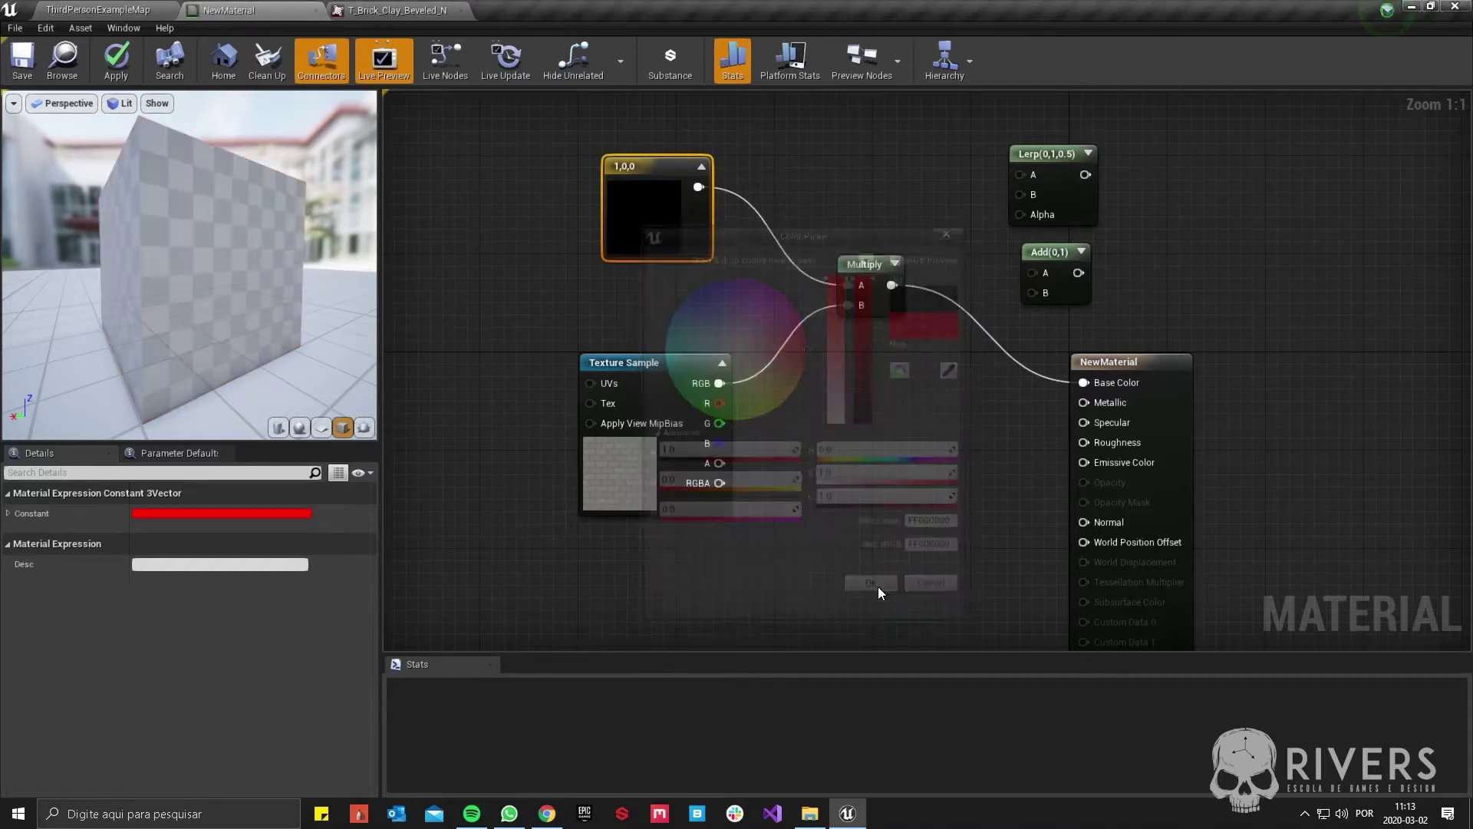
drag(188, 265, 192, 230)
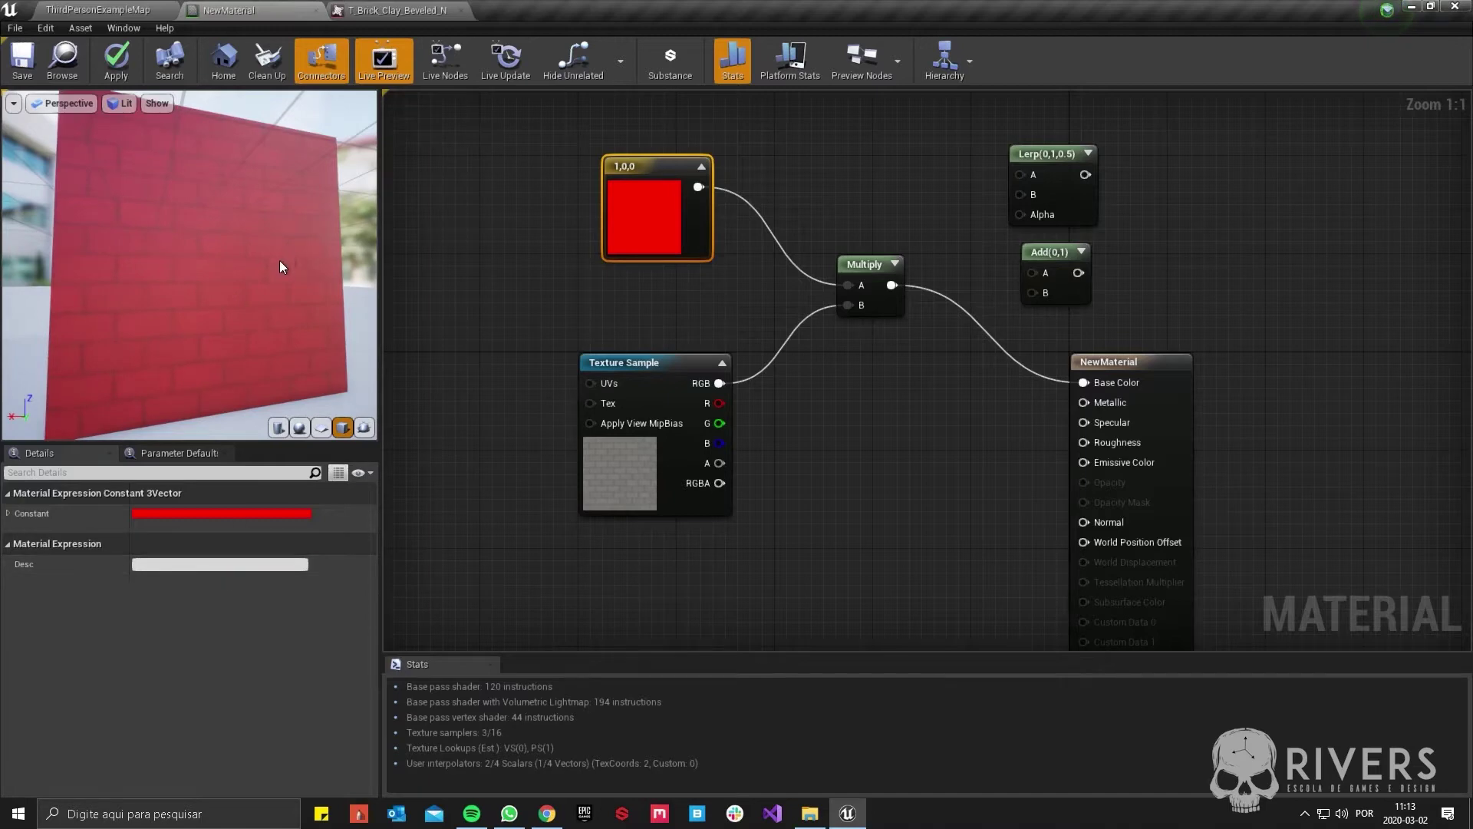
drag(279, 261, 230, 264)
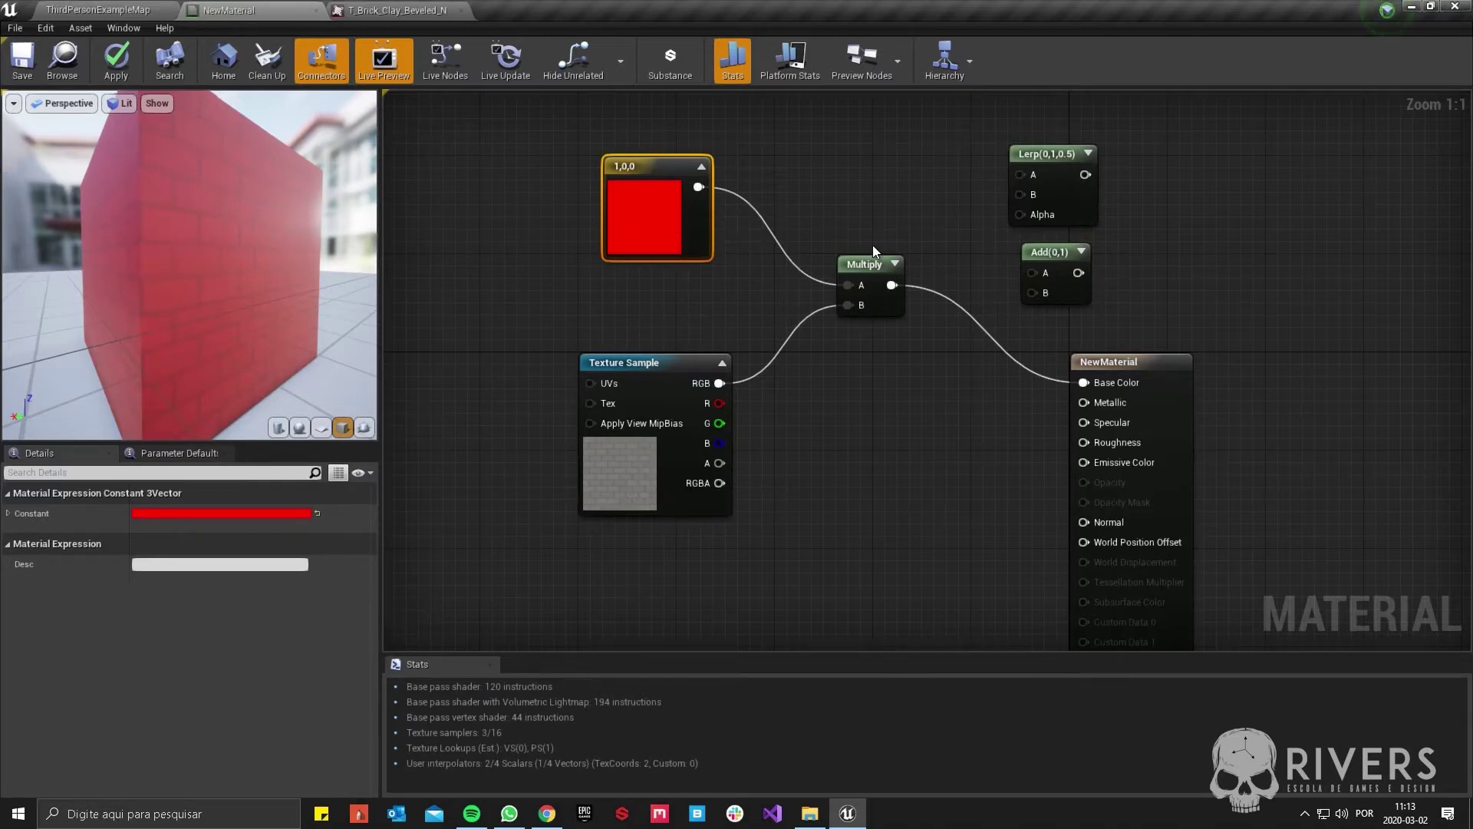
- Feed the red constant and the texture's RGB into the Add node, connect it to Base Color, and inspect the cube
mouse_move(1052, 256)
mouse_down()
mouse_move(1004, 374)
mouse_move(1051, 269)
mouse_up()
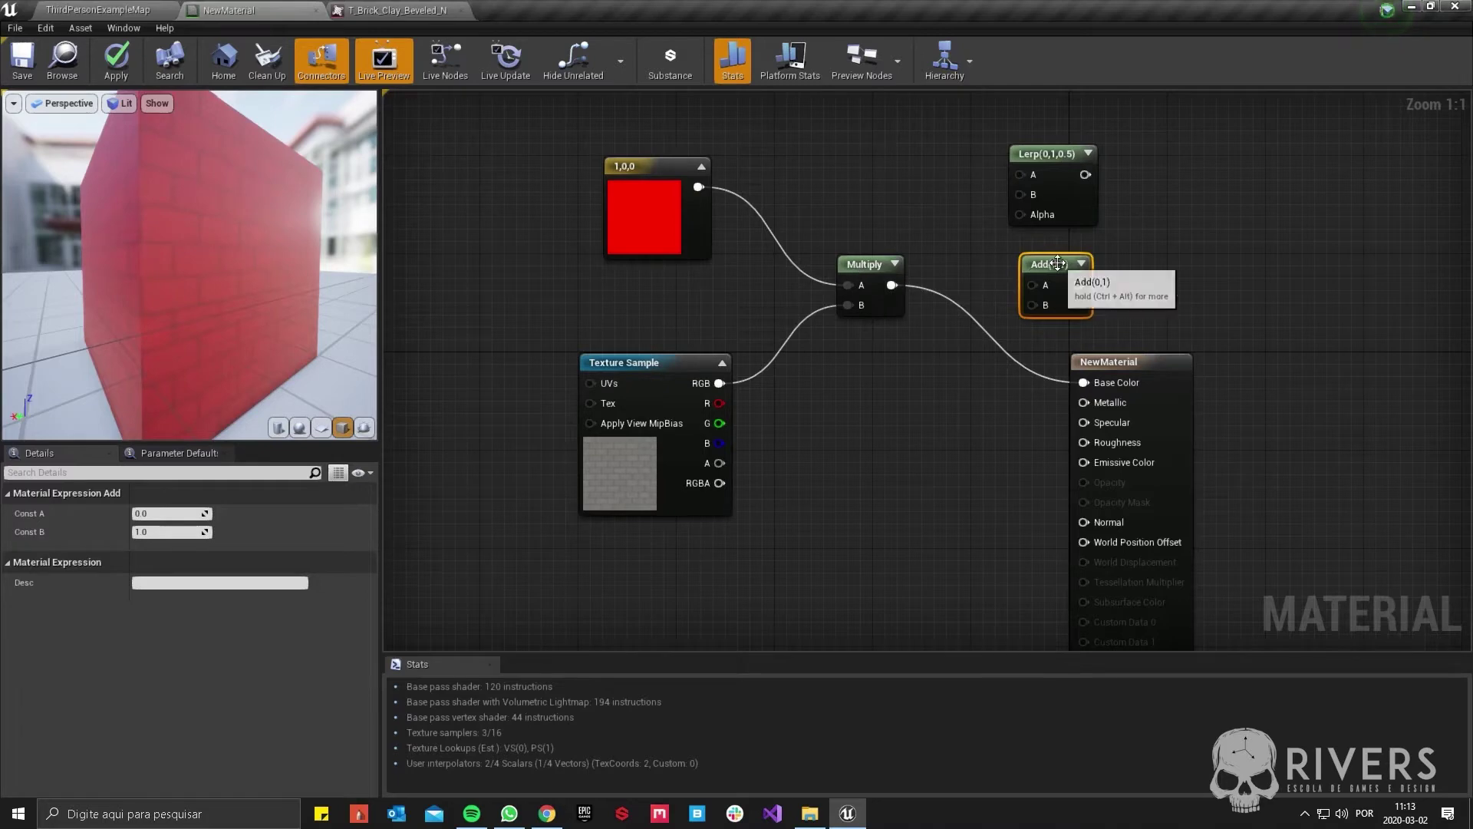
drag(1049, 264, 865, 387)
drag(706, 187, 850, 406)
drag(719, 383, 1114, 378)
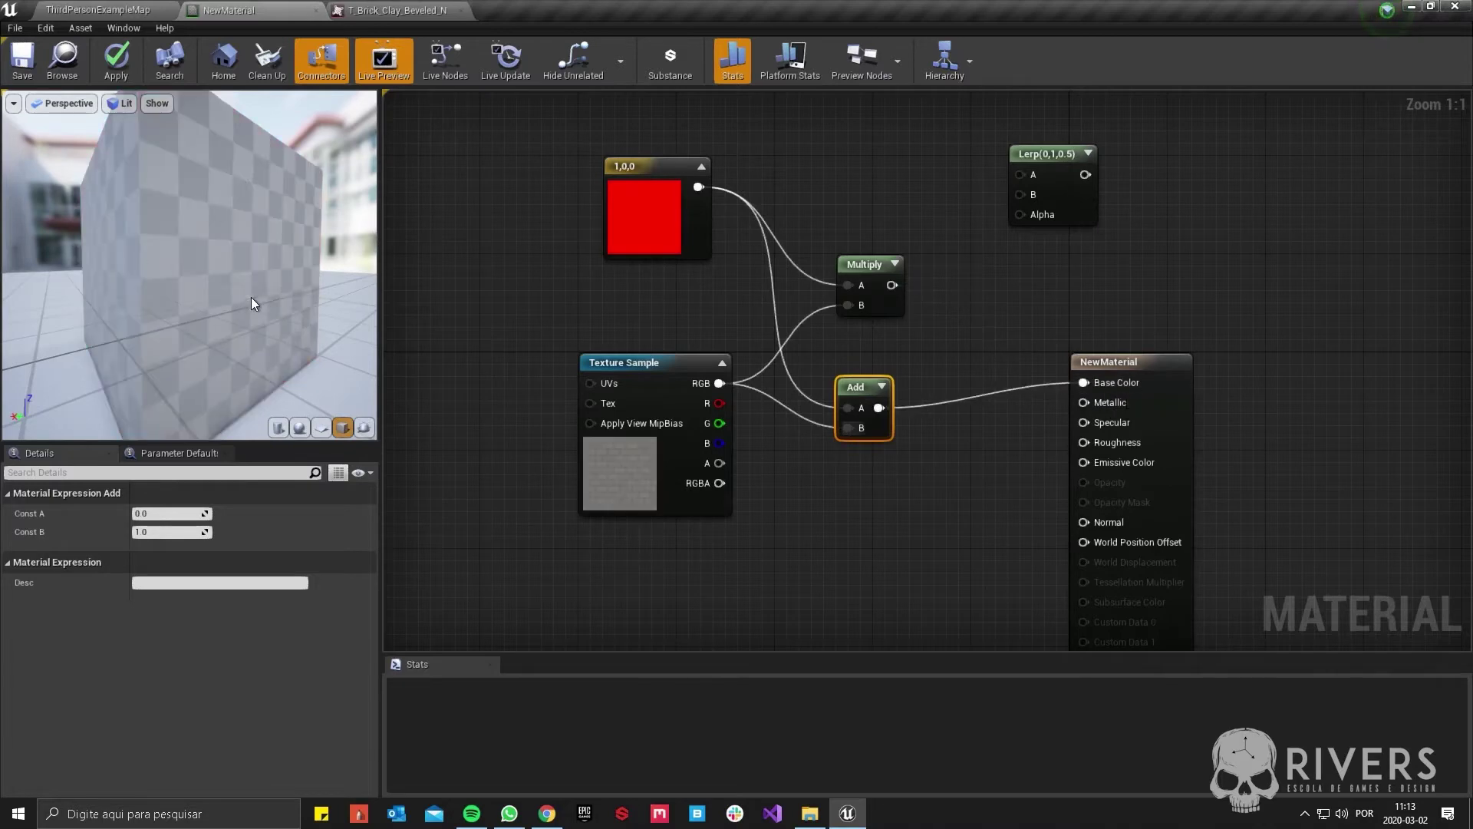
mouse_move(229, 311)
mouse_down()
mouse_move(246, 303)
mouse_move(238, 330)
mouse_move(226, 315)
mouse_move(192, 330)
mouse_move(238, 337)
mouse_up()
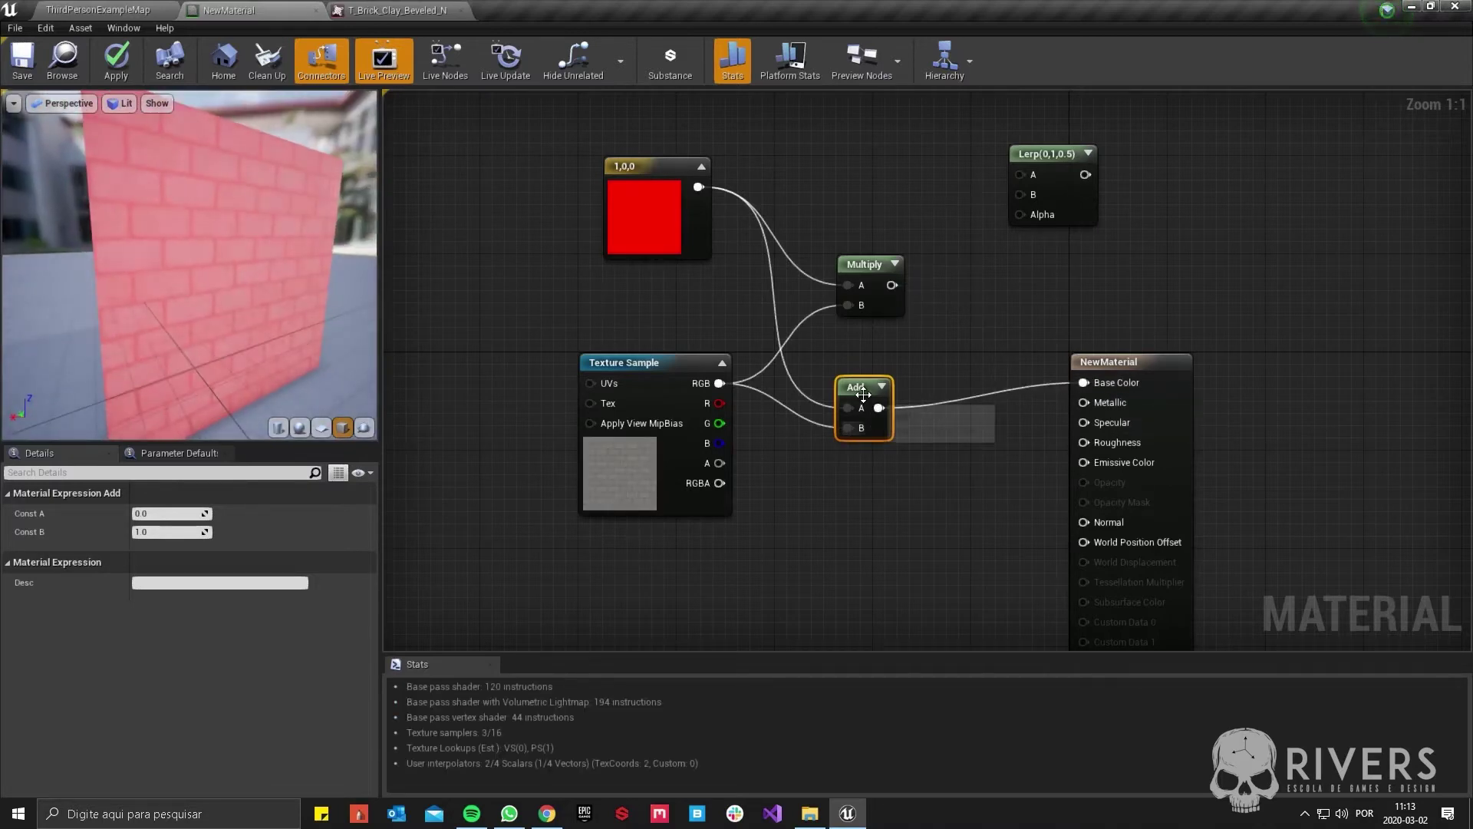
- Line up the Multiply and Add nodes one above the other between the inputs and the material node
drag(863, 394, 888, 370)
drag(867, 265, 880, 265)
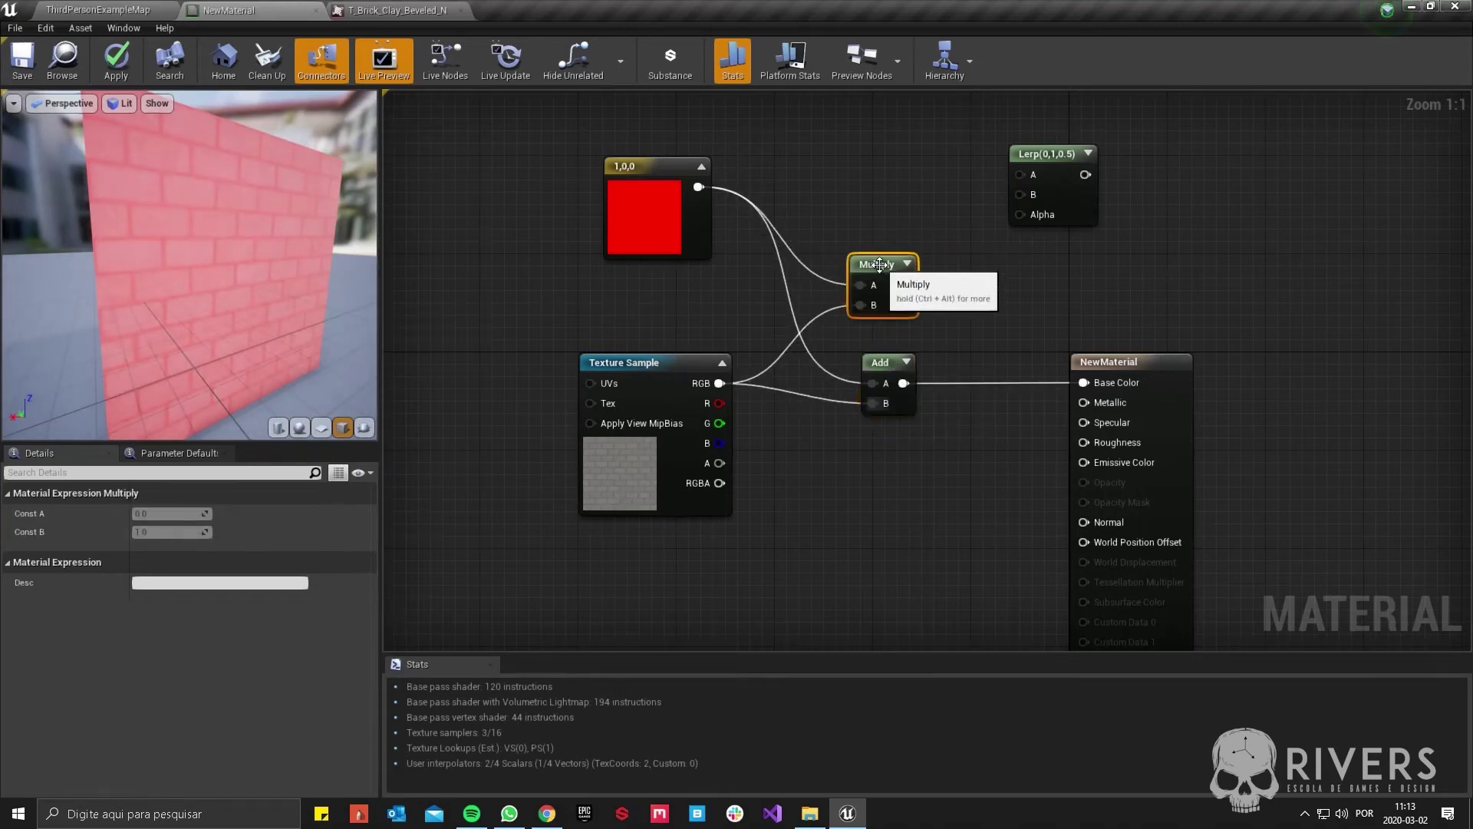
ctrl+click(887, 361)
mouse_move(887, 361)
mouse_down()
mouse_move(901, 324)
mouse_move(901, 337)
mouse_up()
click(973, 281)
right_drag(973, 281, 958, 329)
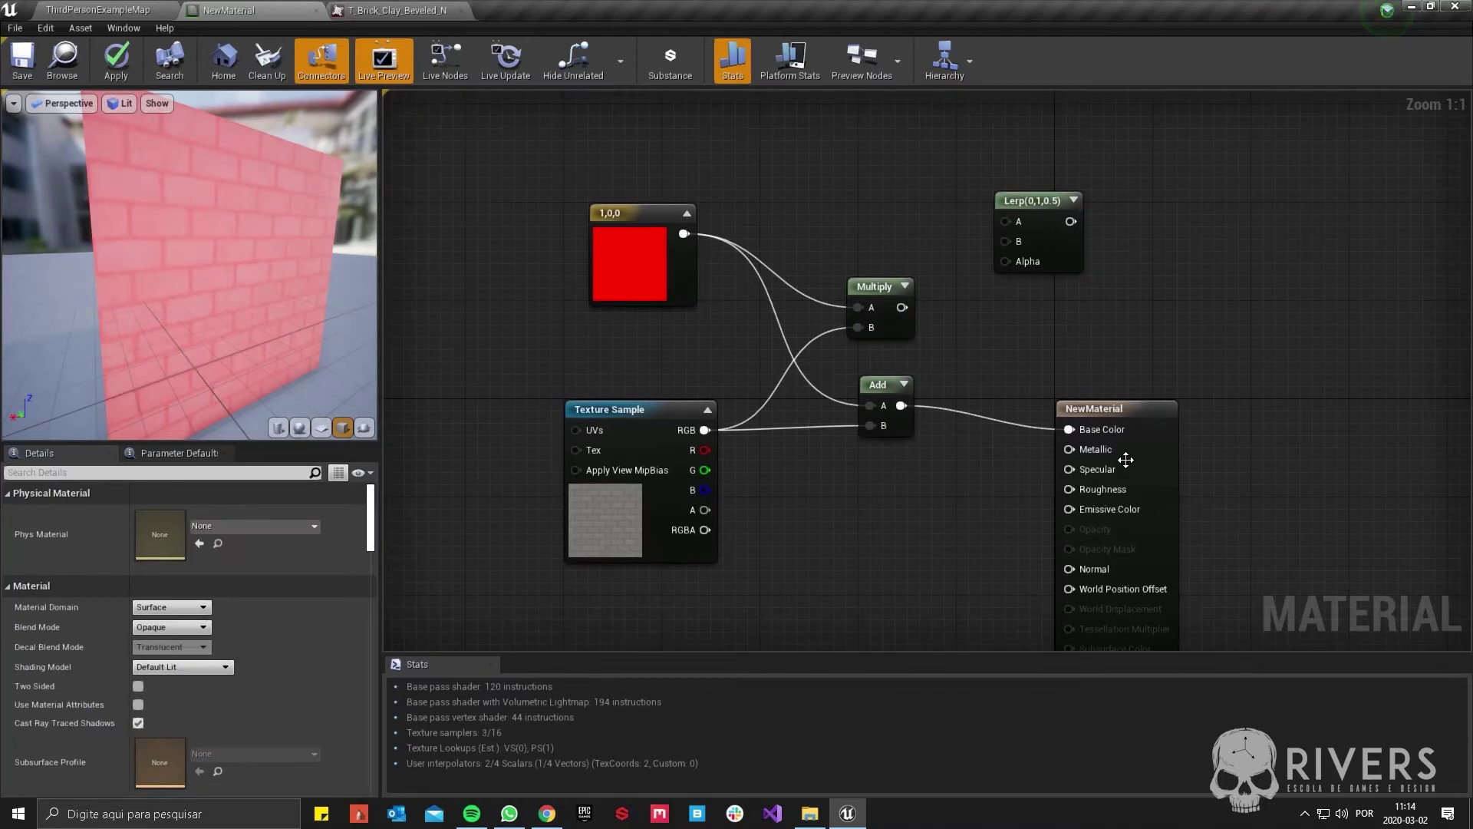
- Delete the Multiply and Add nodes and move the Lerp node between the inputs and the material node
drag(950, 238, 870, 447)
key(Delete)
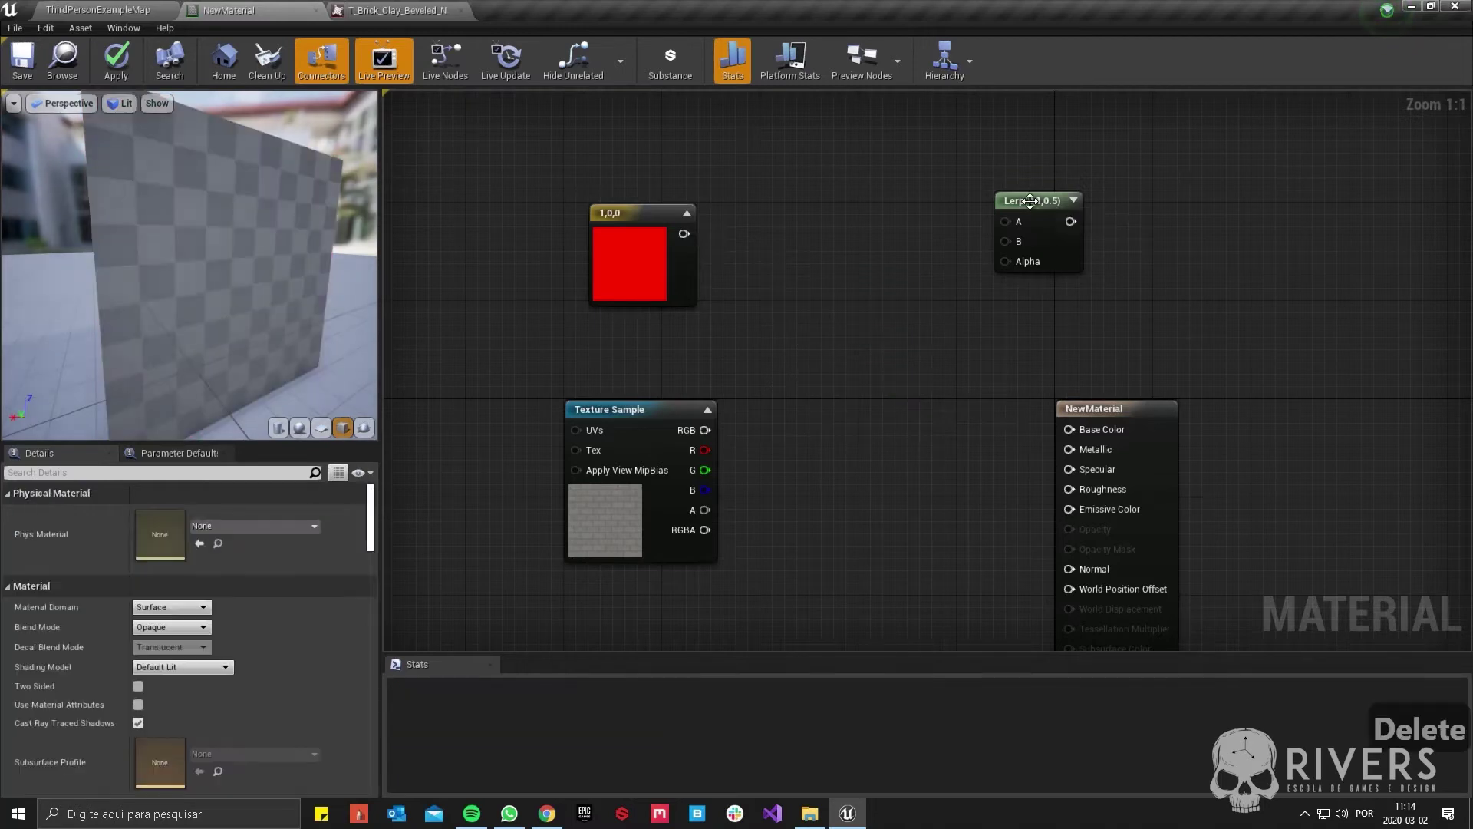
drag(1028, 201, 886, 303)
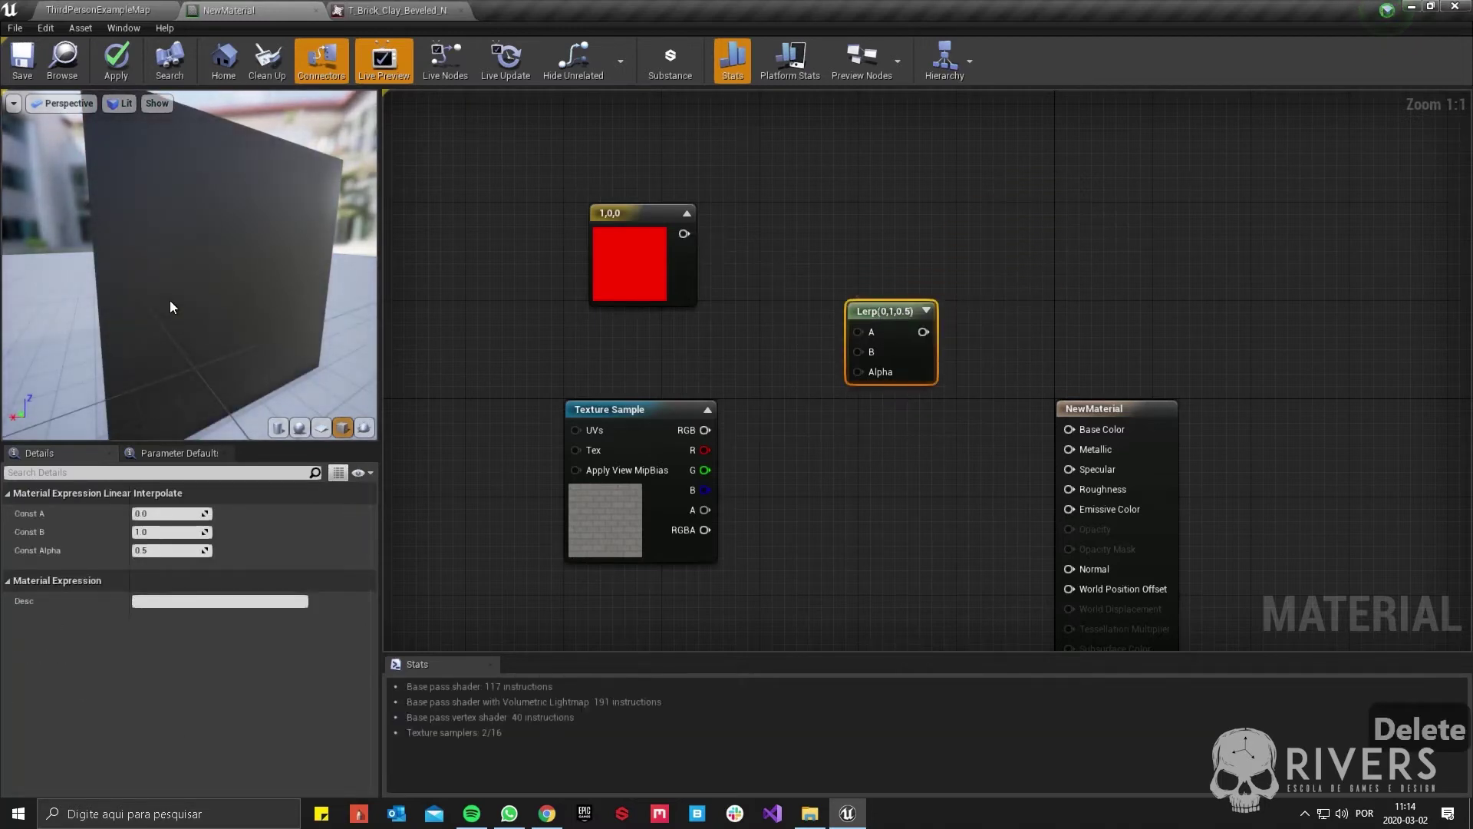
right_drag(738, 380, 705, 333)
- Connect the red constant to Lerp's A, the texture sample's RGB to B, and the Lerp output to Base Color
drag(643, 196, 737, 233)
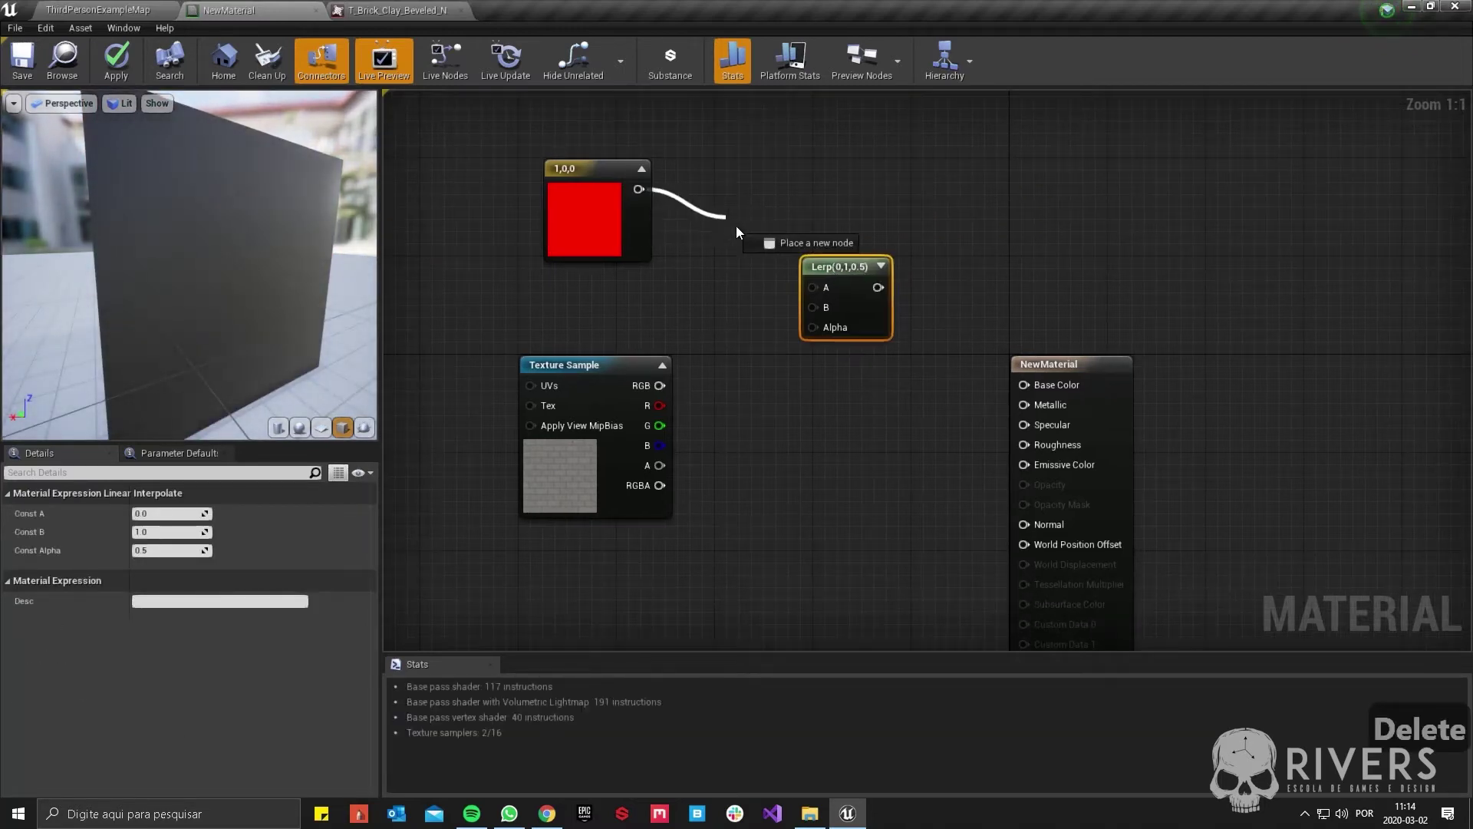
drag(822, 288, 815, 288)
drag(660, 385, 1038, 382)
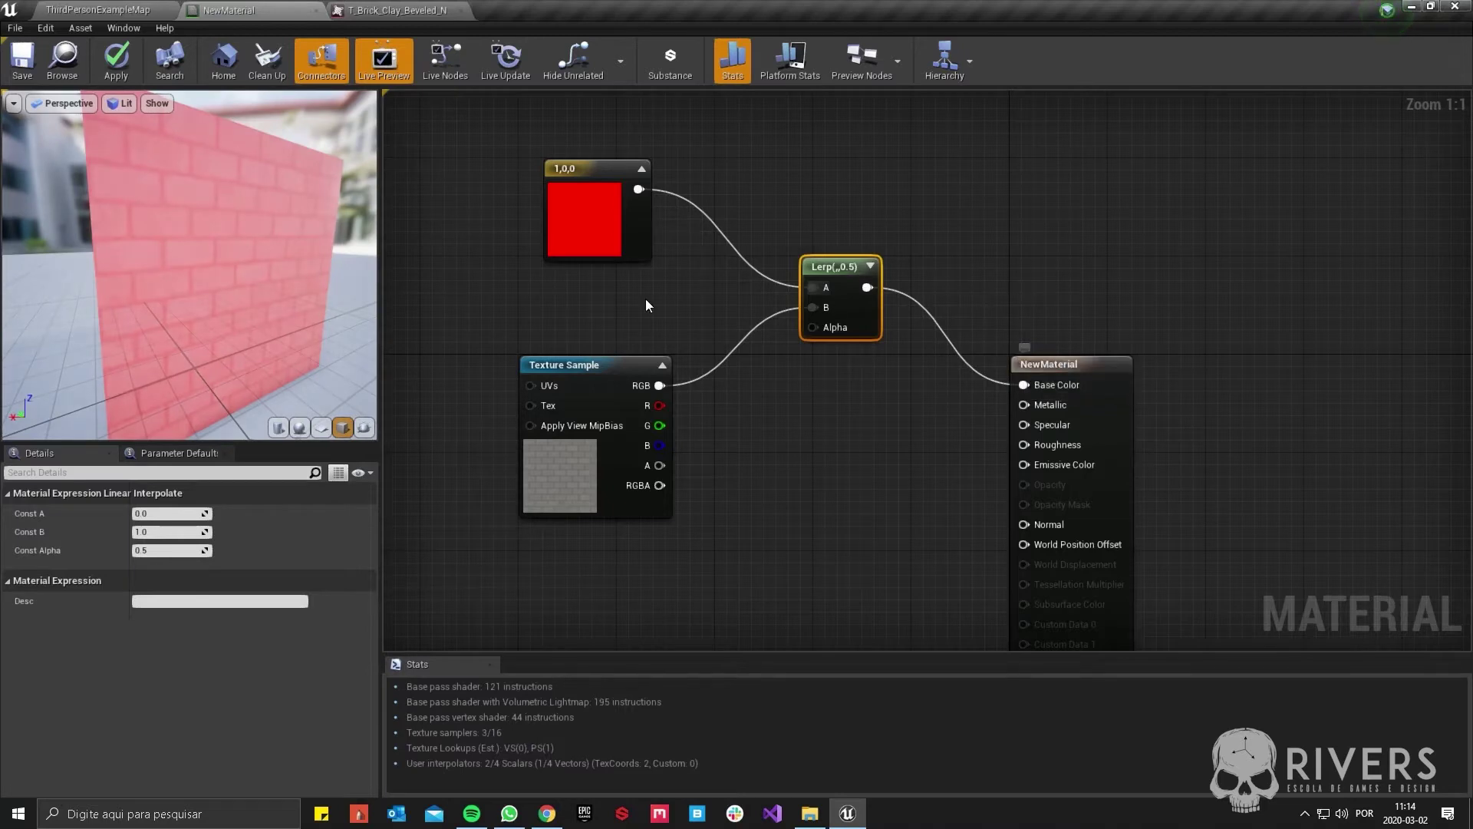
click(572, 241)
click(544, 450)
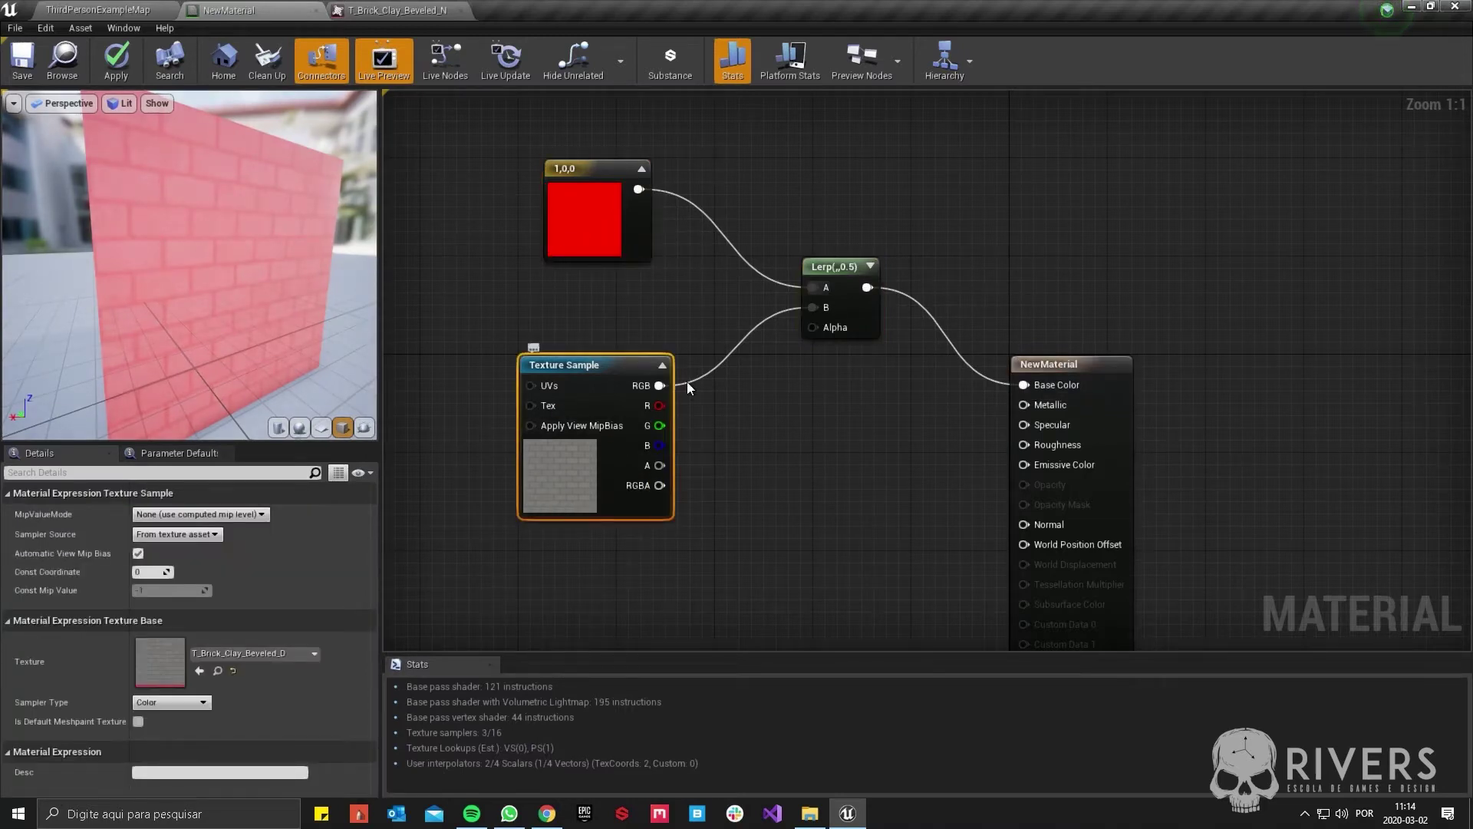
- Try the Lerp node's Const Alpha at 1 and at 0 to compare the blend extremes
click(842, 316)
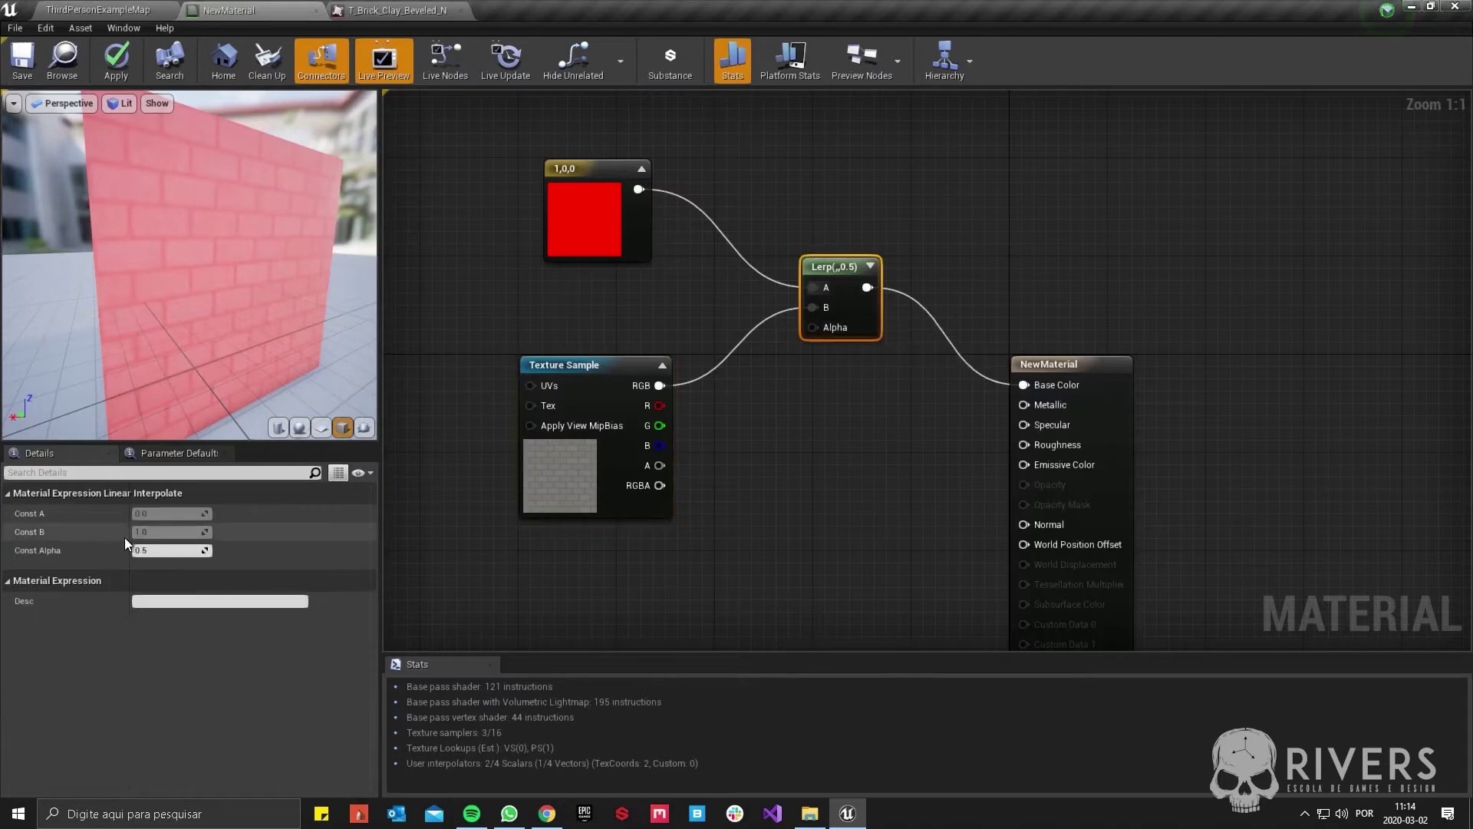
click(157, 550)
text(1)
key(Return)
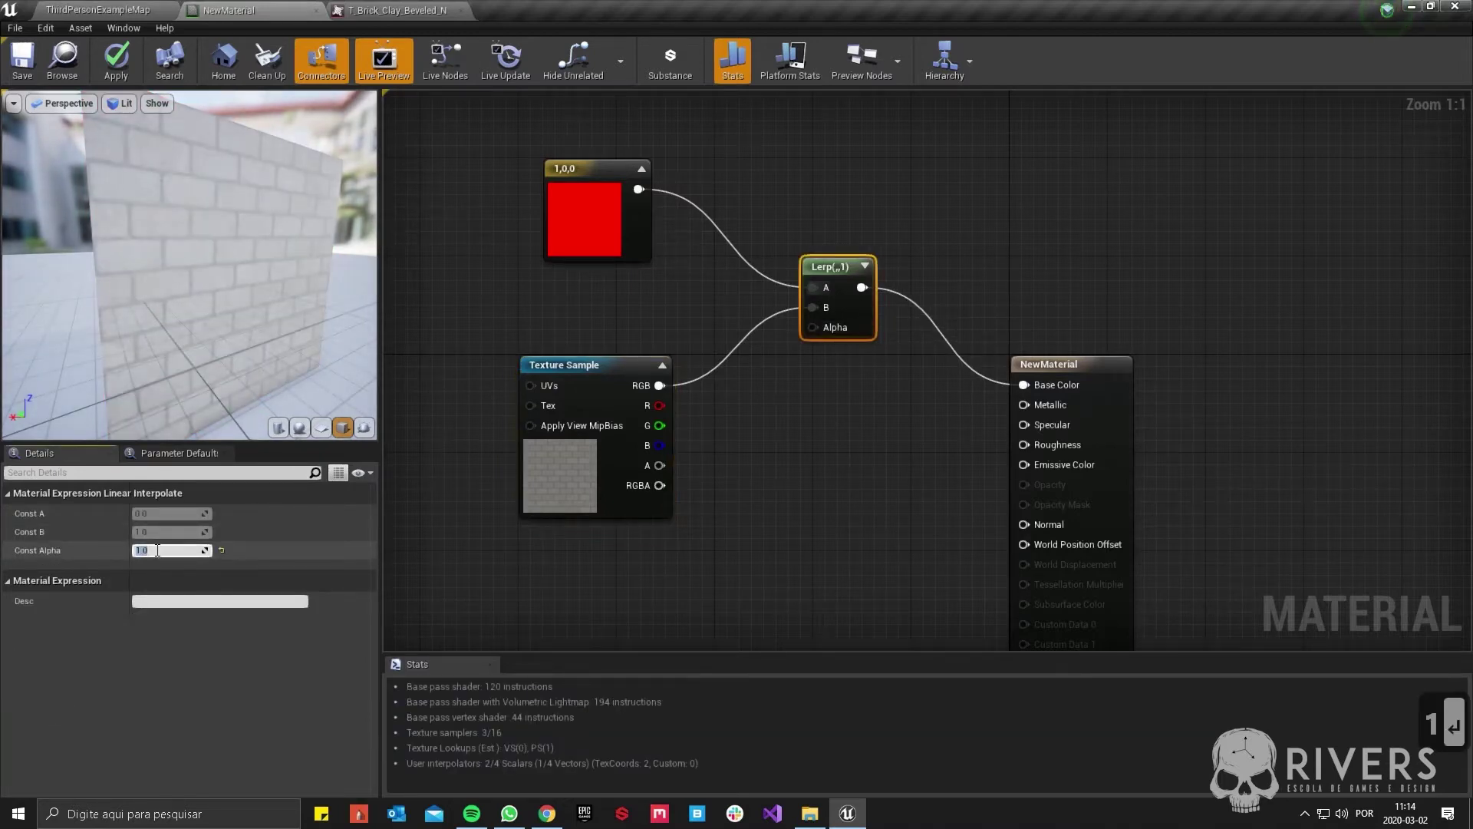
text(0)
key(Return)
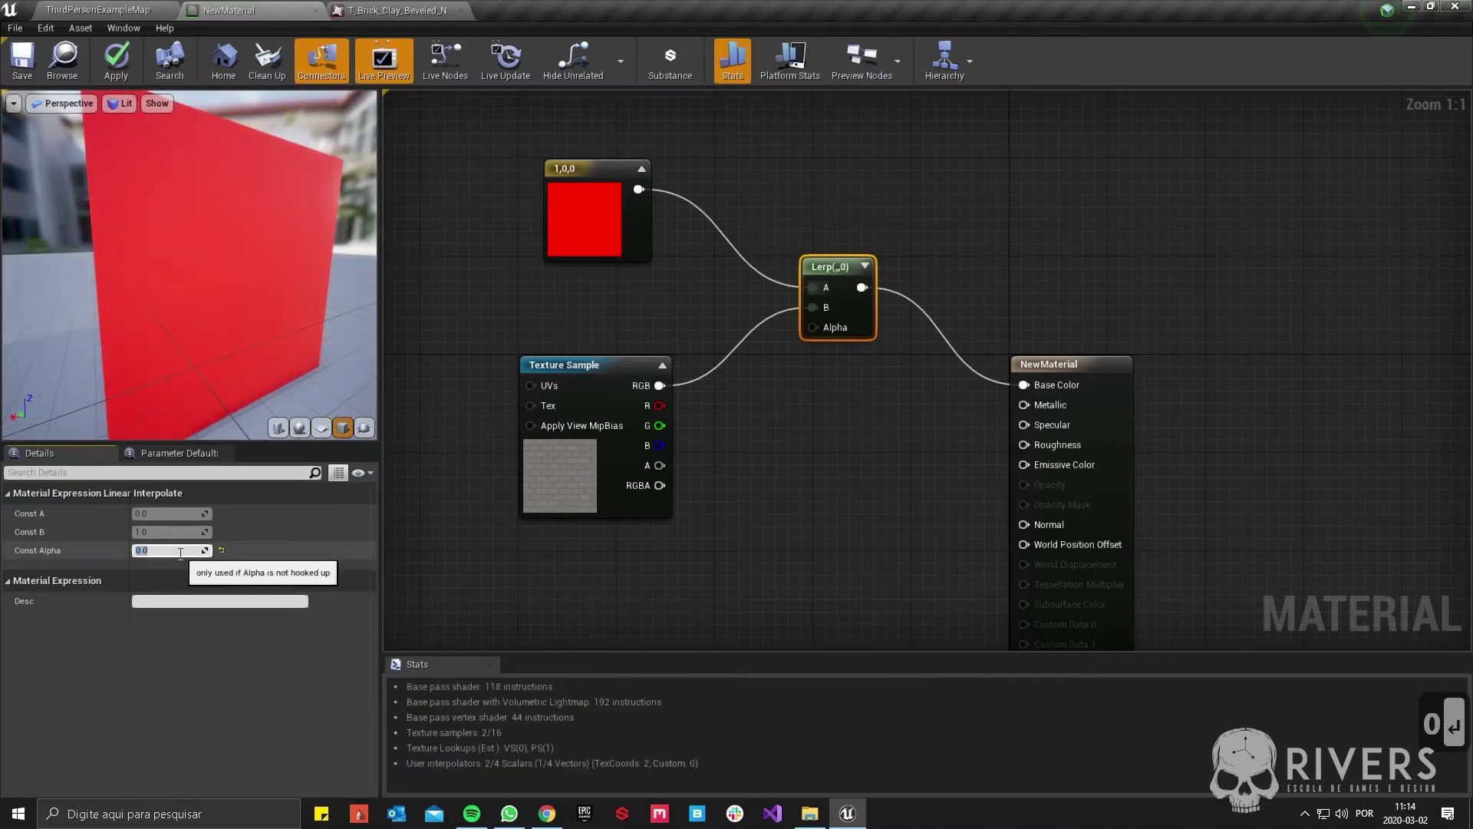
- Set the Lerp node's Const Alpha to 0.5 and check the blend on the preview cube
text(,5)
key(Return)
text(.5)
key(Return)
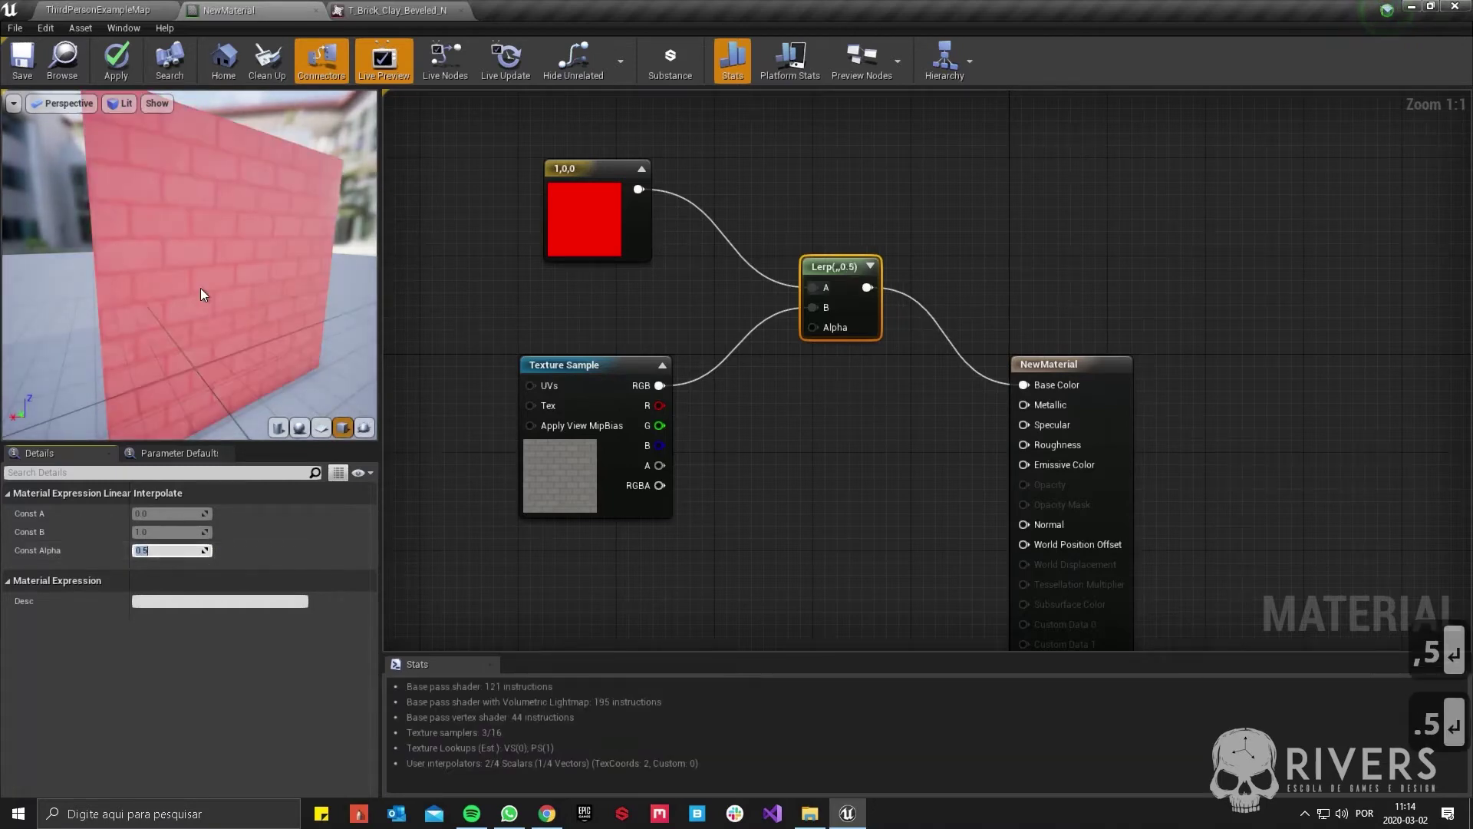
drag(170, 228, 223, 230)
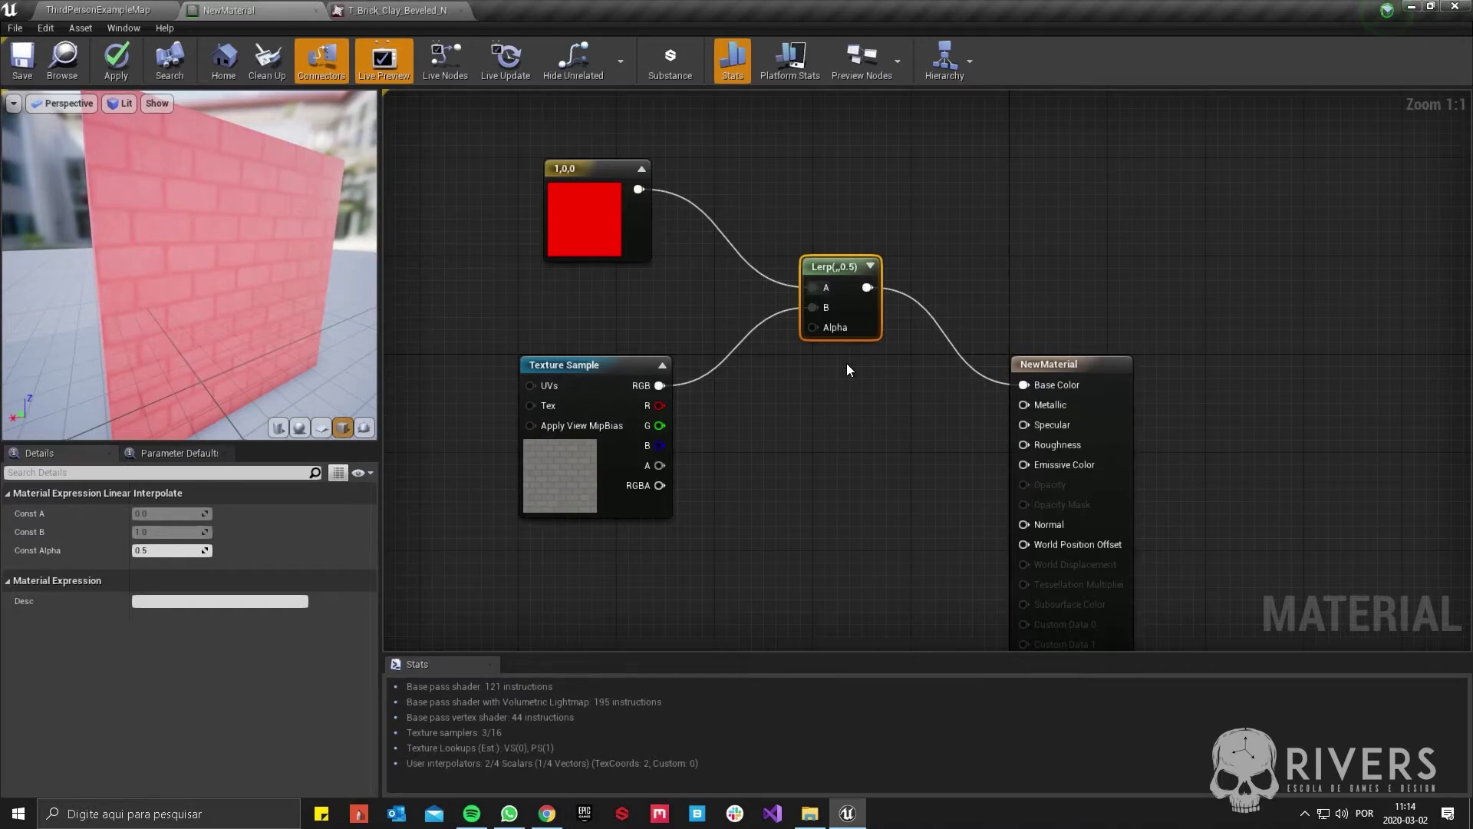
- Delete the red constant and the brick Texture Sample feeding the Lerp node
right_drag(846, 362, 884, 230)
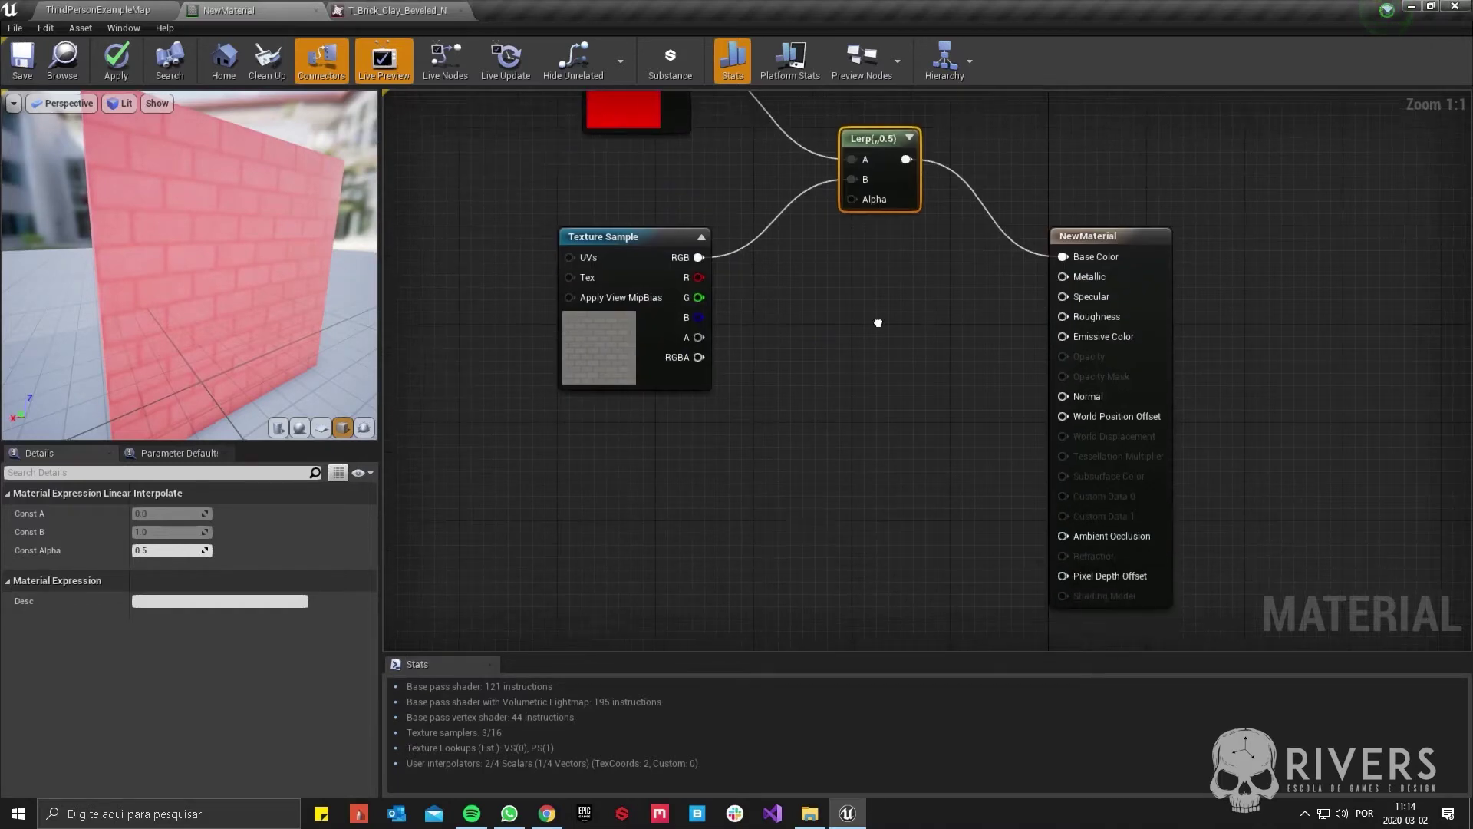
right_drag(766, 249, 744, 336)
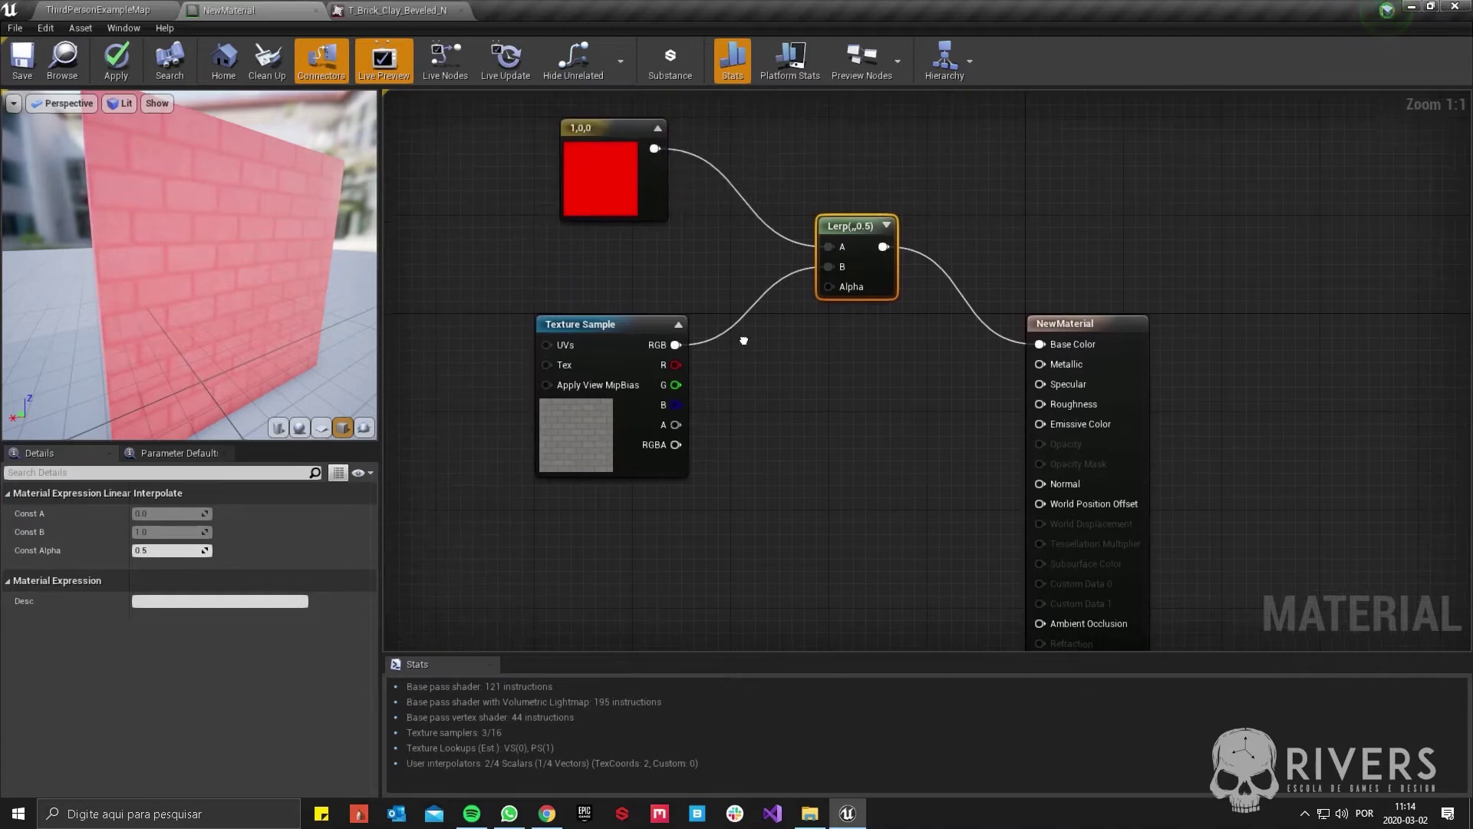
click(587, 198)
key(Delete)
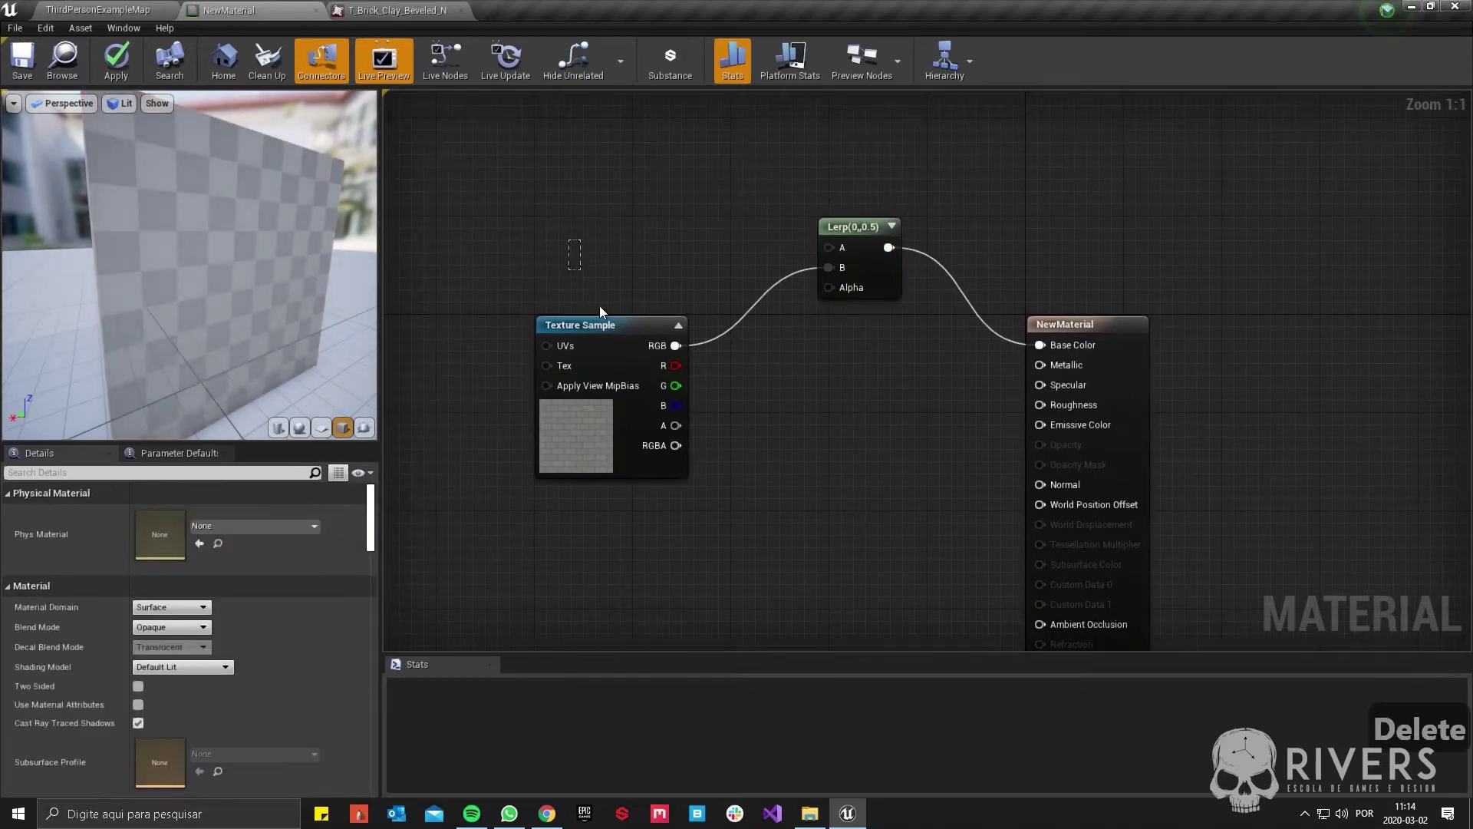
click(600, 322)
key(Delete)
- Add the T_Brick_Clay_Beveled D, M and N textures to the NewMaterial graph and close the open T_Brick_Clay_Beveled_N texture
click(97, 10)
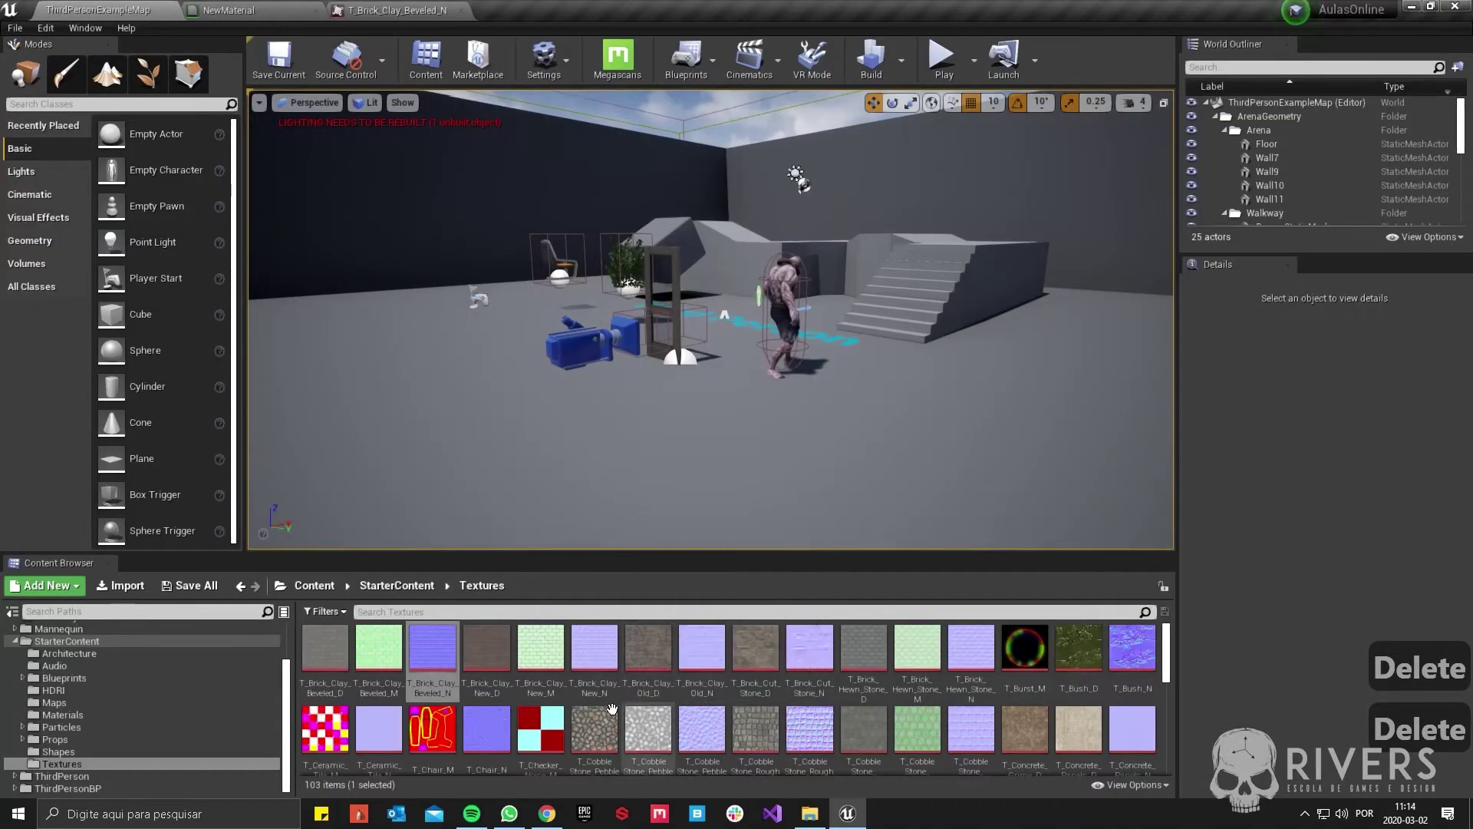
ctrl+click(379, 648)
drag(379, 649, 652, 360)
click(459, 10)
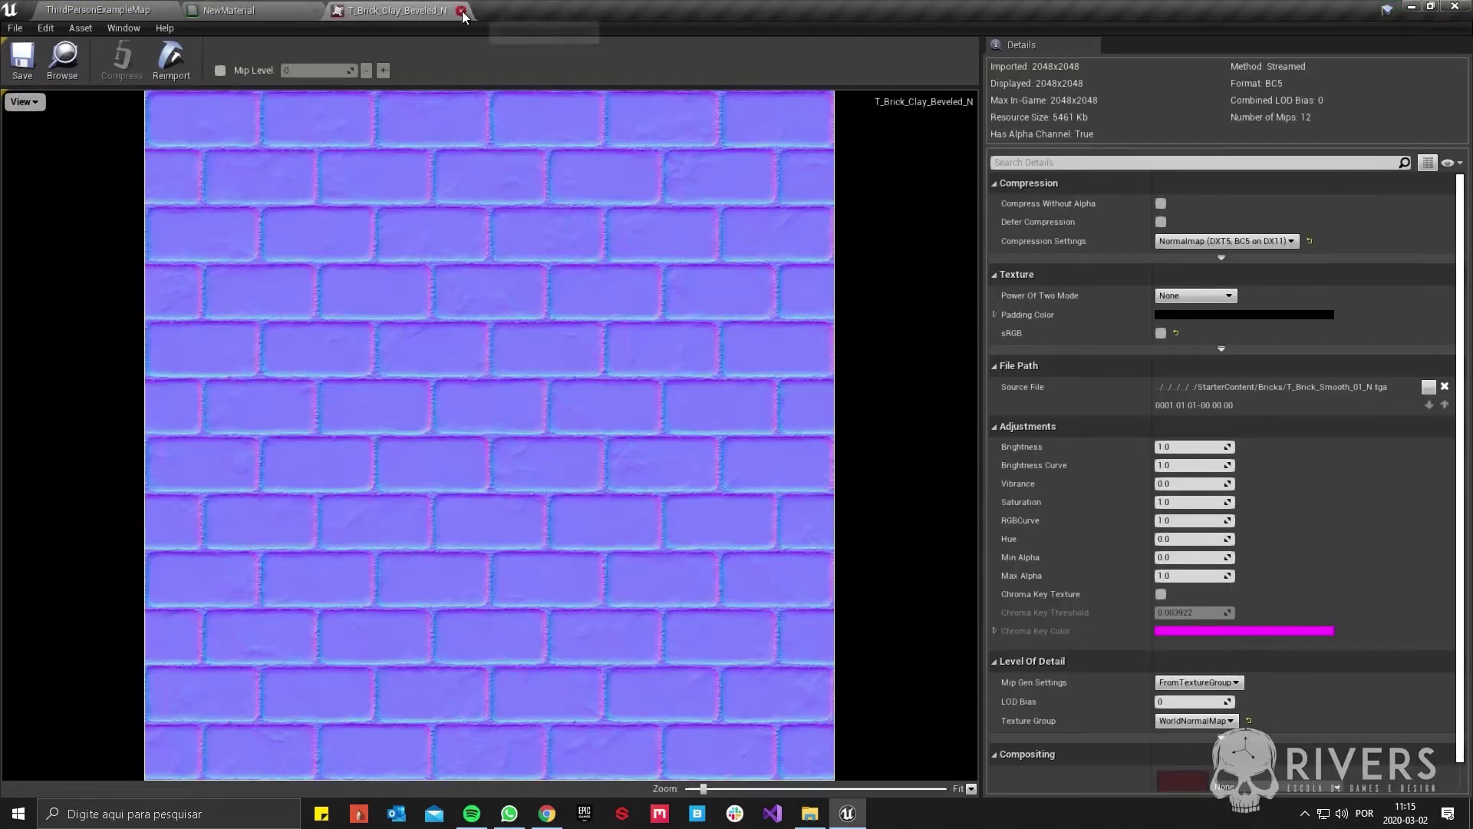
click(461, 10)
click(98, 10)
drag(326, 649, 540, 229)
- Add the T_CobbleStone_Pebble D, M and N textures to the NewMaterial graph
click(98, 10)
click(591, 738)
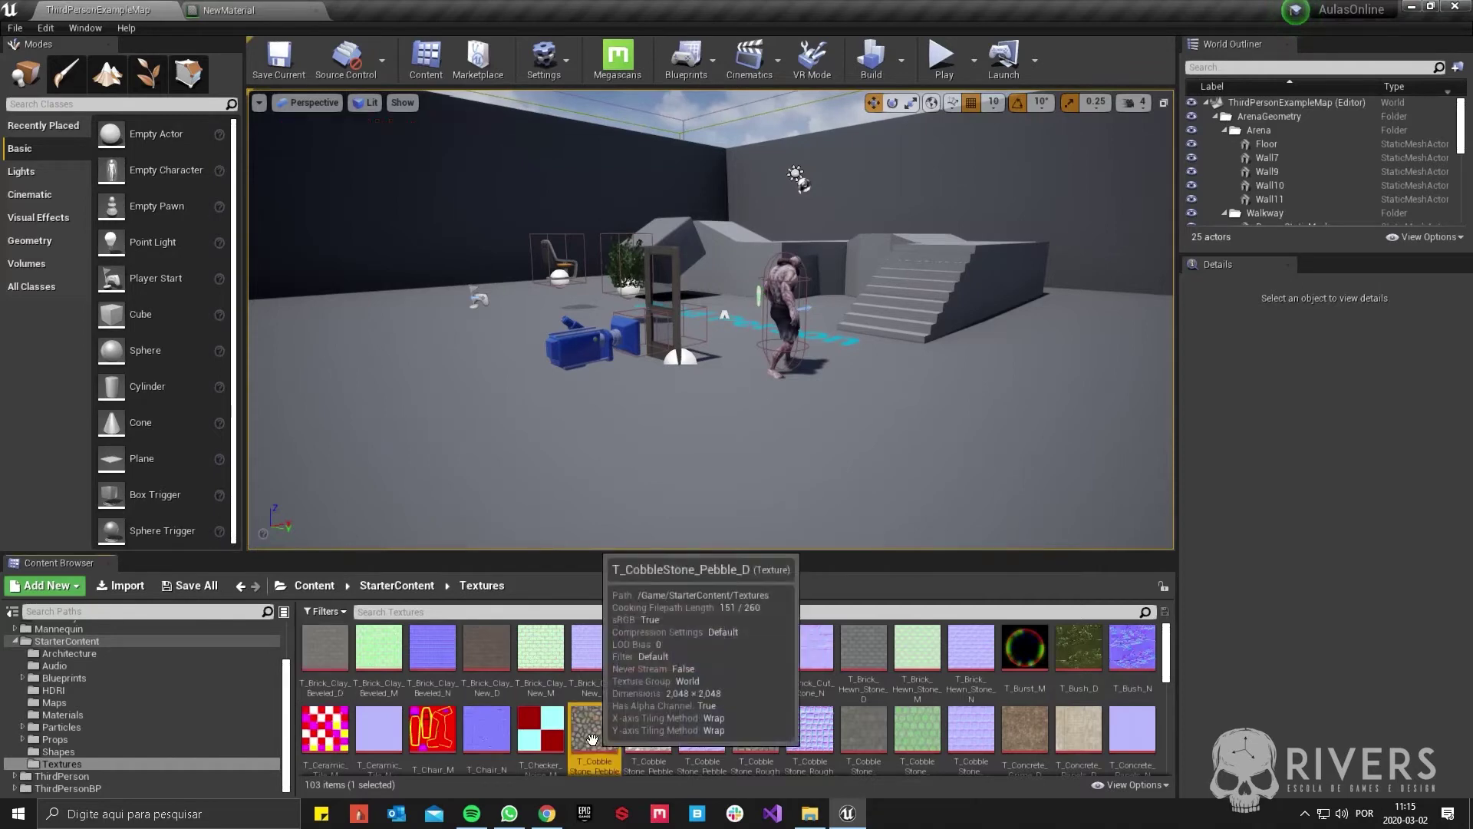
shift+click(702, 729)
drag(701, 729, 820, 624)
- Spread out the overlapping brick and cobblestone Texture Sample nodes, stacking the brick mask and normal samples below the brick colour sample
right_drag(803, 624, 867, 406)
drag(992, 585, 1001, 638)
drag(927, 488, 688, 479)
right_drag(678, 368, 741, 652)
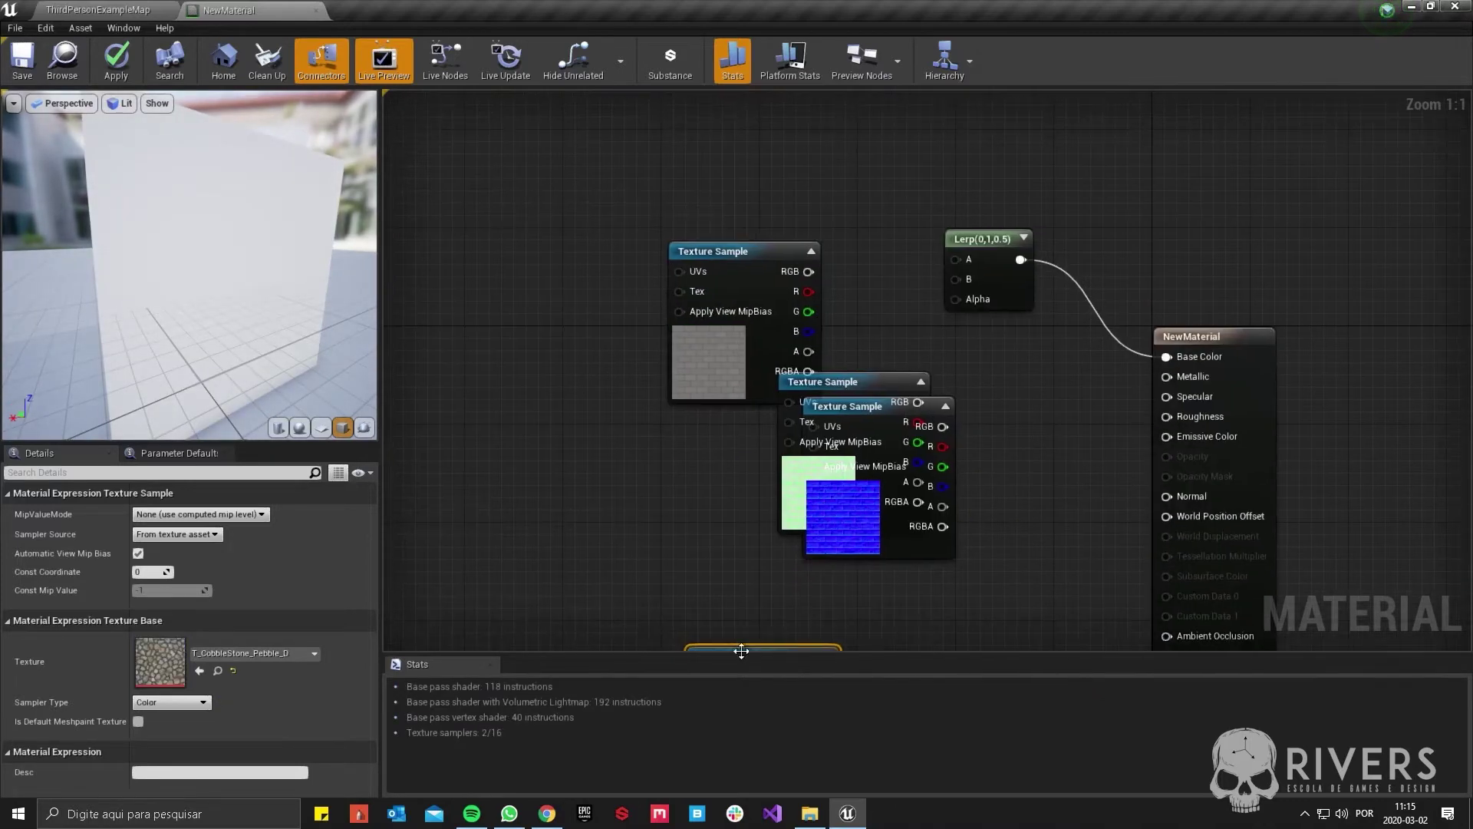
drag(800, 492, 511, 348)
drag(709, 361, 716, 164)
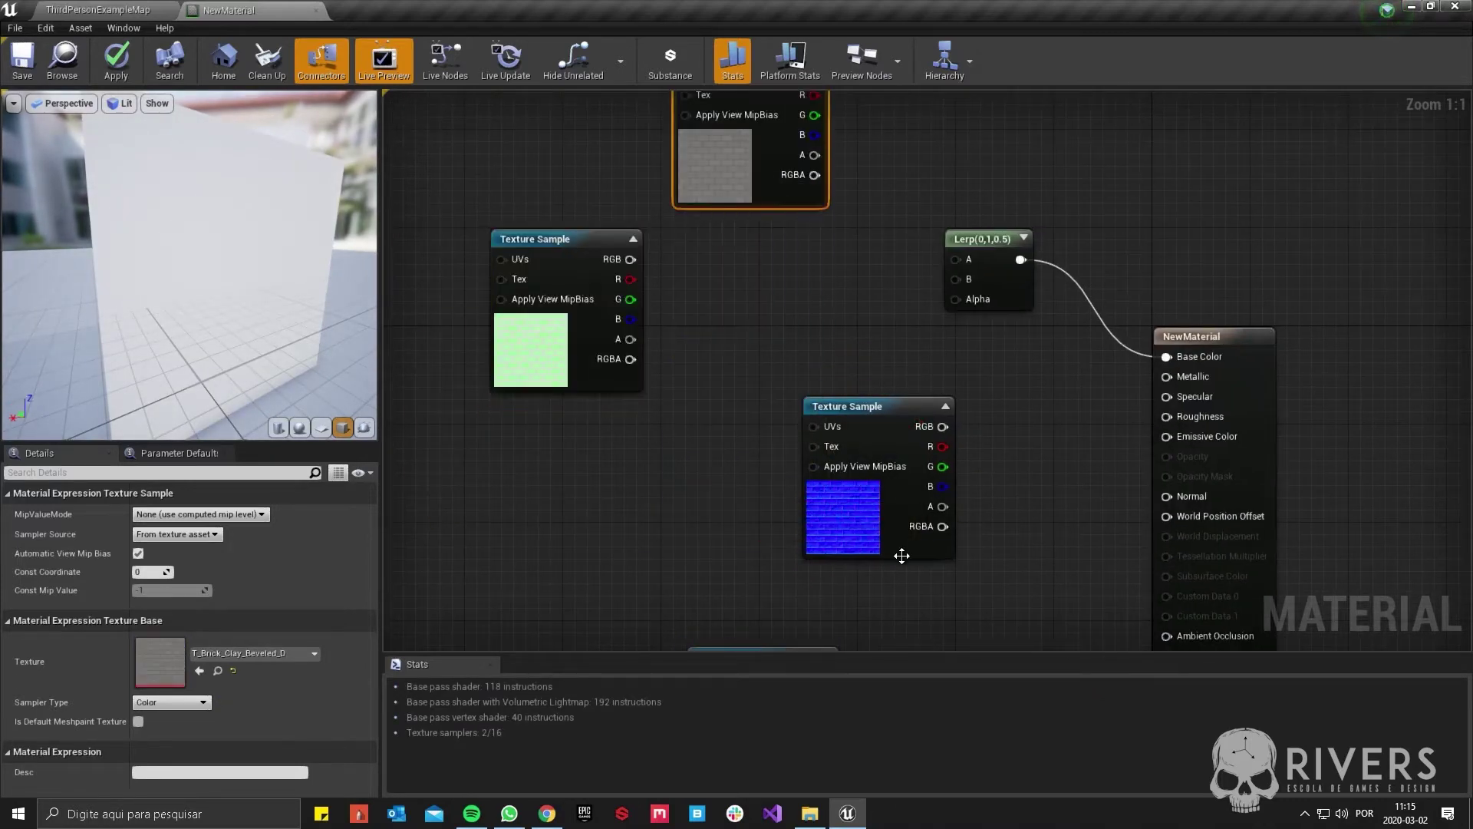
drag(806, 528, 541, 496)
drag(479, 447, 462, 472)
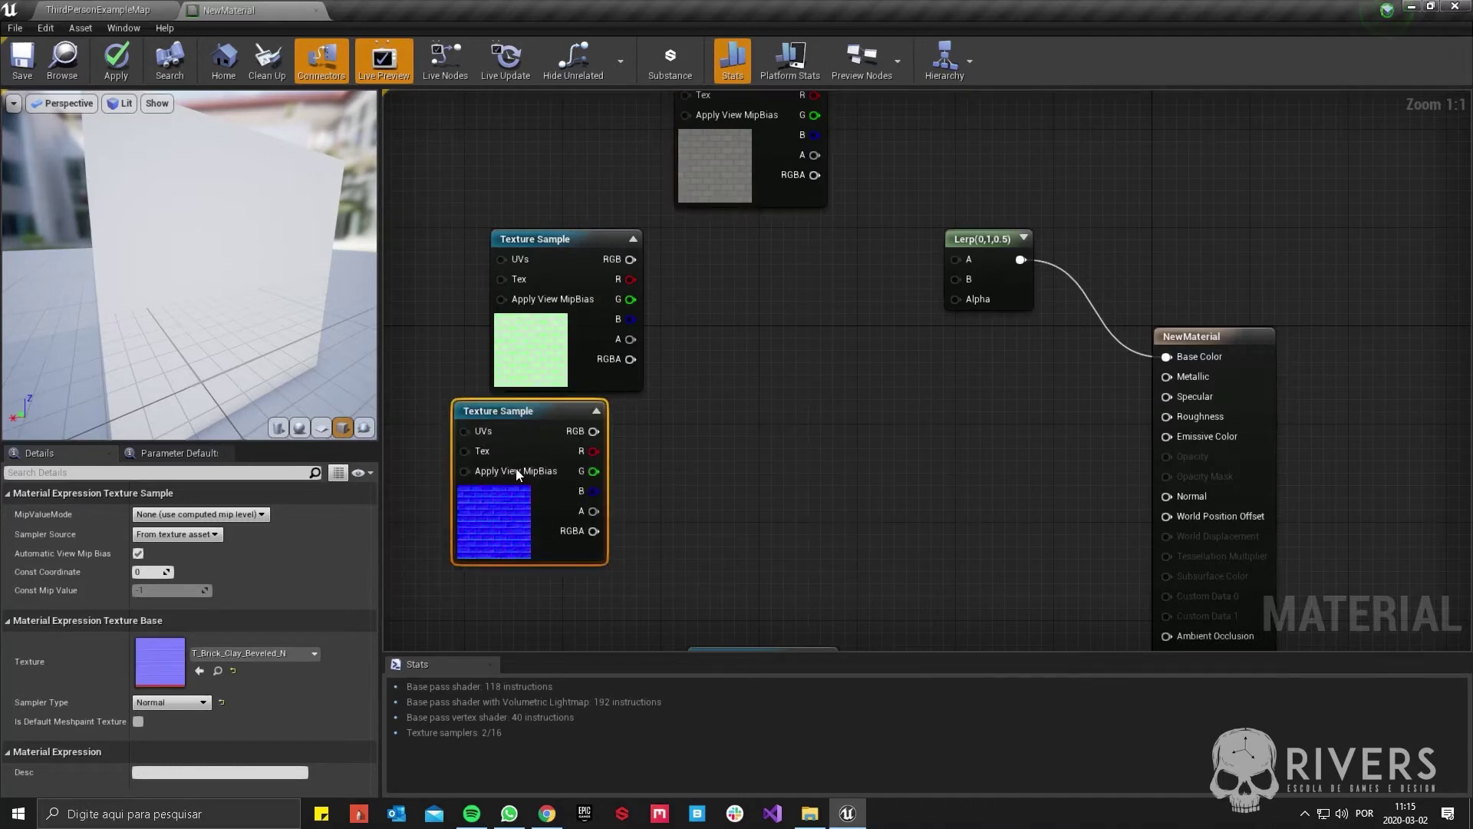
- Connect the brick colour sample's RGB to Lerp's A and the cobblestone colour sample's RGB to B, and inspect the preview
right_drag(784, 229, 669, 267)
drag(699, 112, 845, 300)
right_drag(778, 436, 838, 232)
drag(773, 510, 909, 292)
right_drag(806, 491, 832, 339)
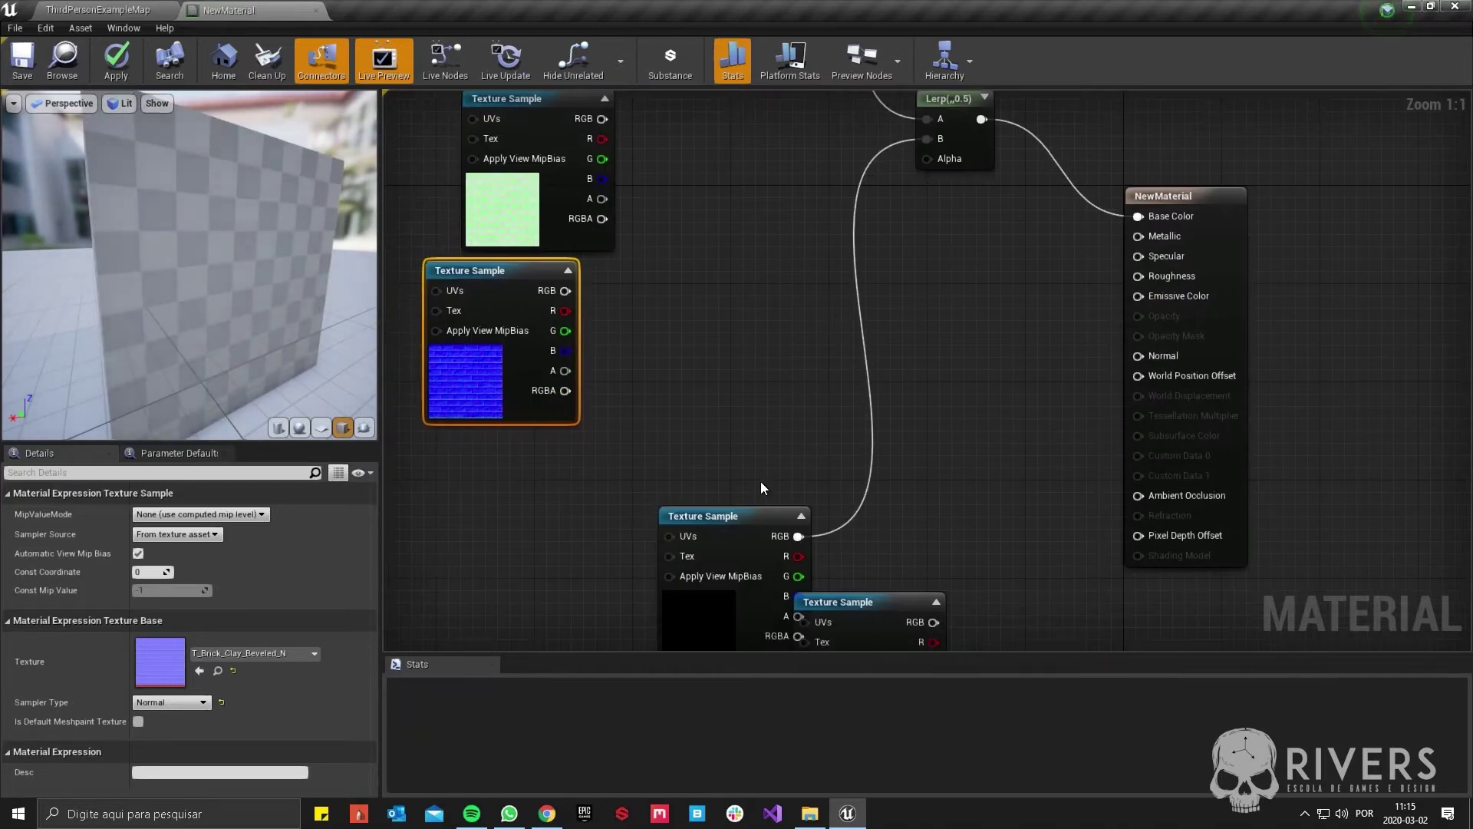
drag(746, 511, 770, 319)
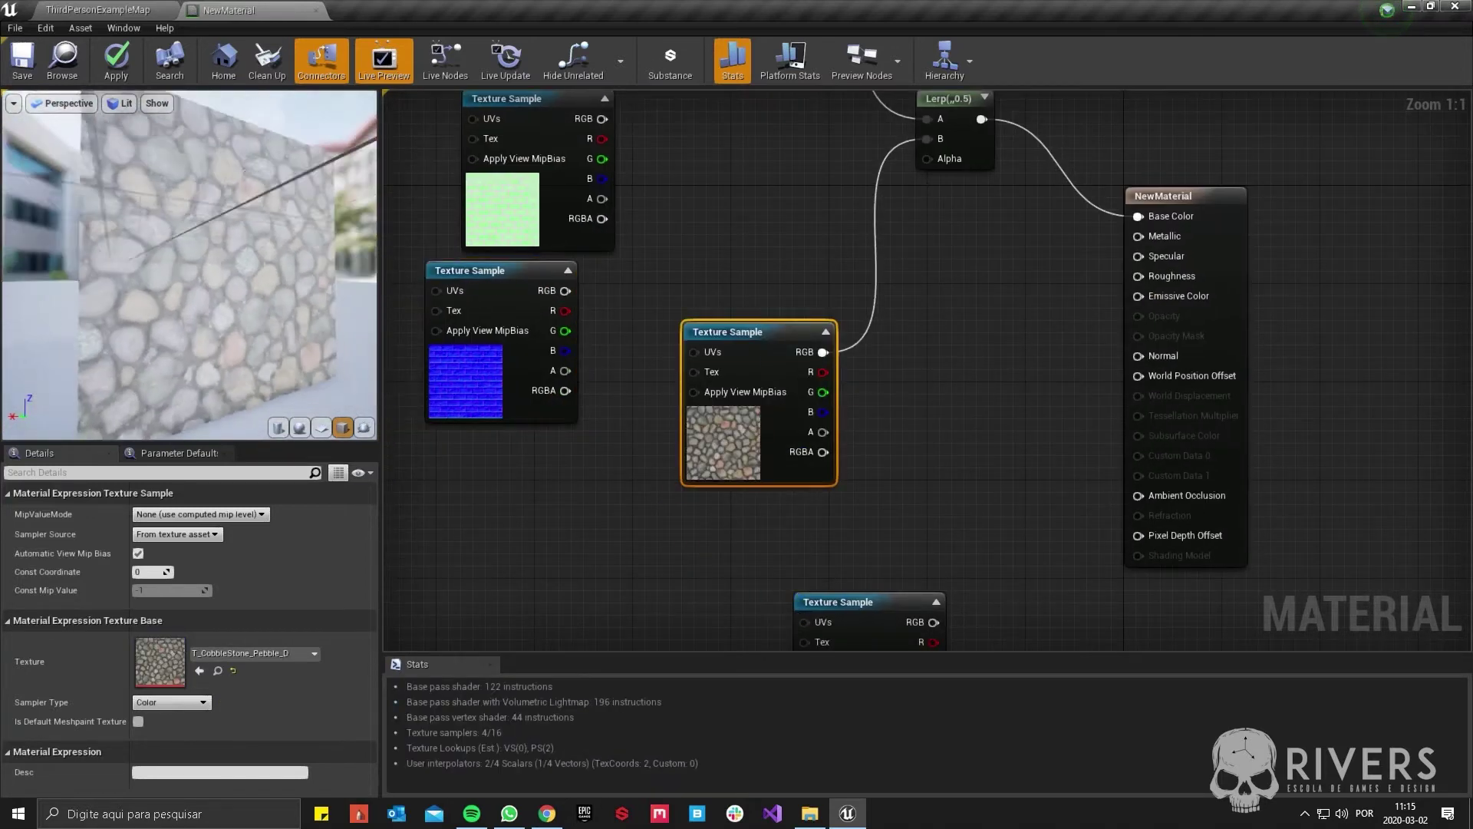
drag(230, 230, 236, 234)
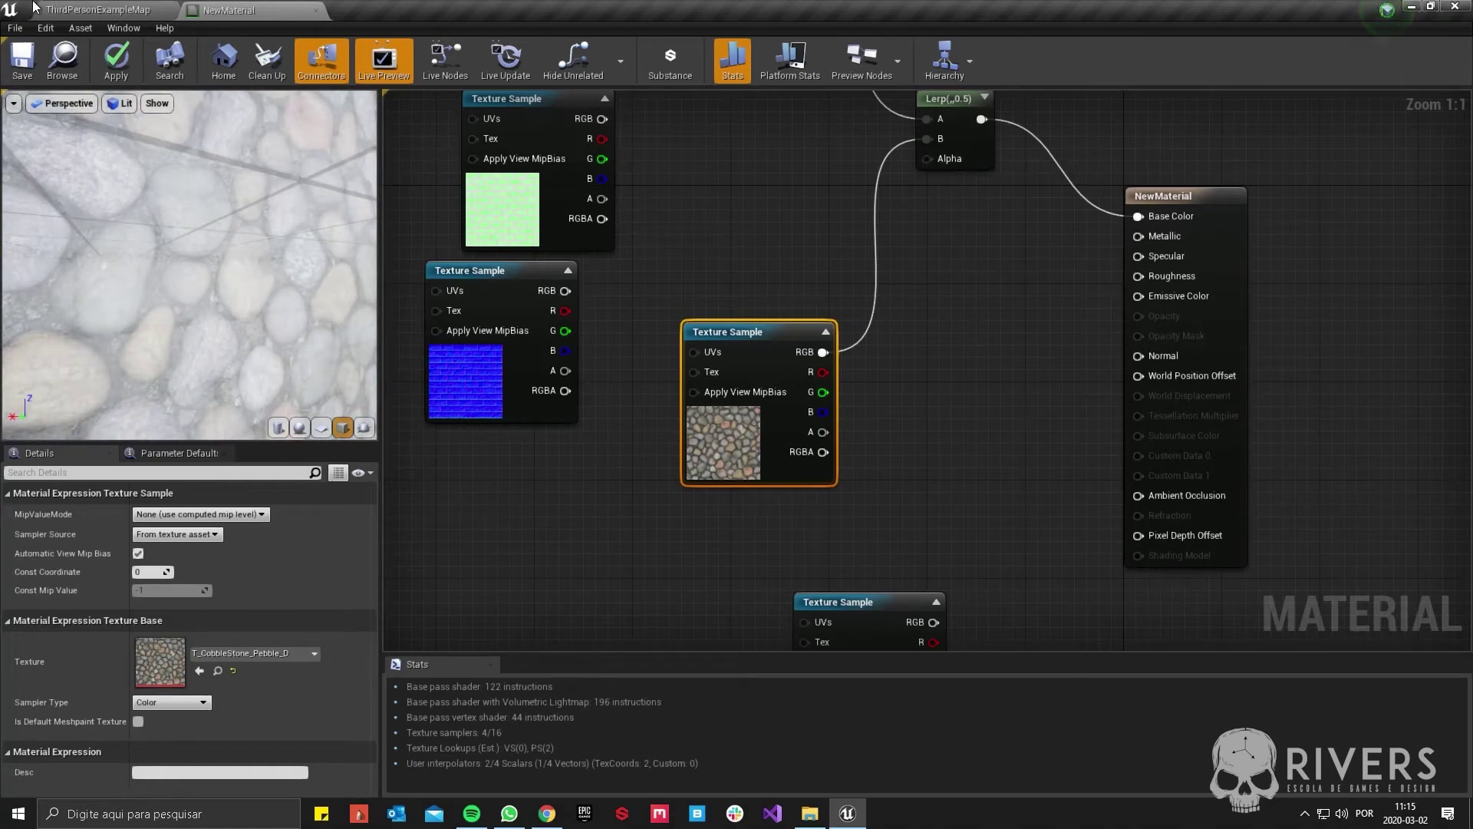
- Add the T_Checker_Noise_M texture to the graph, connect its G channel to Lerp's Alpha and check the blend in the preview
click(58, 7)
click(550, 741)
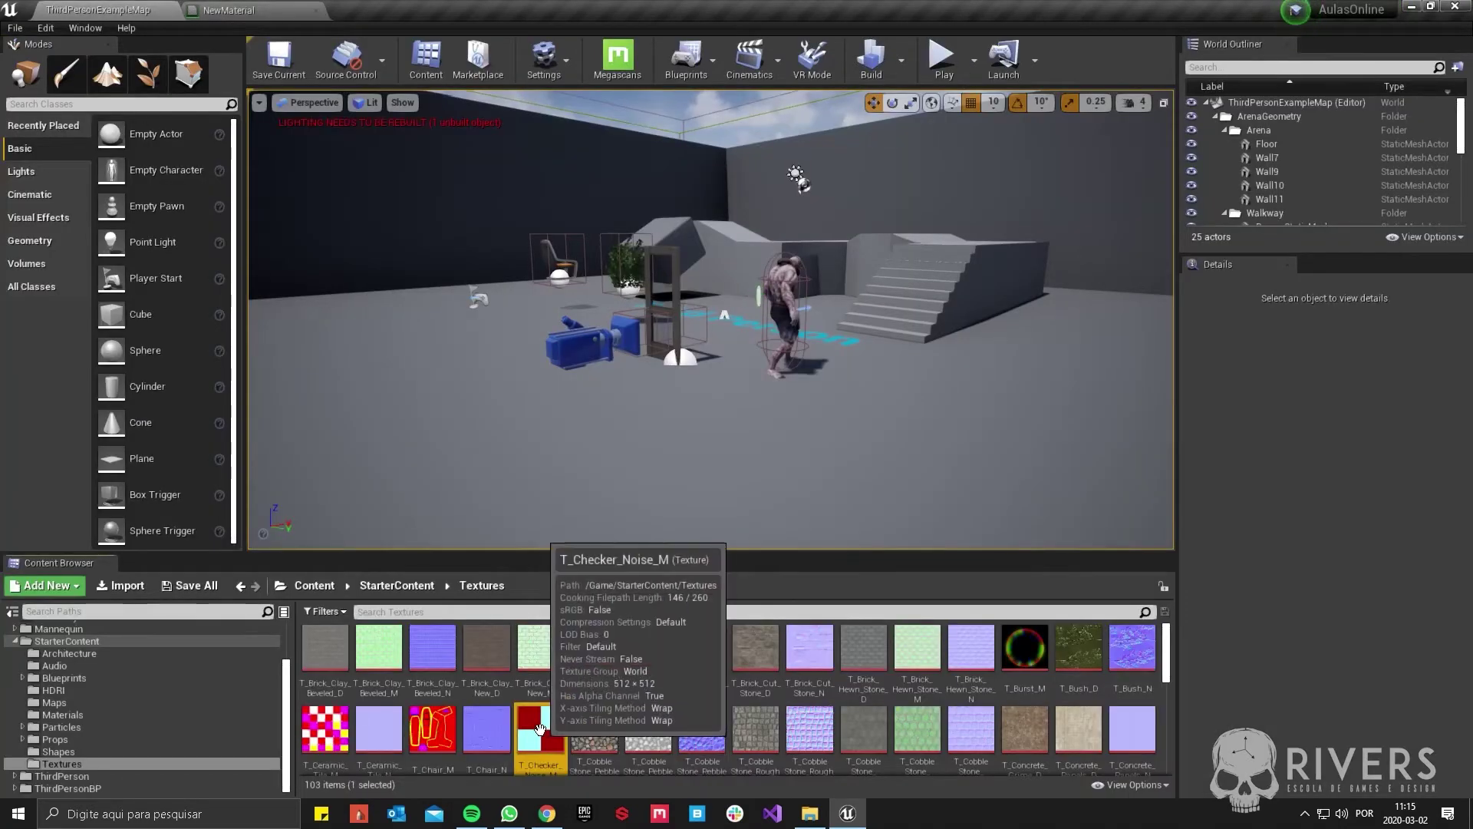
drag(550, 741, 907, 350)
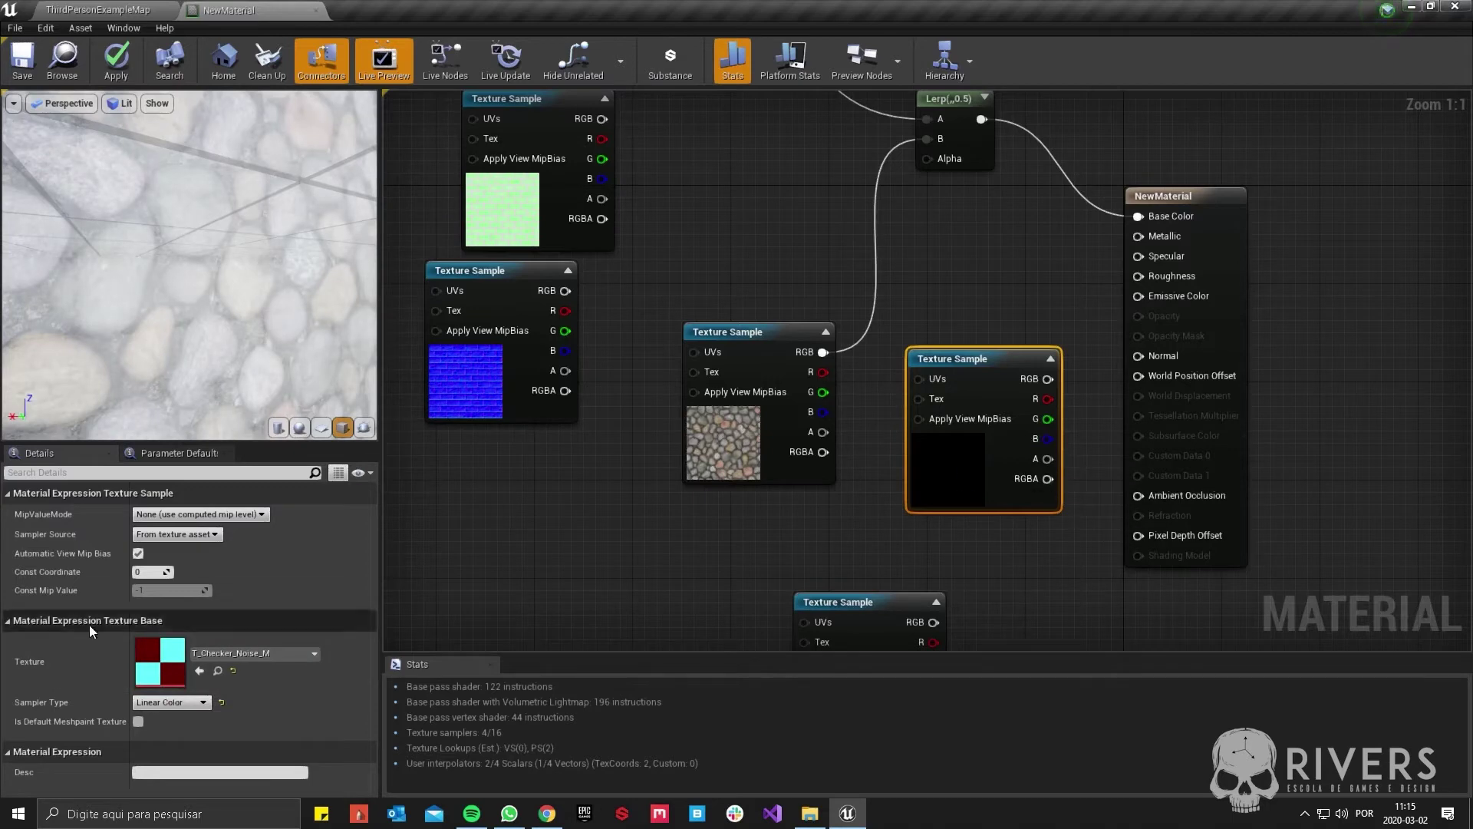
right_drag(815, 389, 717, 503)
drag(946, 532, 833, 273)
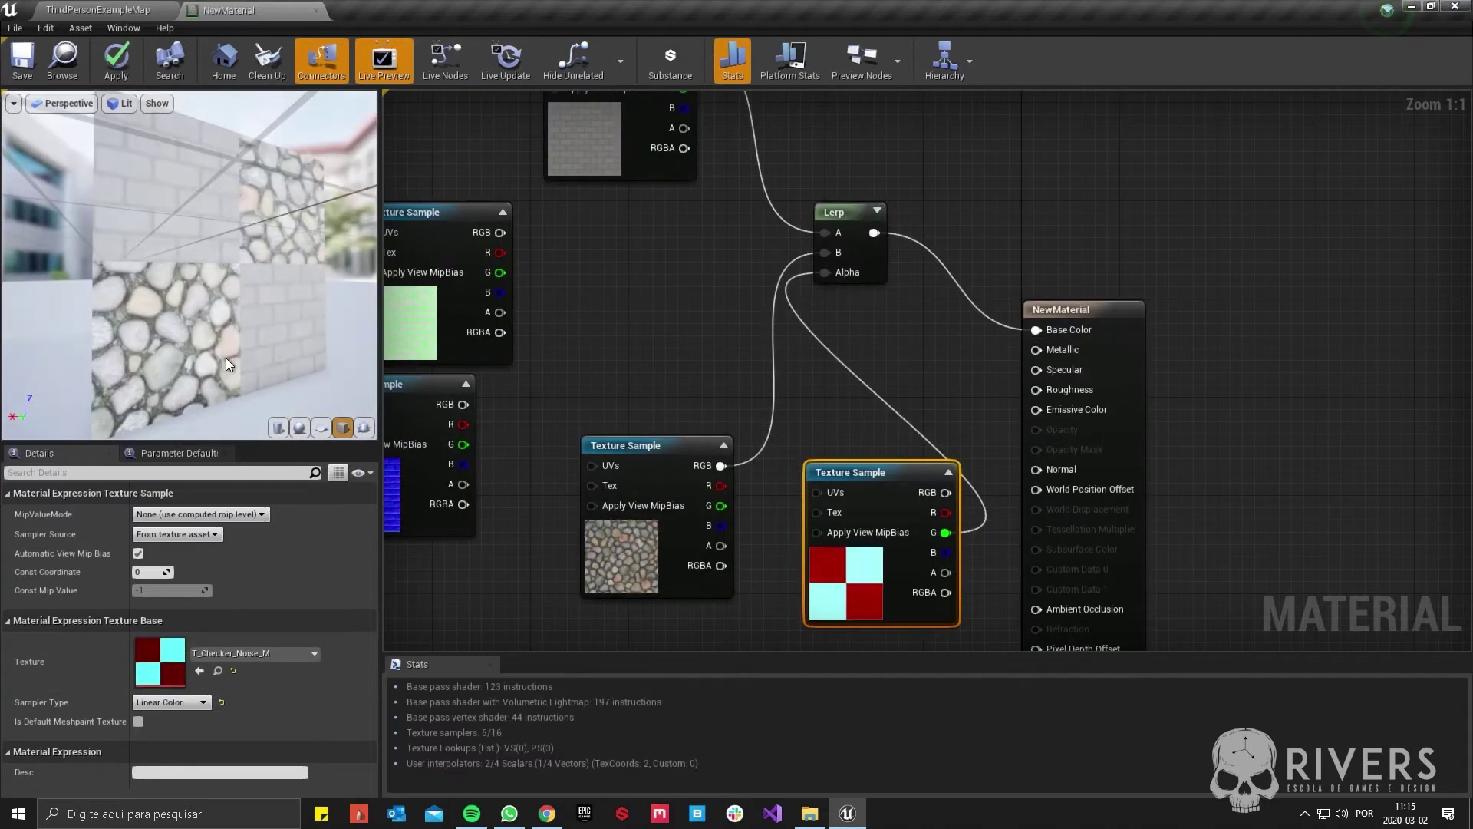
mouse_move(257, 379)
mouse_down()
mouse_move(218, 372)
mouse_move(231, 361)
mouse_move(258, 379)
mouse_up()
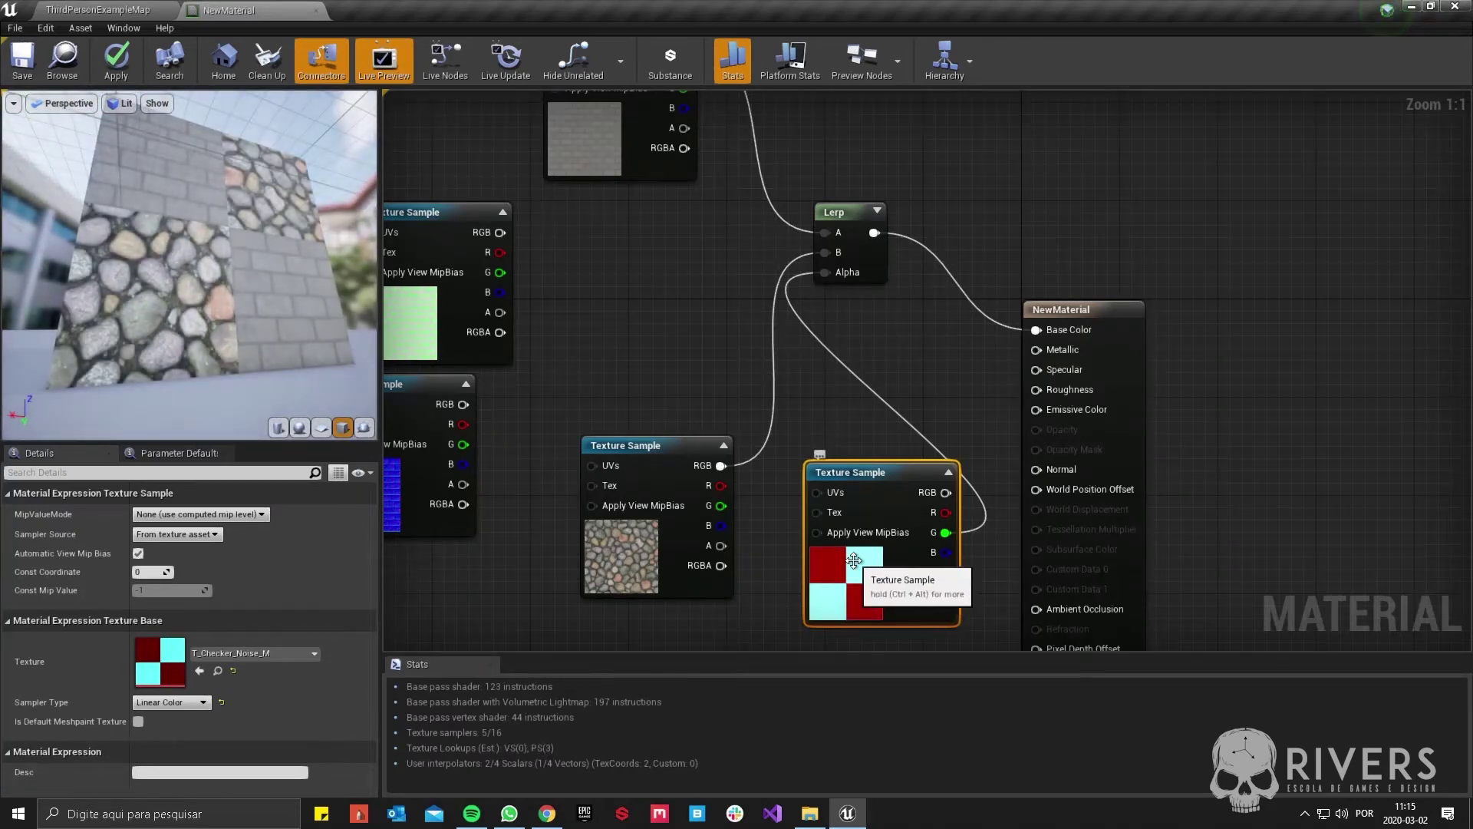
- Locate and open the T_Checker_Noise_M texture, and display only its green channel
click(218, 670)
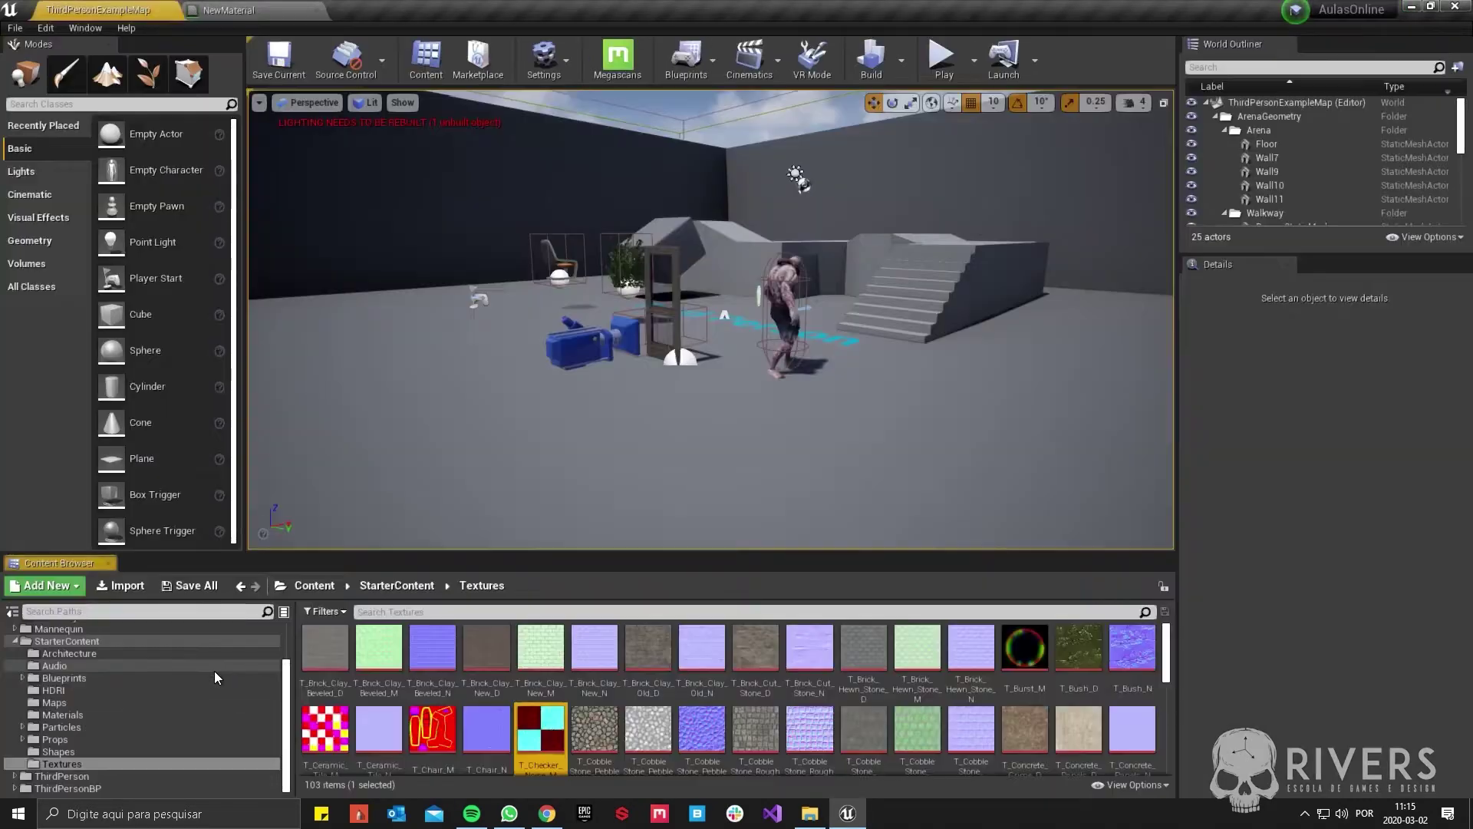
double_click(554, 755)
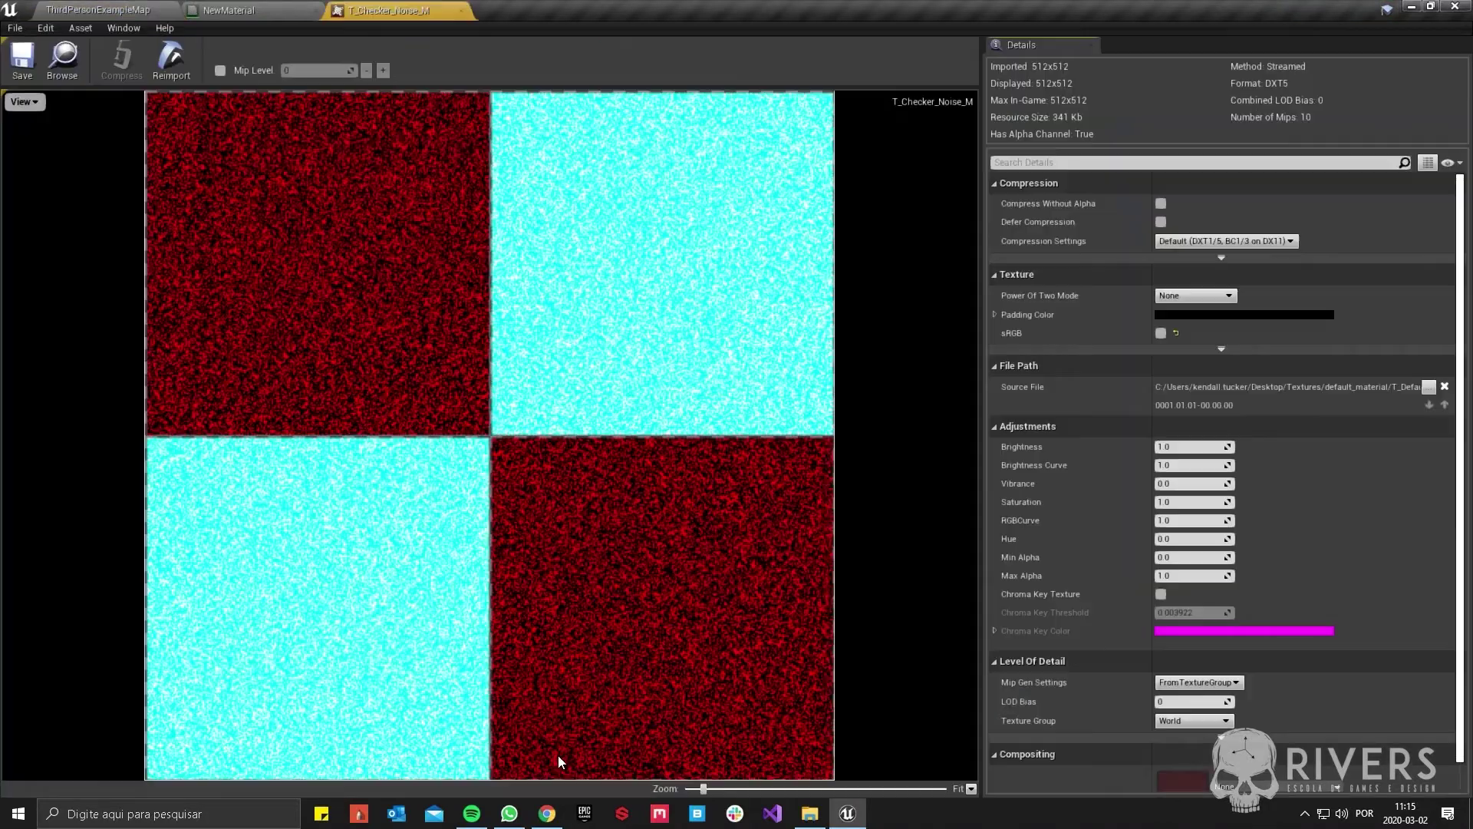
click(23, 101)
click(14, 135)
click(13, 167)
click(14, 183)
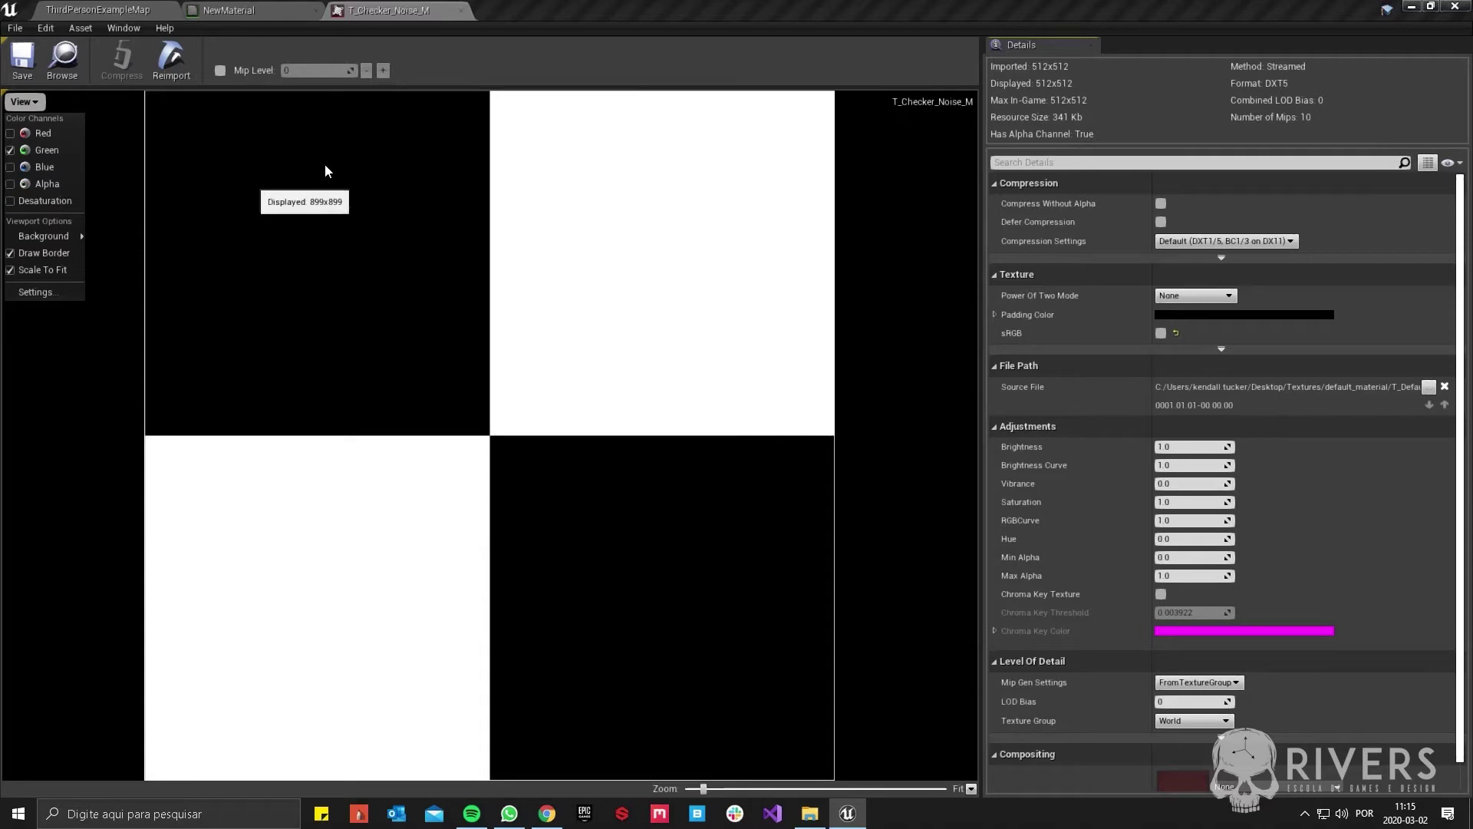
- Return to NewMaterial, move the cobblestone colour sample closer to the Lerp, and place the checker sample left of the brick samples
click(244, 9)
drag(627, 492, 590, 393)
drag(841, 590, 657, 603)
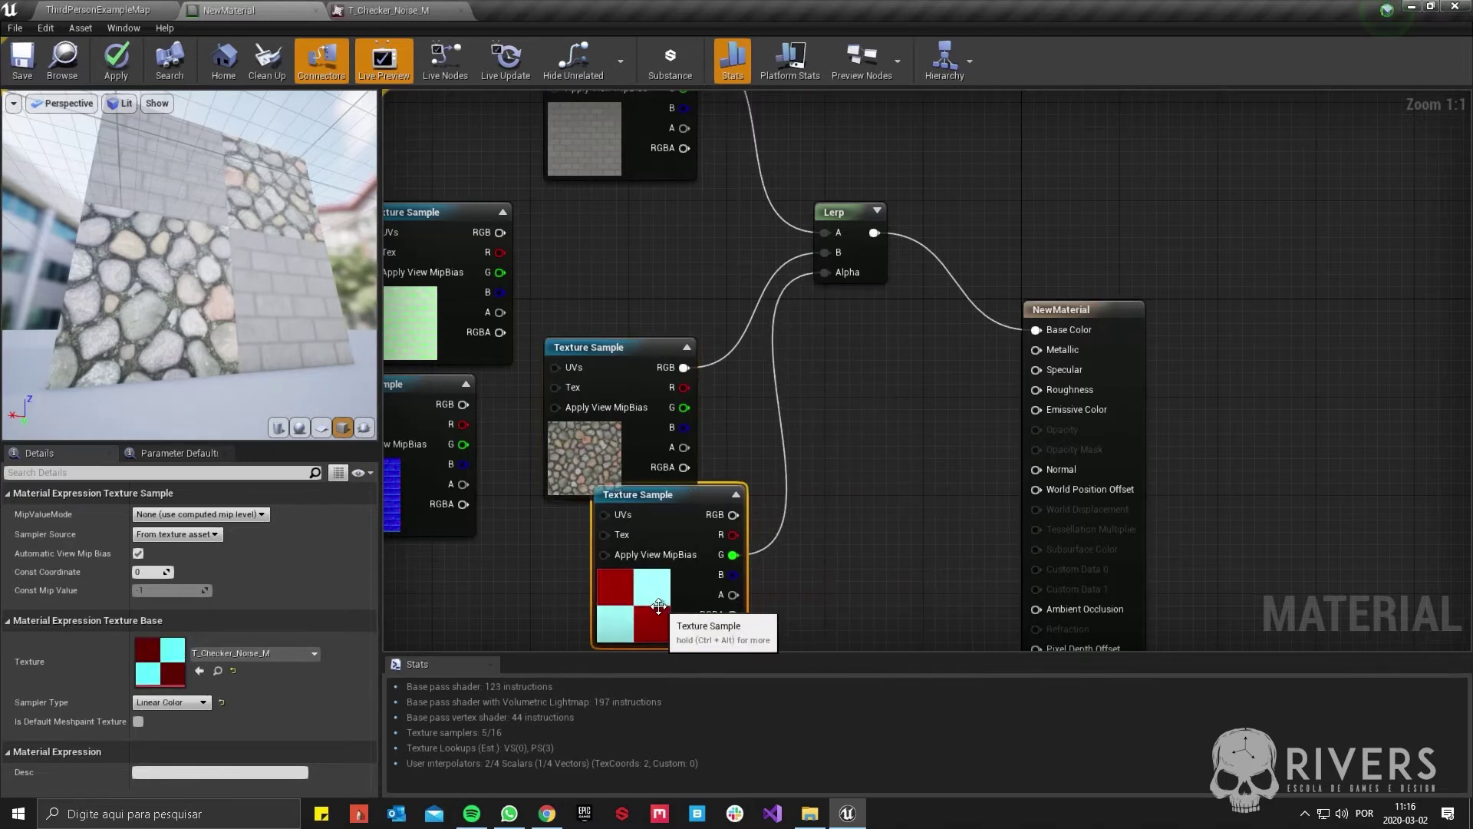
right_drag(762, 526, 849, 415)
scroll(849, 414, down, 2)
drag(784, 462, 431, 224)
- Duplicate the Lerp node, then move the cobblestone colour sample beside the first Lerp and the brick mask sample beside the duplicate
click(924, 182)
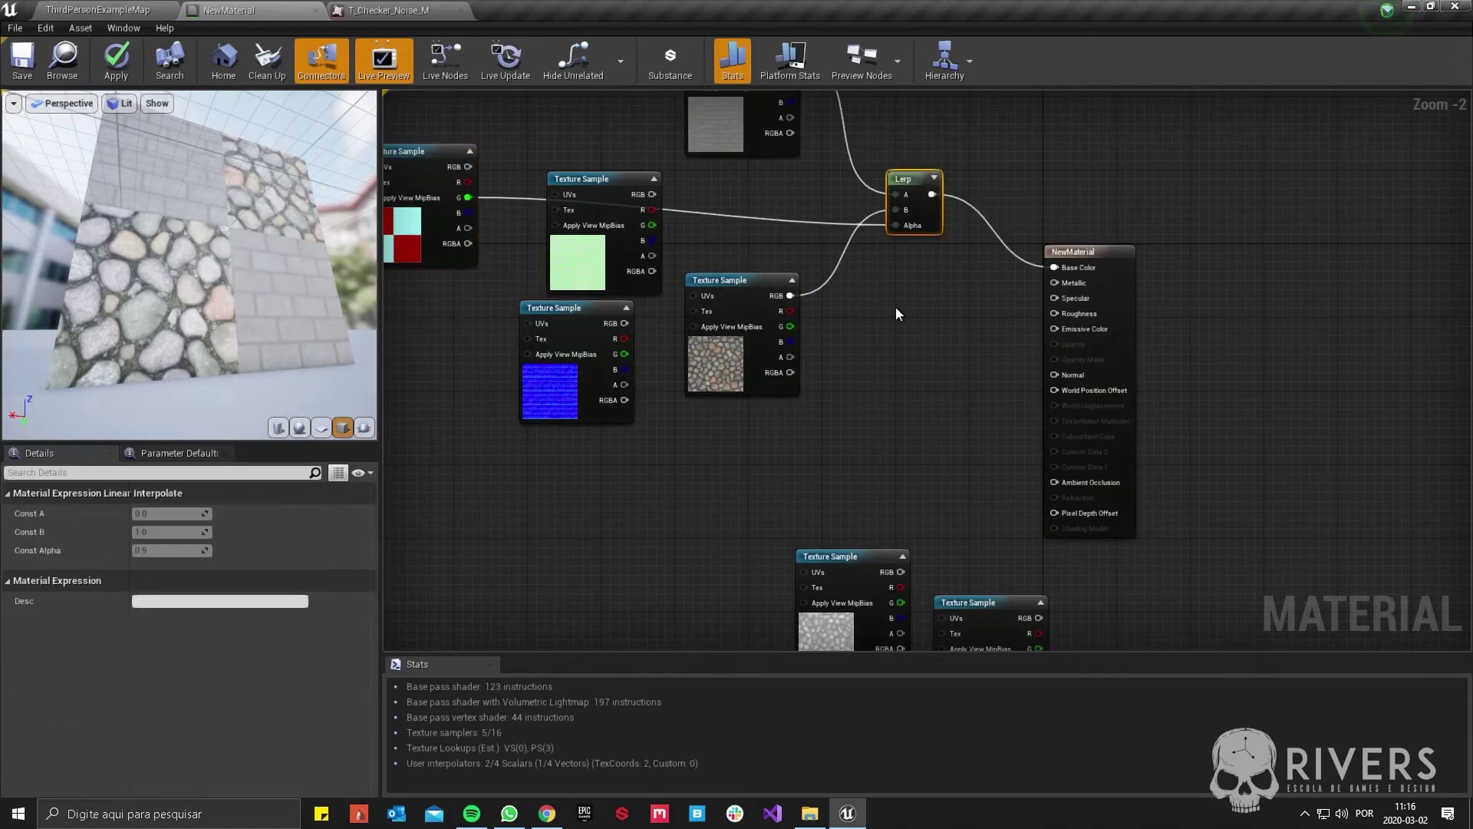
key(ctrl+w)
drag(721, 293, 739, 206)
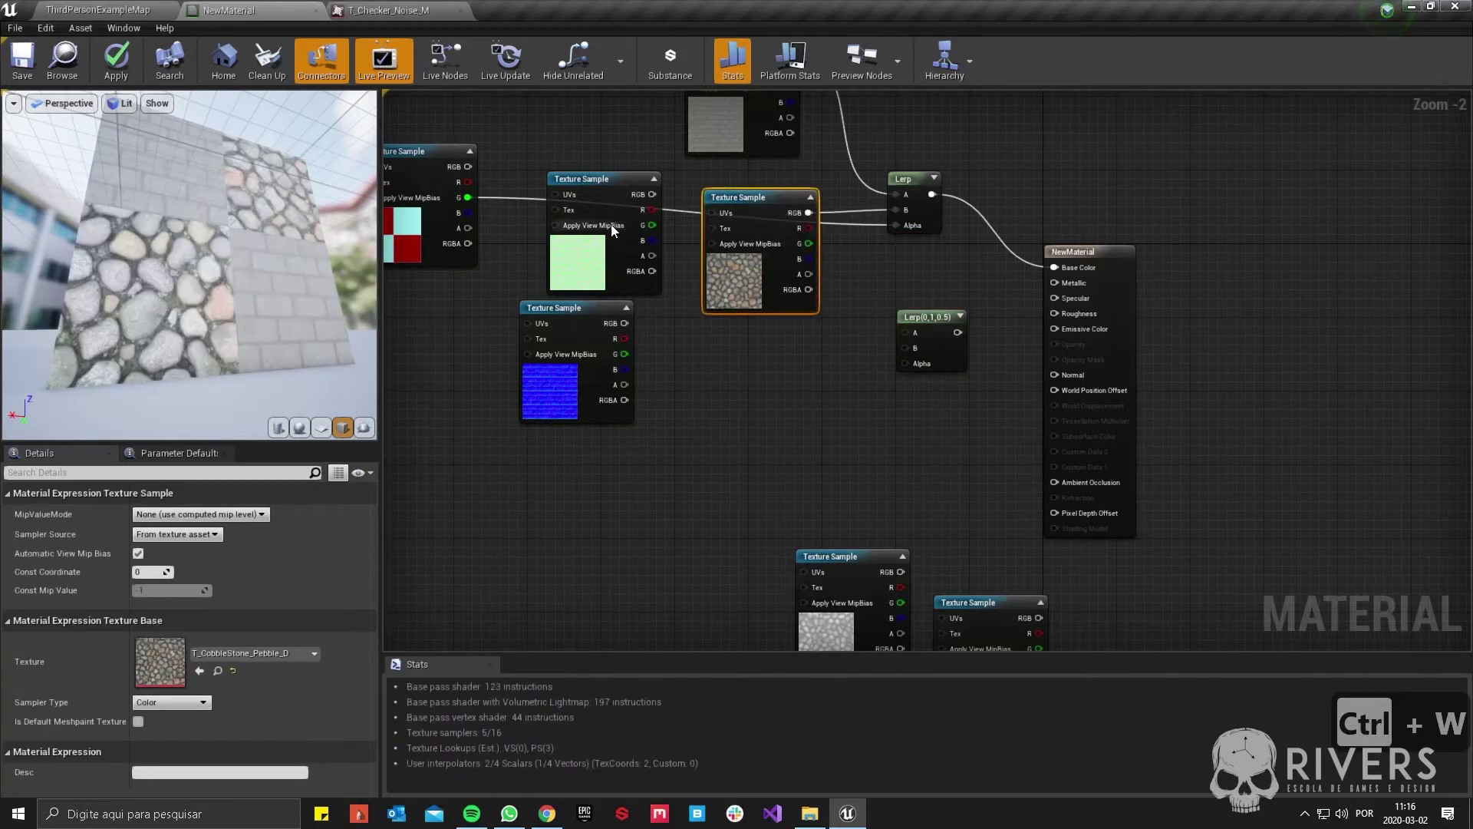
drag(577, 244, 688, 399)
scroll(801, 438, up, 1)
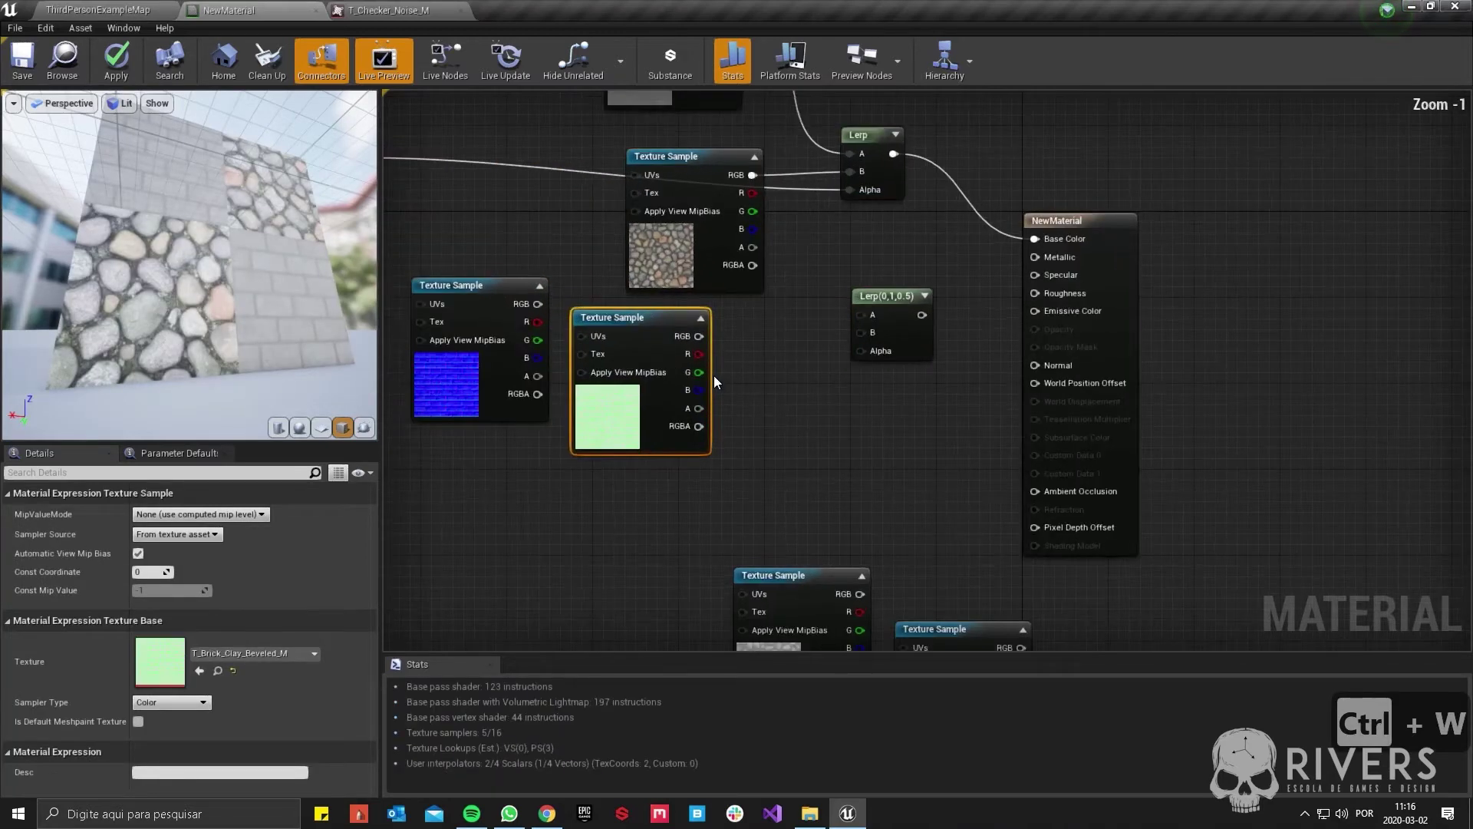
- Connect the brick mask's RGB to the duplicate Lerp's A, the cobblestone mask's RGB to B, and the Lerp output to Roughness
drag(700, 338, 861, 315)
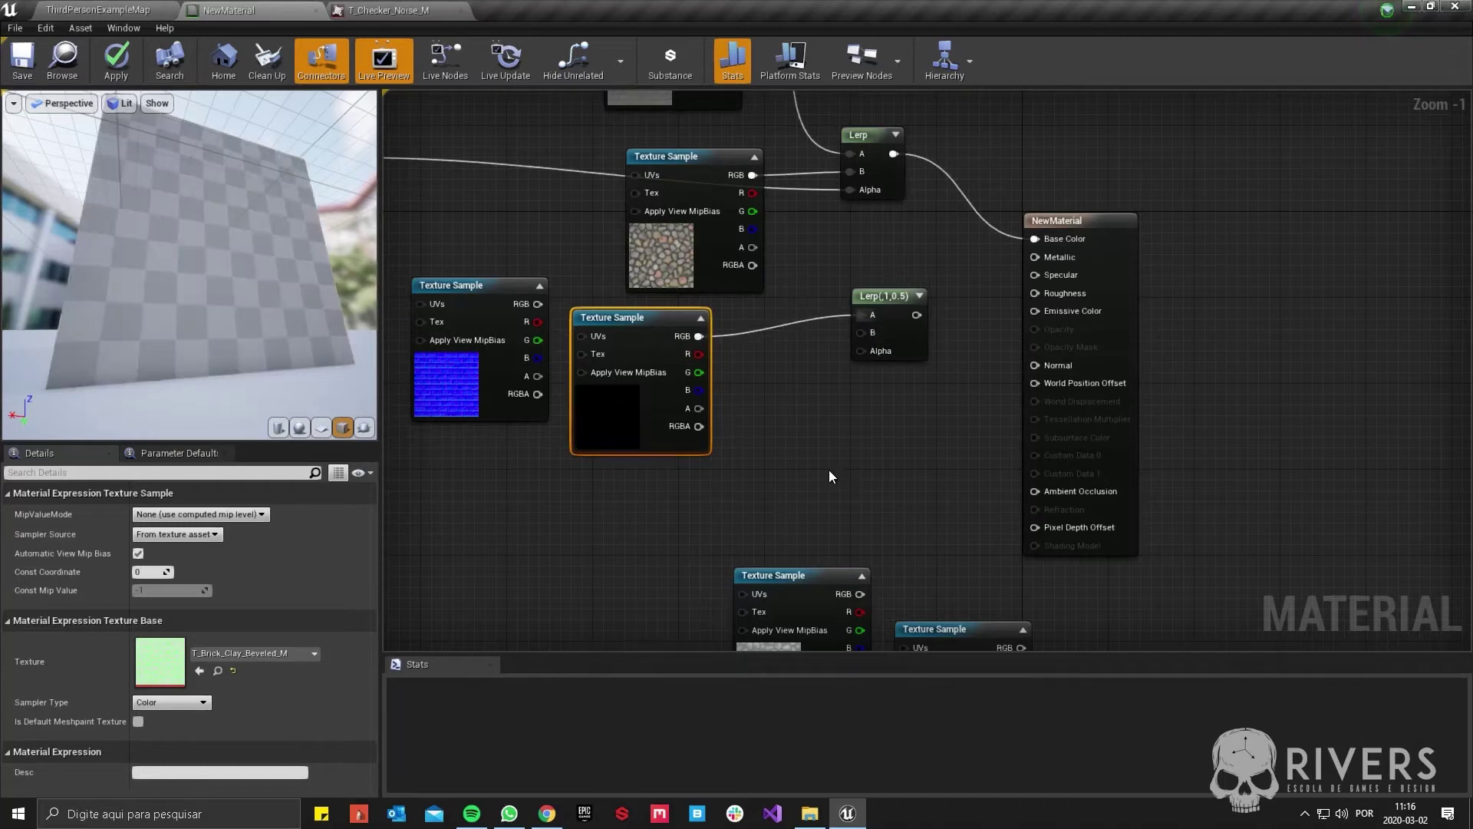
right_drag(854, 601, 811, 531)
drag(815, 525, 834, 315)
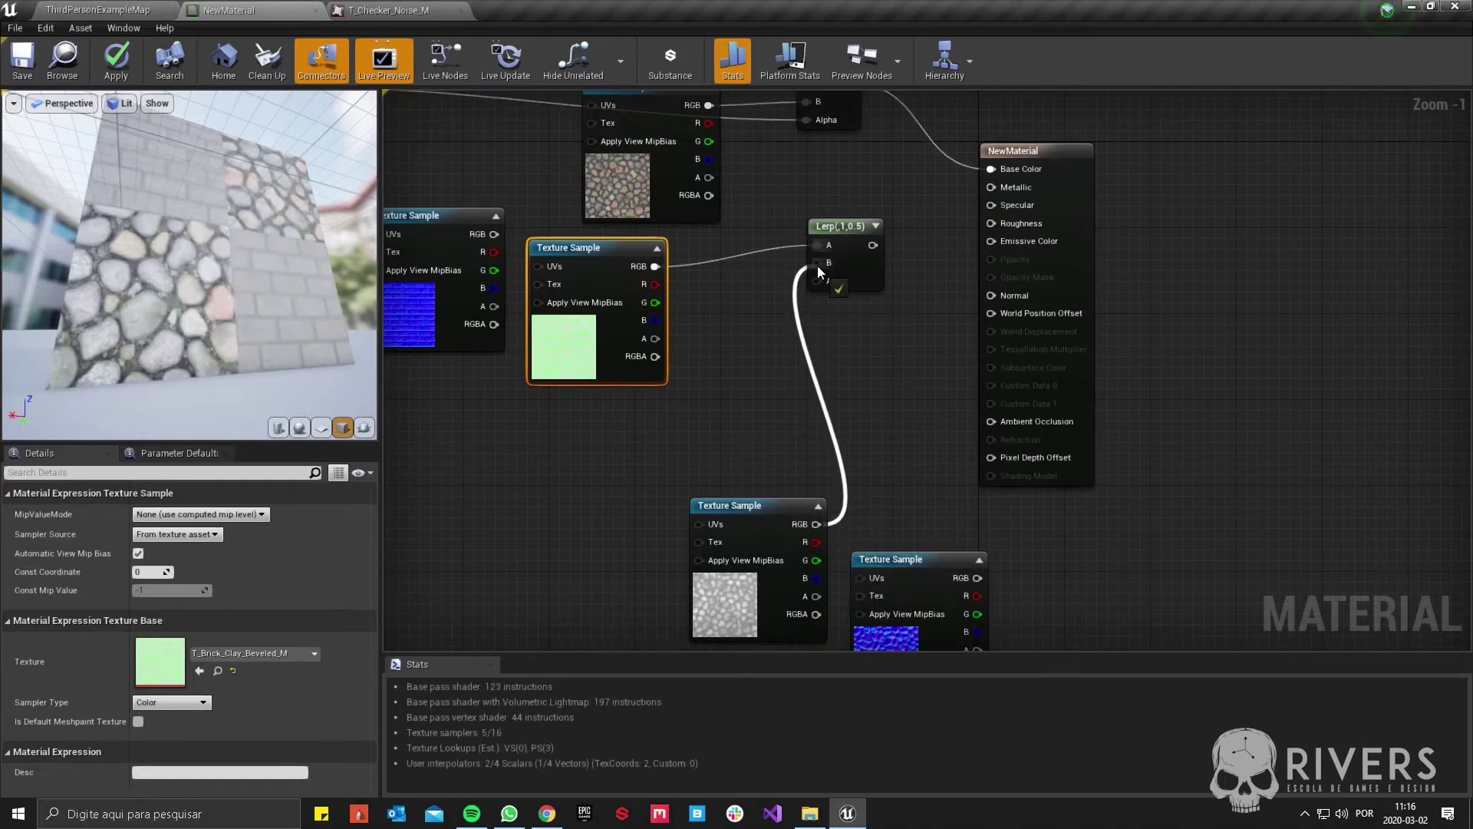
drag(818, 265, 818, 265)
drag(748, 503, 587, 396)
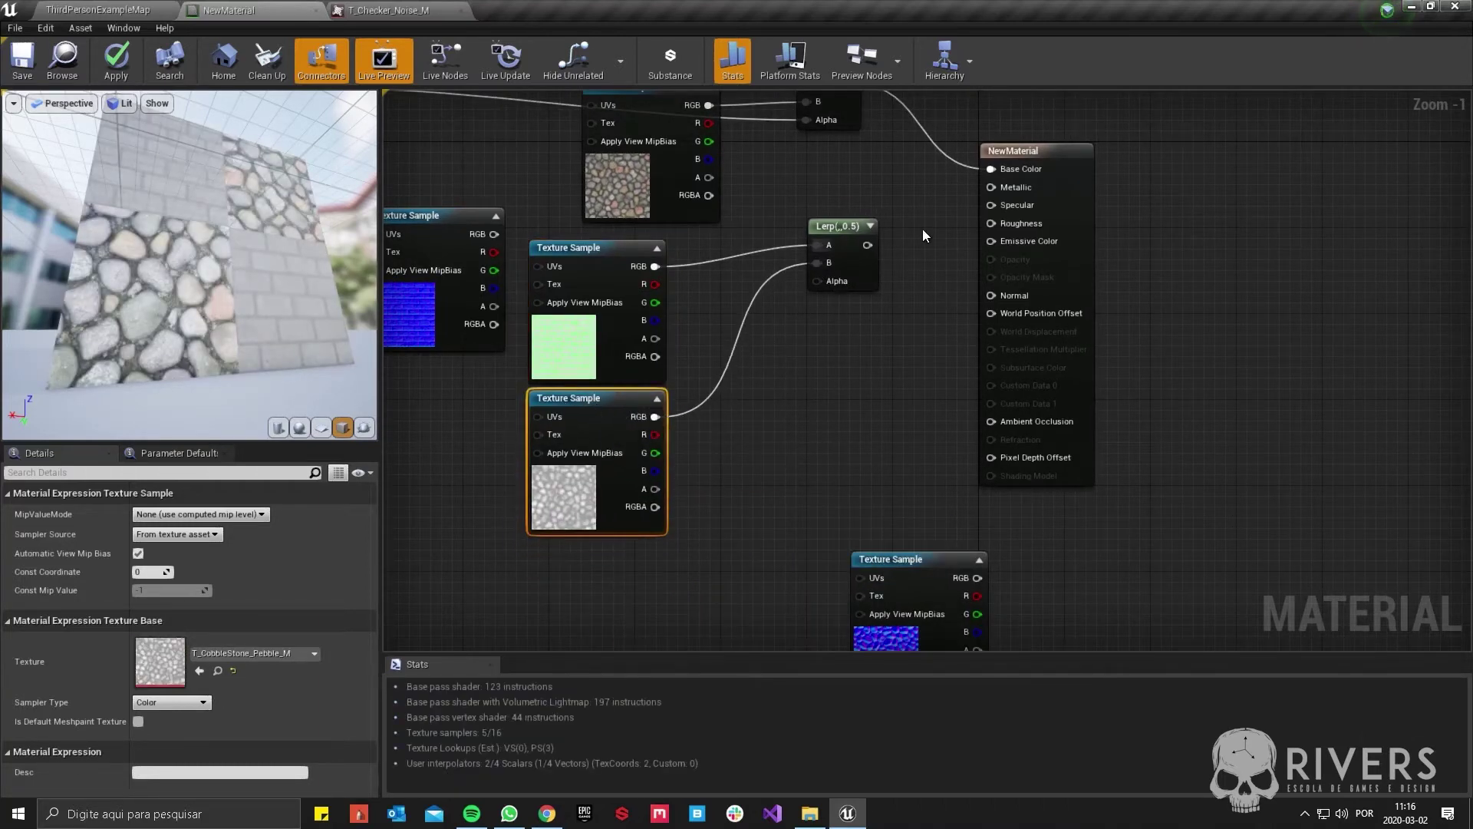
drag(868, 244, 1006, 224)
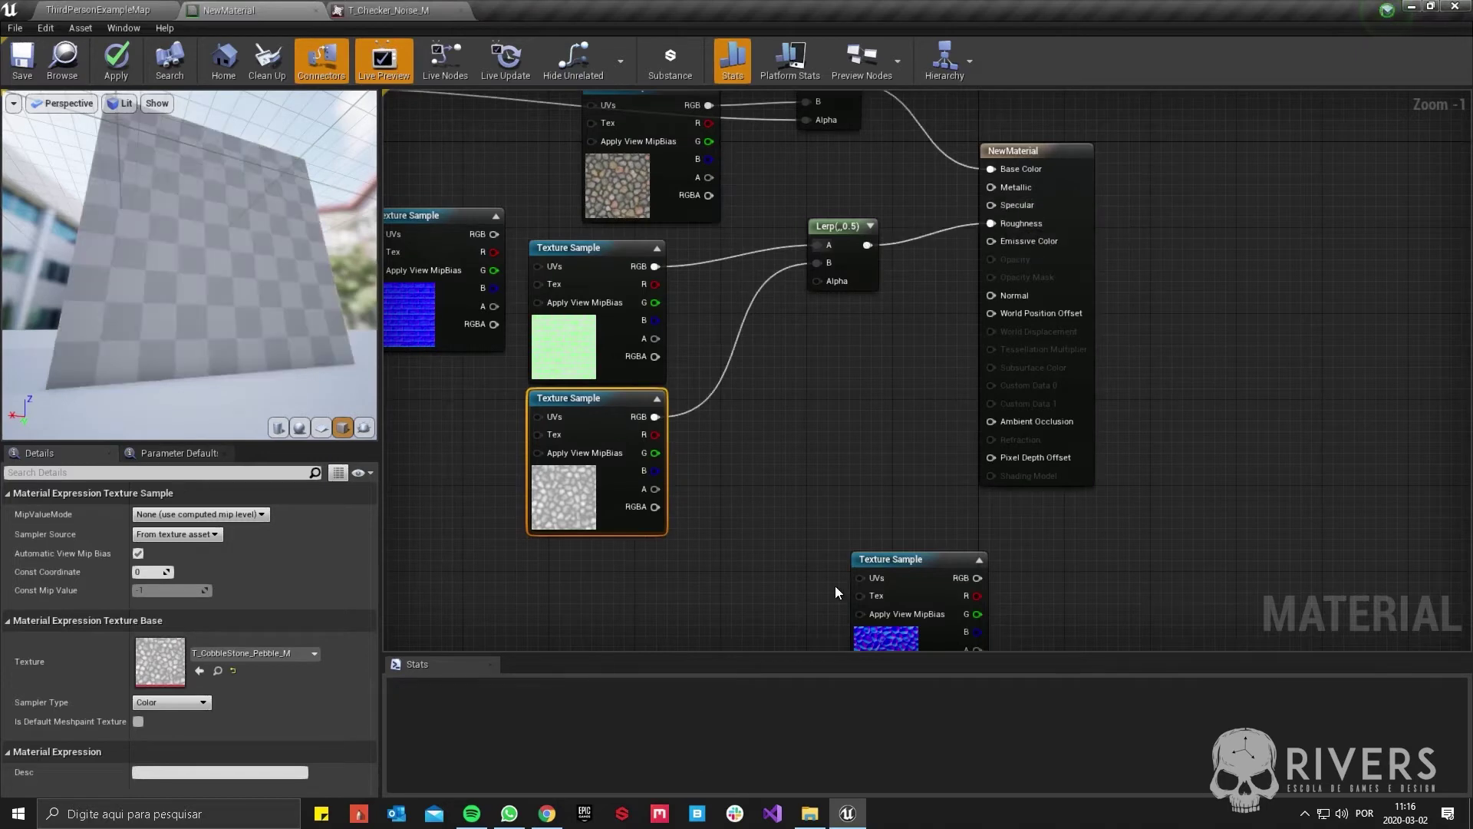
- Move the brick and cobblestone normal map samples one above the other below the mask samples
drag(462, 329, 723, 594)
right_drag(724, 595, 739, 446)
drag(924, 522, 720, 599)
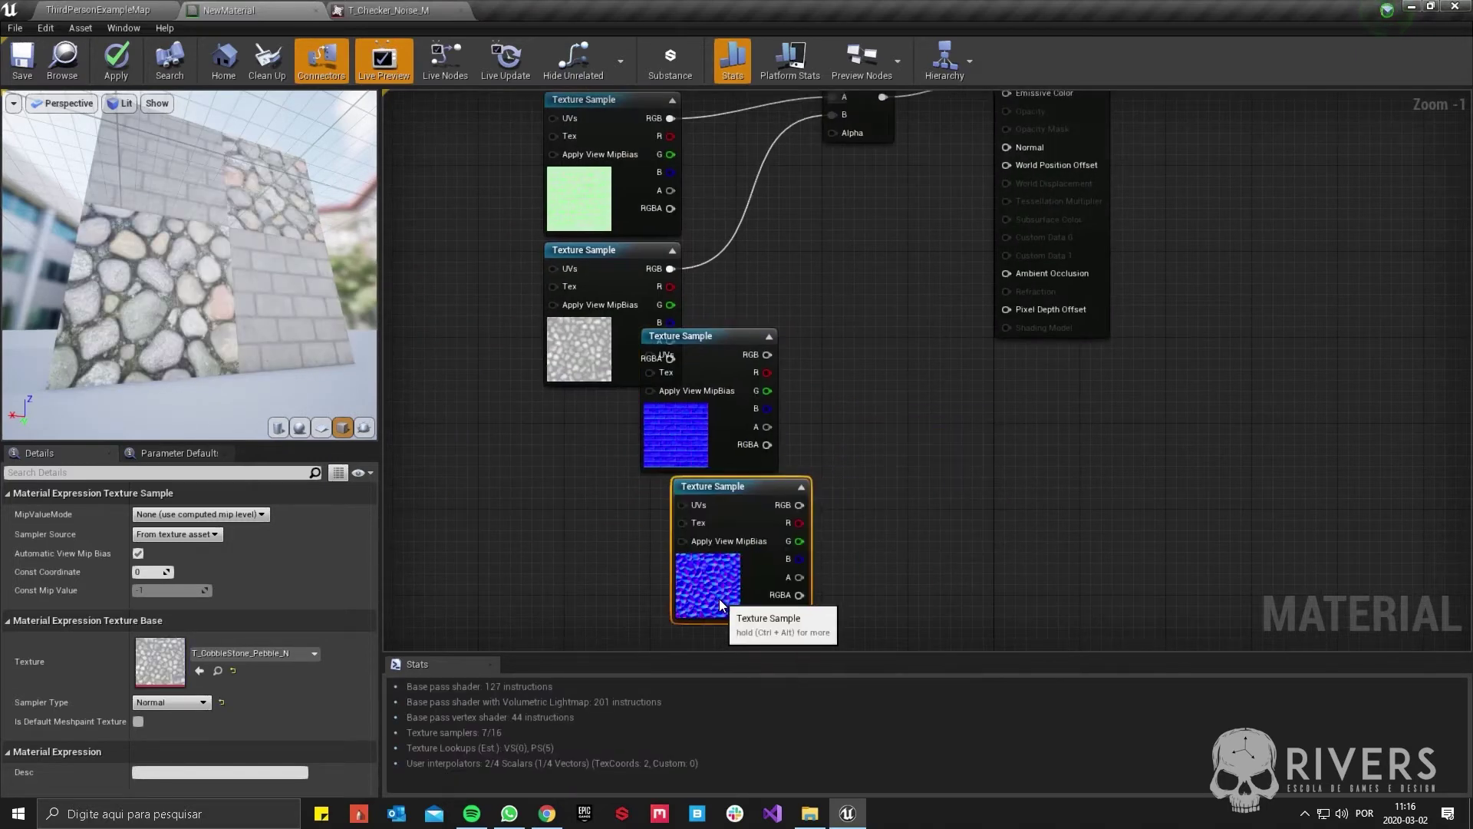
- Add a third Lerp node, connect the brick normal's RGB to A and the cobblestone normal's to B, and its output to Normal
click(854, 334)
click(854, 336)
right_drag(853, 333, 820, 372)
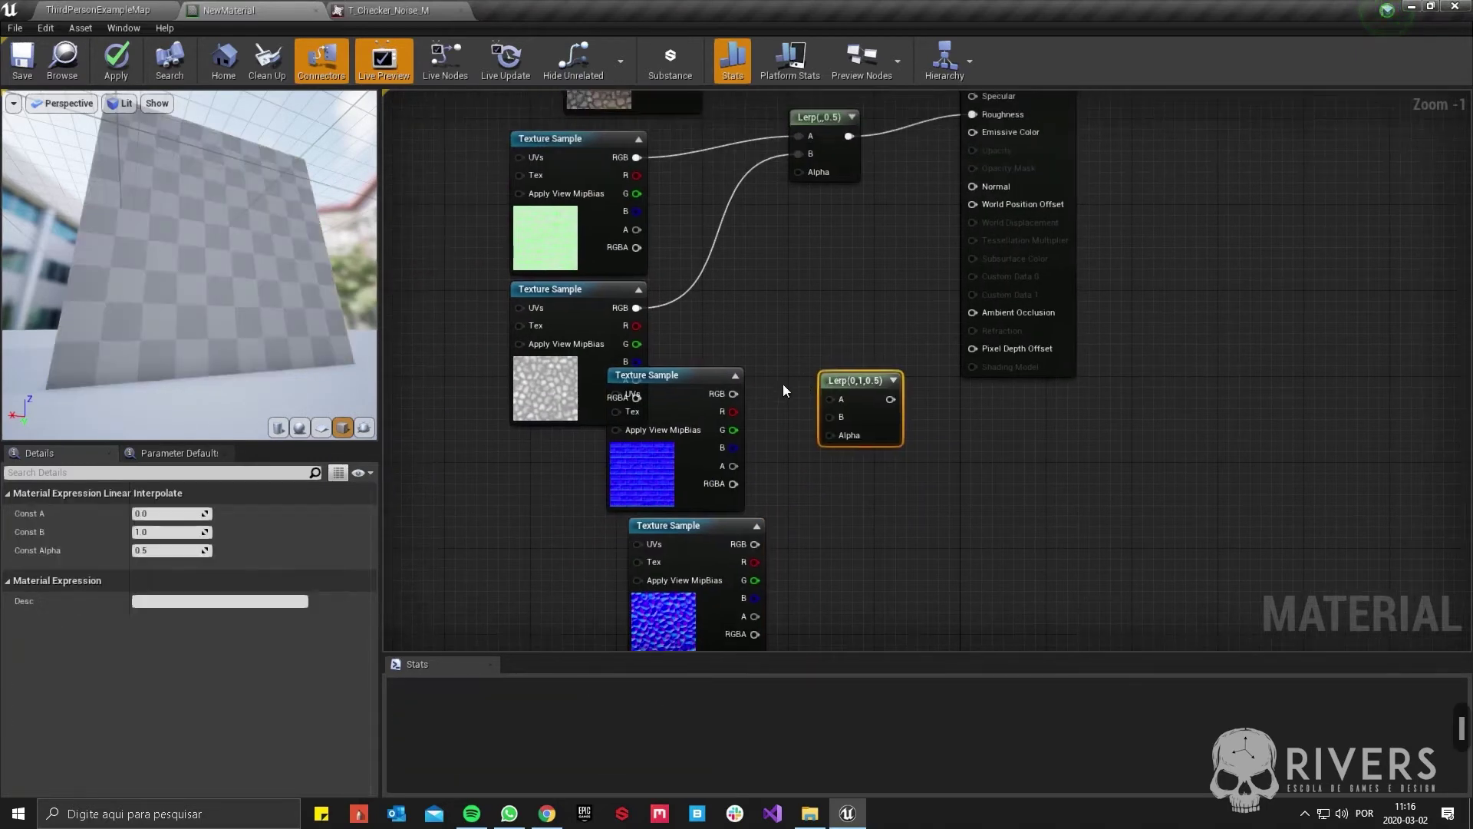
drag(733, 394, 836, 401)
drag(754, 544, 973, 186)
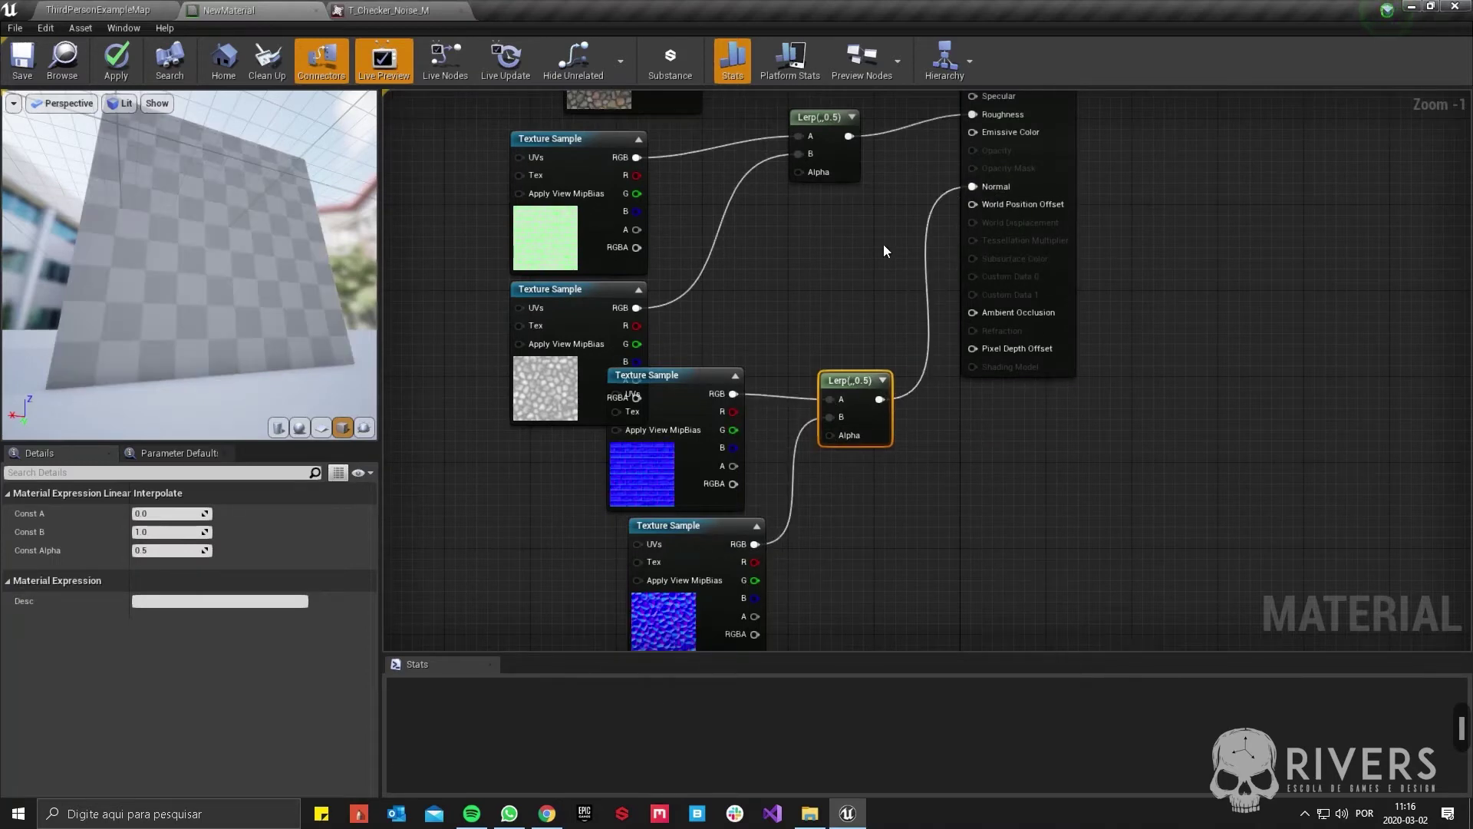
- Connect the checker sample's G channel to the Alpha of the roughness and normal Lerps, and inspect the preview up close
scroll(905, 322, down, 3)
drag(621, 167, 950, 302)
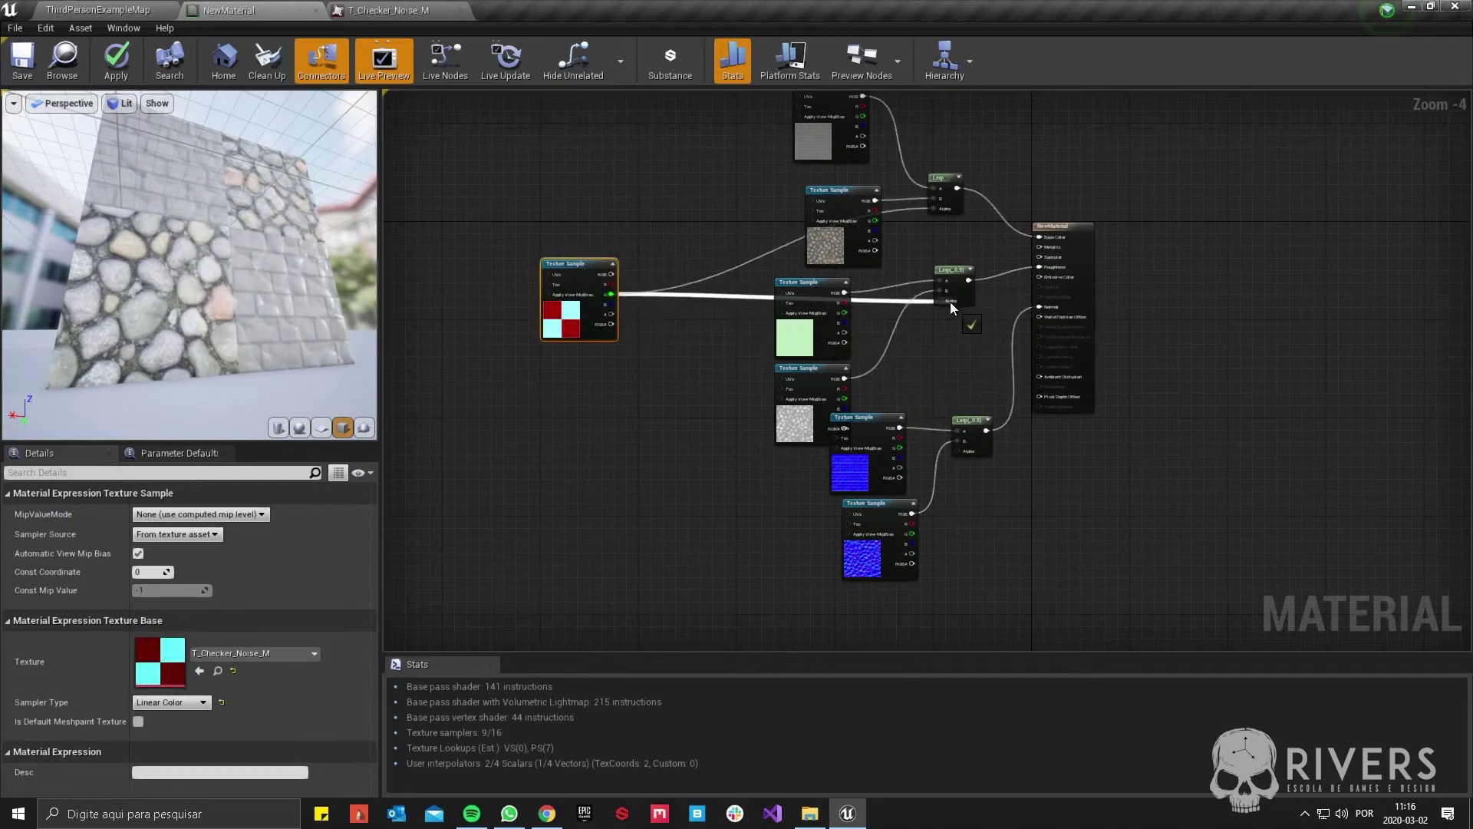
drag(611, 294, 956, 450)
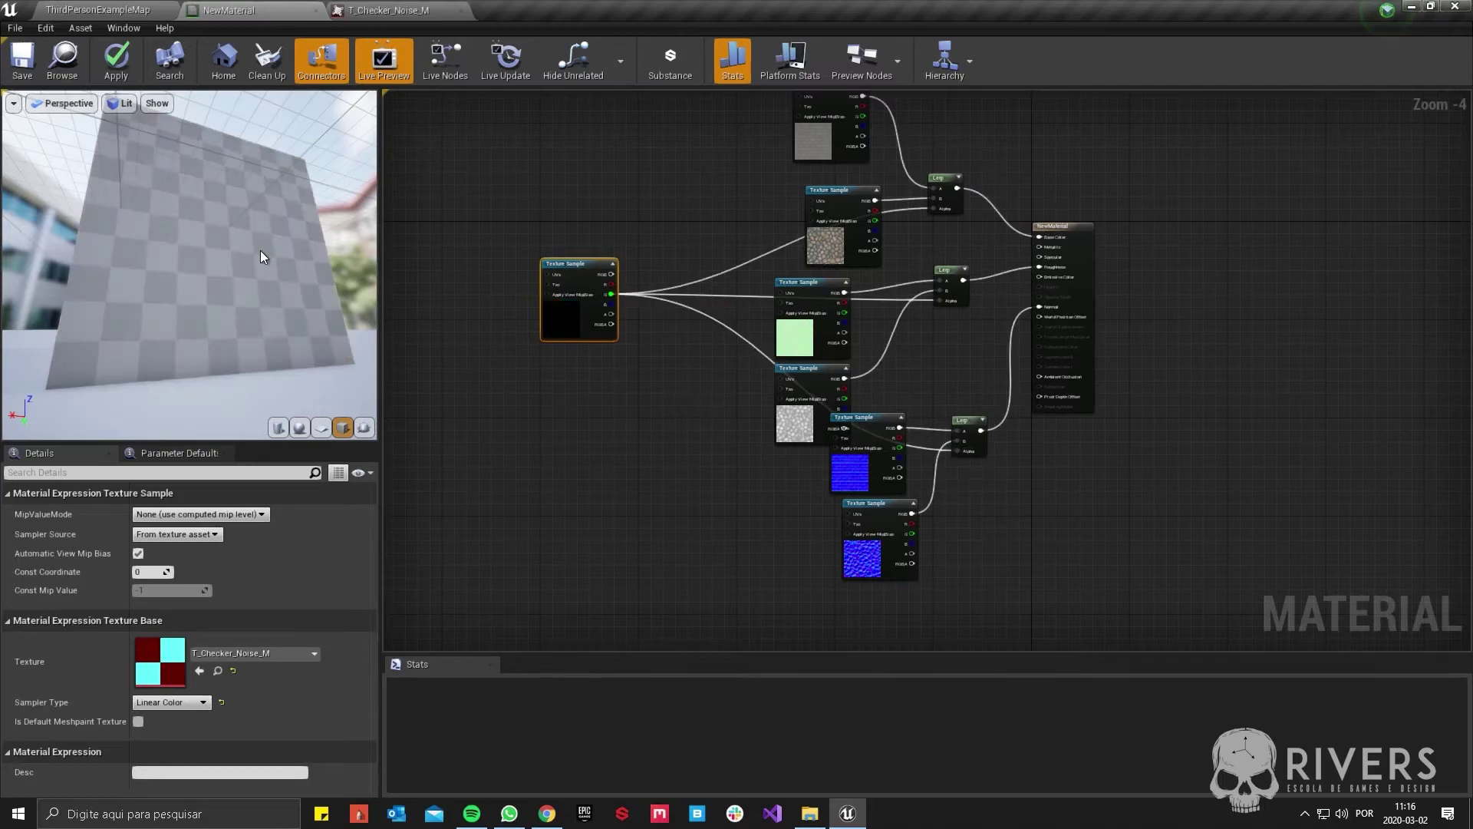
drag(260, 250, 306, 235)
scroll(290, 253, up, 4)
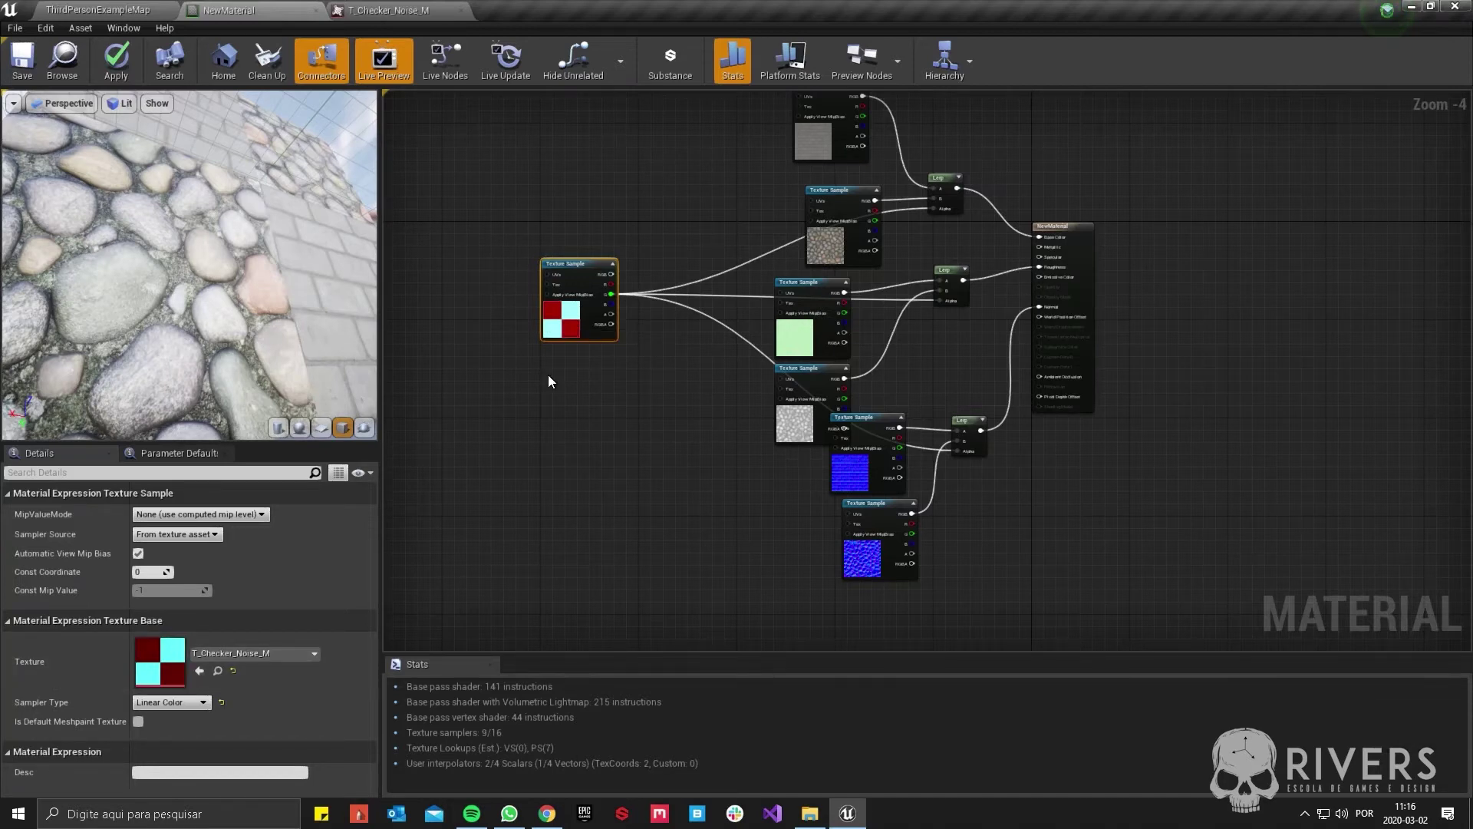
- Delete all Texture Sample and Lerp nodes, leaving only the NewMaterial output node
right_drag(641, 365, 628, 396)
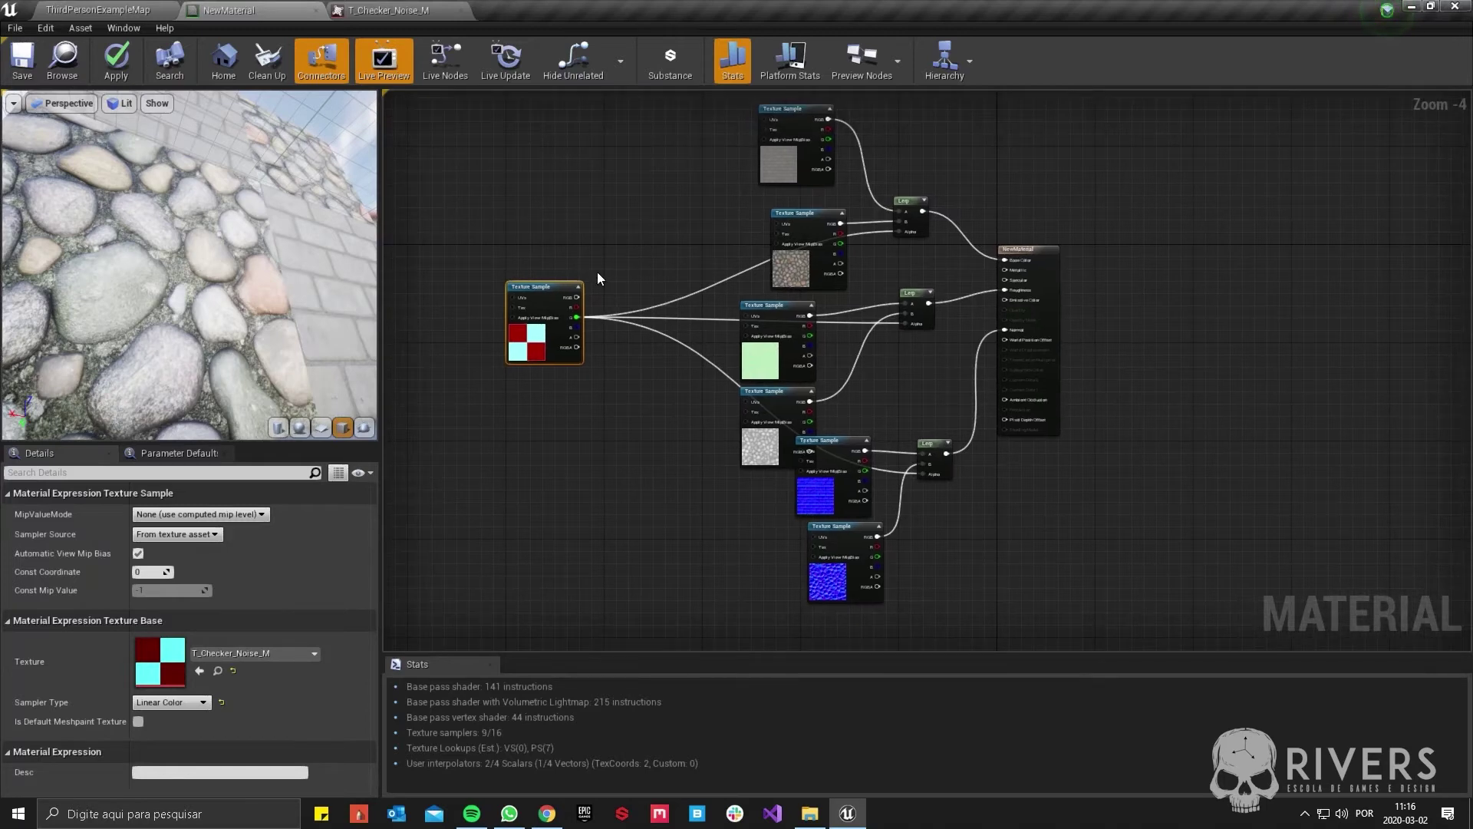
drag(519, 142, 957, 551)
key(Delete)
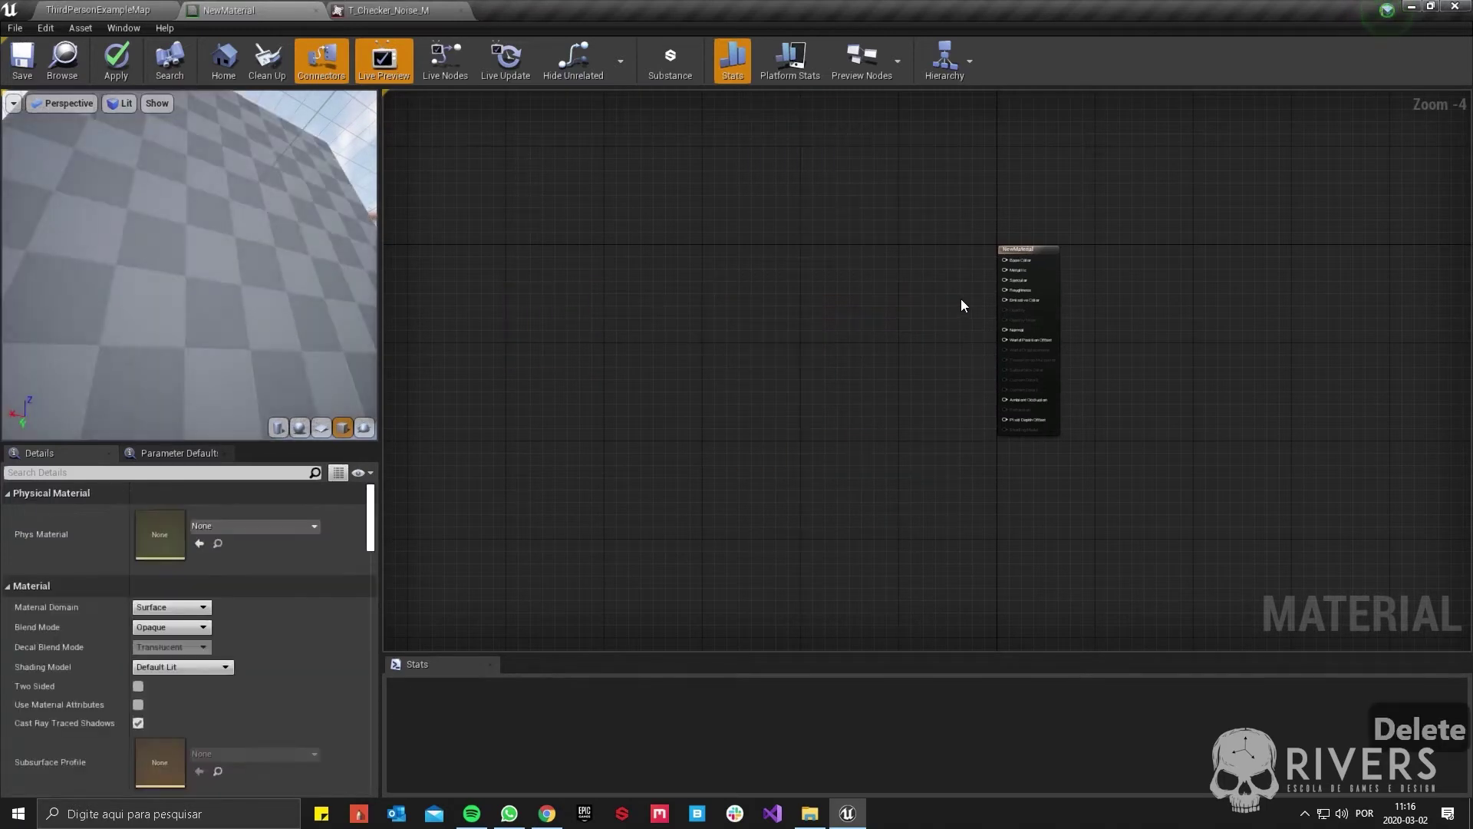
- Add a Constant3Vector node beside the NewMaterial output node and connect it to Emissive Color
scroll(835, 352, up, 4)
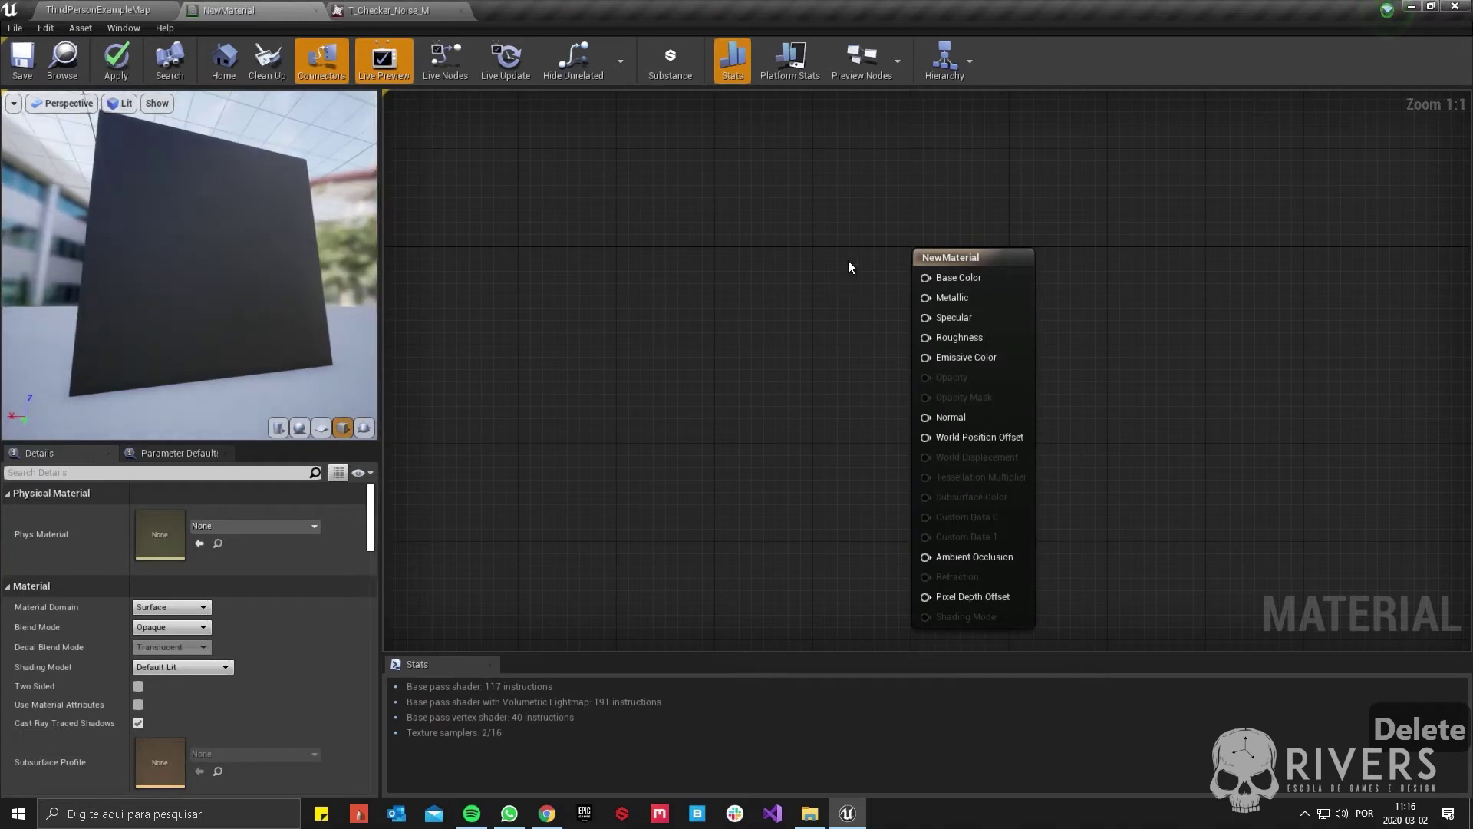
key(3)
click(814, 325)
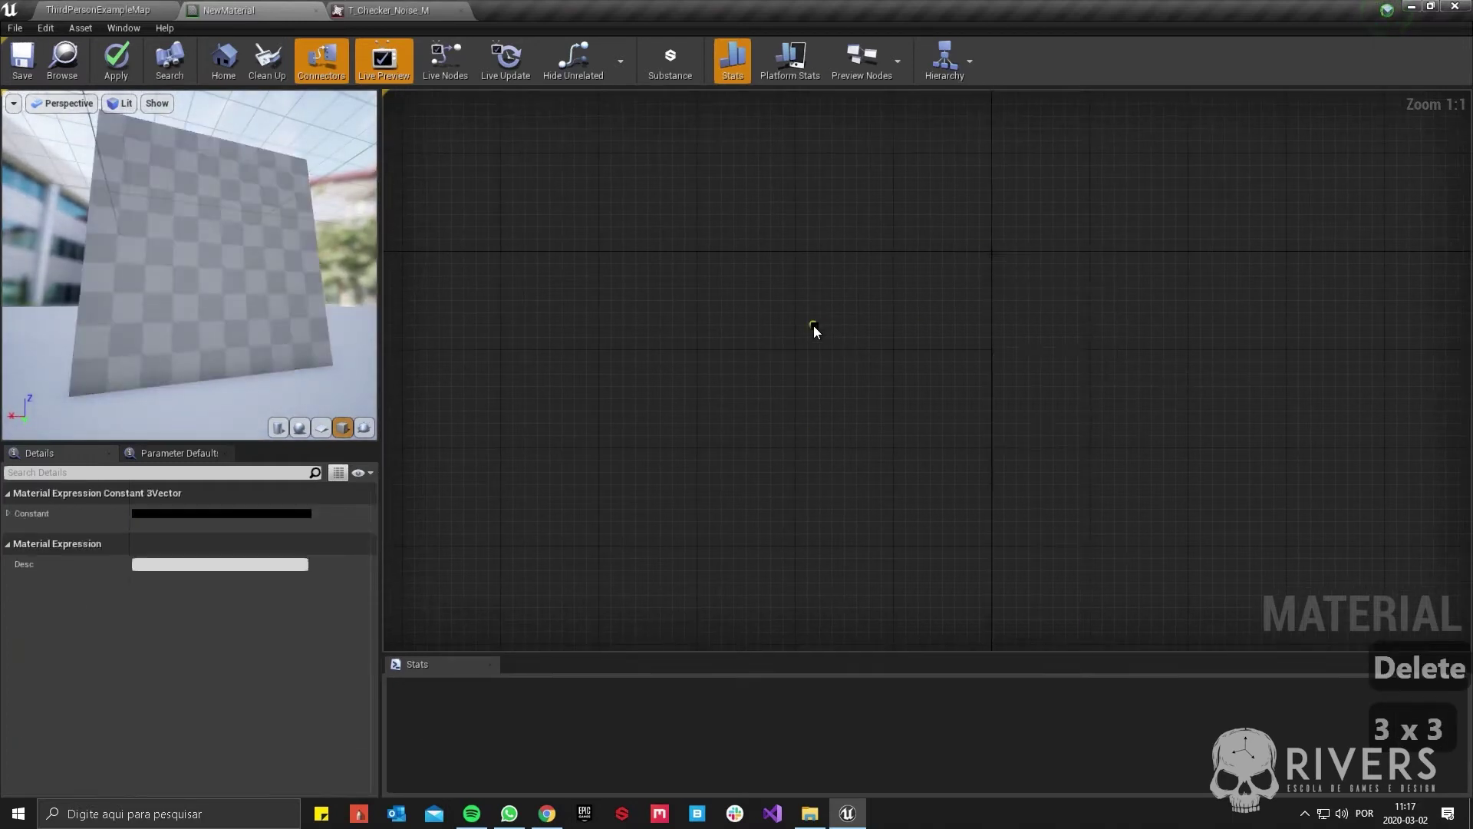
drag(873, 399, 794, 388)
drag(993, 358, 998, 362)
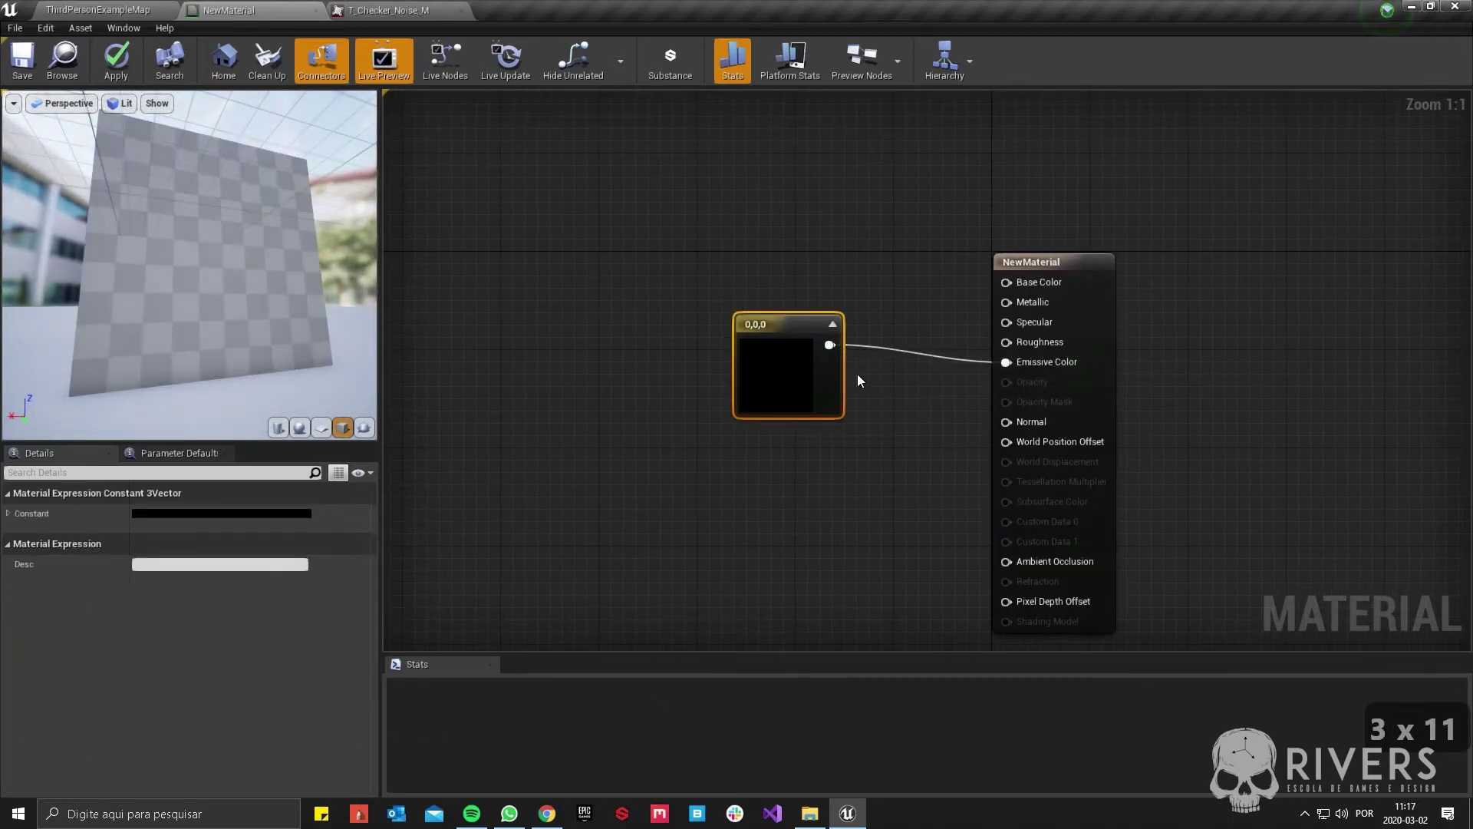
- Set the Constant3Vector's color to pure red (1,0,0) in the Color Picker
double_click(779, 360)
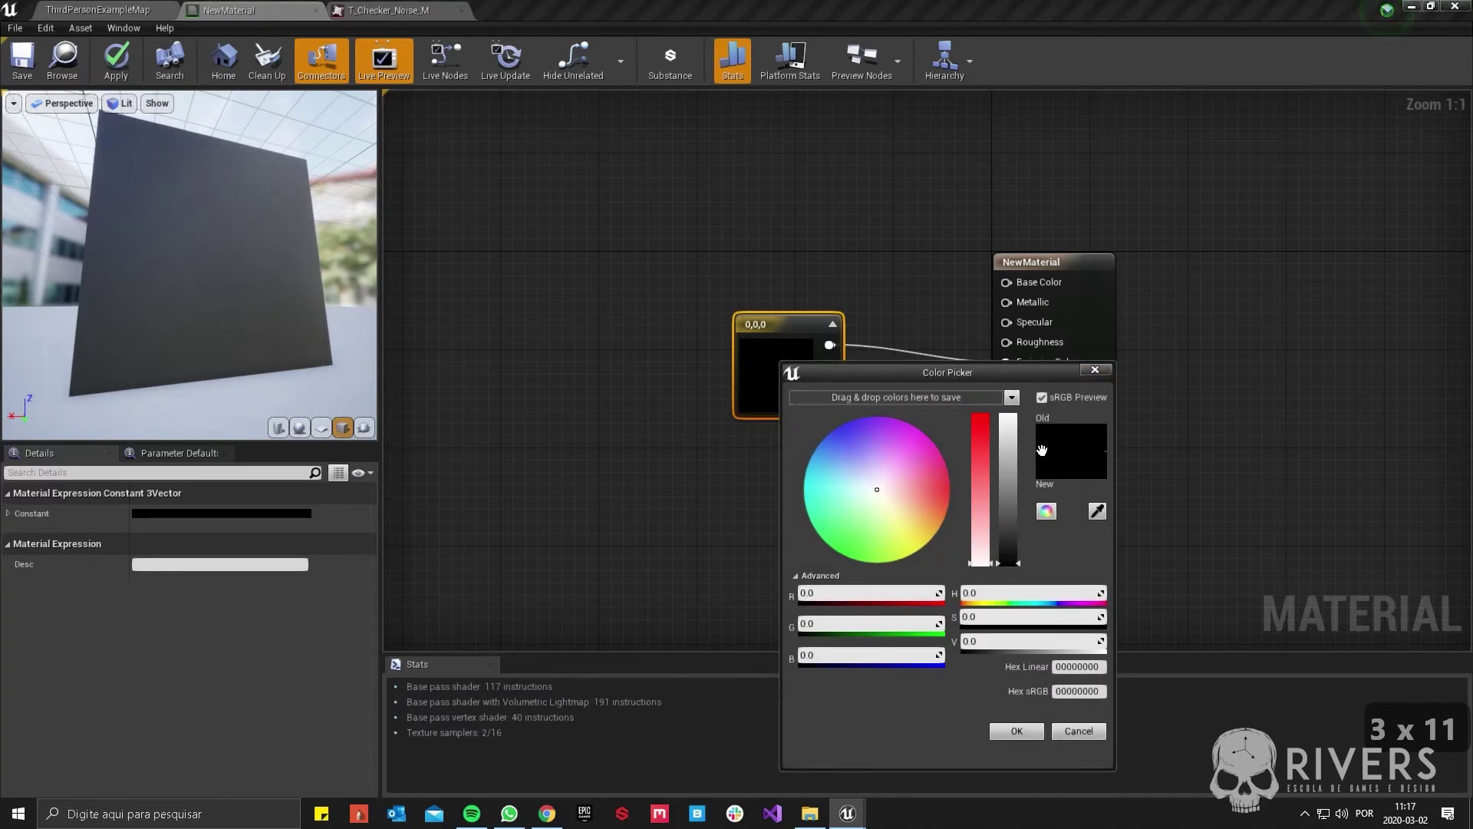
drag(979, 448, 980, 414)
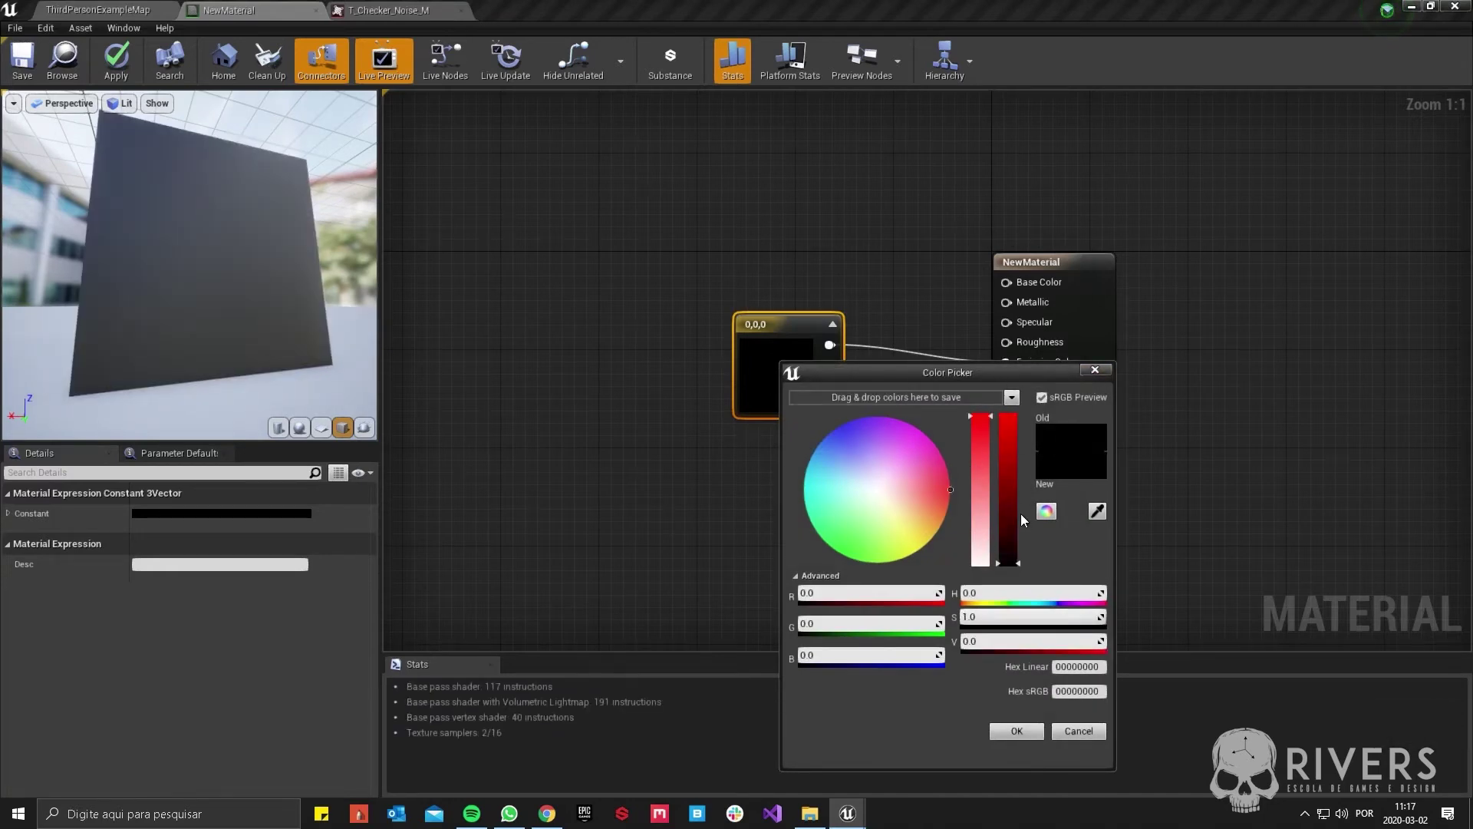
drag(1017, 513, 1001, 355)
click(1017, 730)
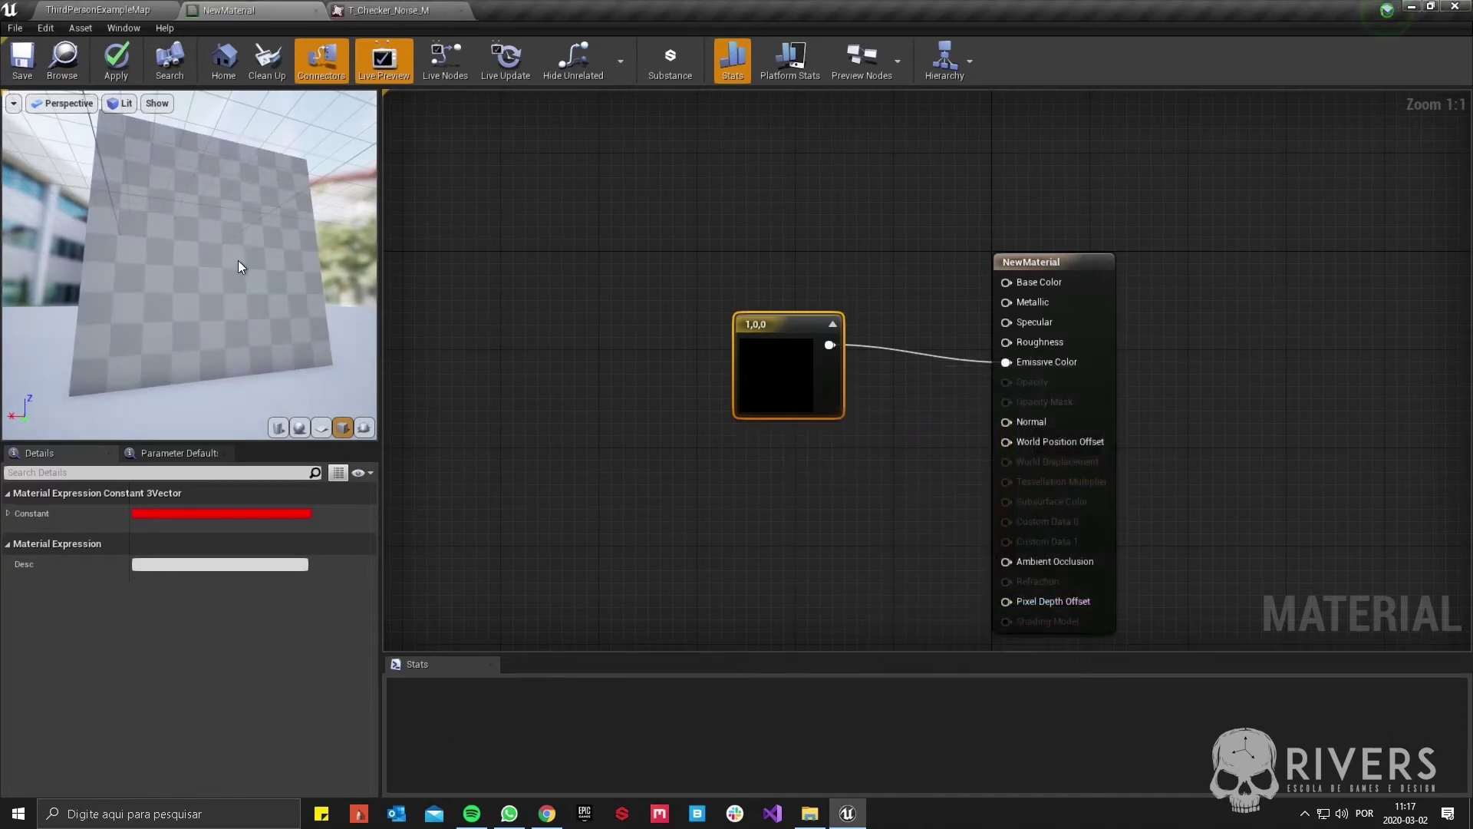
drag(233, 260, 75, 373)
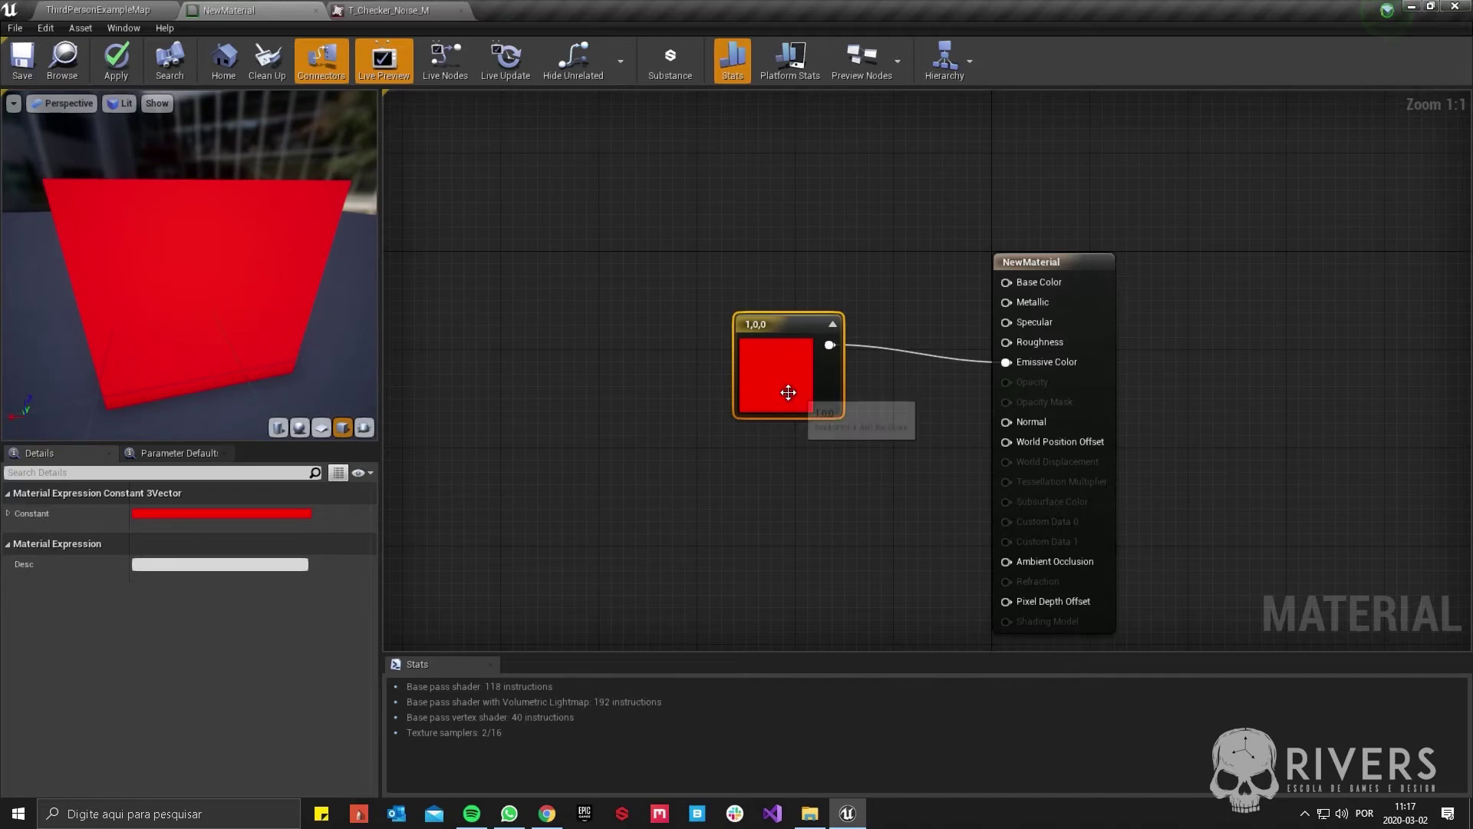
- Move the red constant farther from the output node, set its R value to 50, and inspect the preview
drag(789, 393, 737, 415)
click(9, 514)
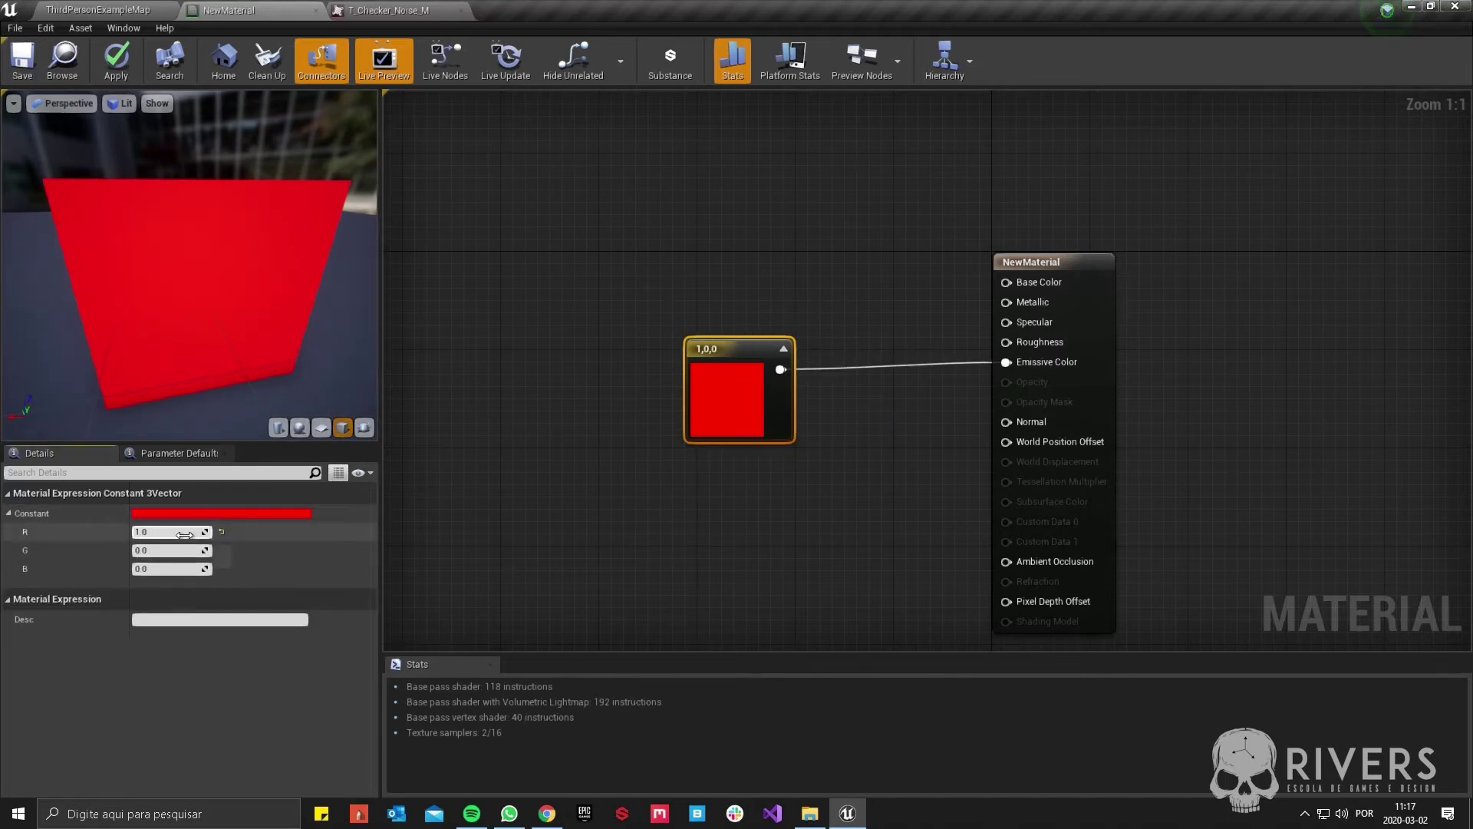
key(Return)
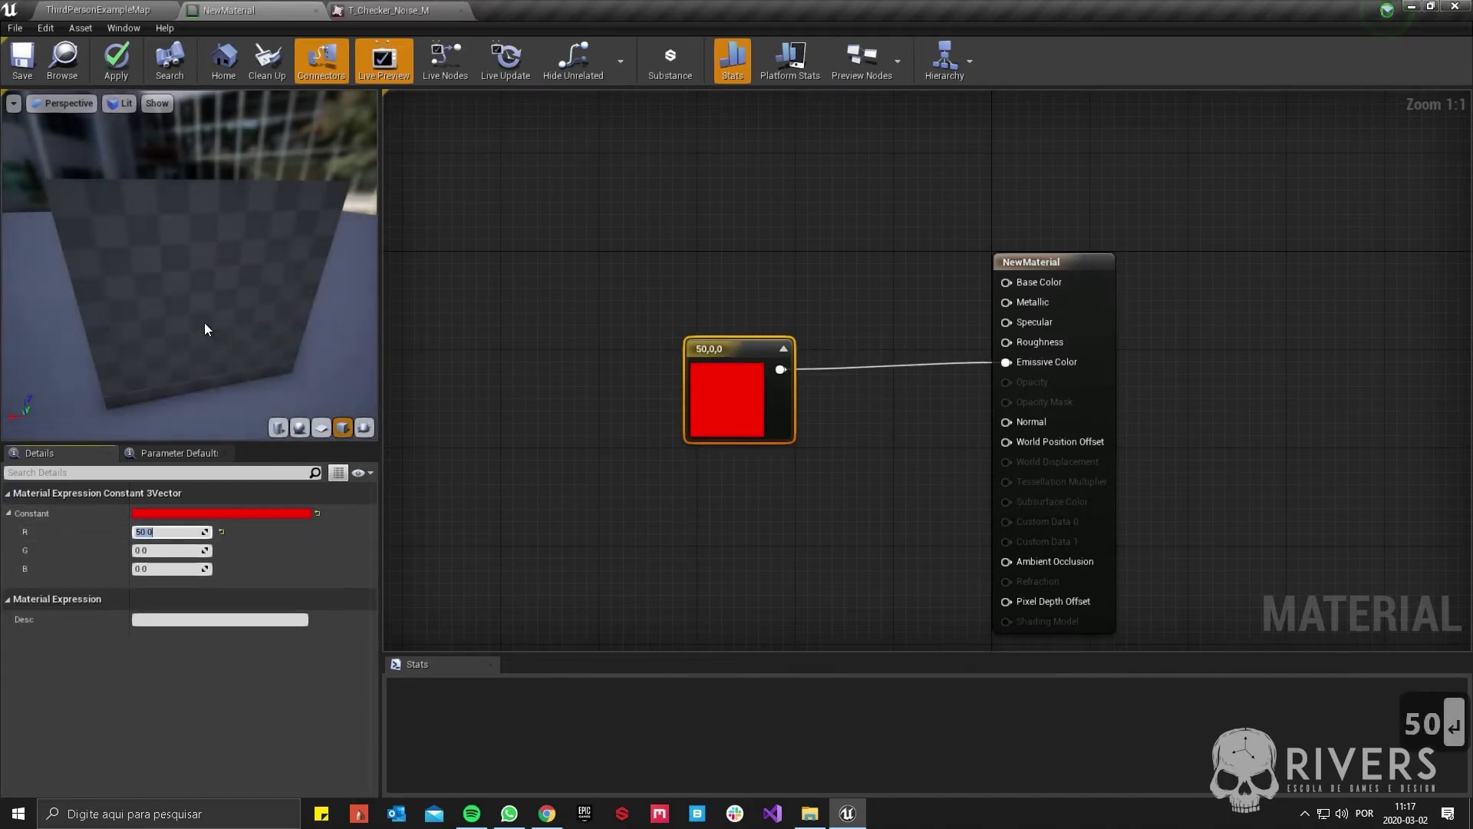
mouse_move(189, 304)
mouse_down()
mouse_move(291, 231)
mouse_move(246, 238)
mouse_move(207, 307)
mouse_up()
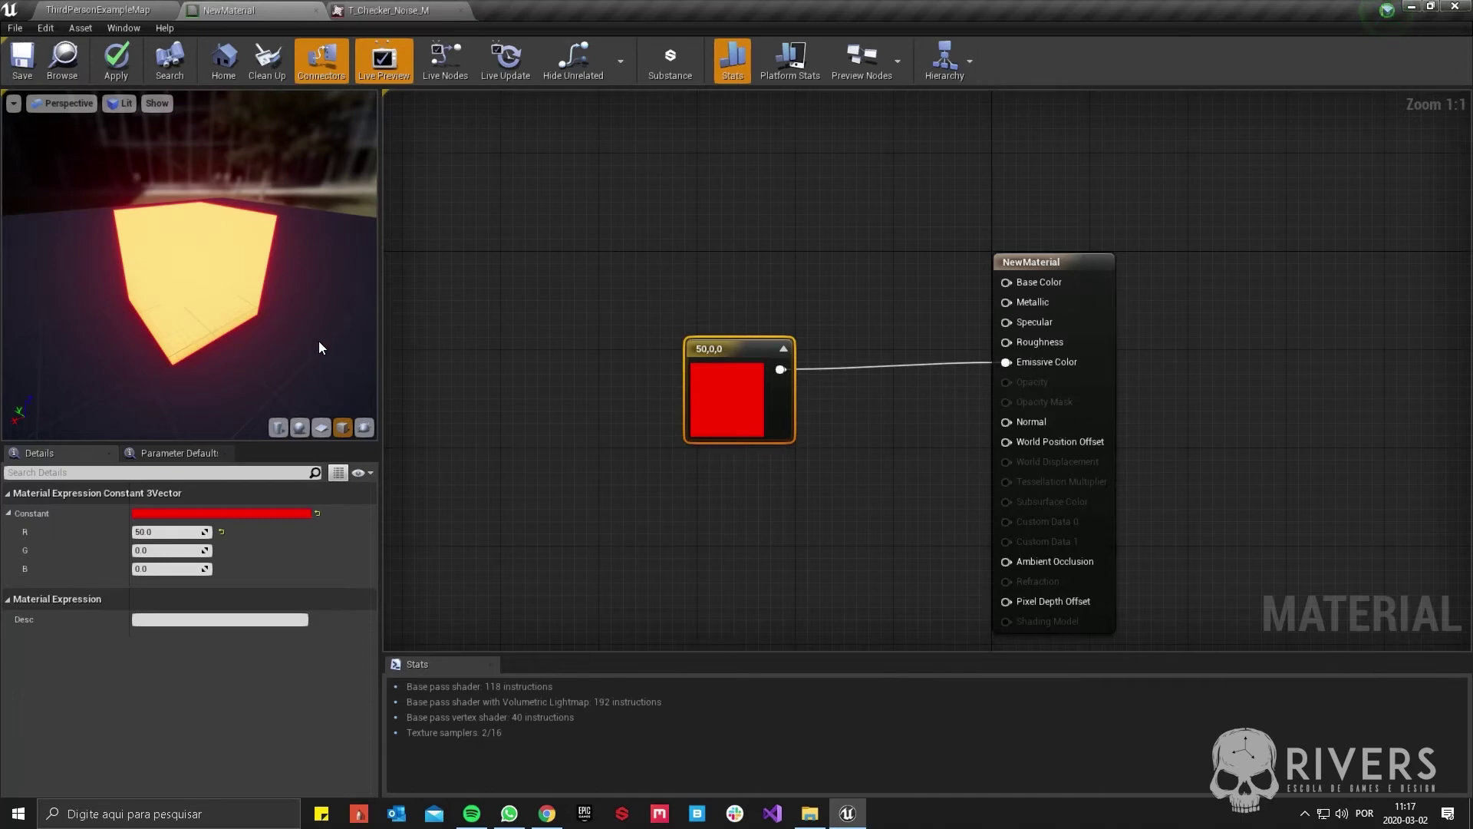
drag(250, 320, 204, 291)
- Disconnect the red constant from Emissive Color and delete it
right_drag(805, 436, 700, 379)
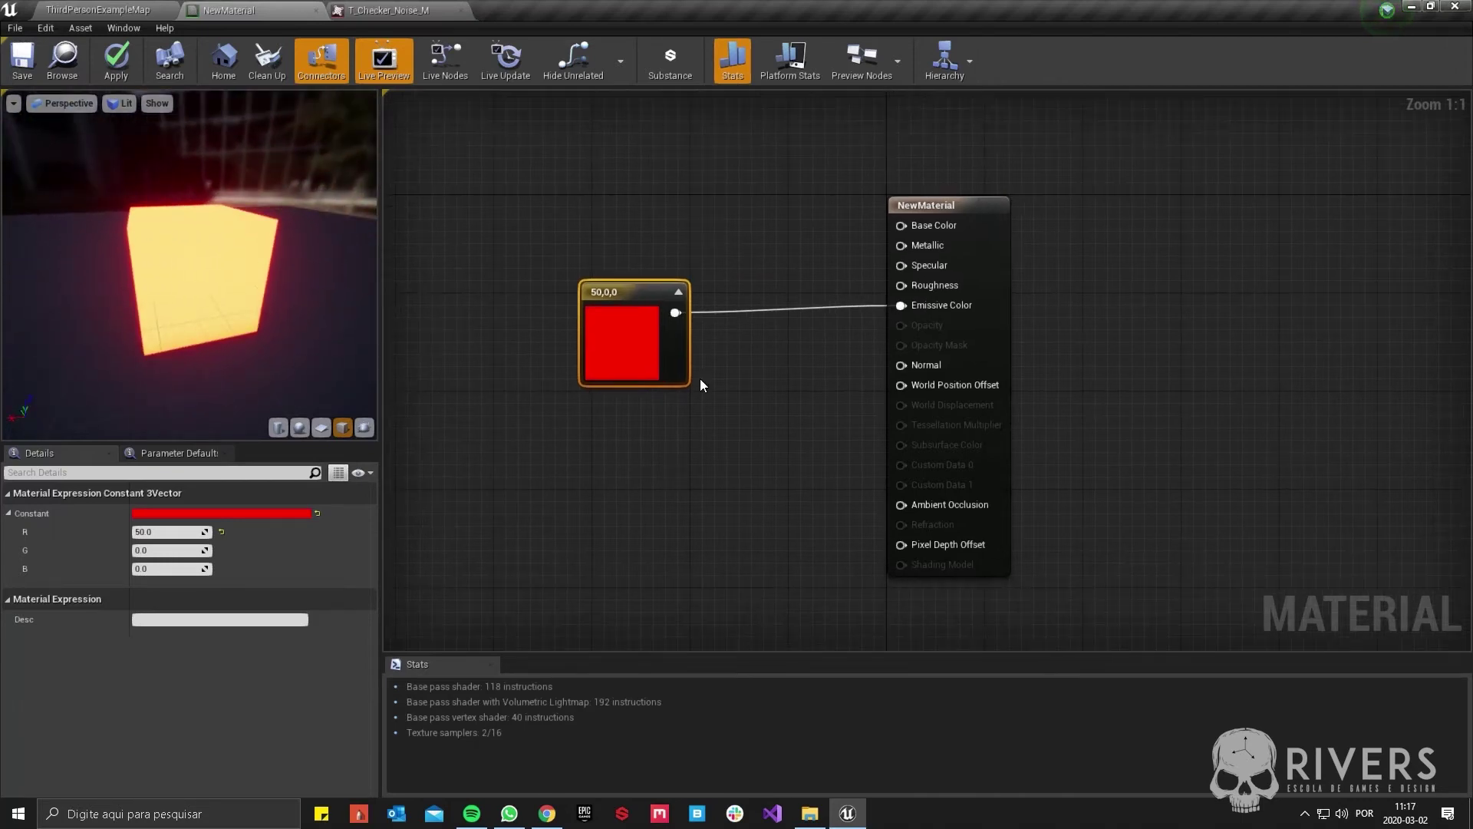
alt+click(683, 315)
right_drag(608, 367, 746, 421)
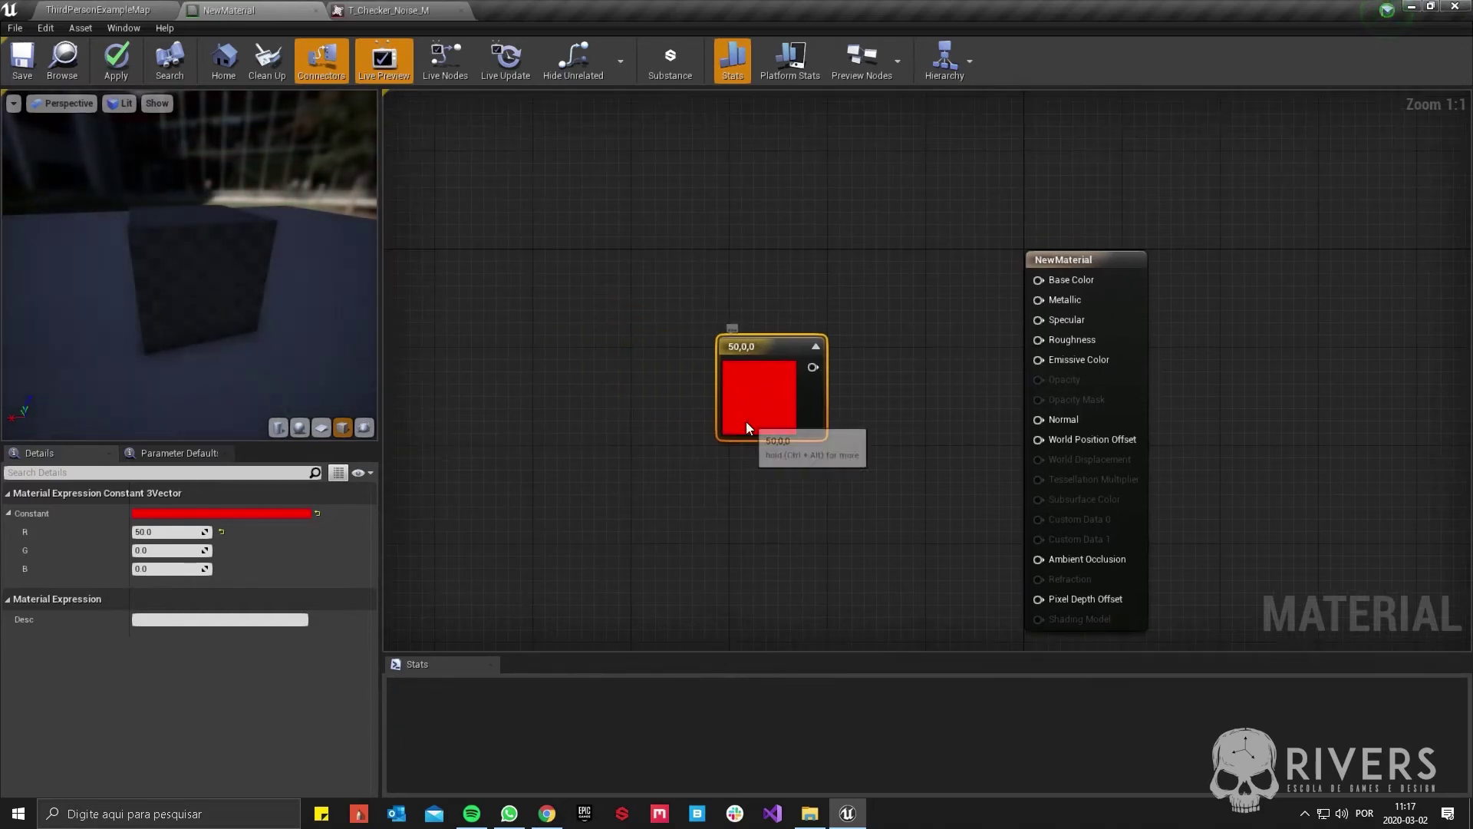
key(Delete)
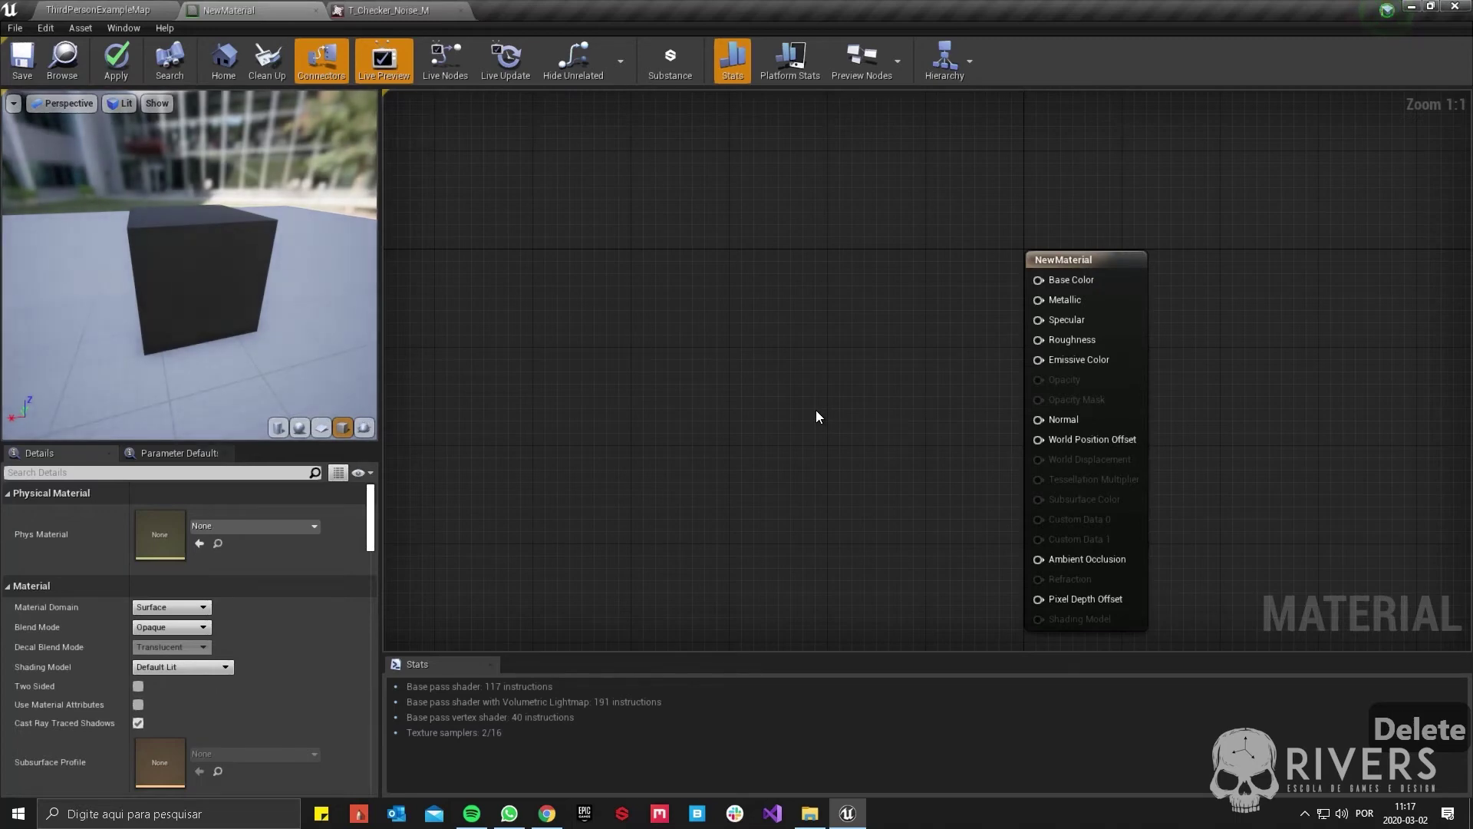
- Add a Texture Sample using T_Checker_Noise_M and connect its G channel to Emissive Color
right_drag(816, 417, 799, 380)
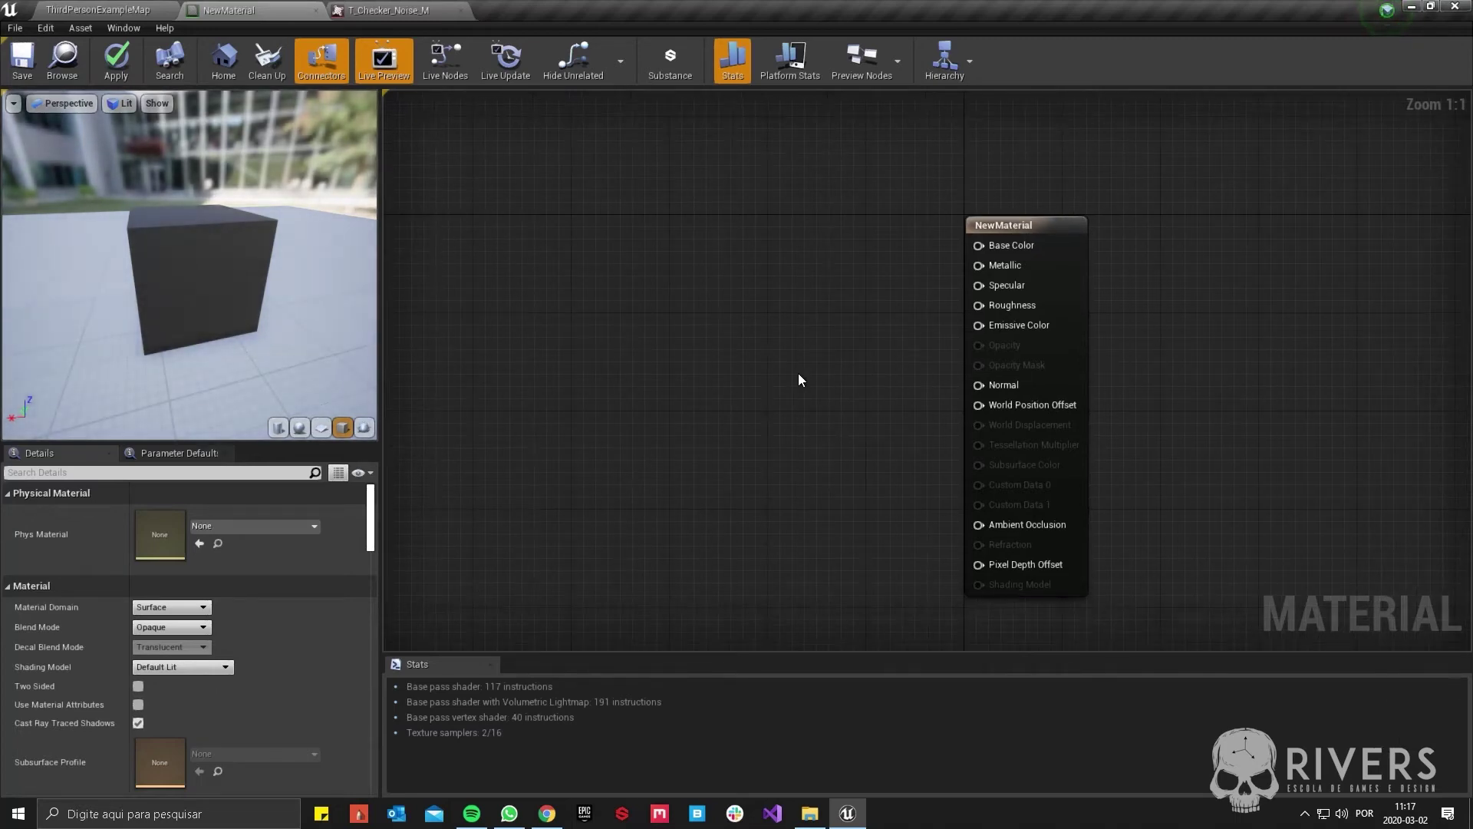
key(t)
click(693, 305)
drag(773, 423, 713, 395)
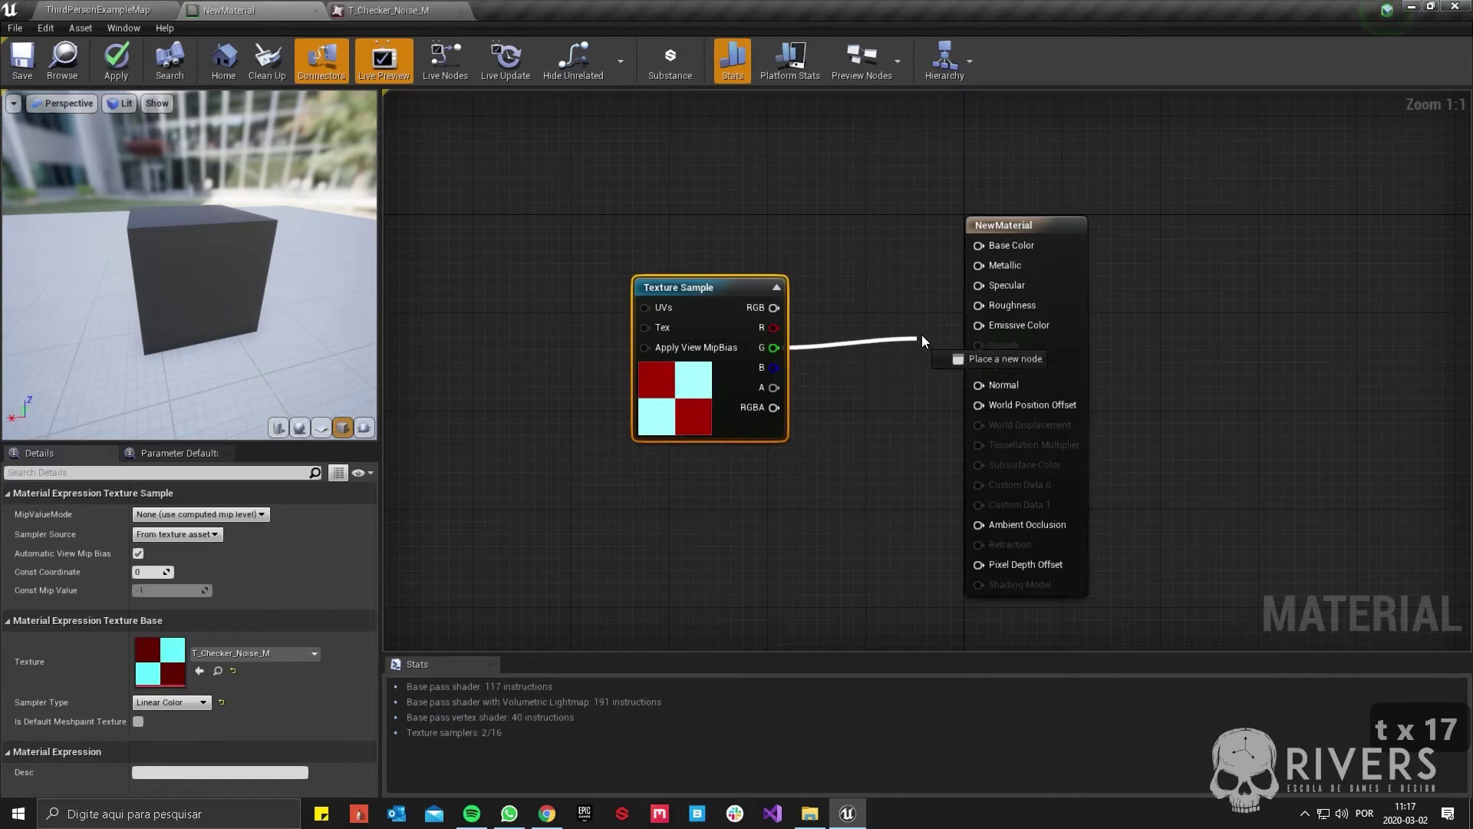
drag(978, 333, 979, 325)
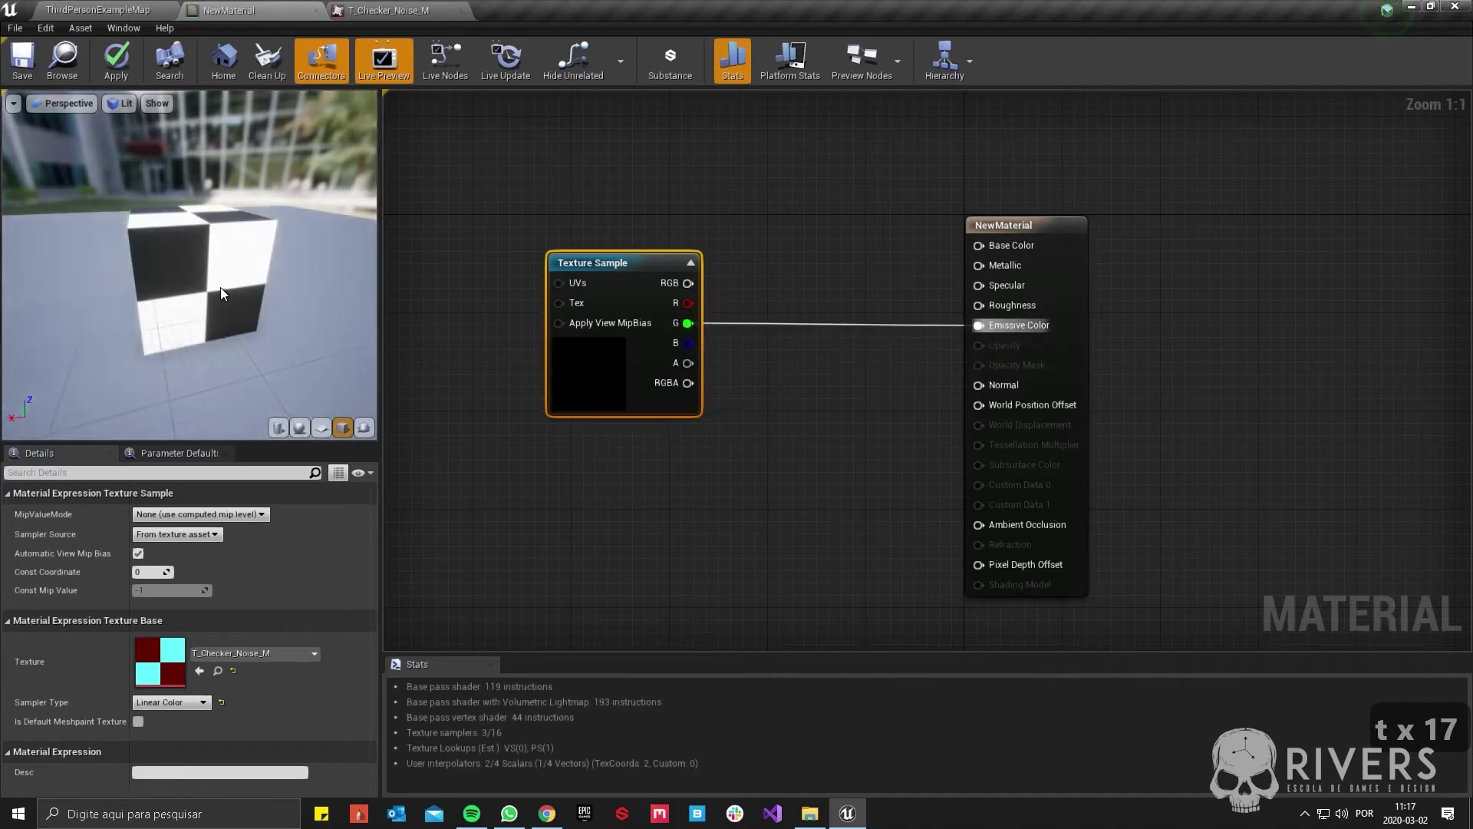
- Insert a Multiply node between the checker sample and the output, with the G channel in A and its result in Emissive Color
right_drag(605, 373, 758, 391)
drag(758, 391, 669, 393)
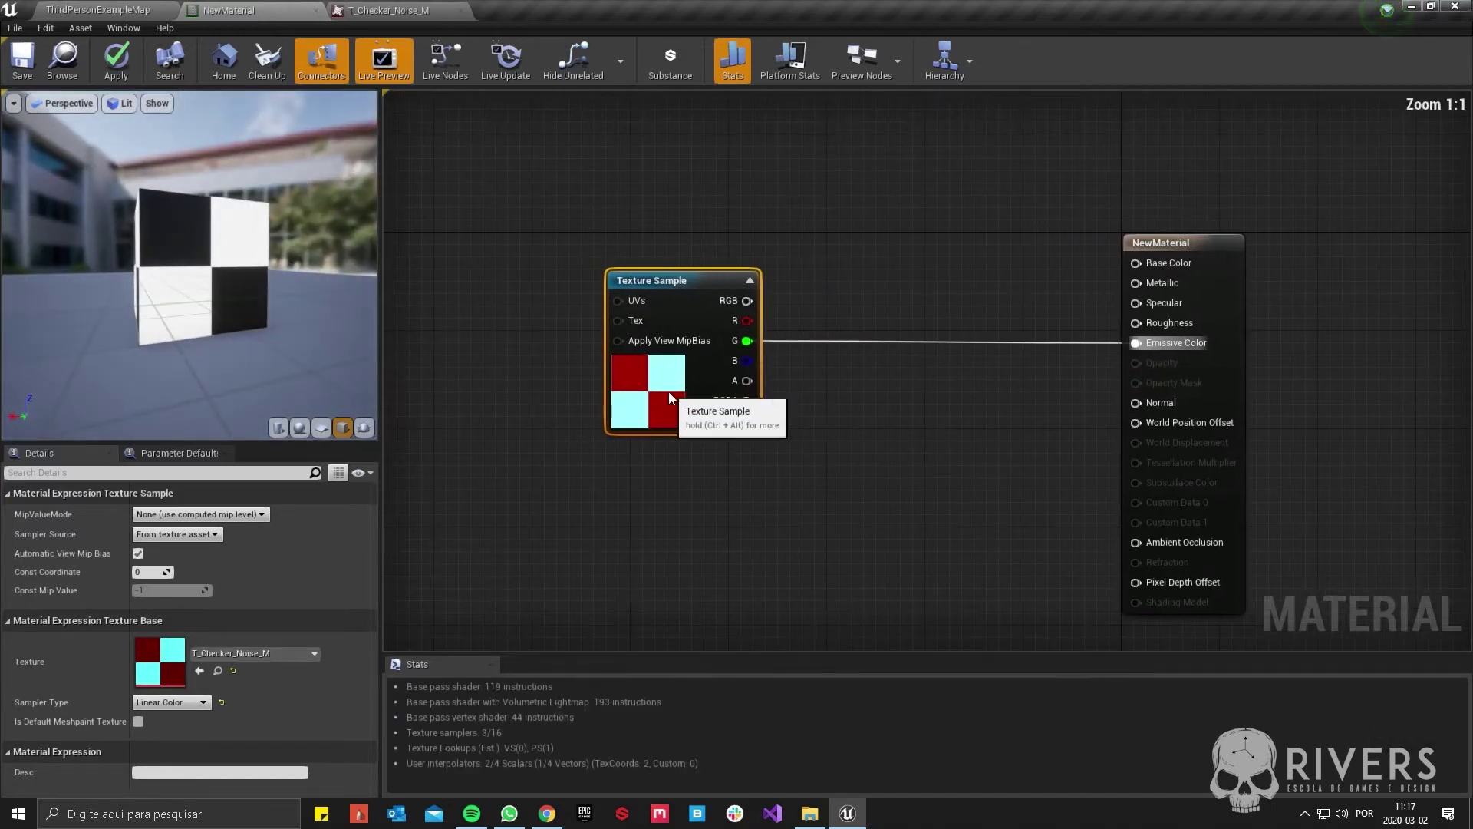
click(904, 353)
drag(749, 341, 914, 376)
drag(1110, 352, 1137, 343)
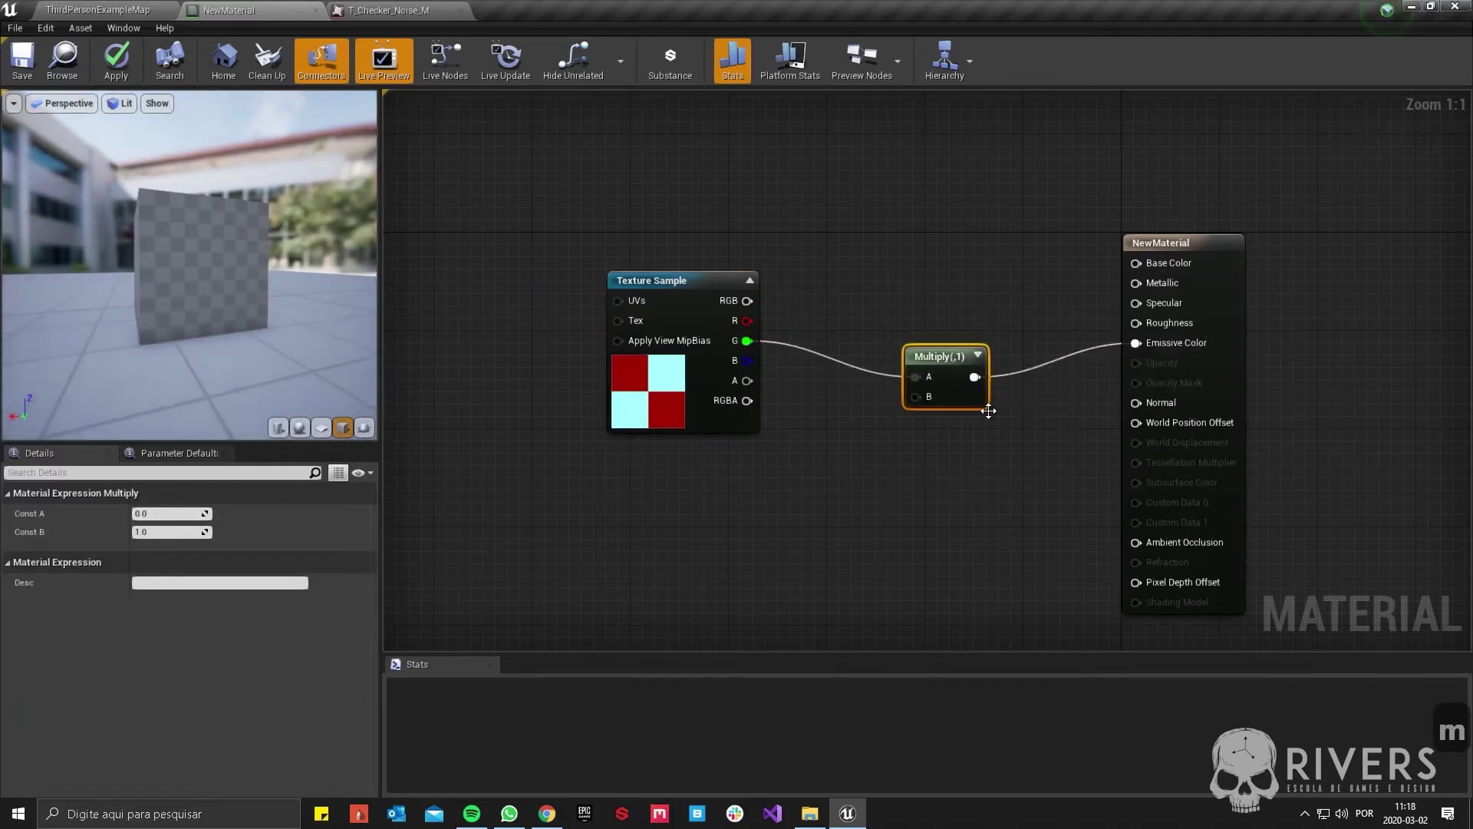
- Add a Constant3Vector below the checker sample, connect it to the Multiply's B input, and set its G value to 1
key(3)
click(776, 473)
drag(872, 502, 917, 398)
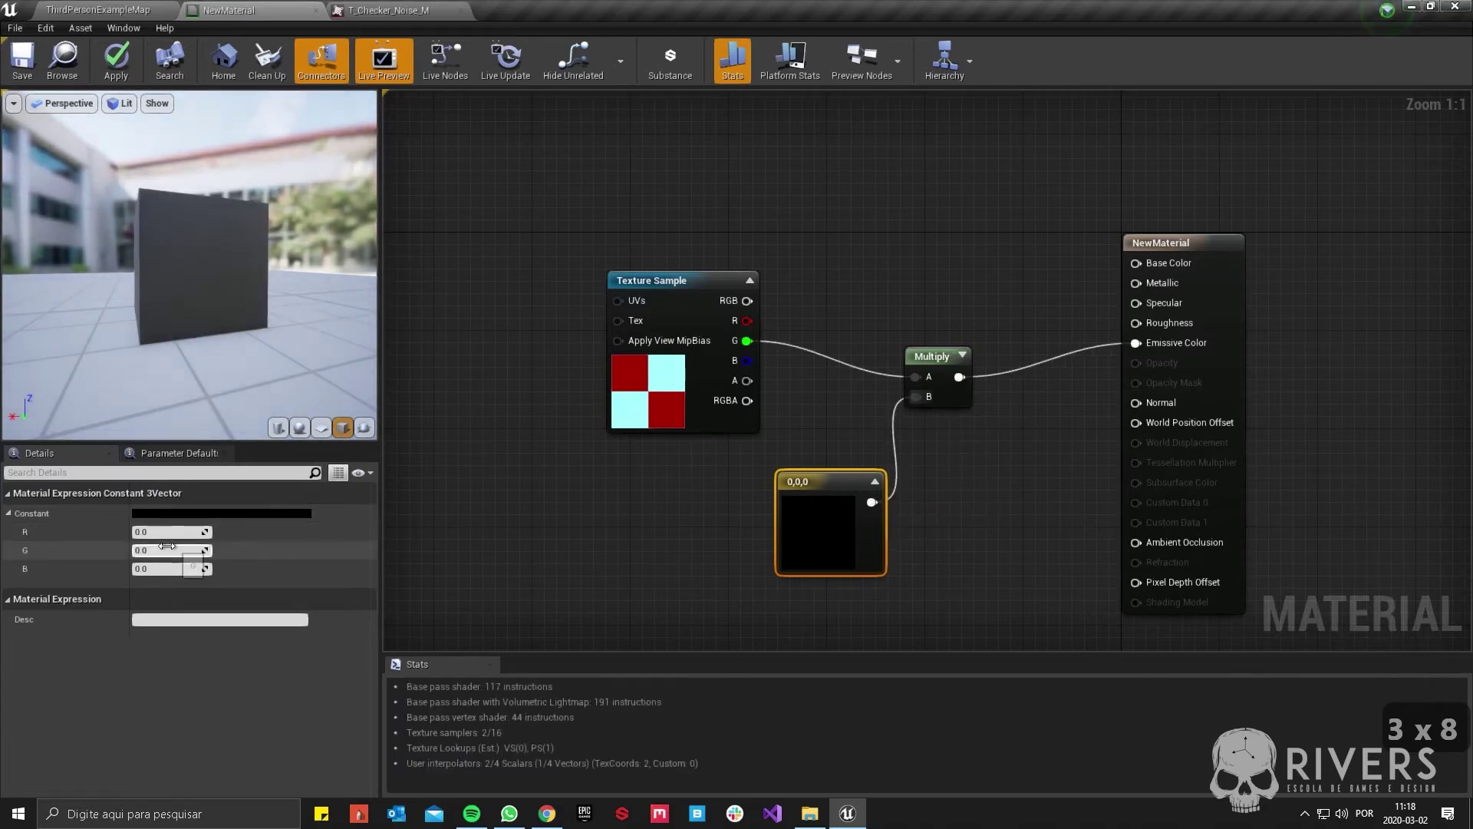
click(168, 548)
text(1)
key(Return)
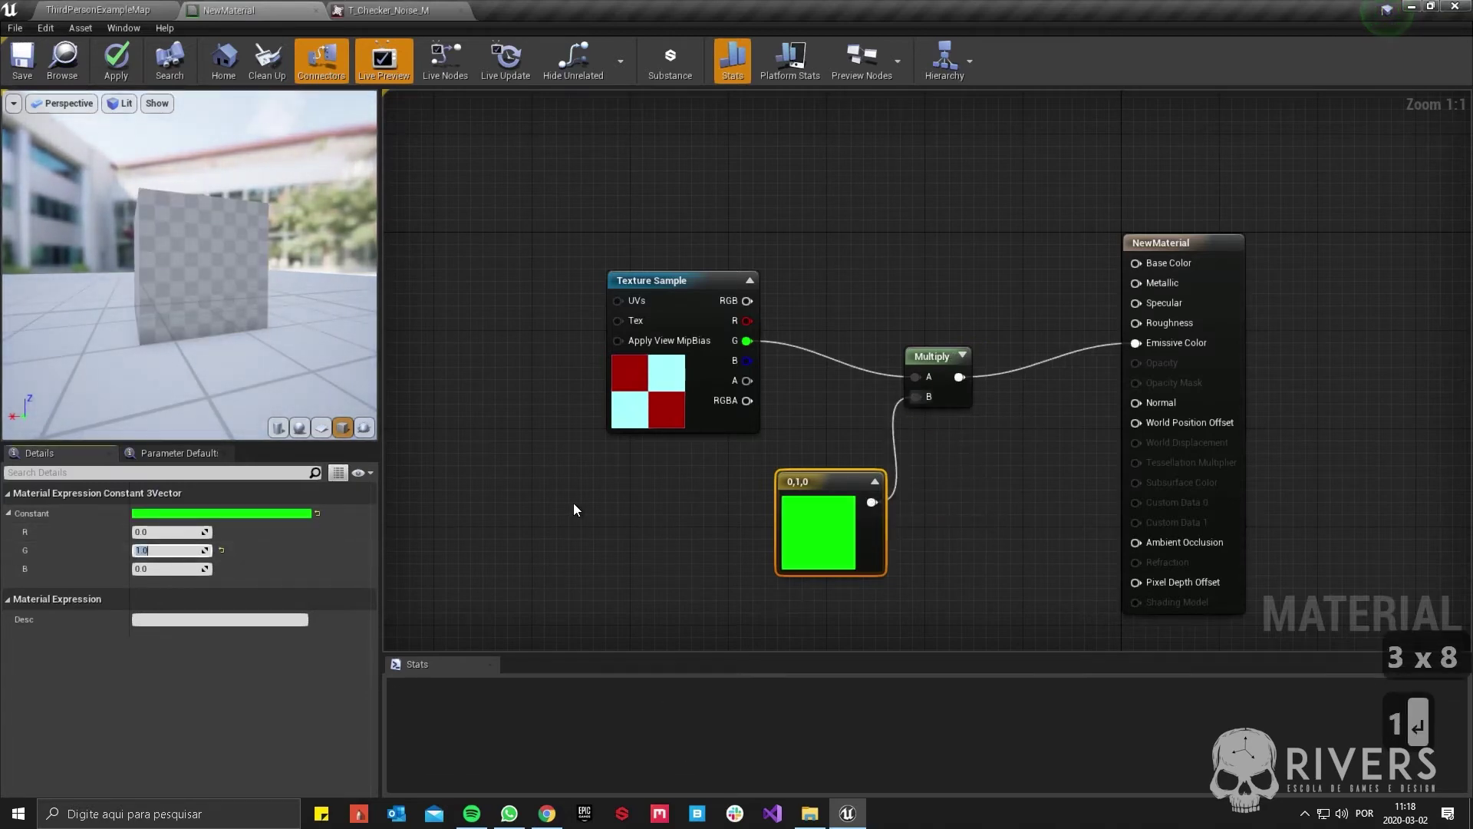
click(572, 507)
right_drag(507, 525, 615, 552)
drag(145, 295, 194, 264)
right_drag(677, 507, 854, 475)
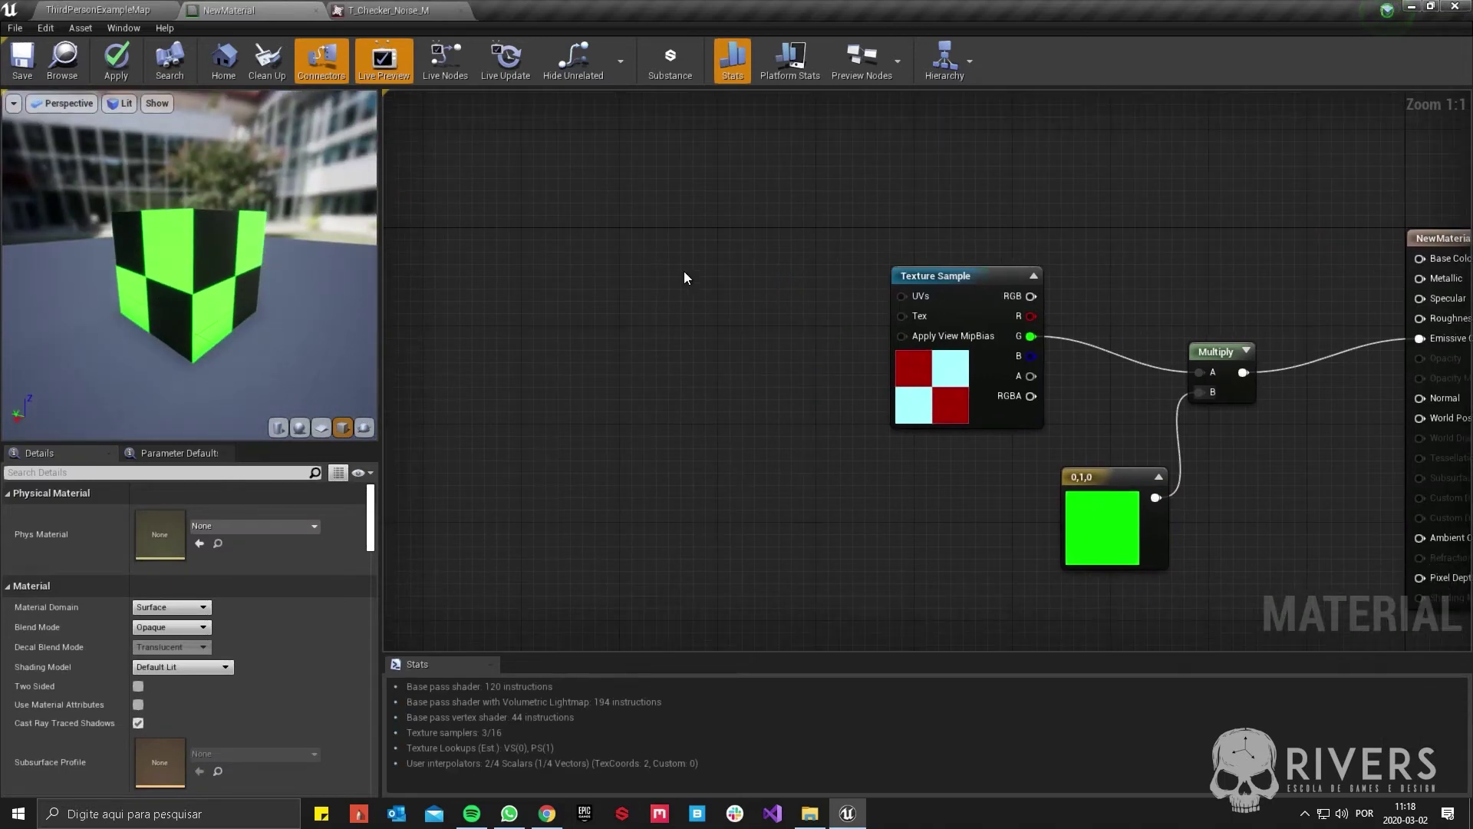
- Move the checker, green constant and Multiply nodes left, and insert a second Multiply between the first one's output and Emissive Color
right_drag(852, 408, 520, 384)
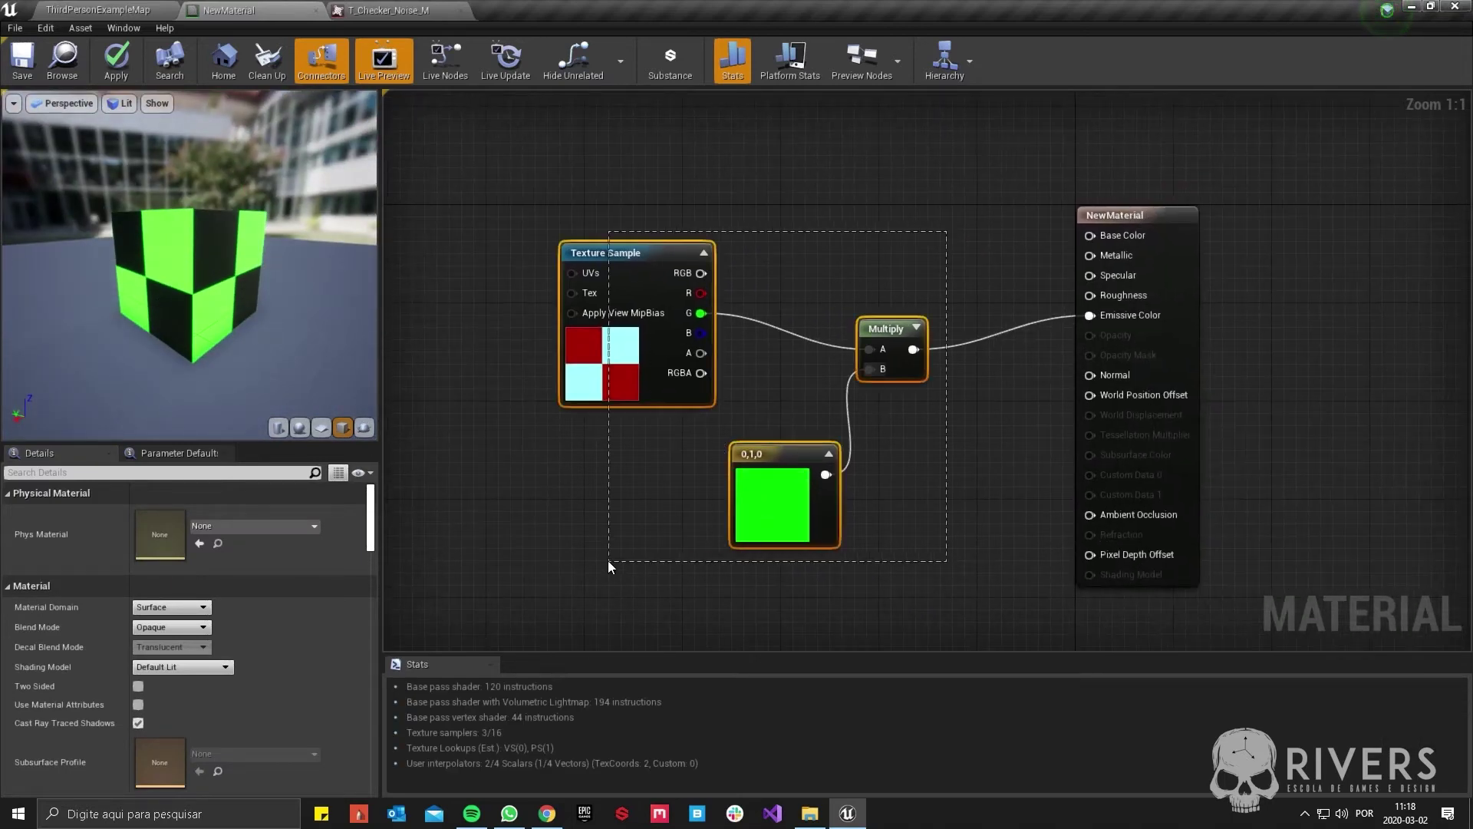
drag(609, 566, 608, 565)
drag(653, 389, 461, 407)
click(843, 291)
click(842, 292)
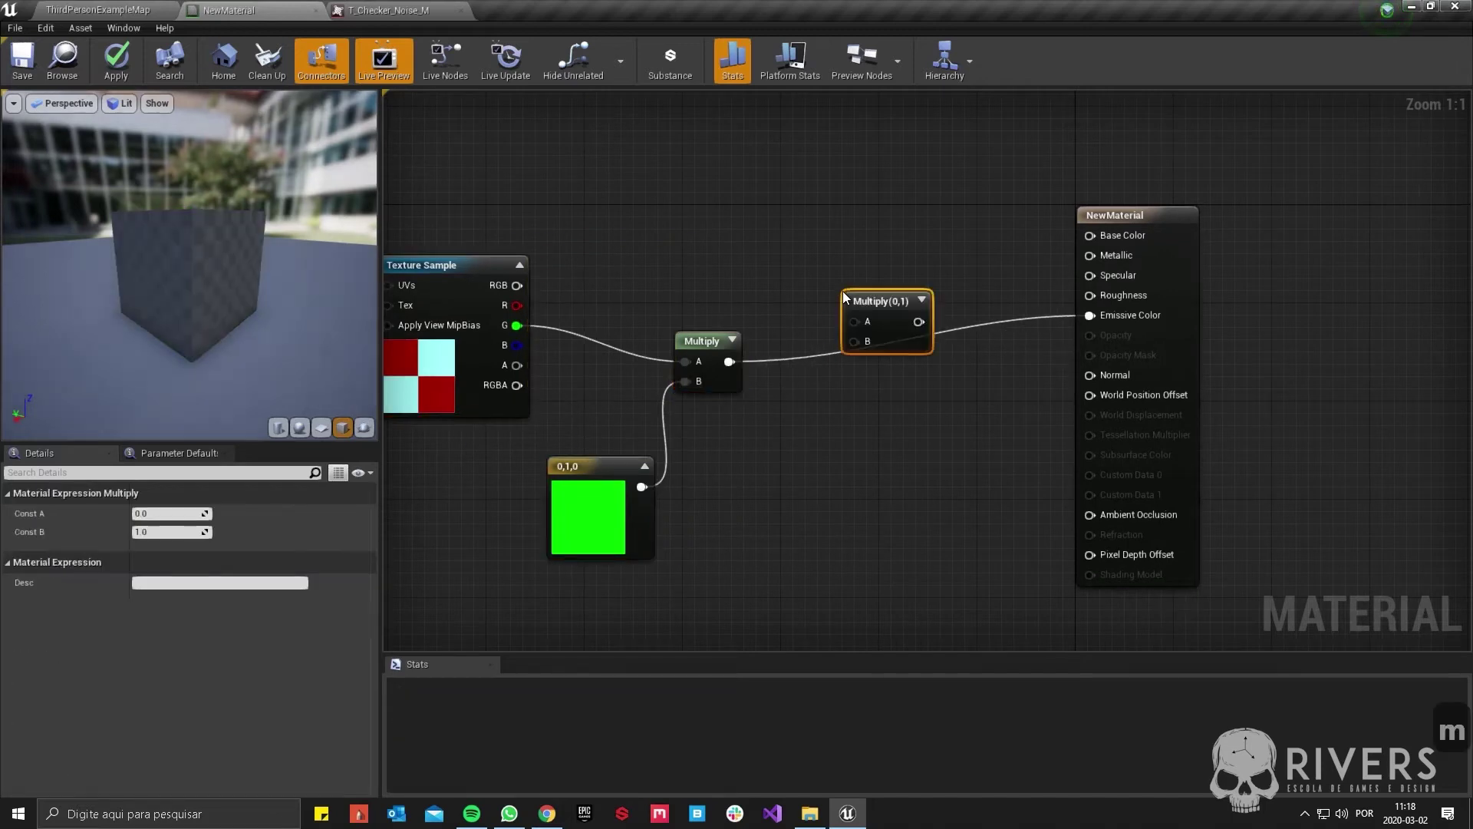
drag(729, 362, 861, 322)
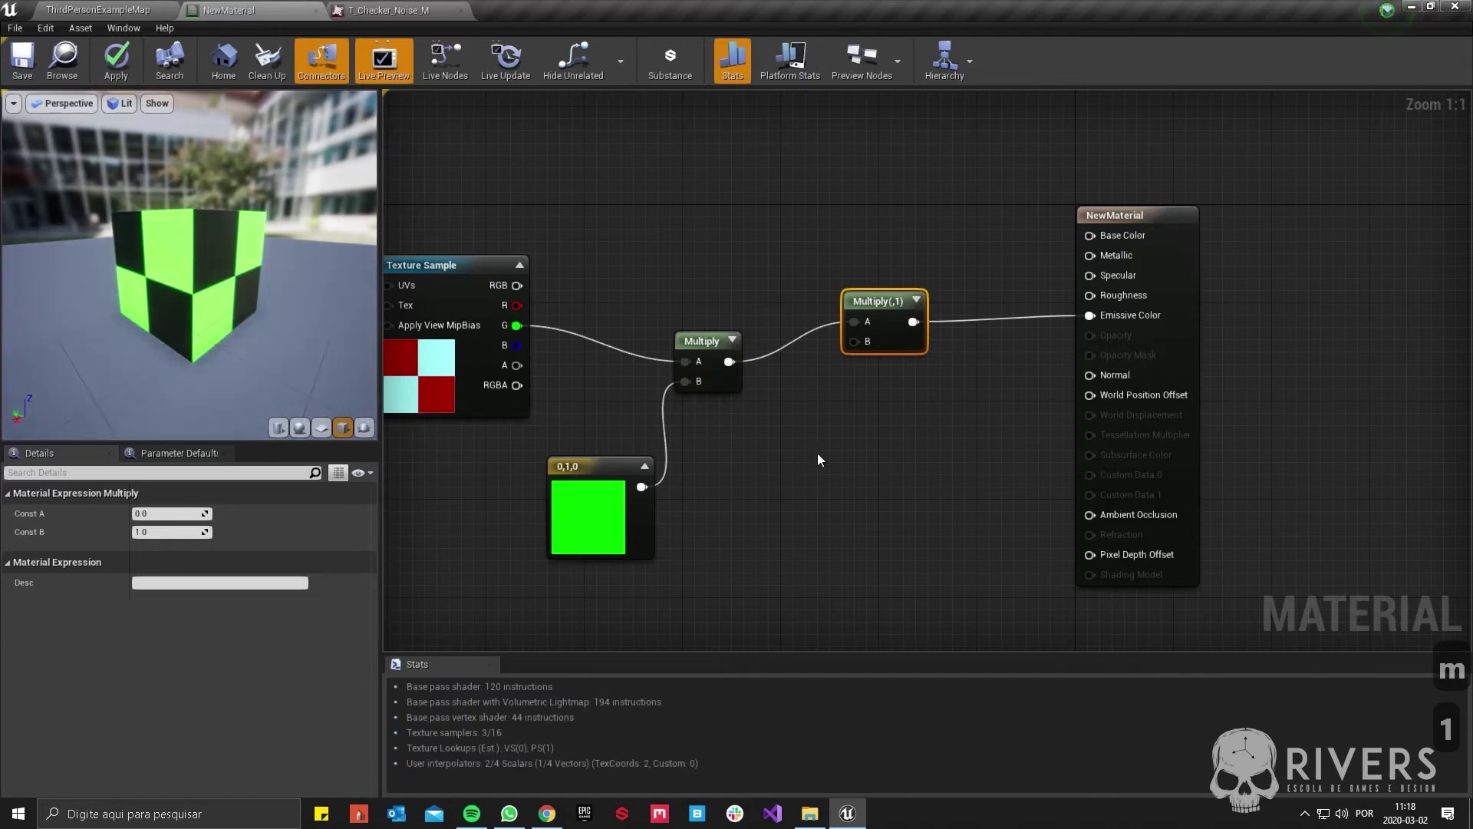
- Add a Constant node, connect it to the second Multiply's B input, and set its value to 20
click(813, 455)
drag(832, 481, 853, 342)
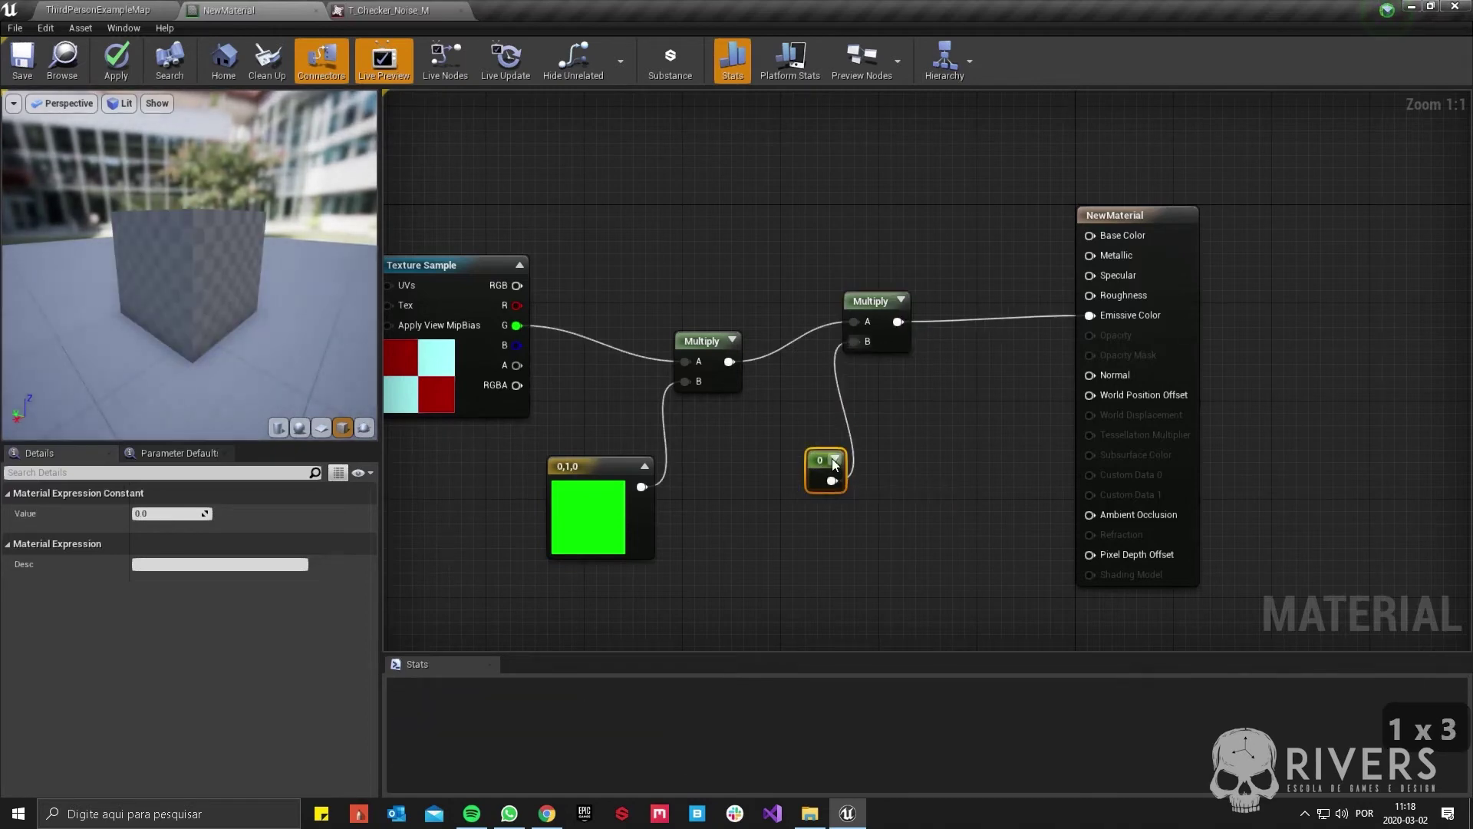
drag(825, 470, 800, 446)
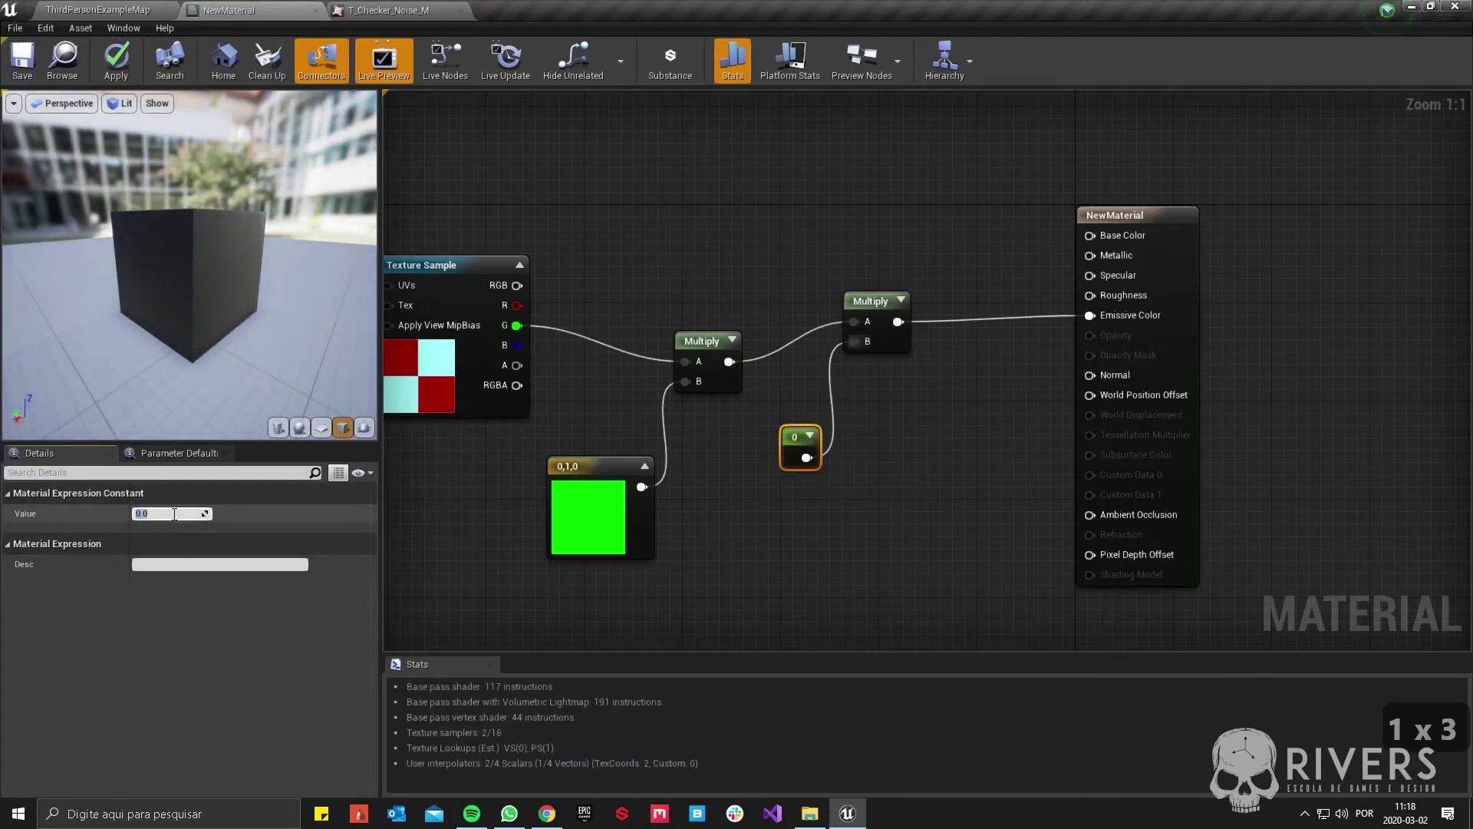
text(20)
key(Return)
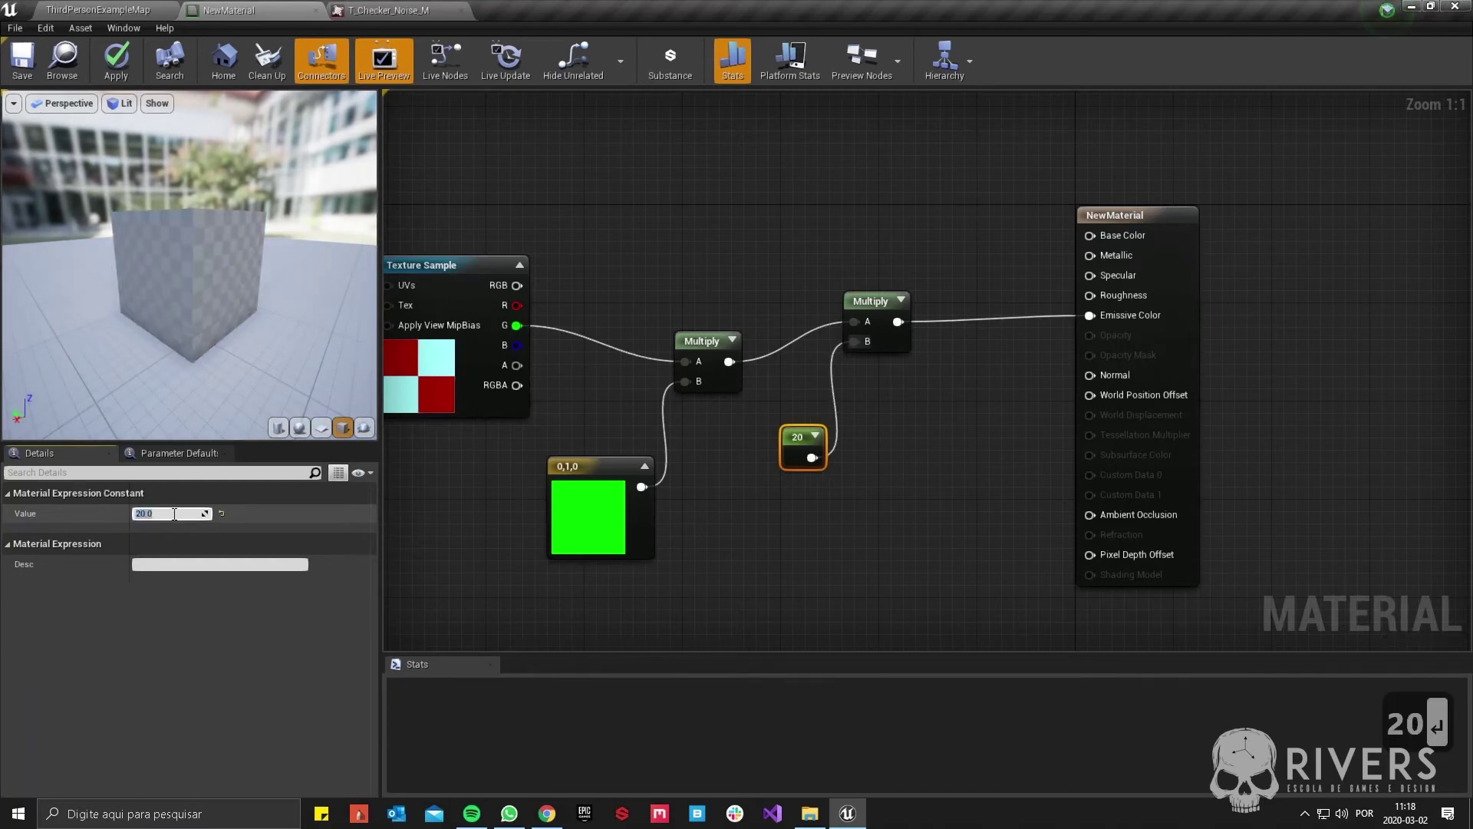
drag(92, 281, 153, 253)
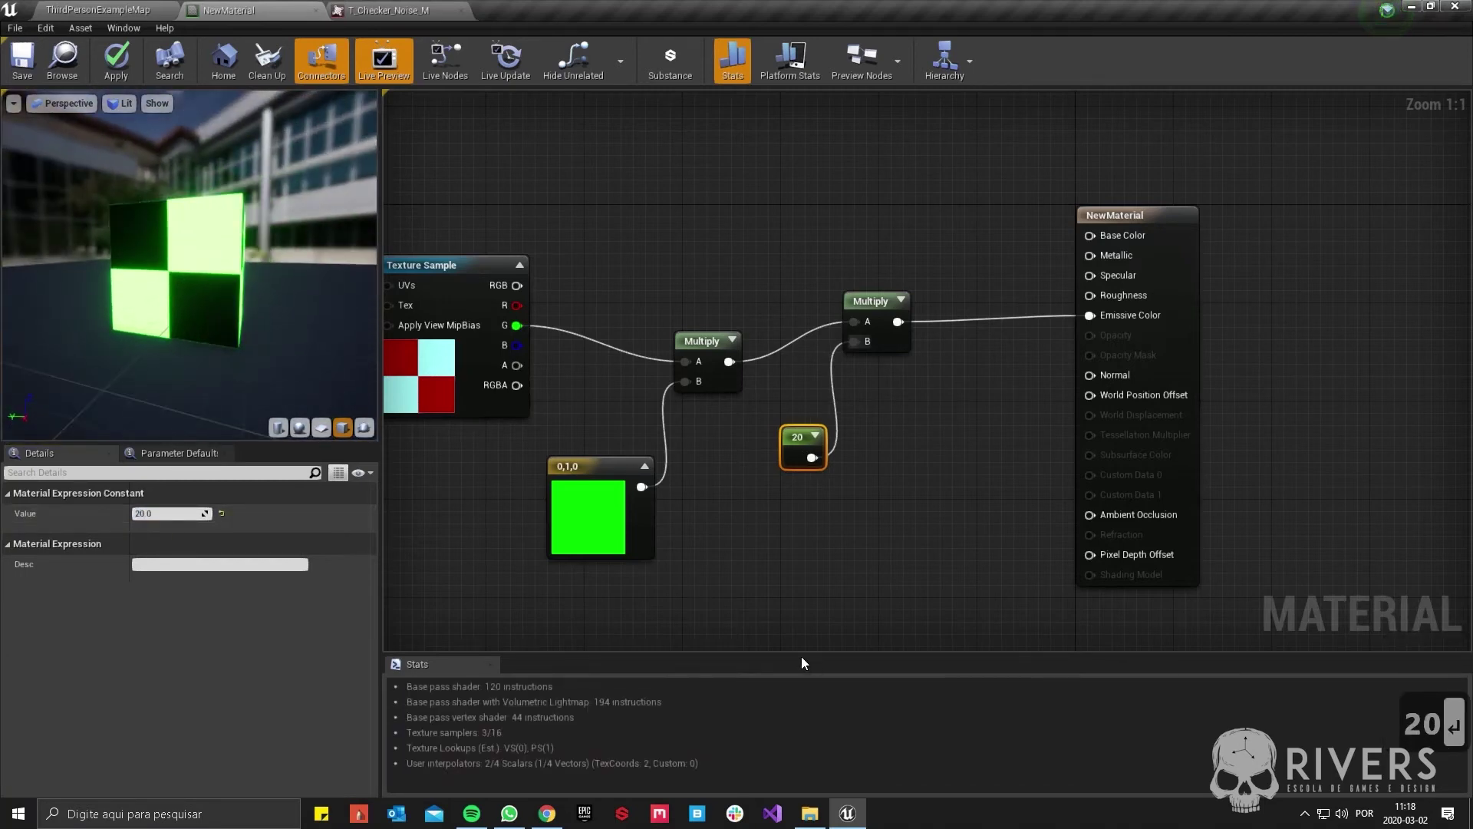
- Add a TextureCoordinate node in the empty graph area to the left of the checker Texture Sample
right_drag(703, 584, 1158, 595)
right_drag(763, 315, 840, 315)
drag(121, 186, 192, 230)
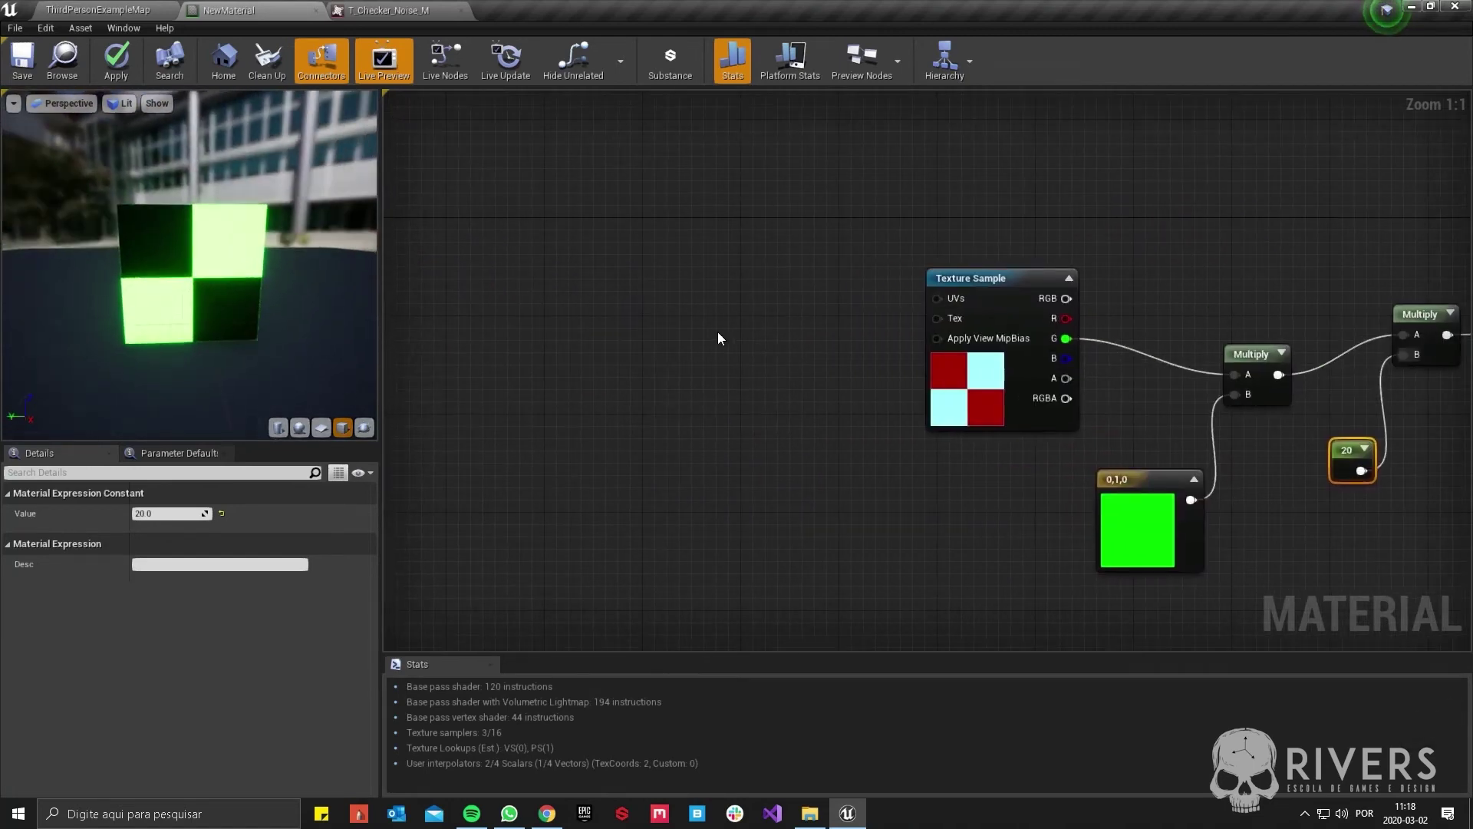
right_click(571, 240)
text(coo)
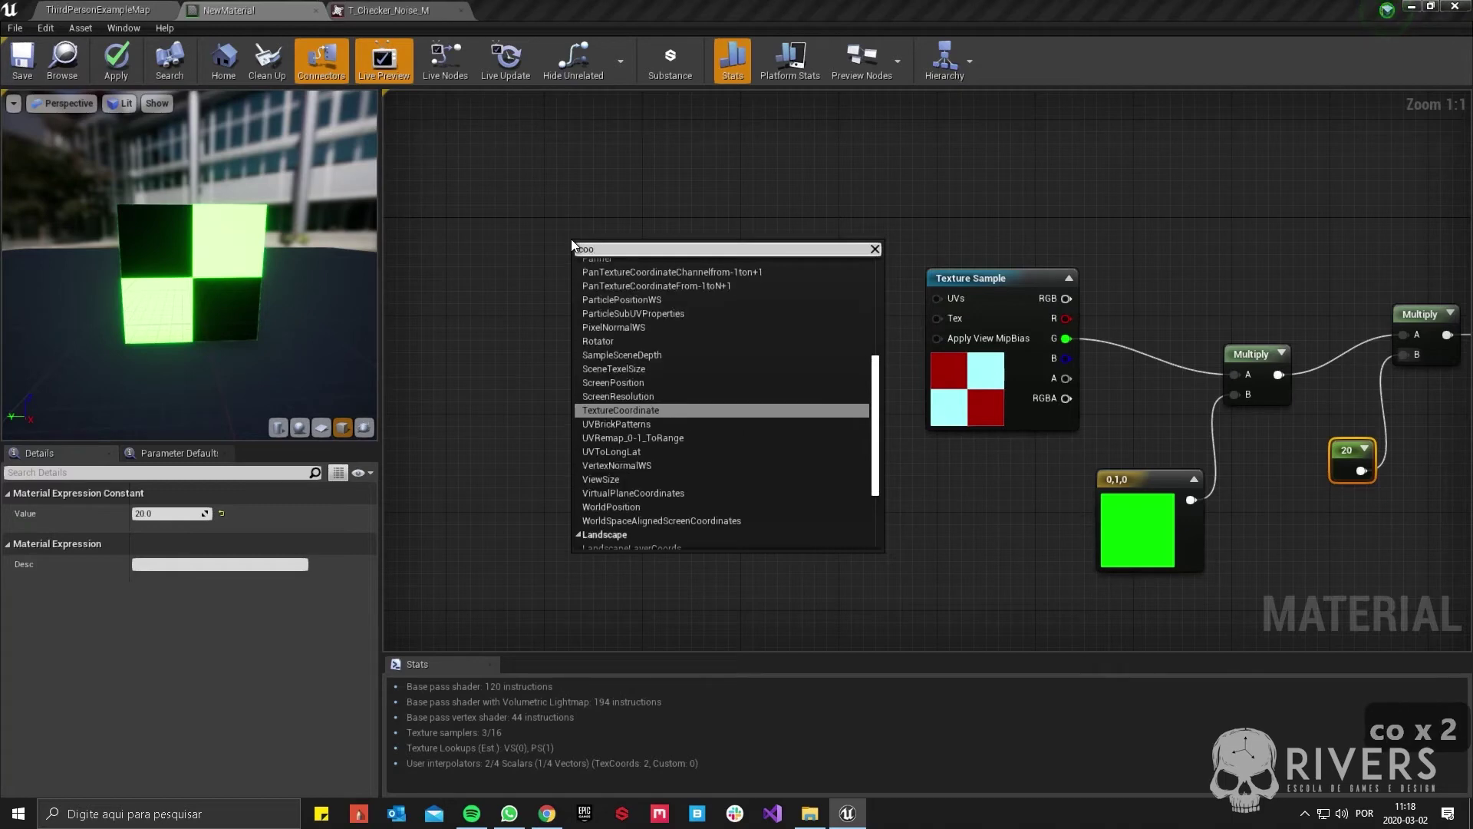
key(Return)
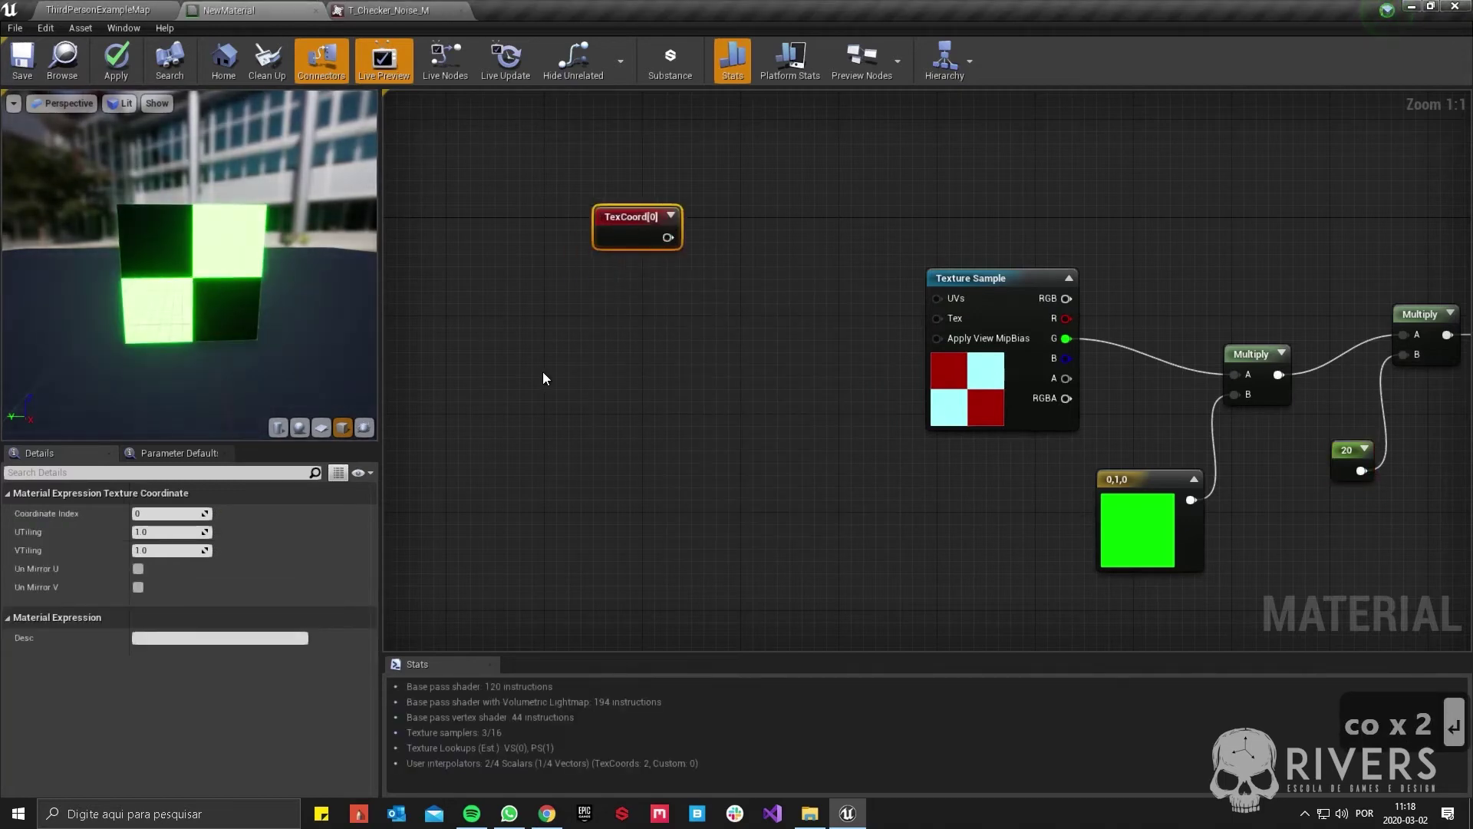
- Try to add a Panner node, and send the crash report with a restart of the editor
right_click(543, 376)
text(pann)
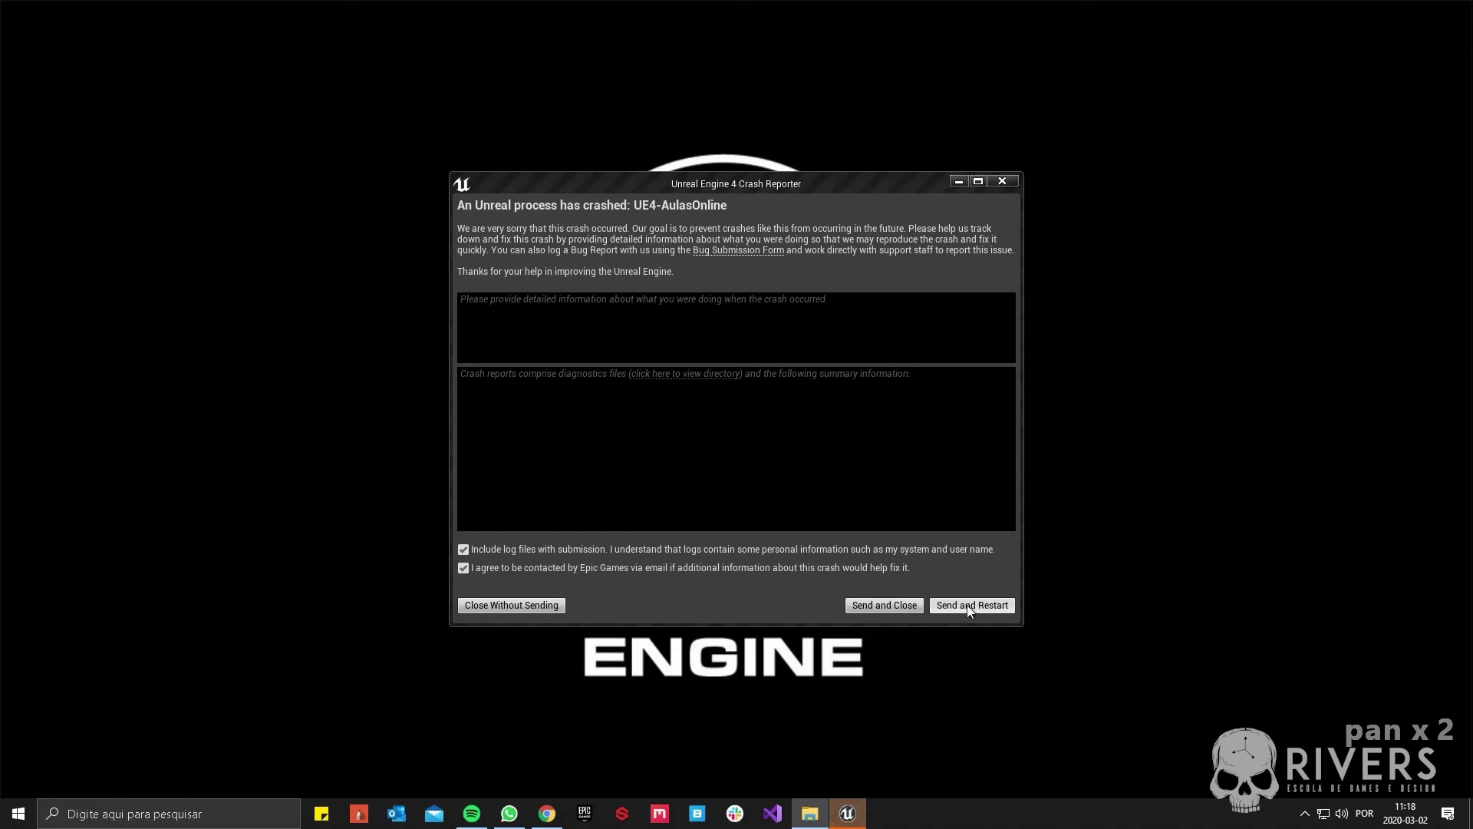
click(967, 607)
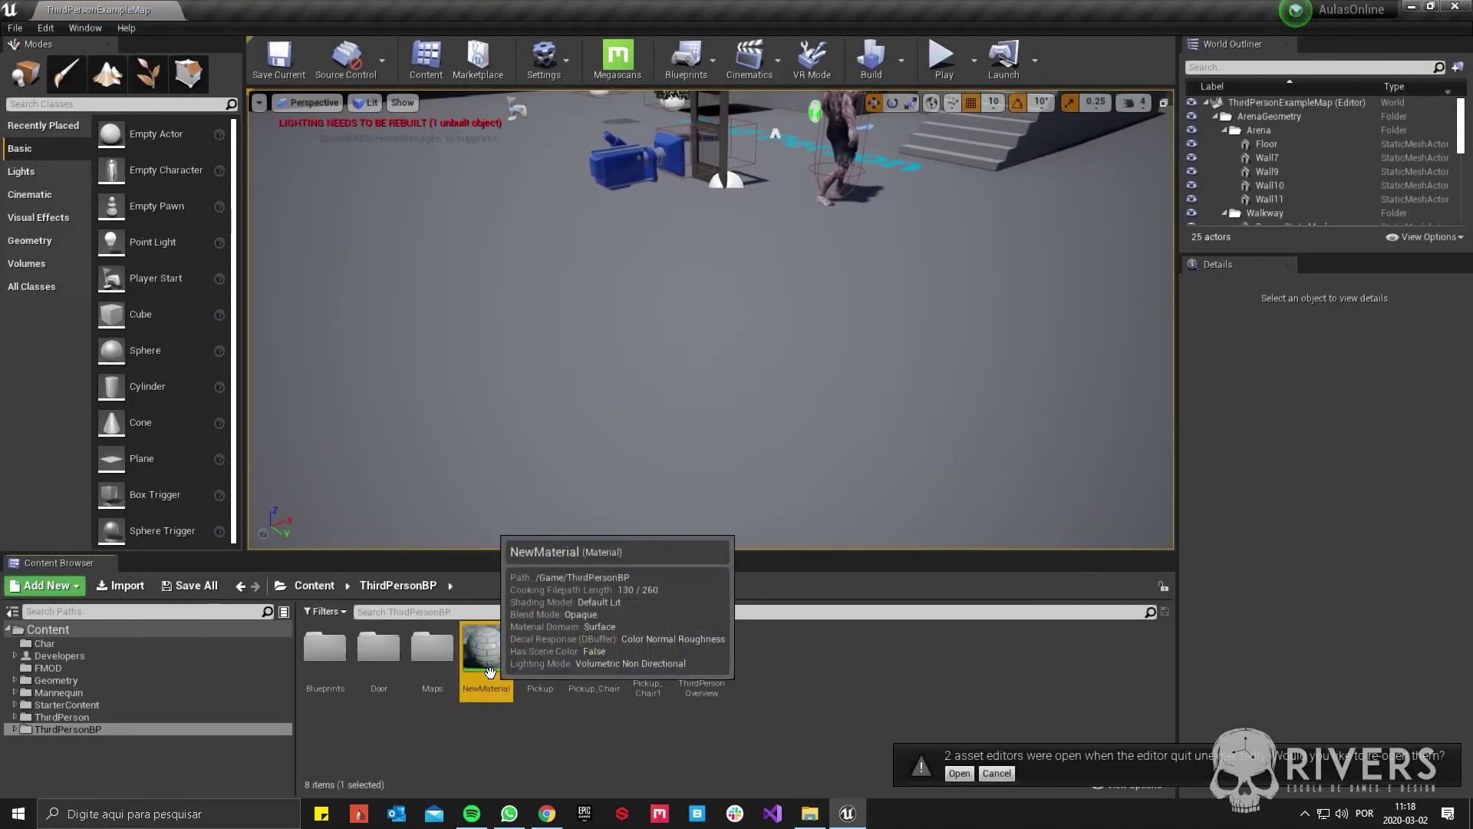
- Open the NewMaterial asset from the ThirdPersonBP folder and dock its editor beside the ThirdPersonExampleMap tab
double_click(487, 660)
right_drag(615, 263, 950, 269)
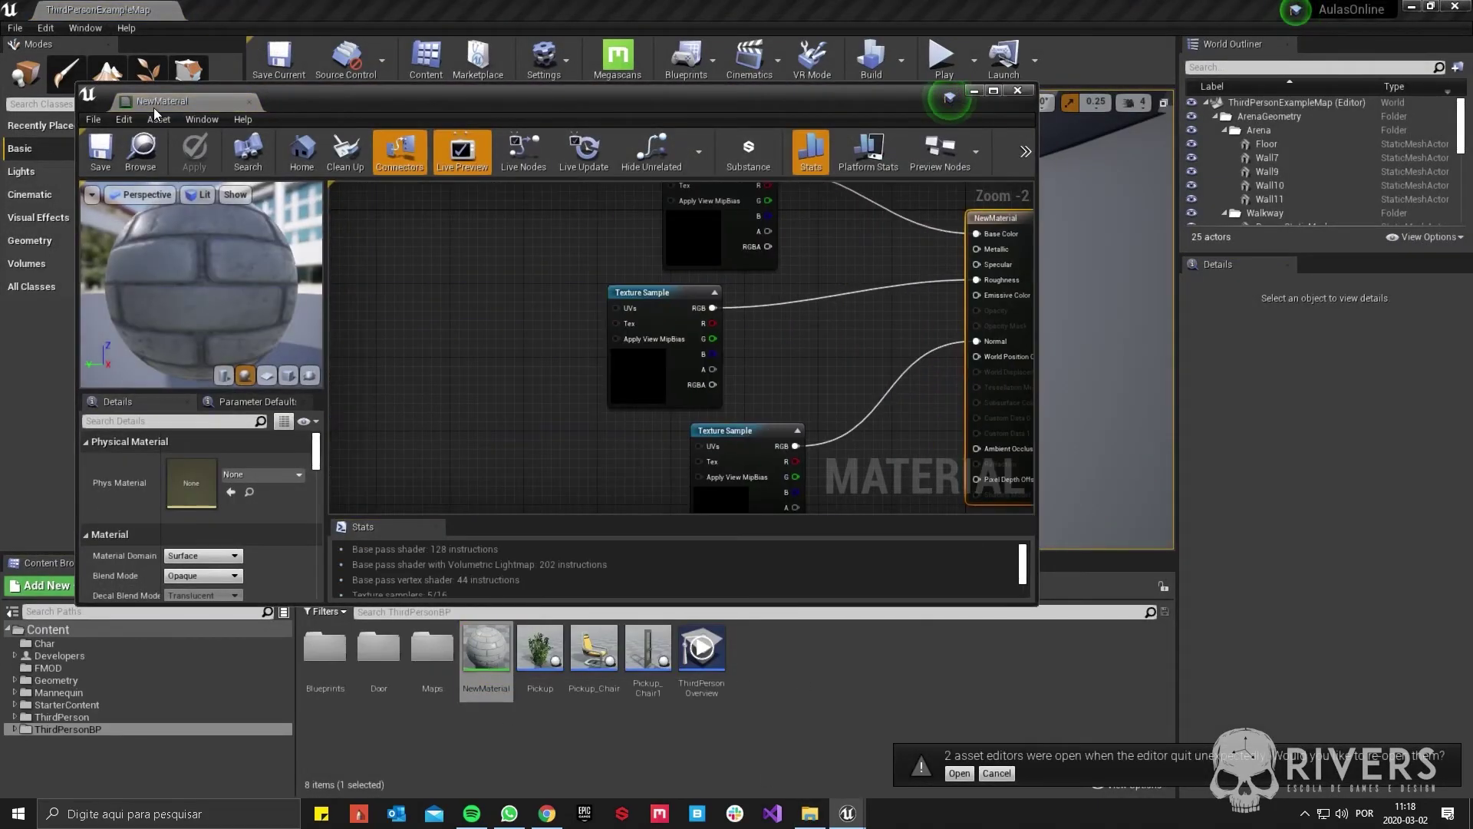
drag(173, 104, 338, 13)
right_drag(537, 181, 605, 252)
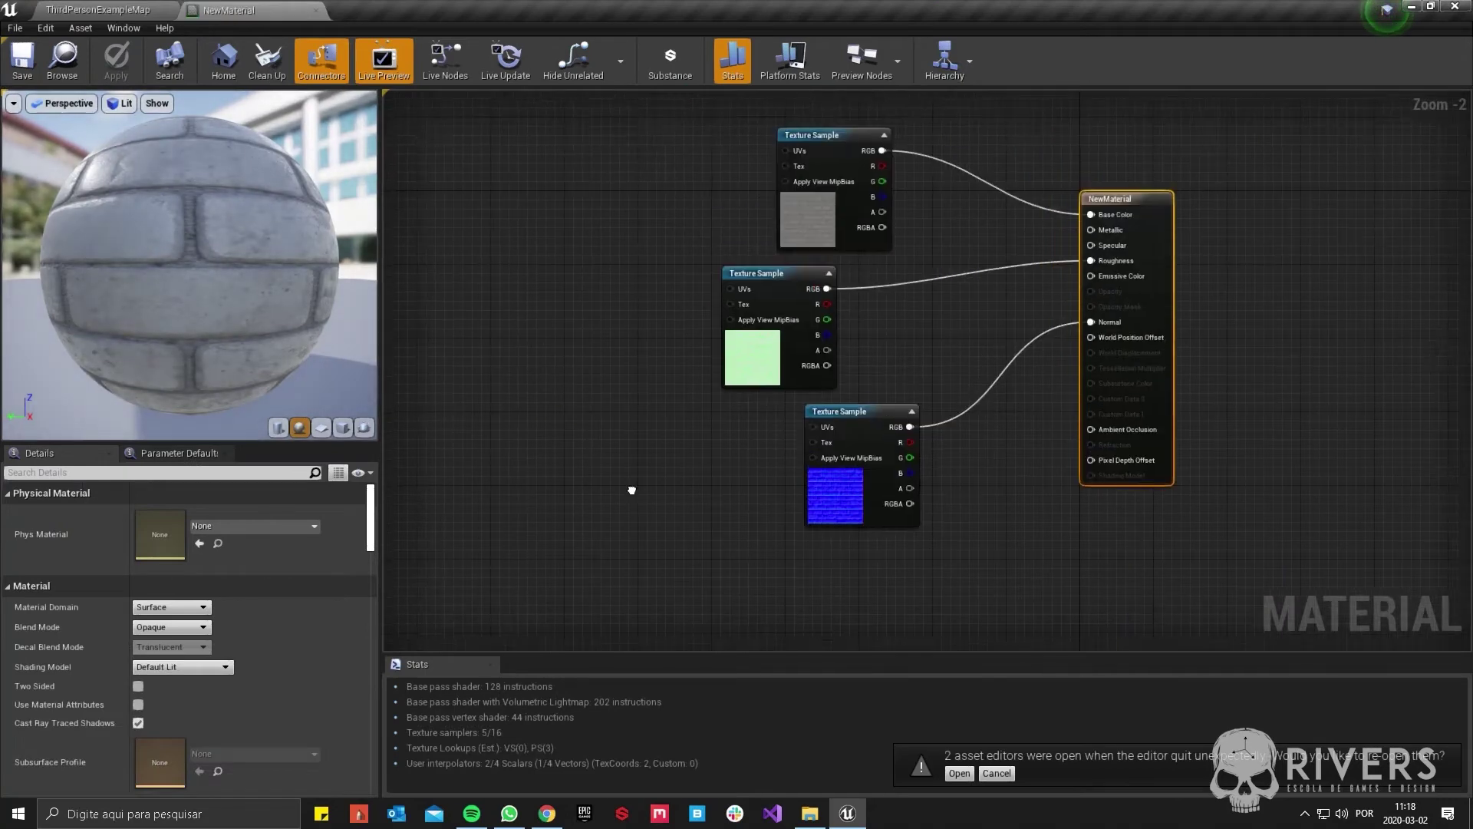
- Delete the three Texture Sample nodes connected to the NewMaterial node
scroll(605, 252, down, 3)
drag(605, 251, 775, 564)
key(Delete)
scroll(798, 433, up, 2)
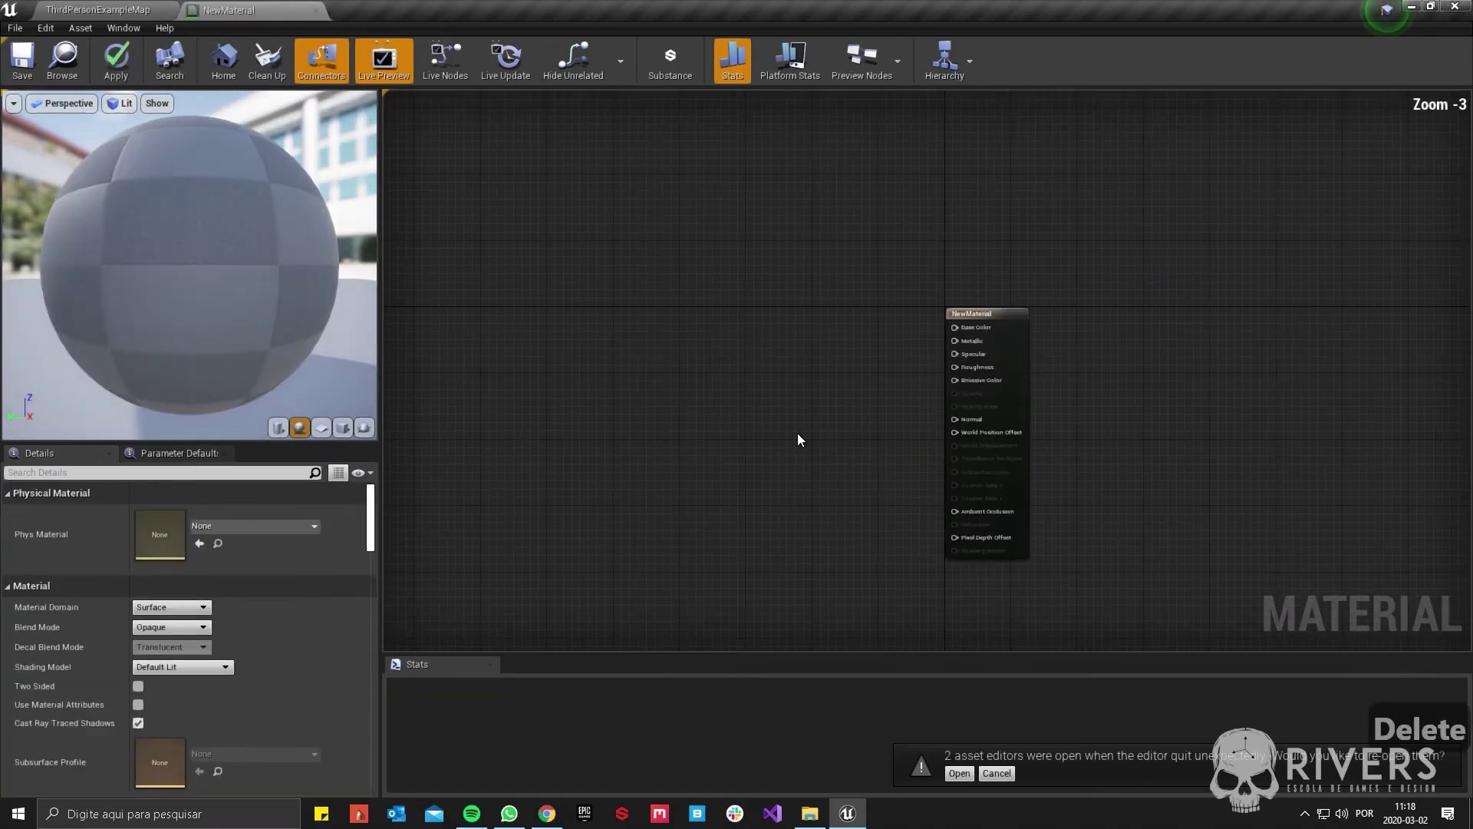
- Add a Texture Sample node to the NewMaterial graph and assign the red-and-cyan checker texture to it
click(123, 9)
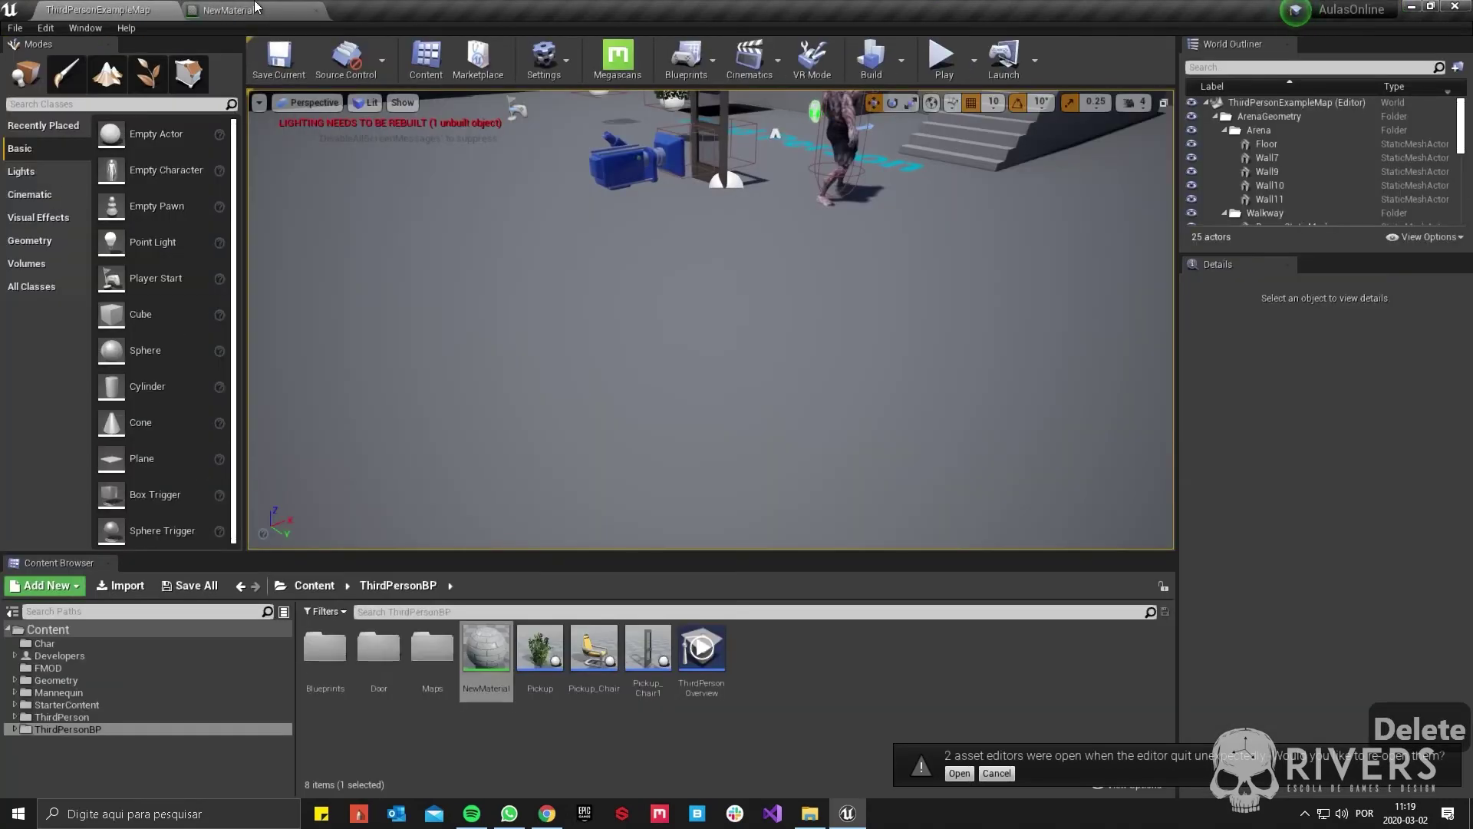
click(255, 7)
scroll(756, 394, up, 3)
key(t)
click(712, 330)
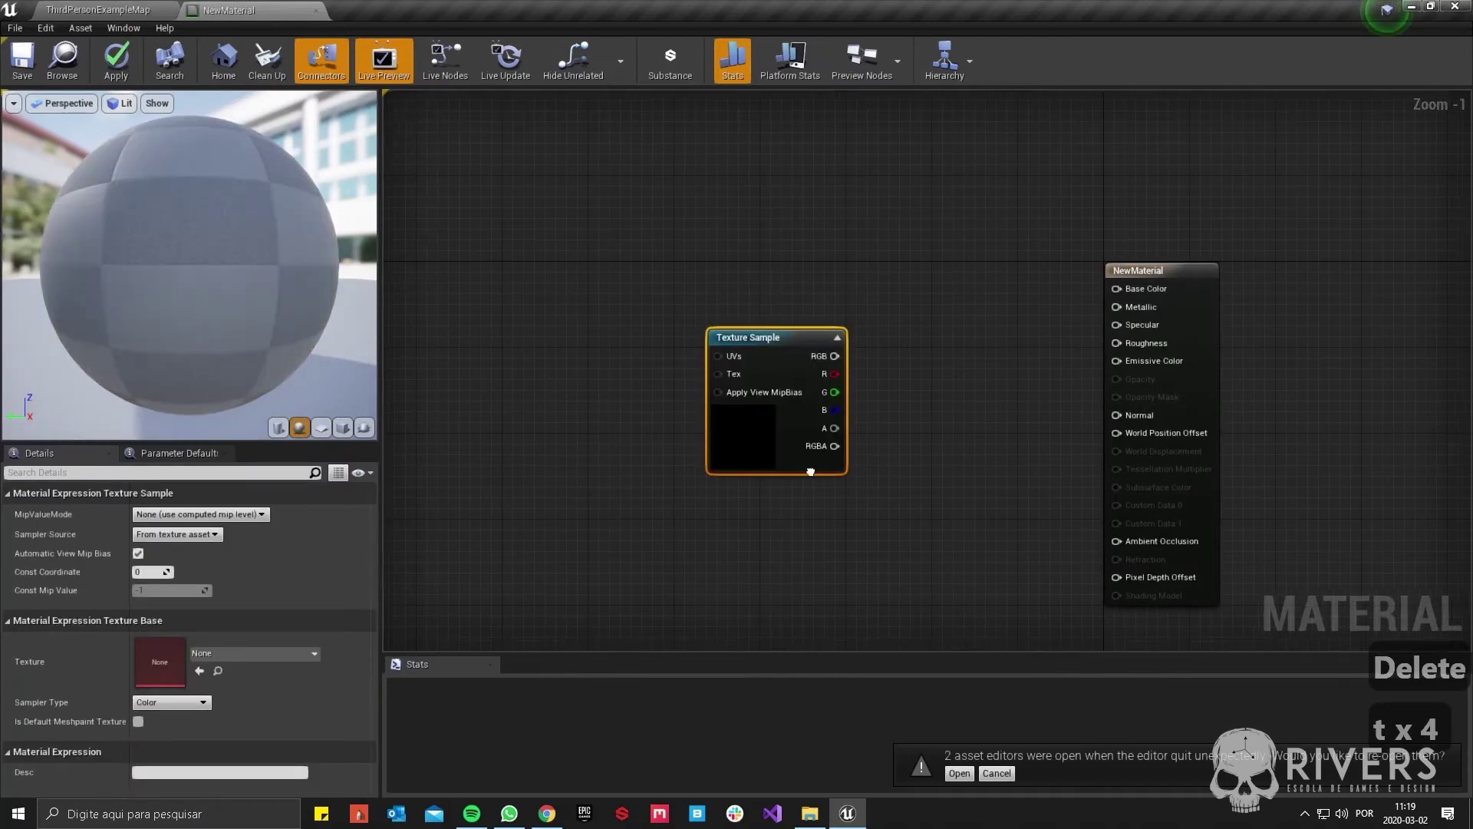
right_drag(810, 472, 700, 430)
click(264, 653)
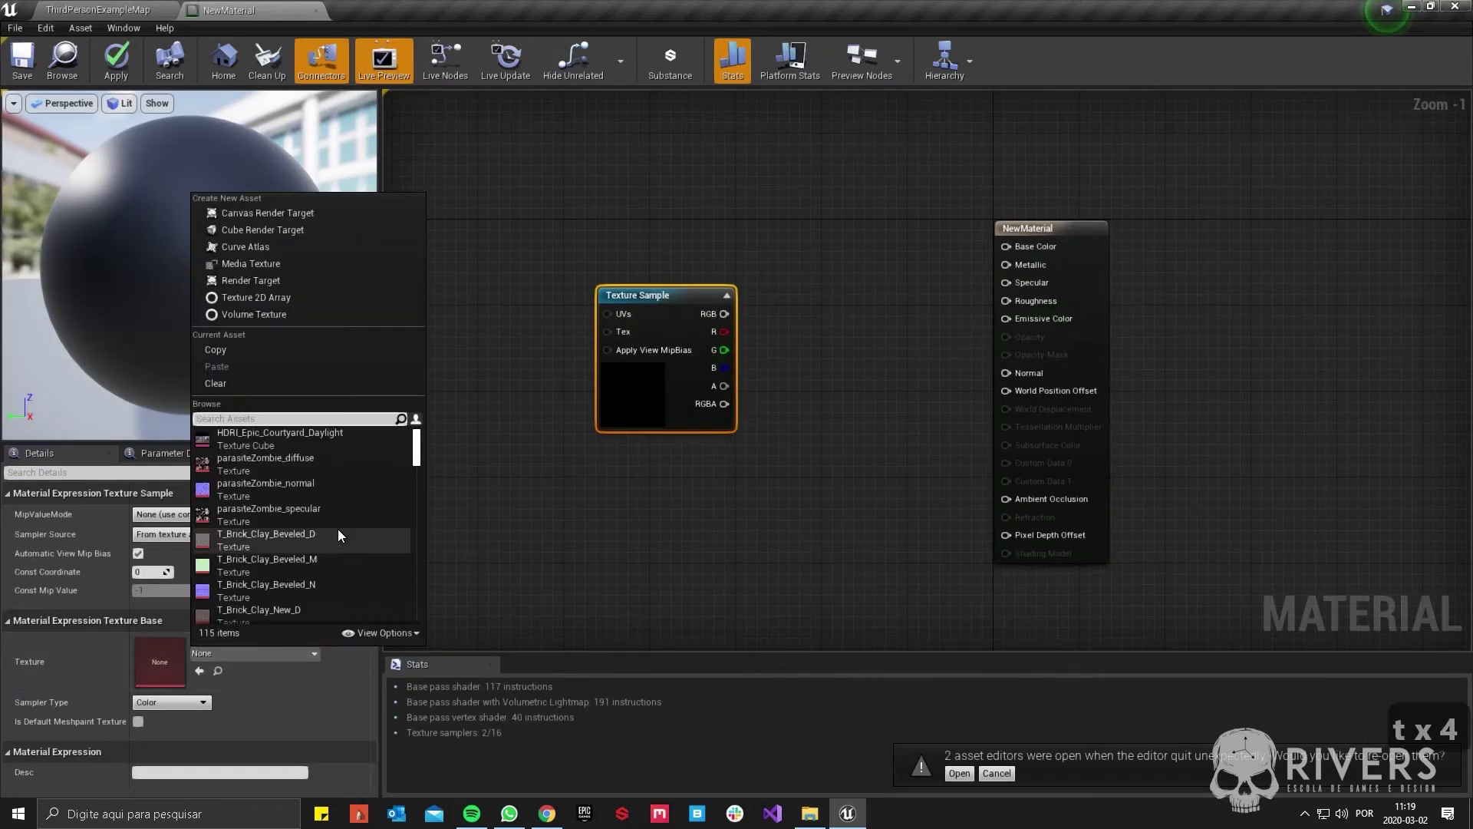
scroll(339, 531, down, 5)
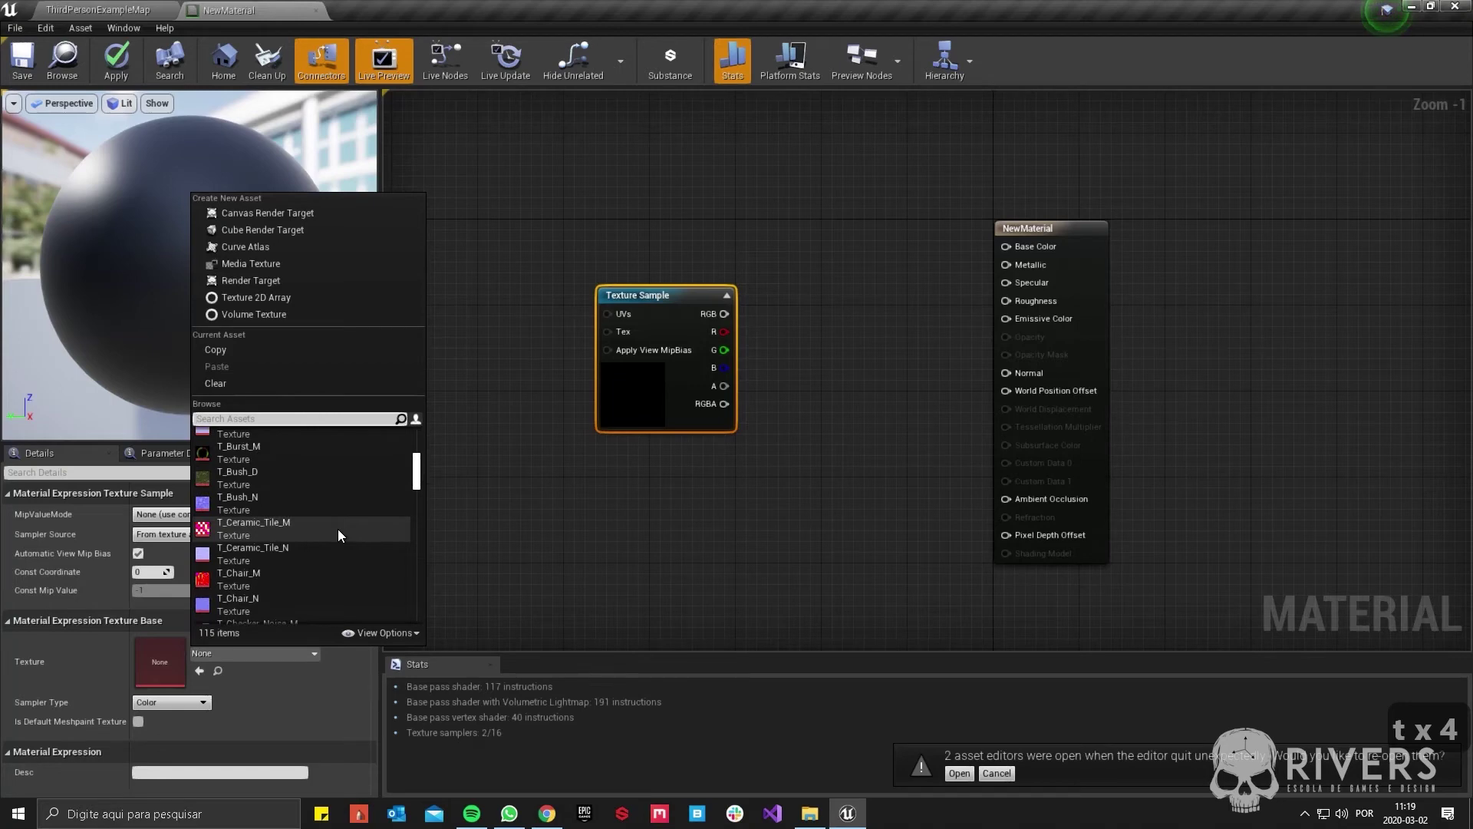
scroll(339, 537, down, 4)
click(320, 506)
- Place two Multiply nodes, a Constant3Vector and a Constant between the checker Texture Sample and the NewMaterial node
drag(602, 389, 433, 356)
click(709, 312)
drag(743, 328, 674, 309)
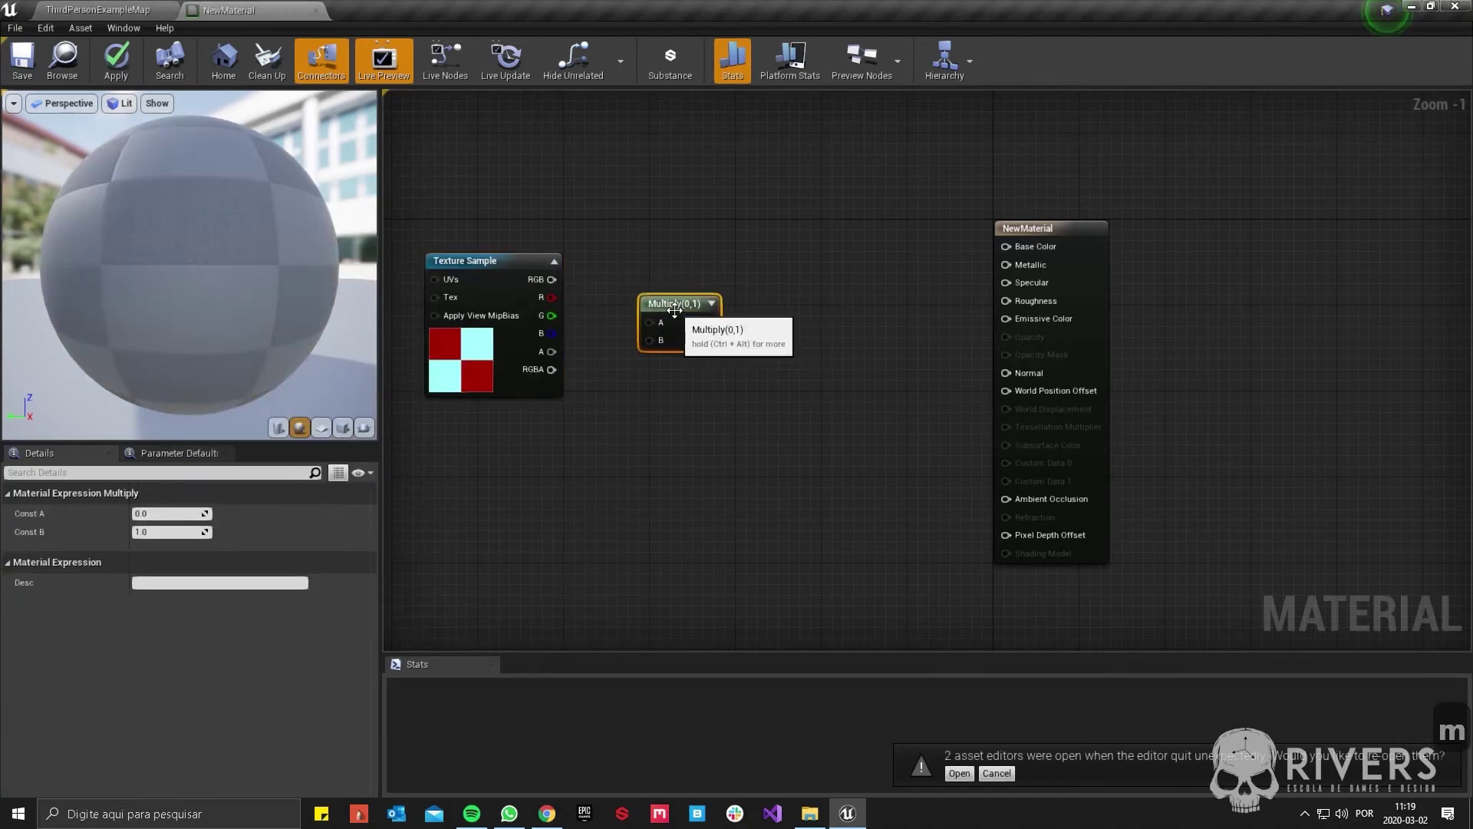
click(641, 421)
click(820, 304)
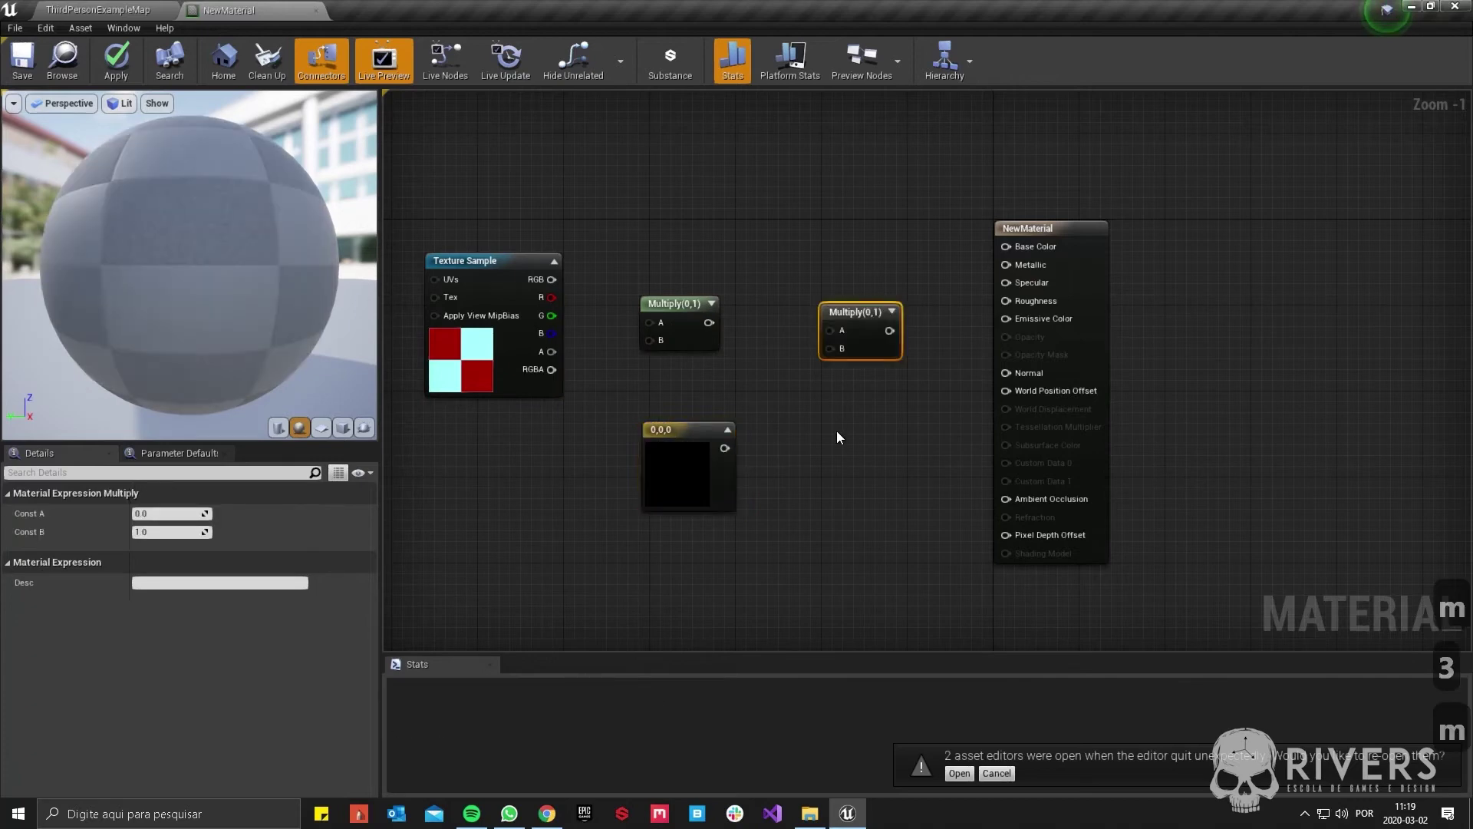
click(830, 431)
- Wire the checker's G output and the Constant3Vector into the first Multiply, multiply that by the Constant, and feed Emissive Color
drag(552, 280, 597, 305)
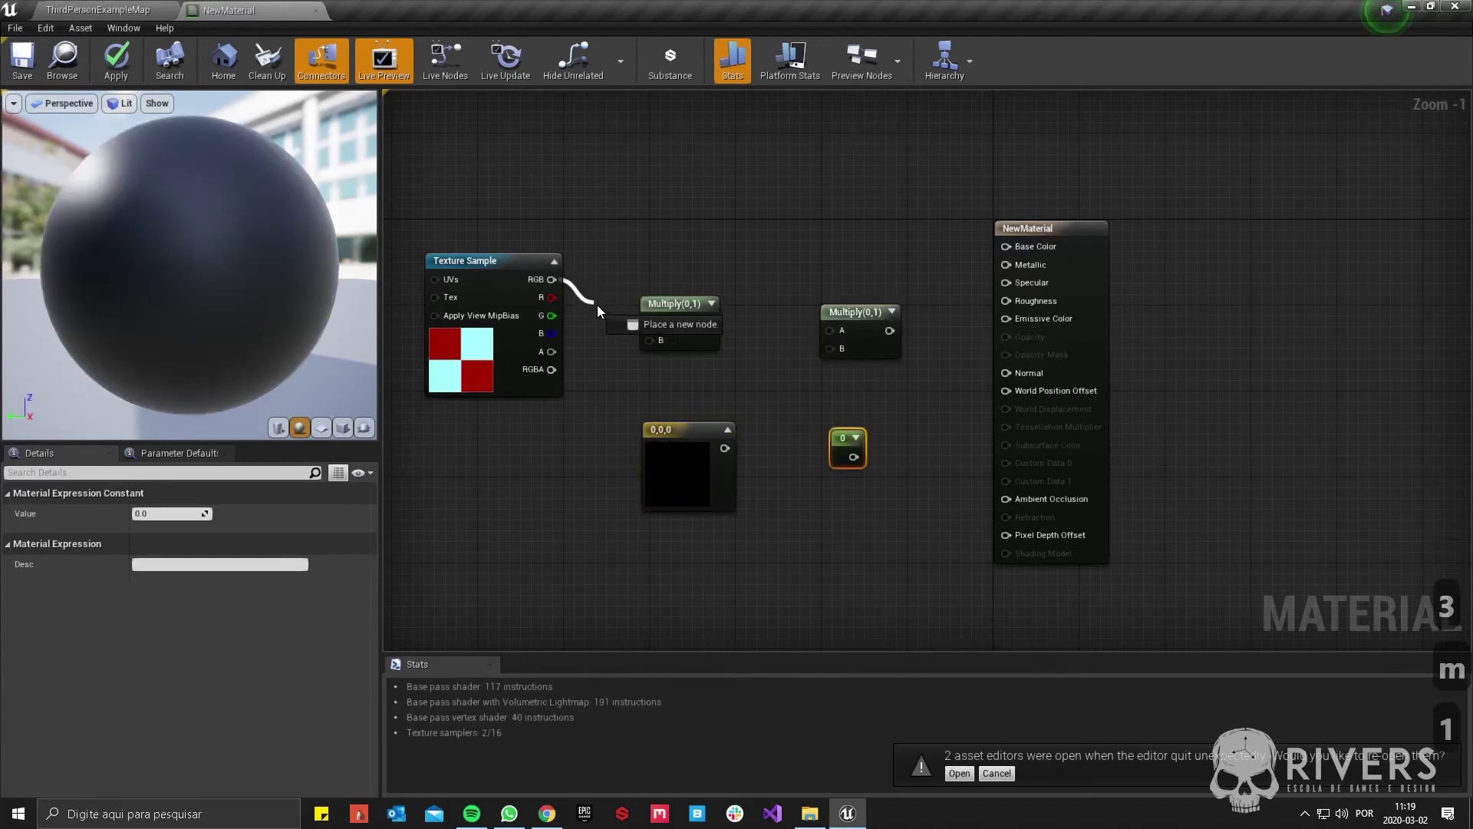
drag(602, 251, 563, 299)
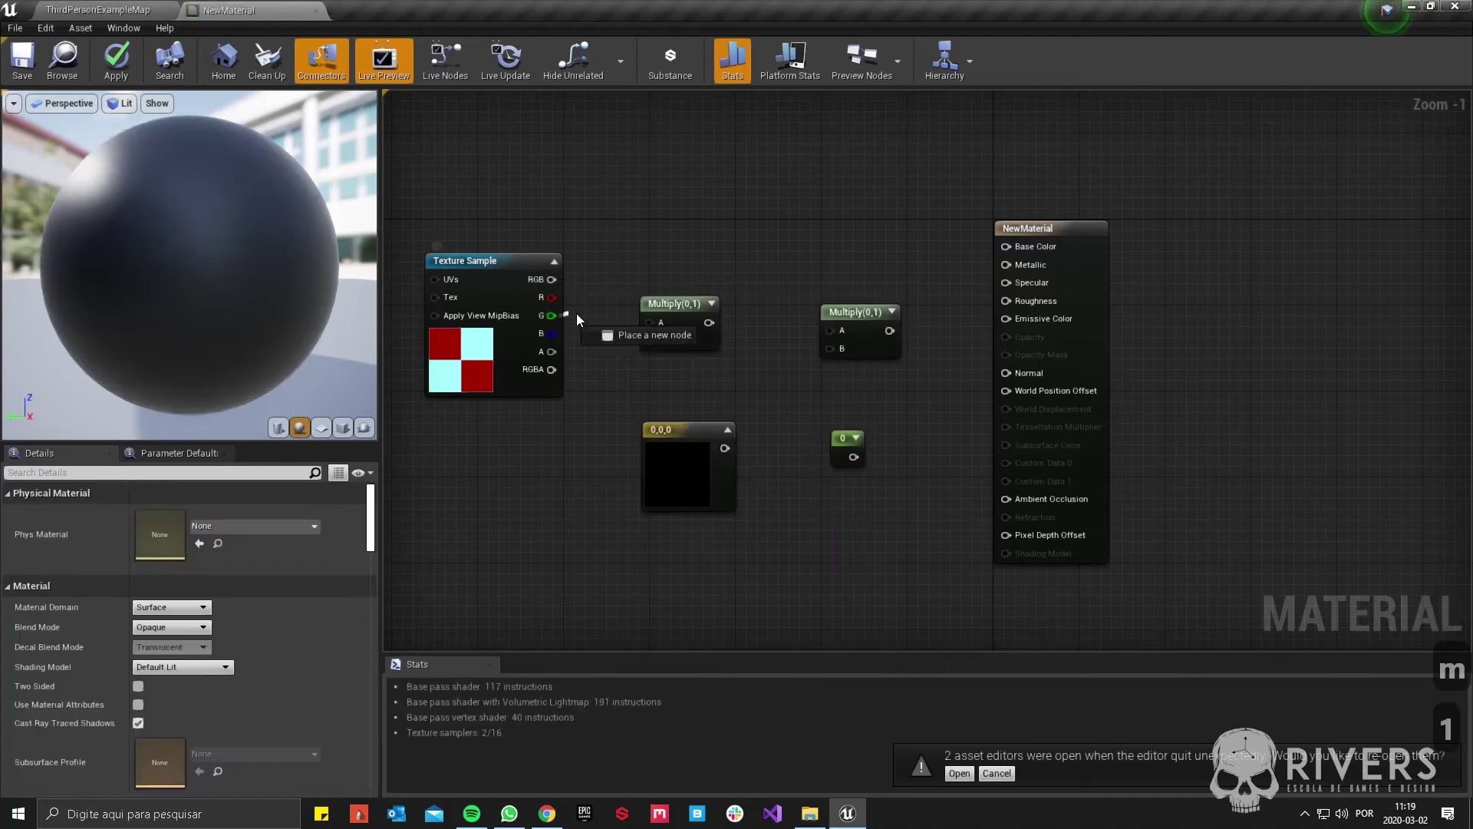
drag(654, 326, 653, 323)
drag(681, 436, 612, 427)
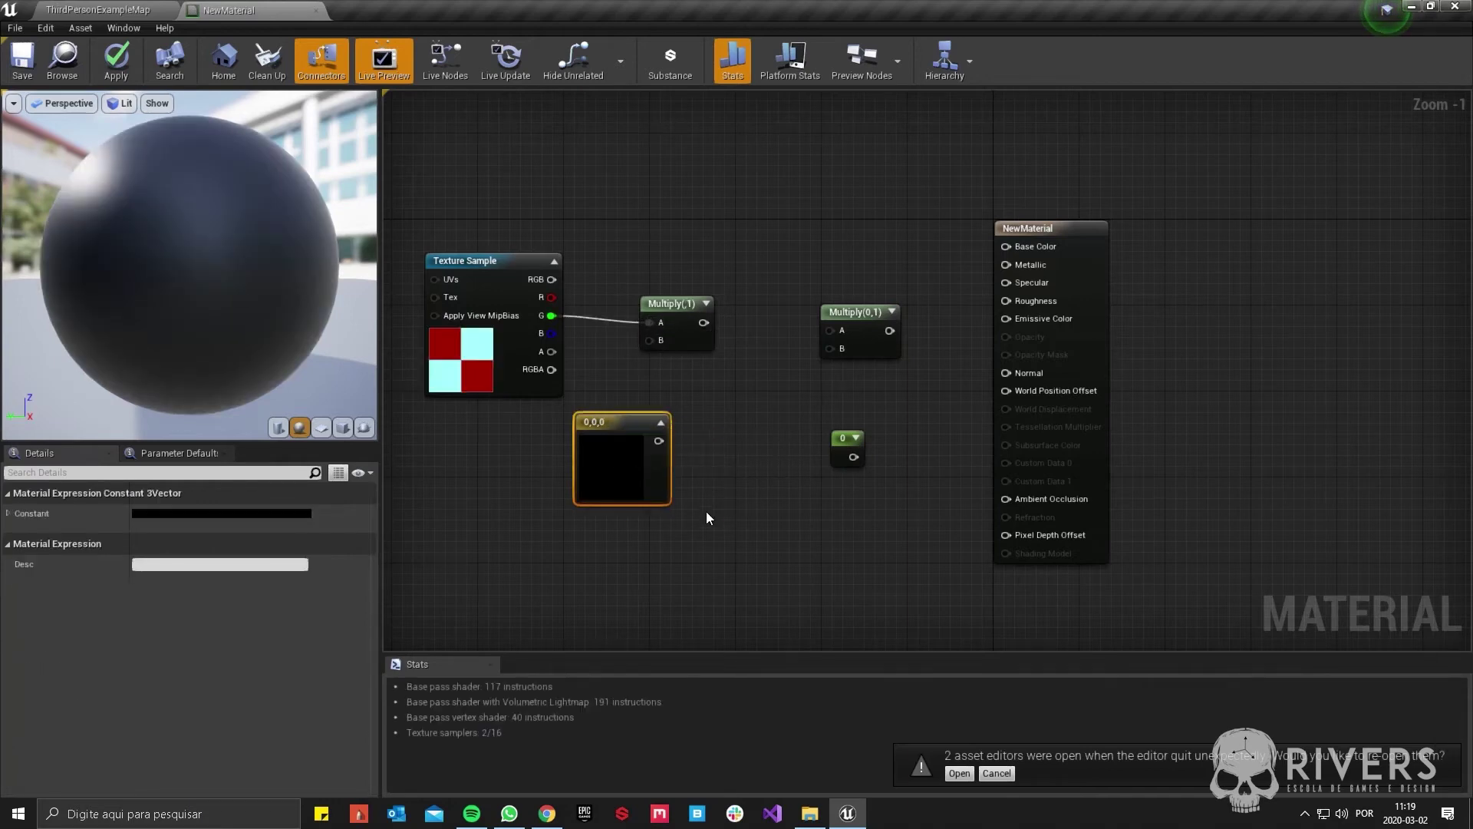
drag(660, 343, 832, 330)
drag(852, 457, 1007, 319)
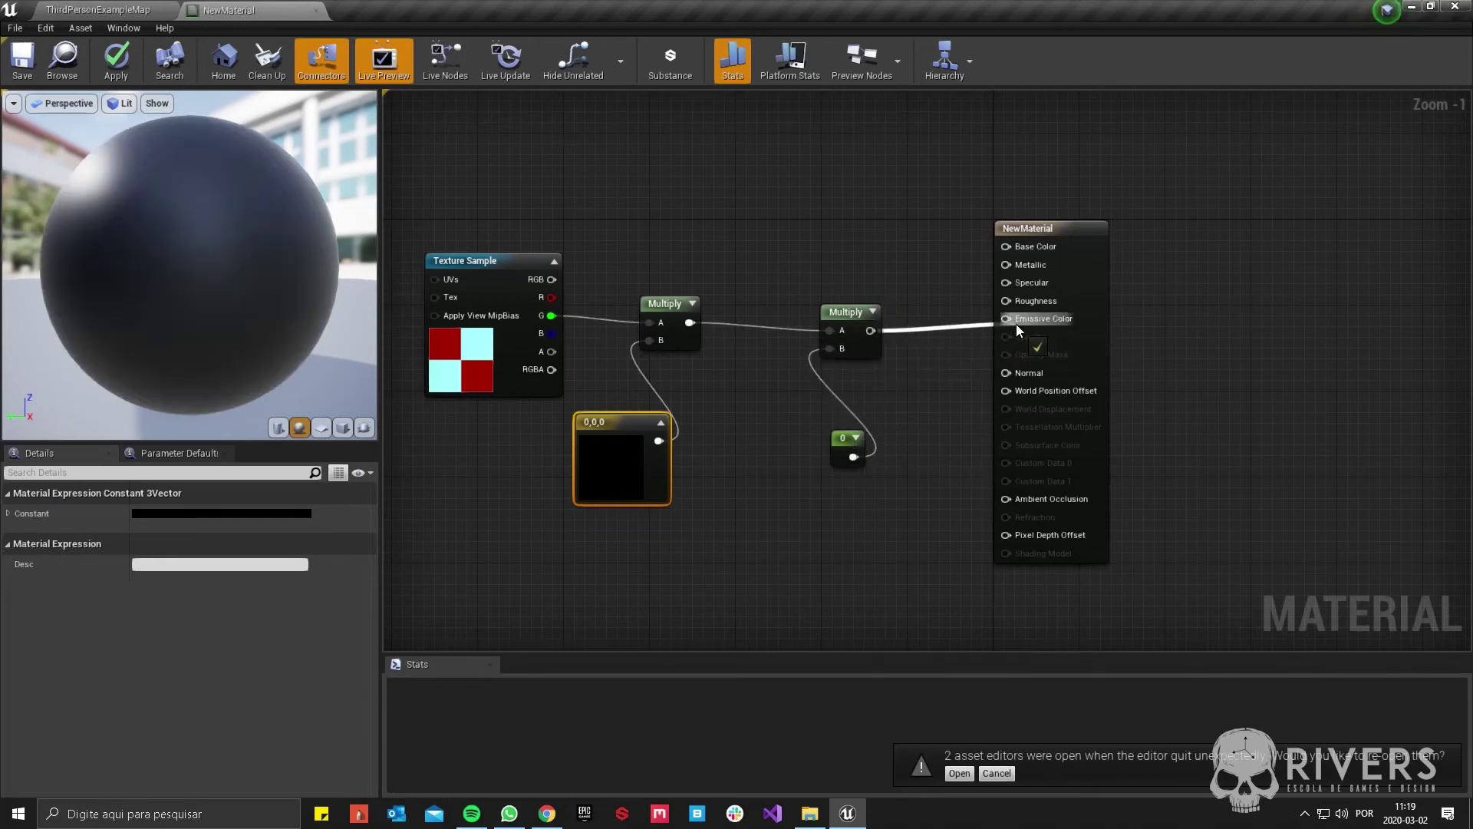
- Set the Constant's value to 20 and the Constant3Vector's G component to 1
click(838, 439)
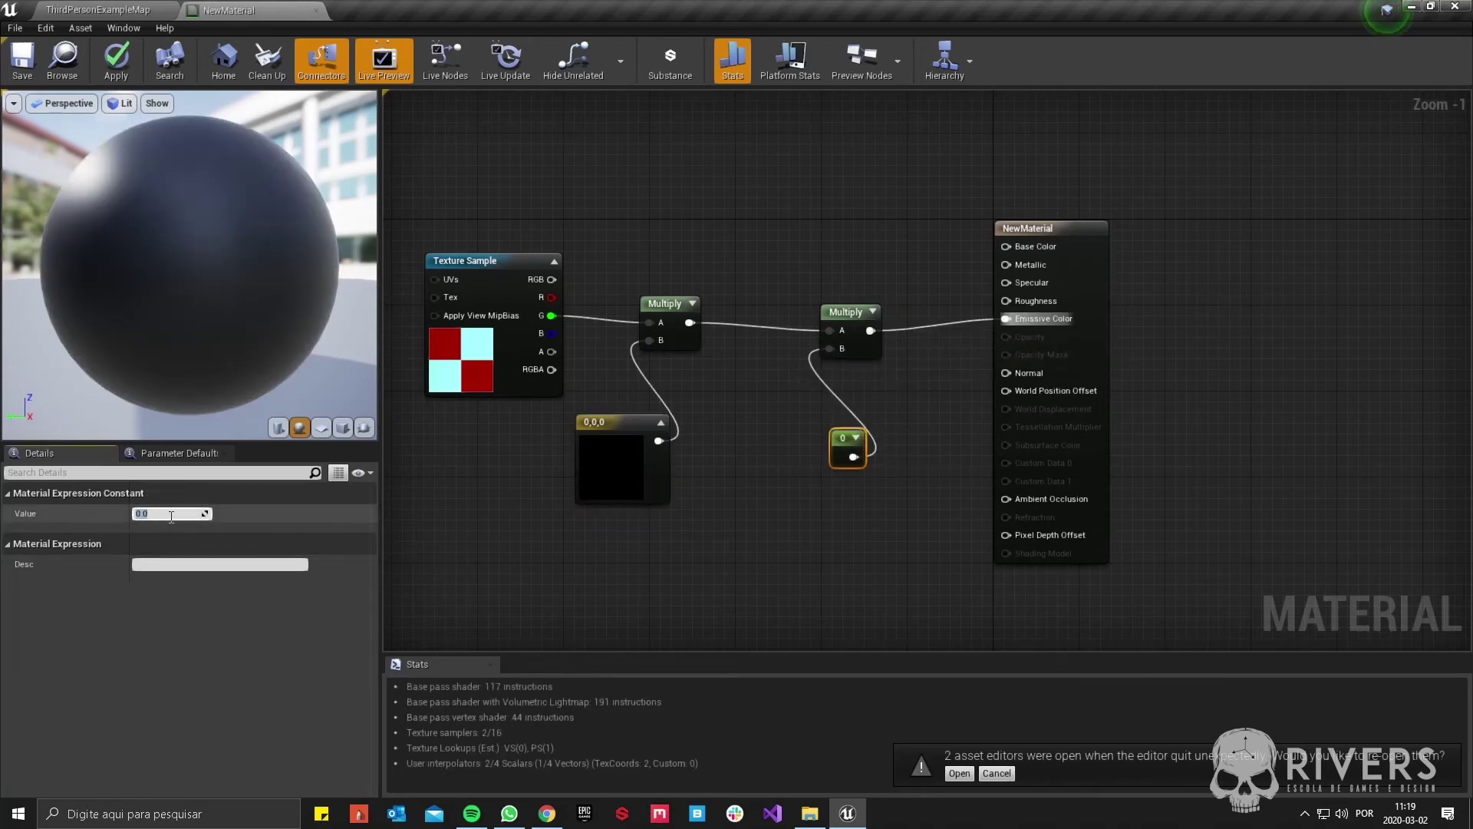
click(604, 459)
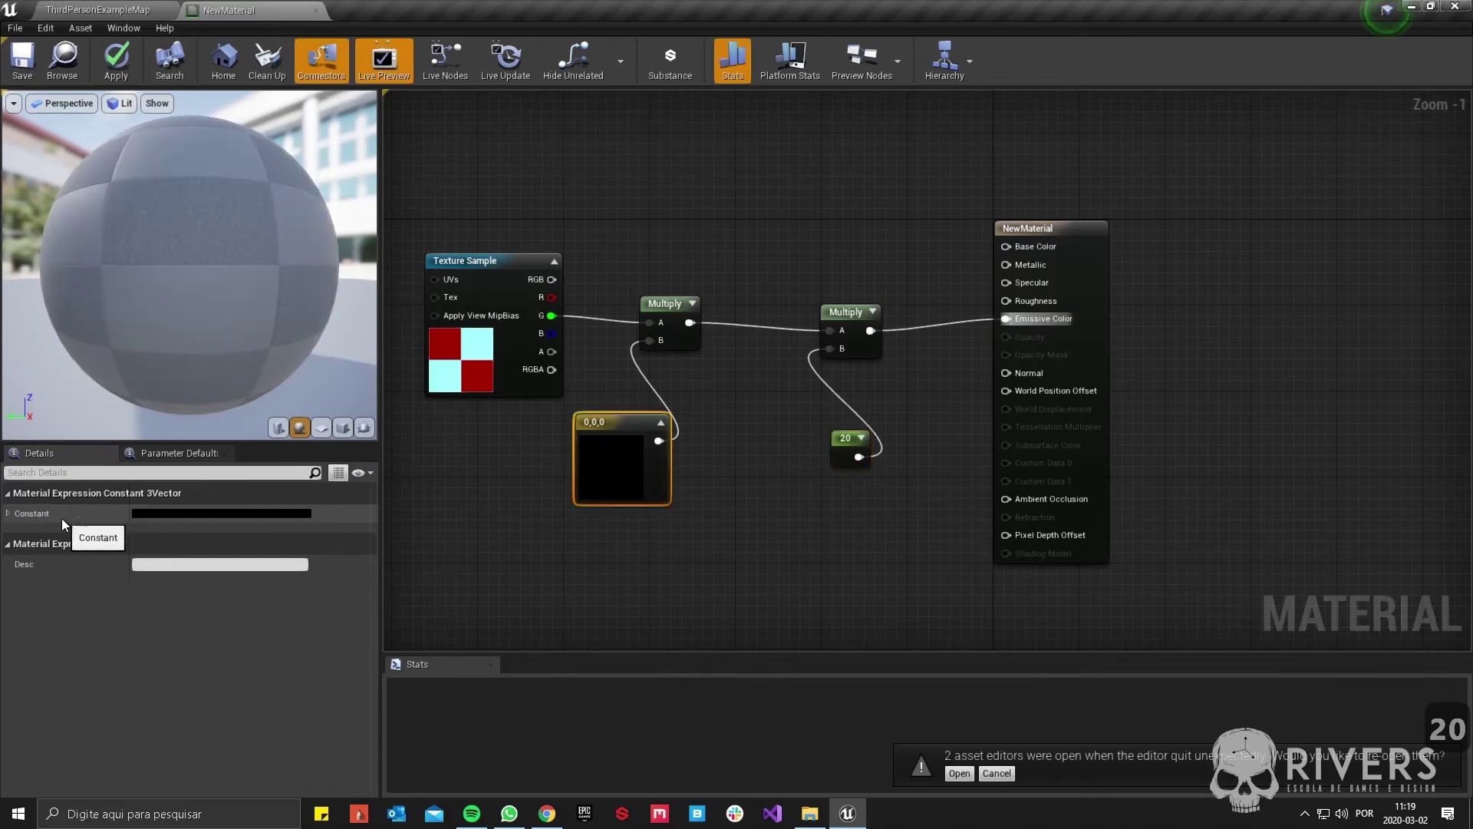
click(6, 514)
click(159, 545)
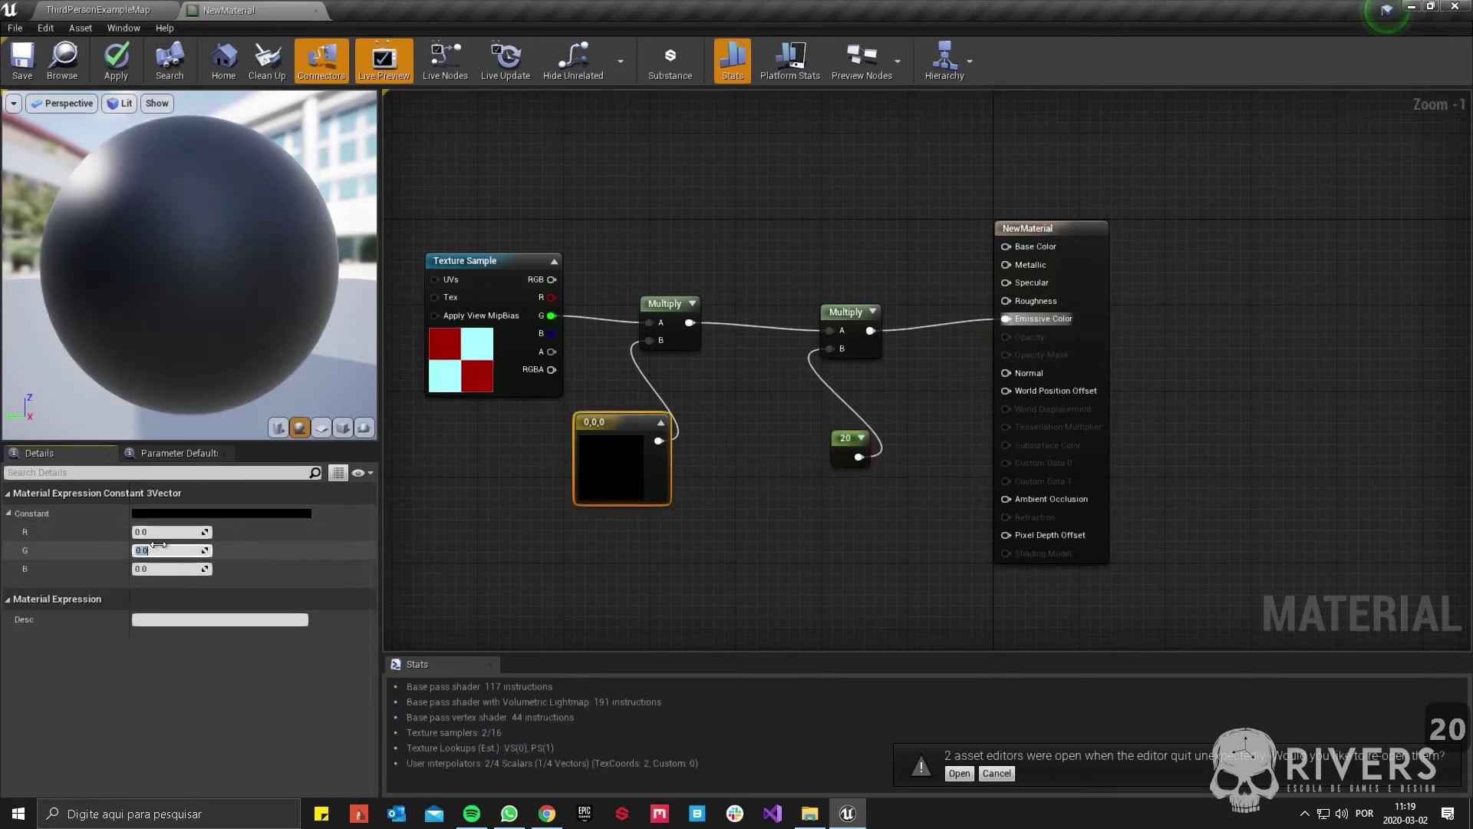
text(1)
key(Return)
- Show the material preview on a cube and turn it to an angled view
right_drag(516, 470, 792, 491)
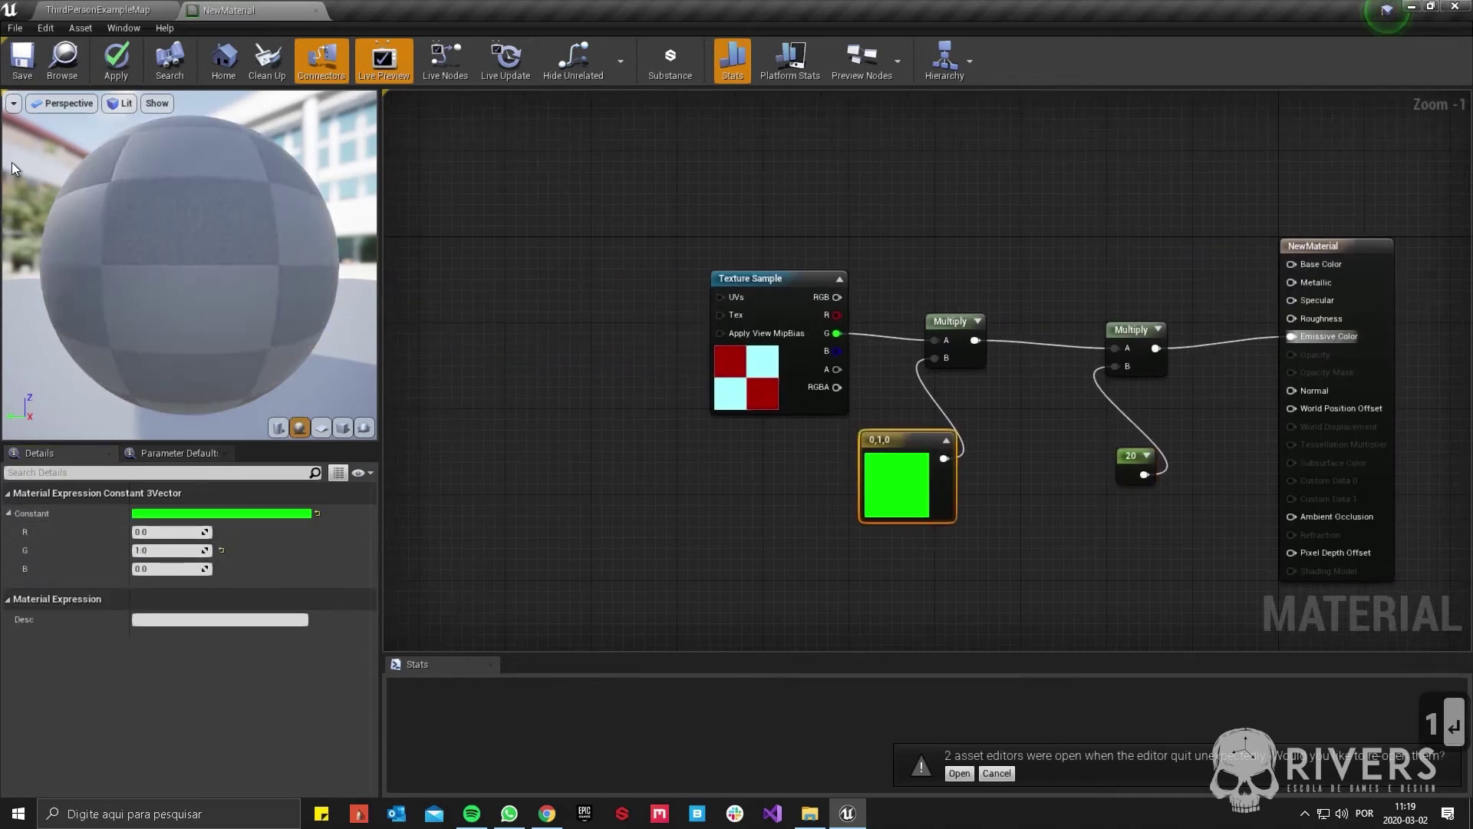
click(343, 428)
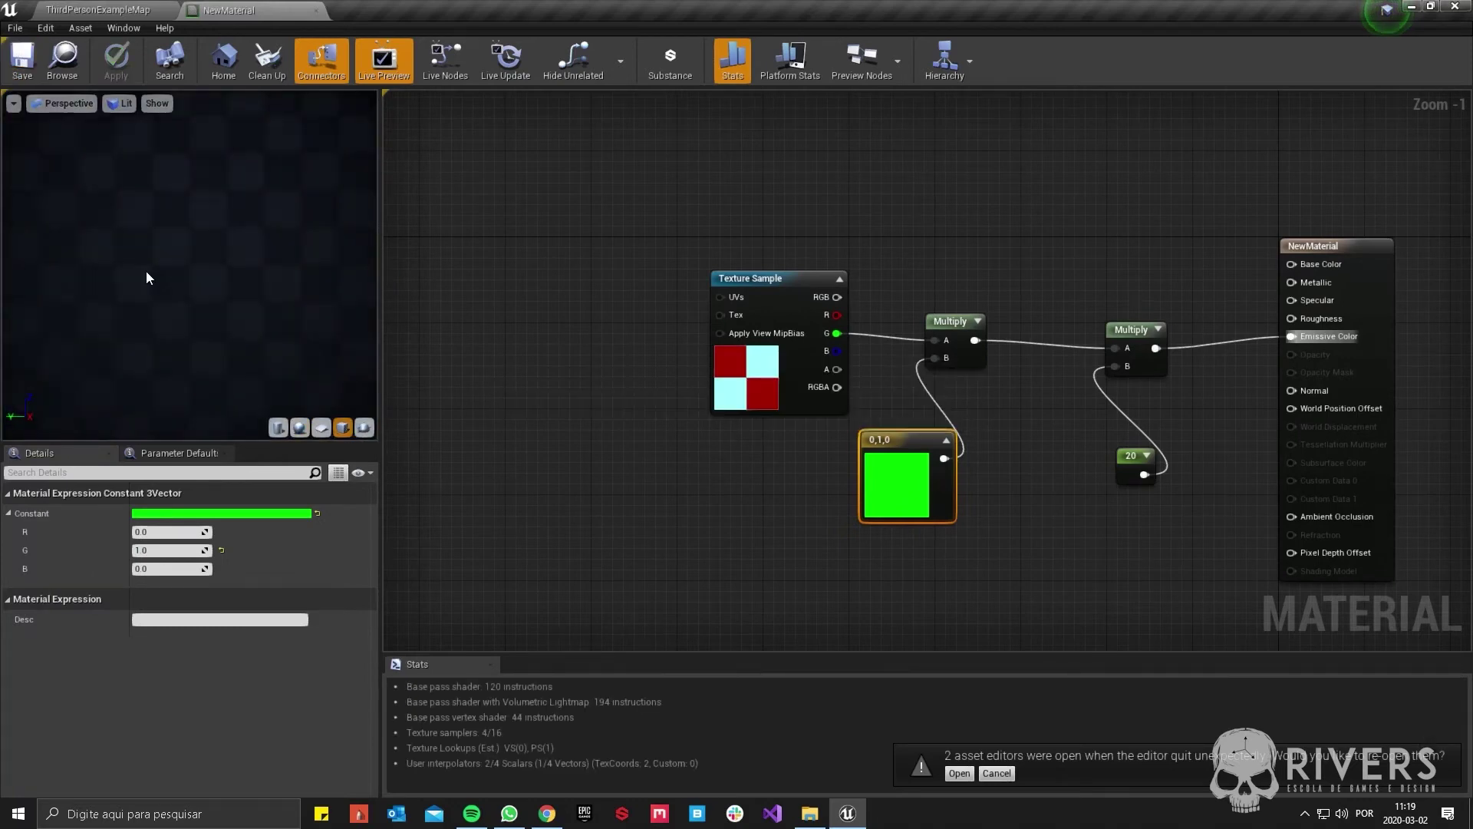
drag(145, 293, 201, 316)
- Add a TextureCoordinate node and a Panner node in the empty area before the checker Texture Sample
right_drag(717, 428, 878, 460)
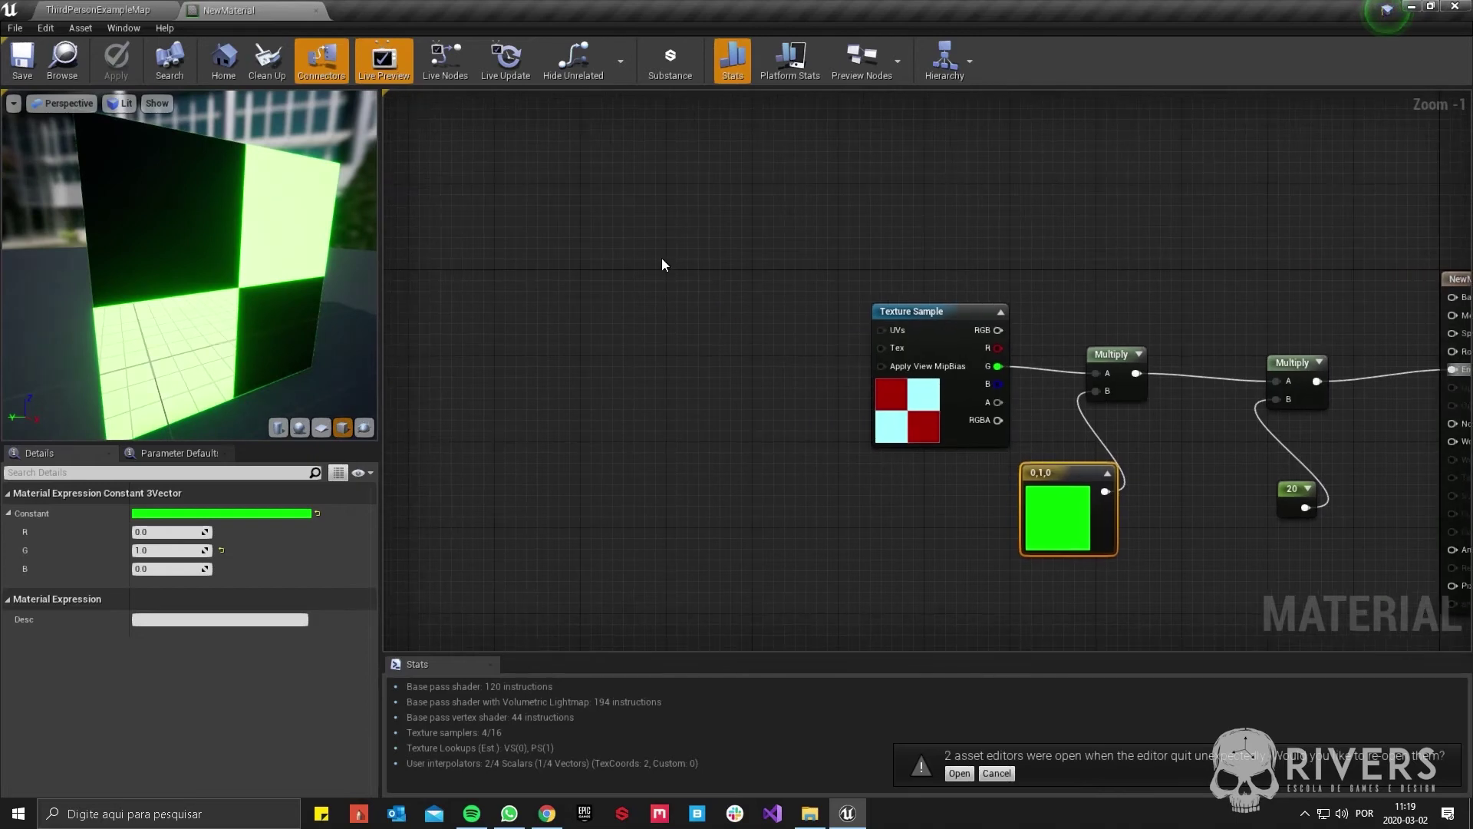
right_click(661, 259)
text(coo)
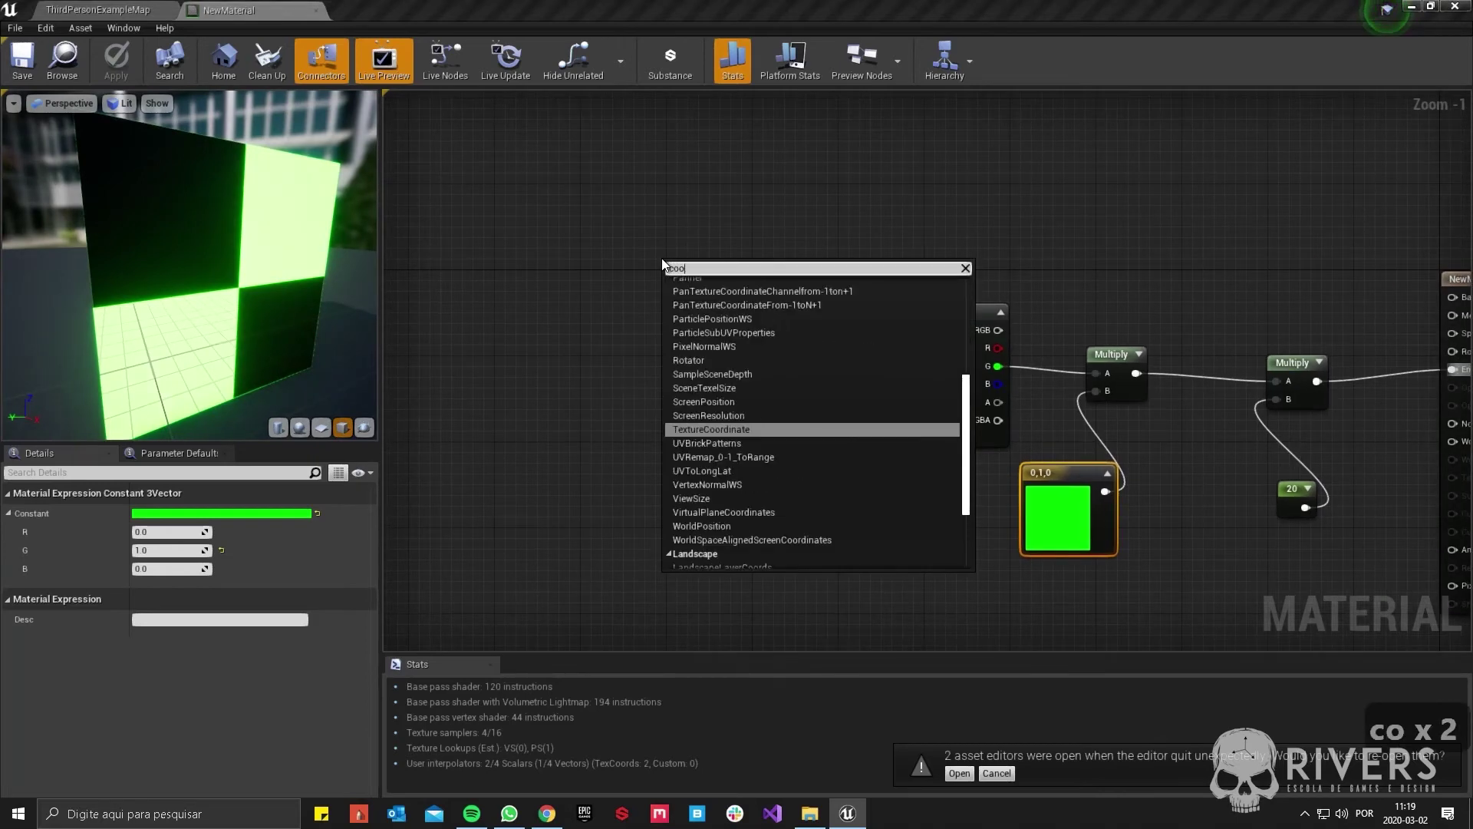
key(Return)
right_click(646, 391)
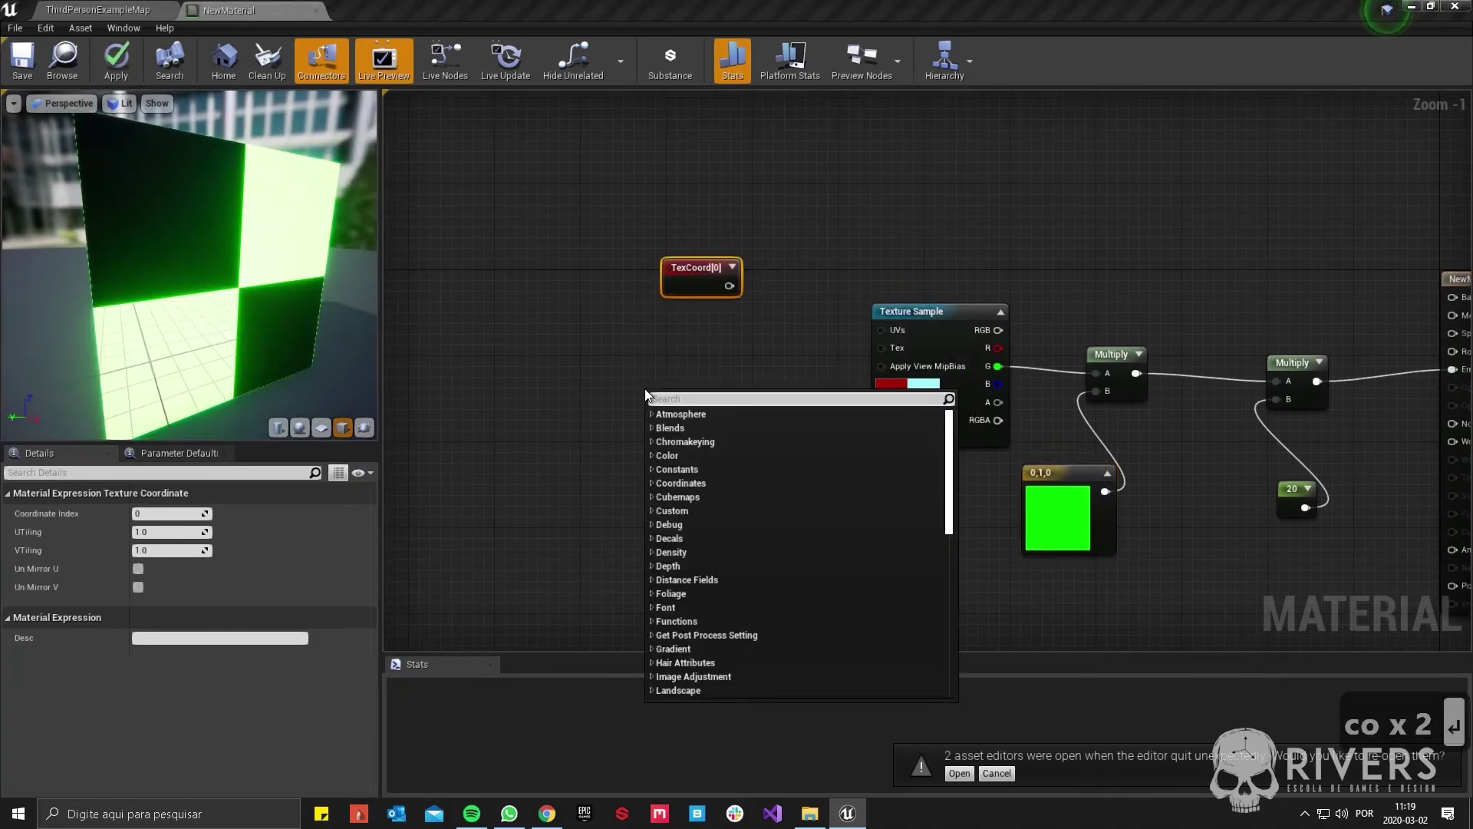
text(pann)
key(Return)
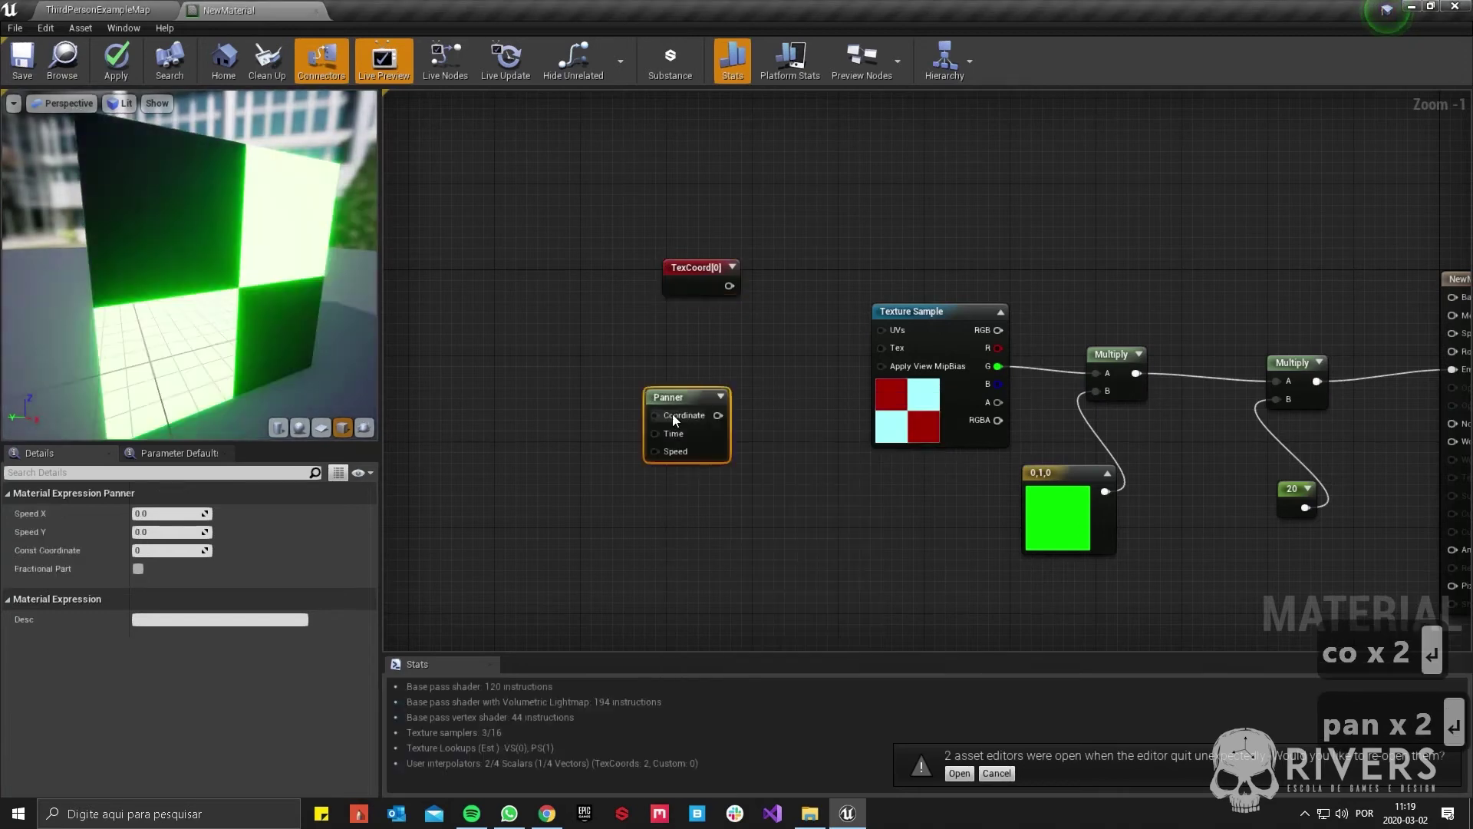
- Add a Rotator node and arrange the TextureCoordinate, Panner and Rotator nodes diagonally before the Texture Sample
drag(648, 386, 572, 267)
right_click(609, 394)
text(r)
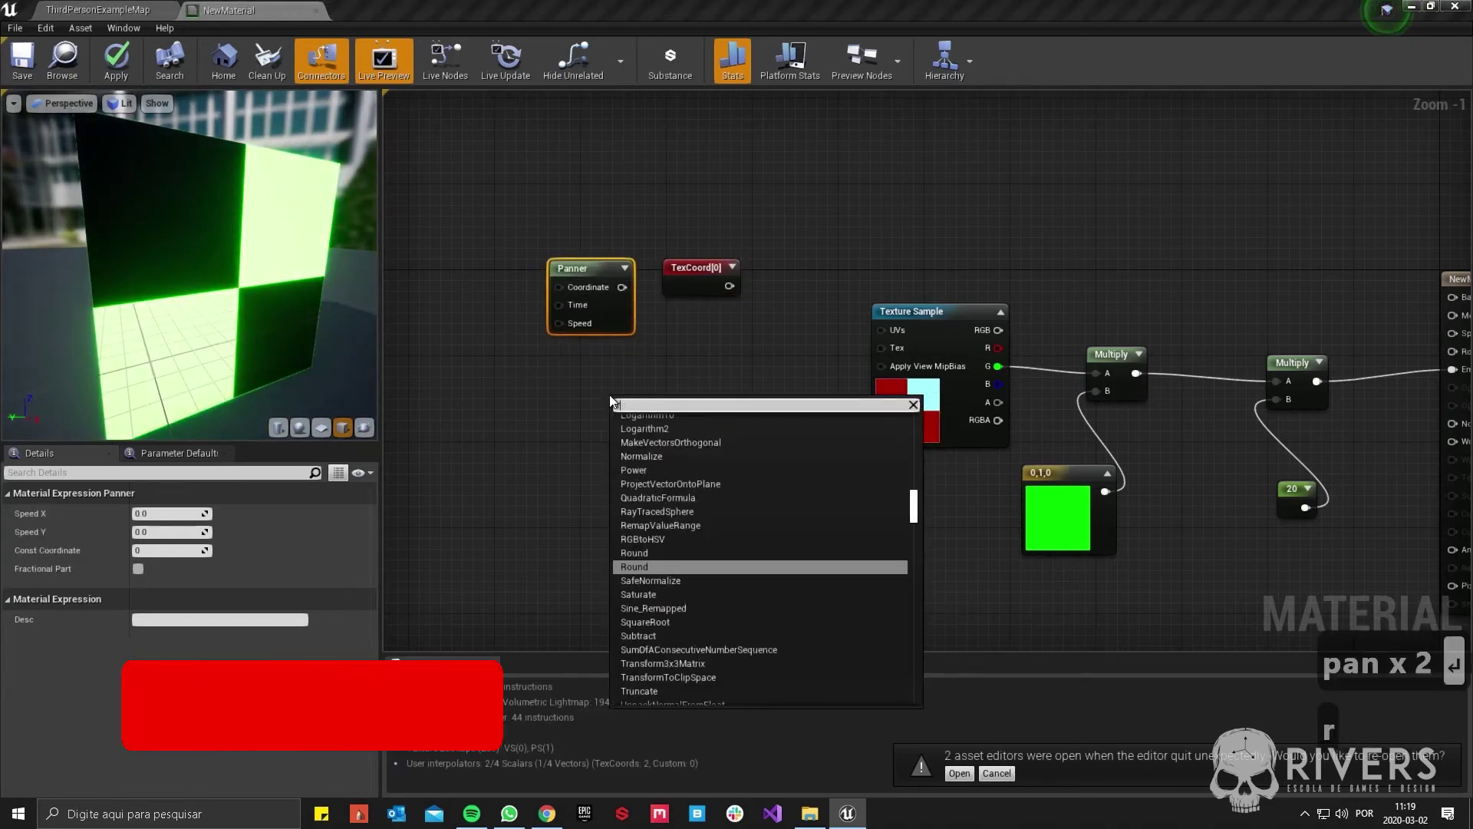
text(ota)
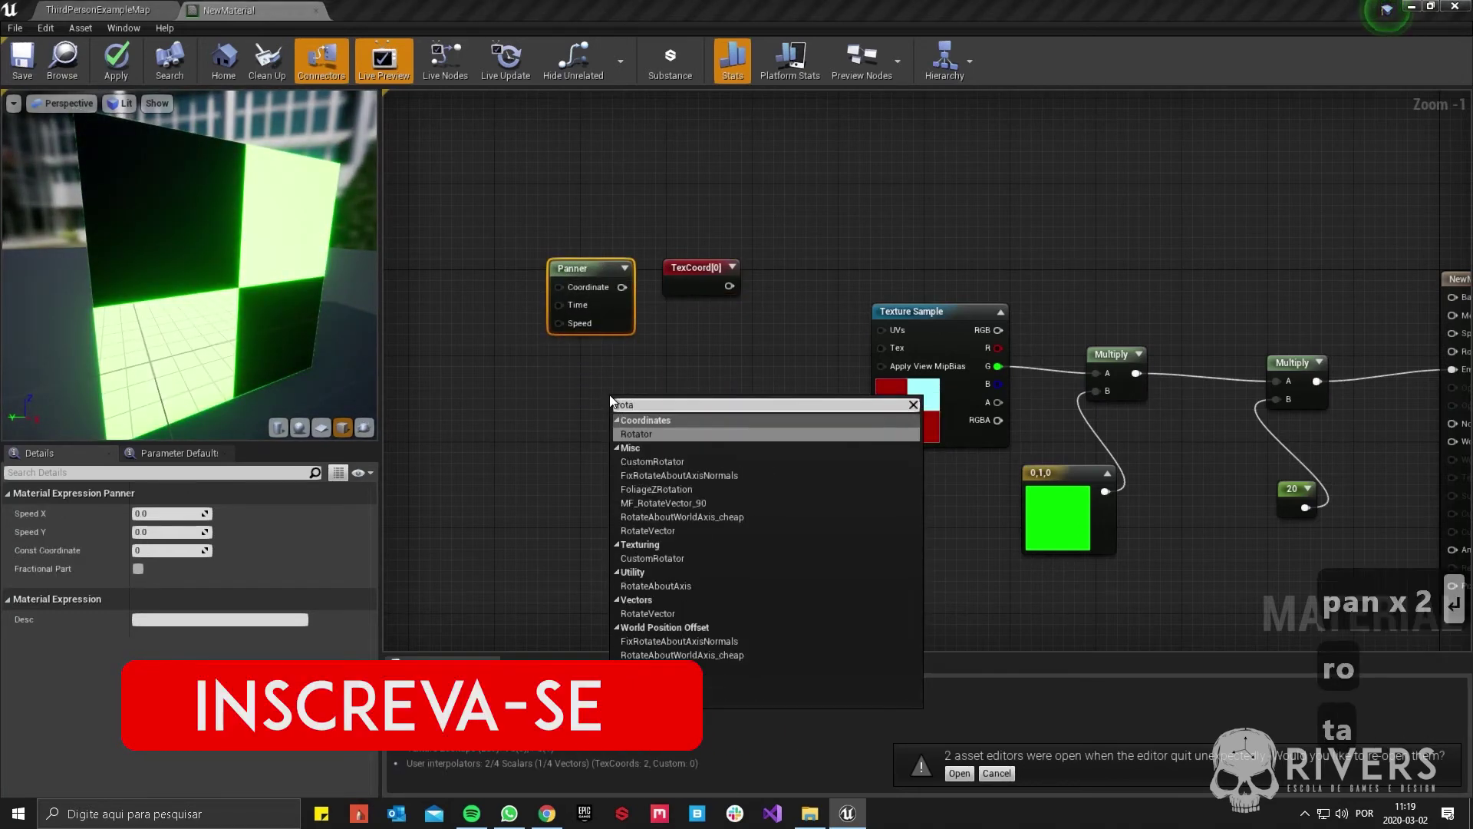
key(Return)
drag(598, 272, 534, 326)
drag(690, 283, 490, 251)
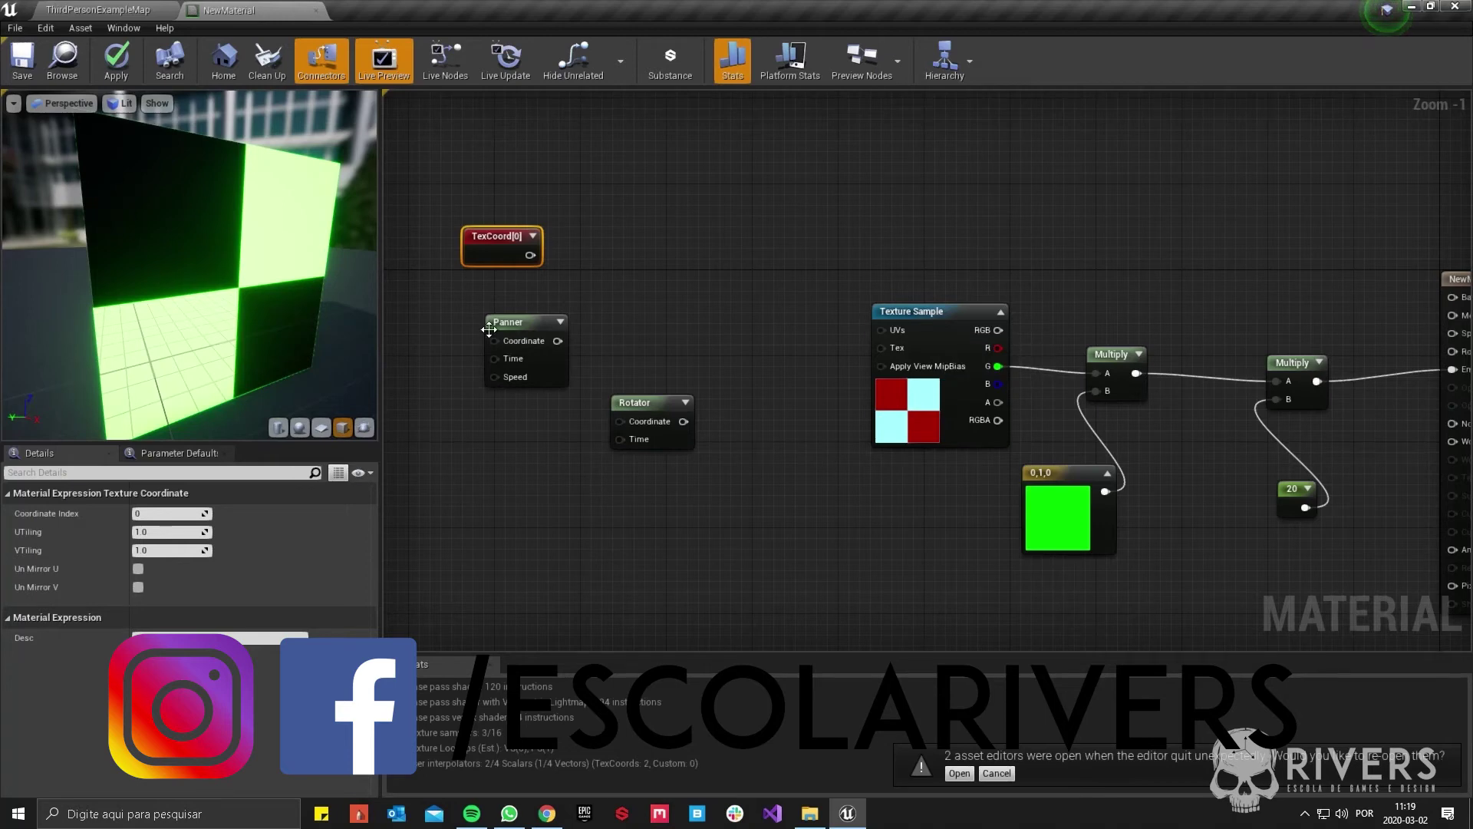
- Connect the TextureCoordinate to the Texture Sample's UVs and set its UTiling and VTiling to 2
drag(530, 255, 724, 337)
drag(887, 335, 888, 334)
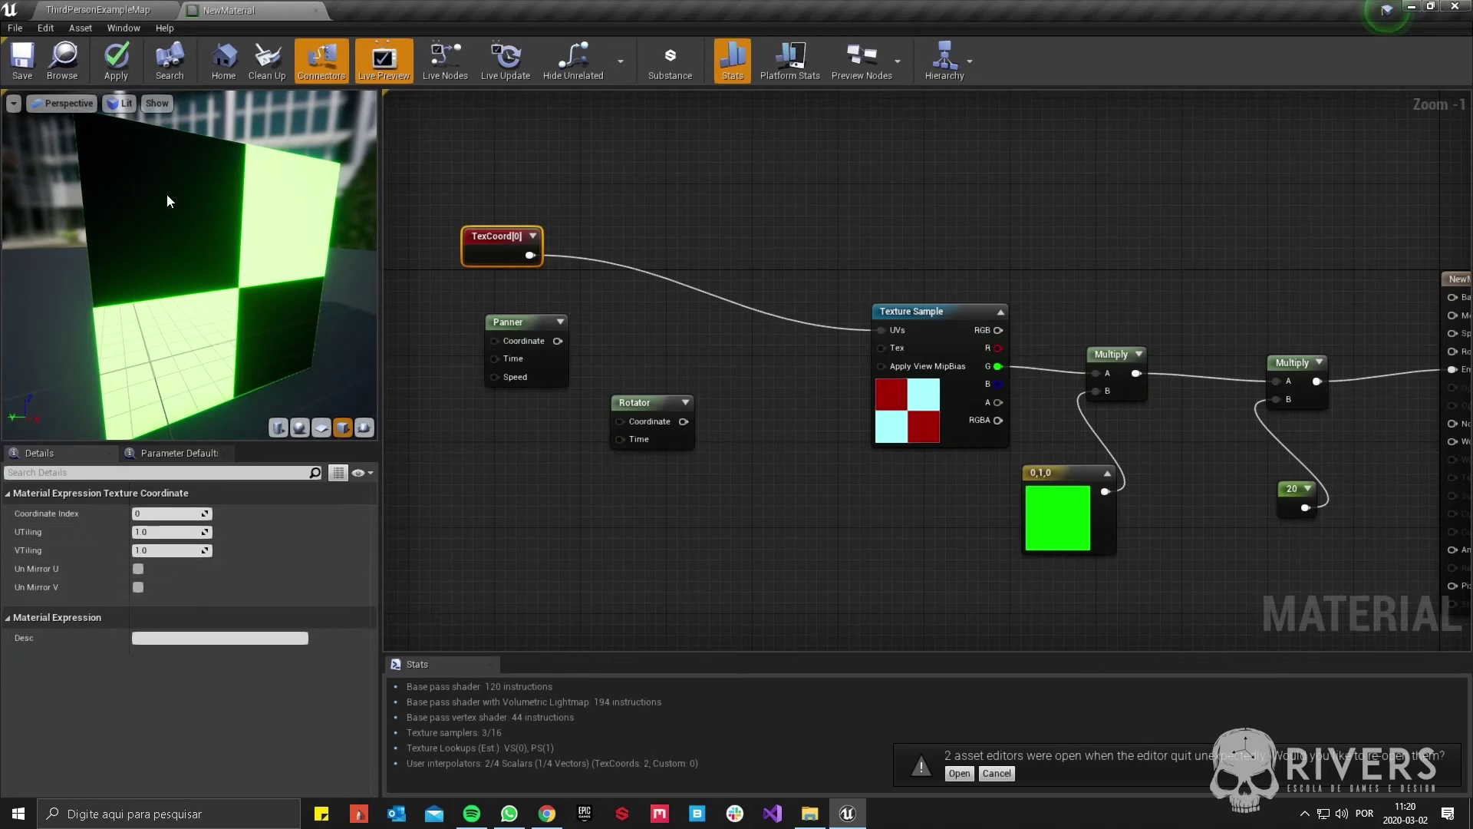
click(186, 533)
text(2)
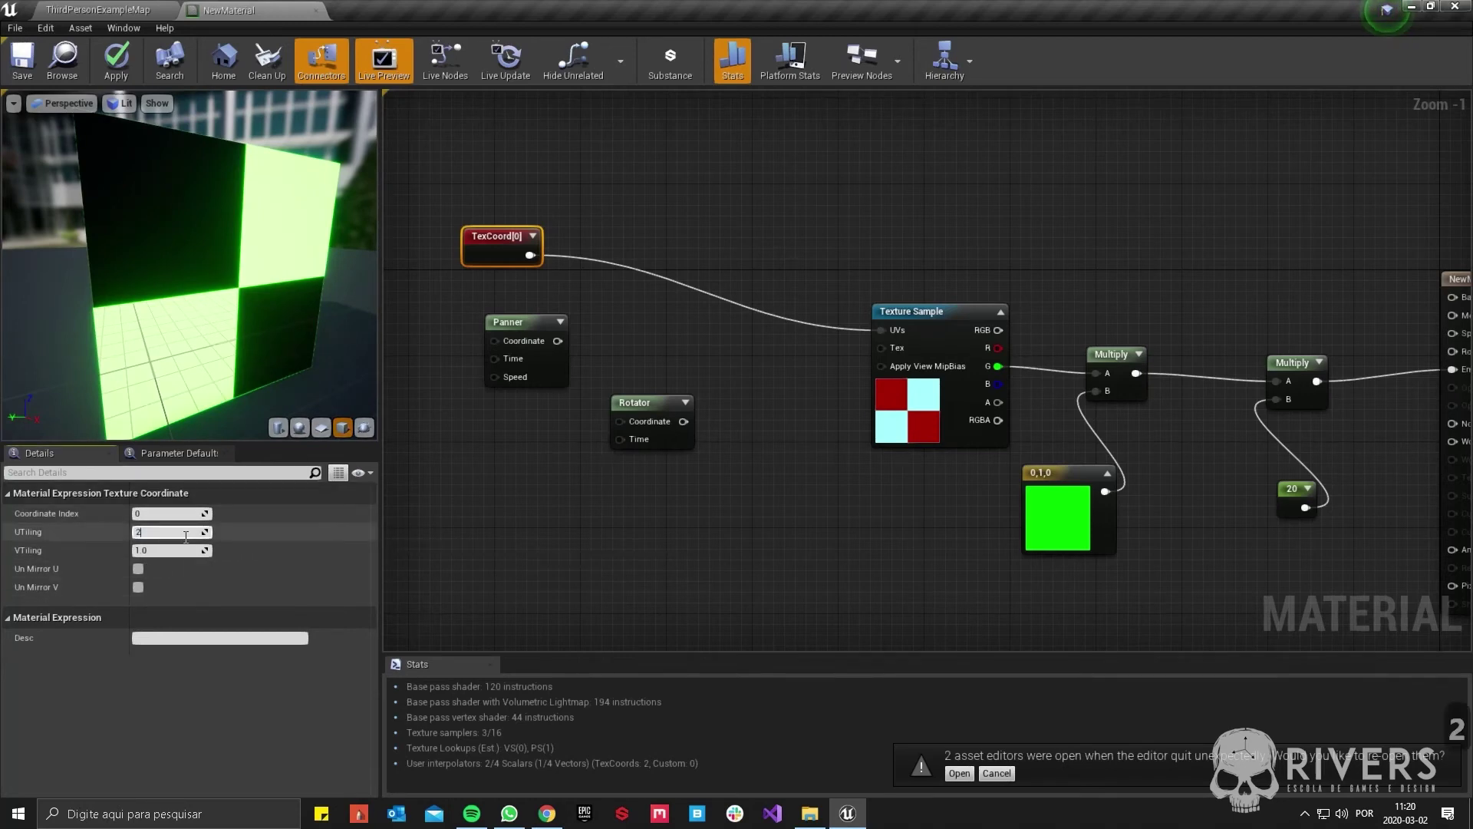
key(Tab)
text(2)
key(Return)
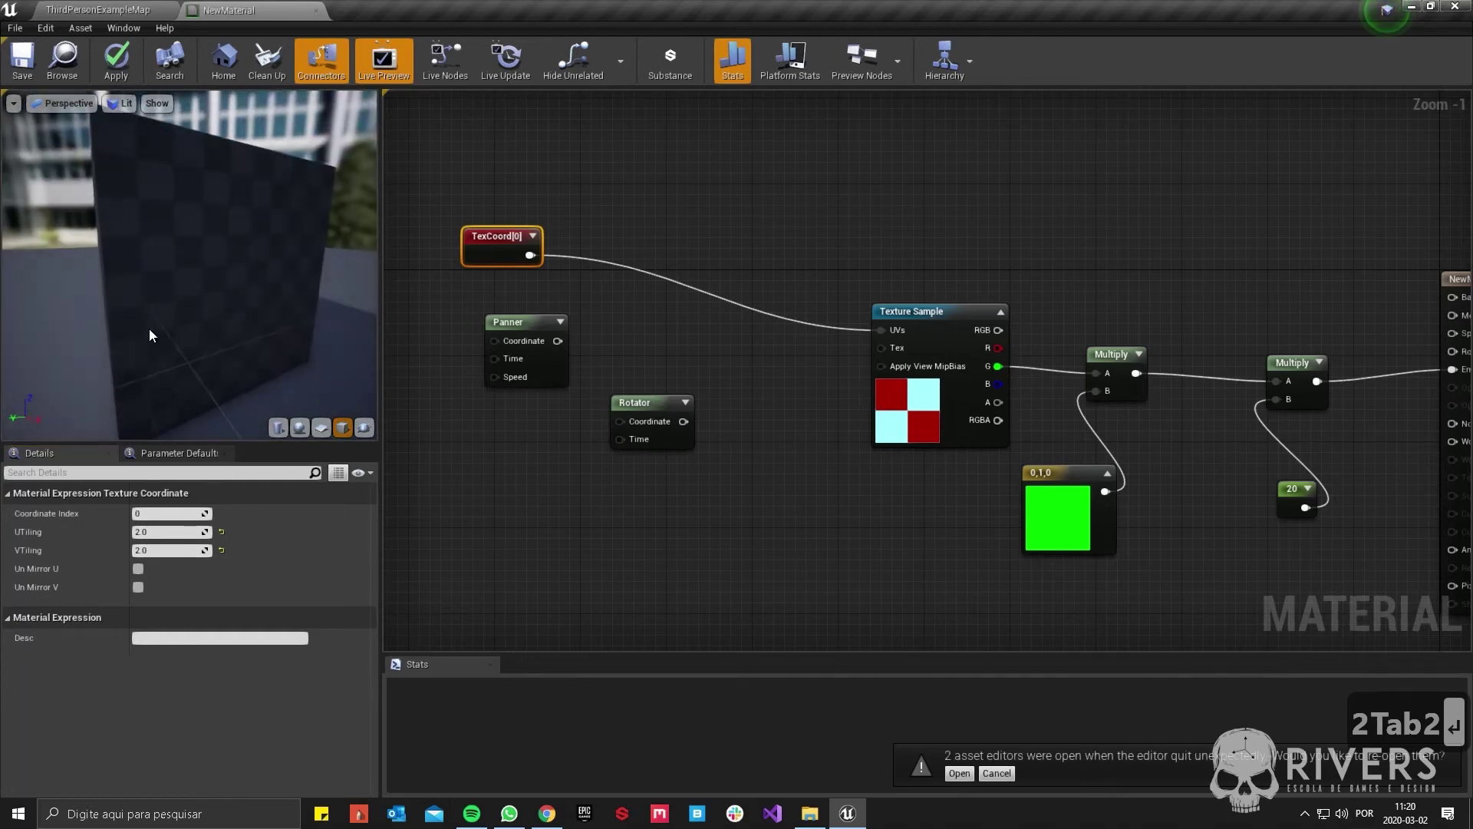
click(181, 533)
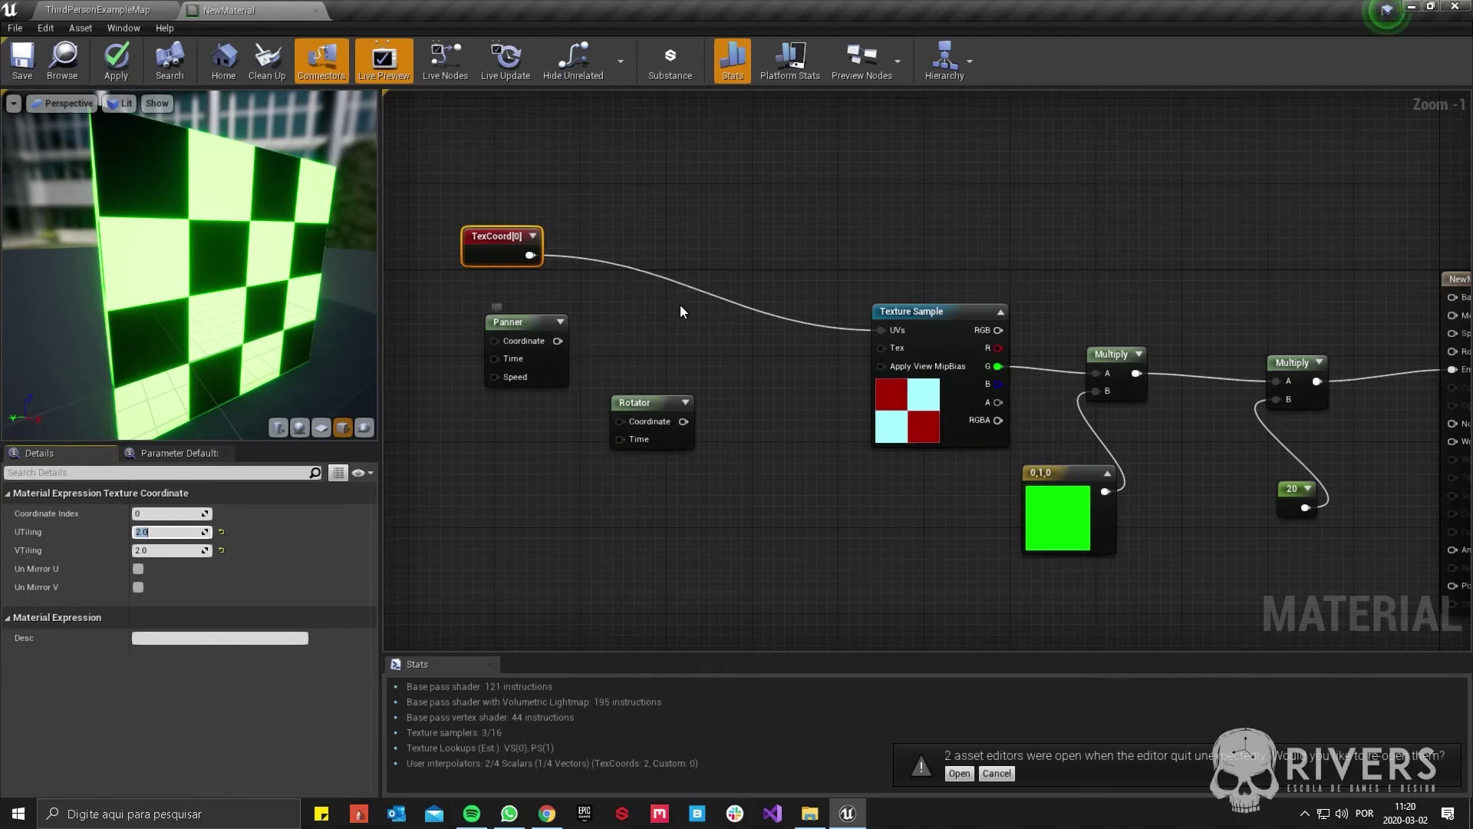
- Wire the Panner between the TextureCoordinate and the Texture Sample's UVs, and set its Speed X and Speed Y to 0.1
drag(515, 322, 675, 301)
drag(531, 255, 882, 330)
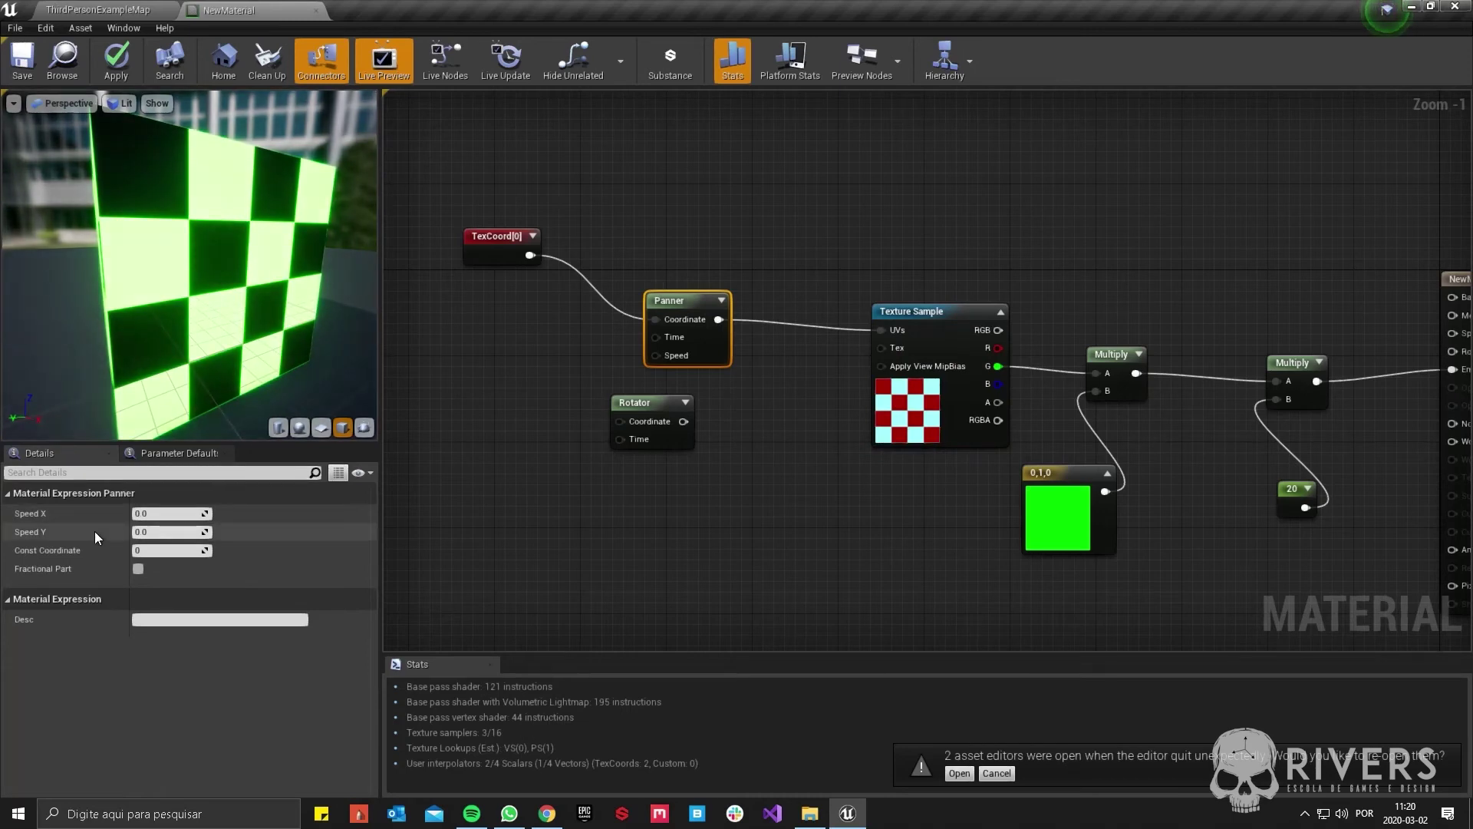
click(186, 510)
text(0.1)
key(Return)
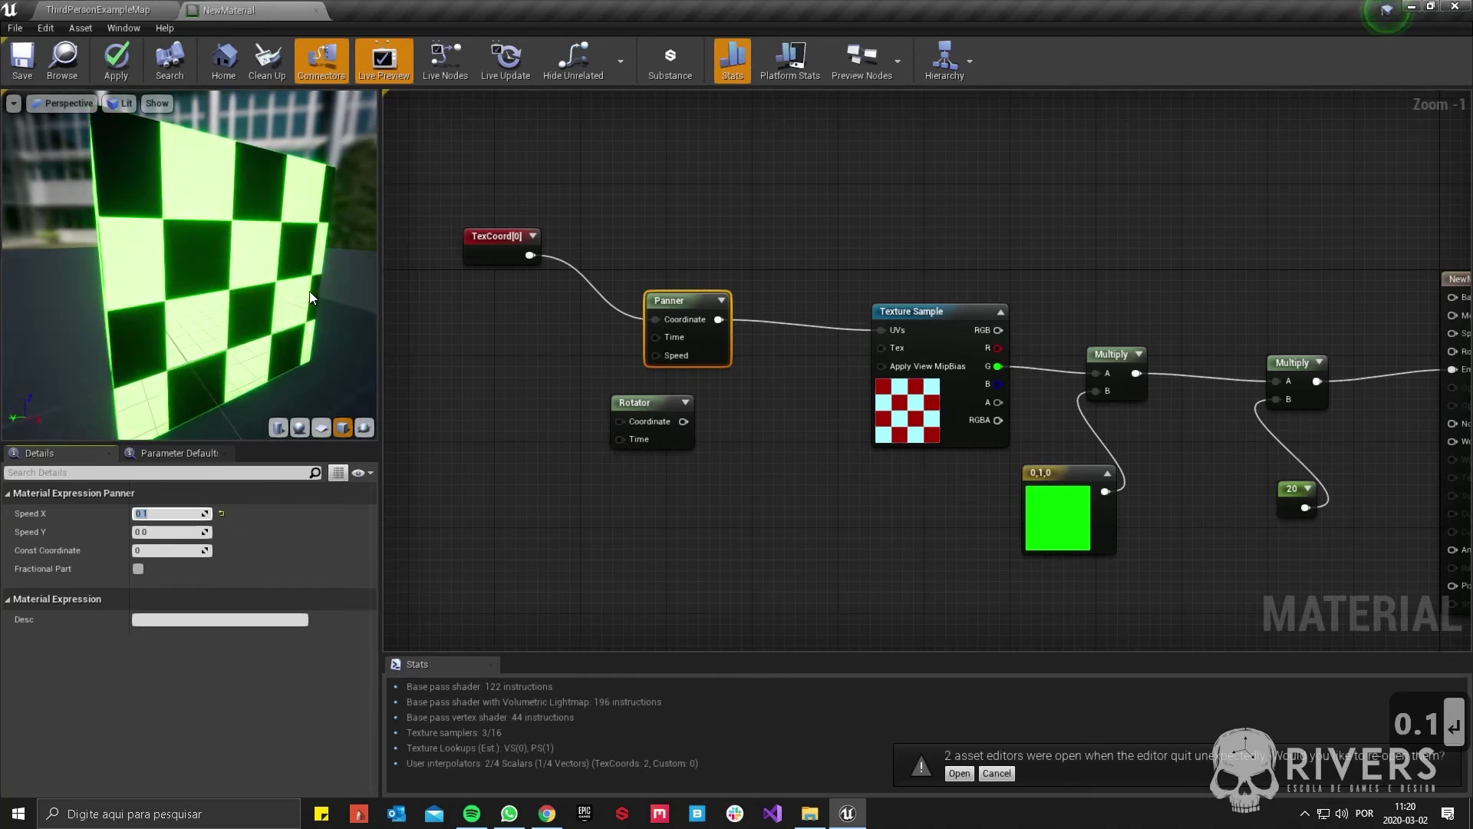
click(175, 532)
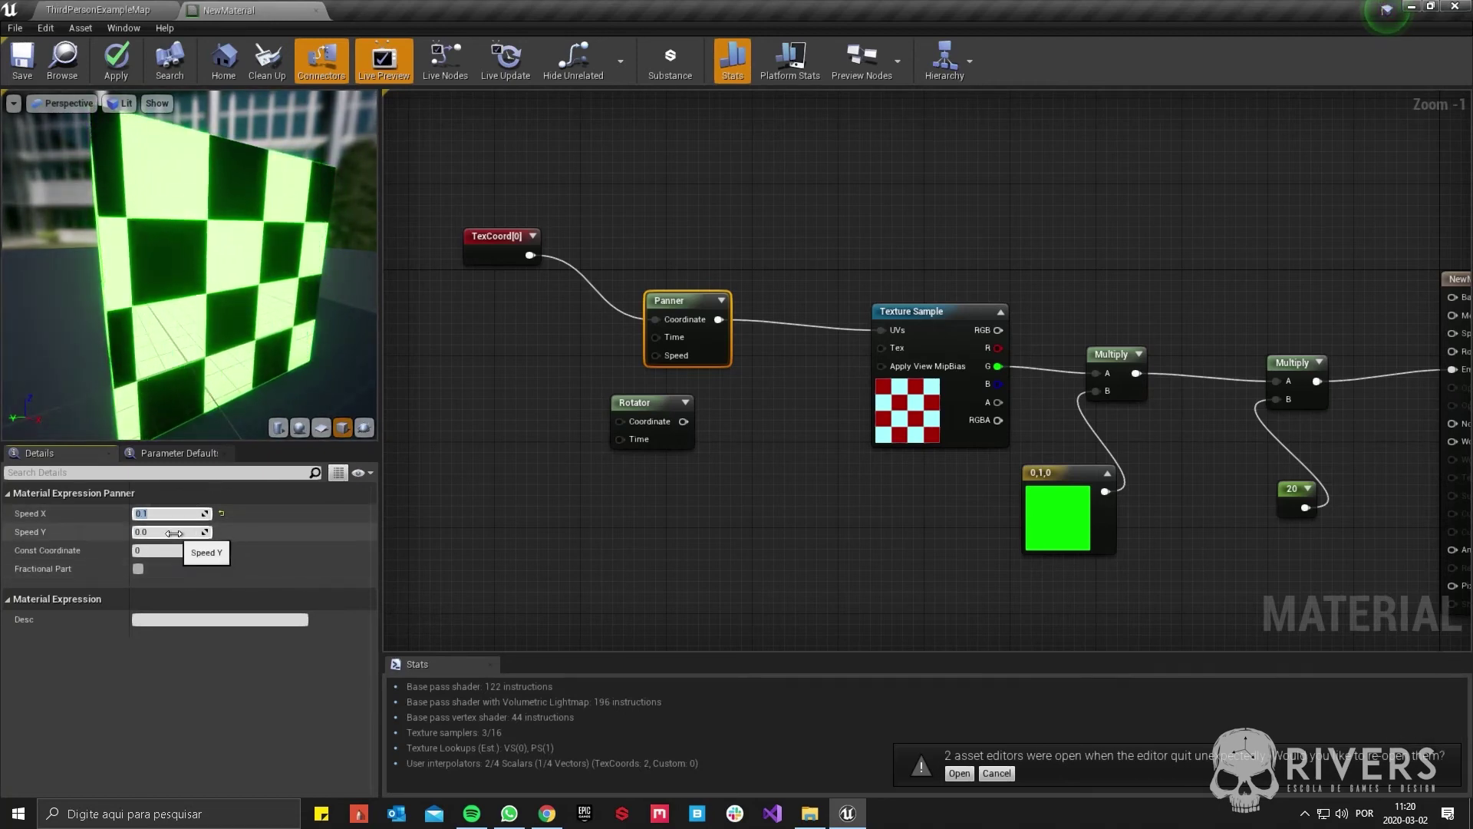
text(.1)
key(Return)
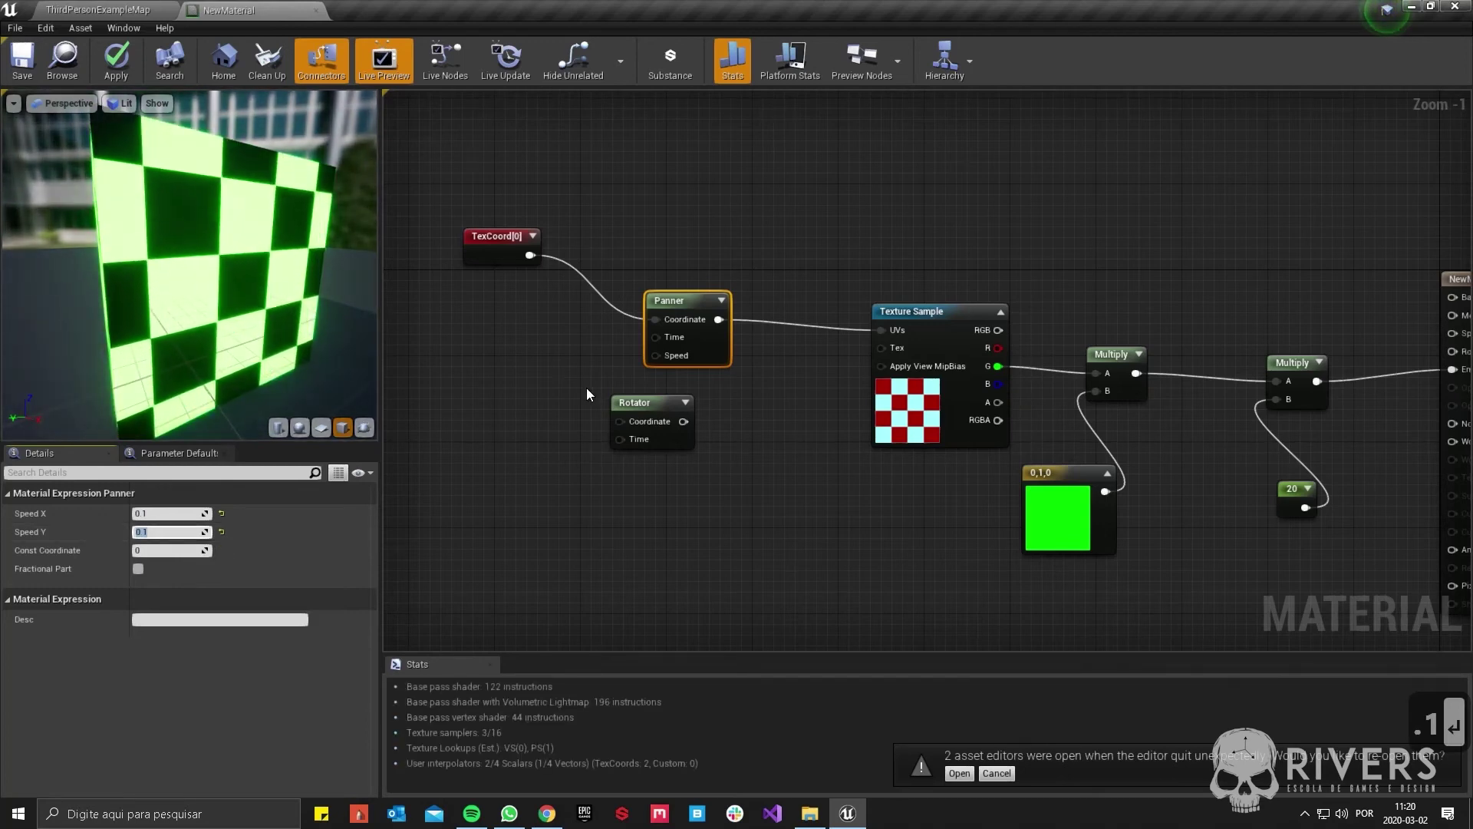
- Place the Rotator between the TextureCoordinate and the Panner, and wire it through their Coordinate inputs
right_drag(657, 406, 791, 390)
drag(835, 290, 878, 301)
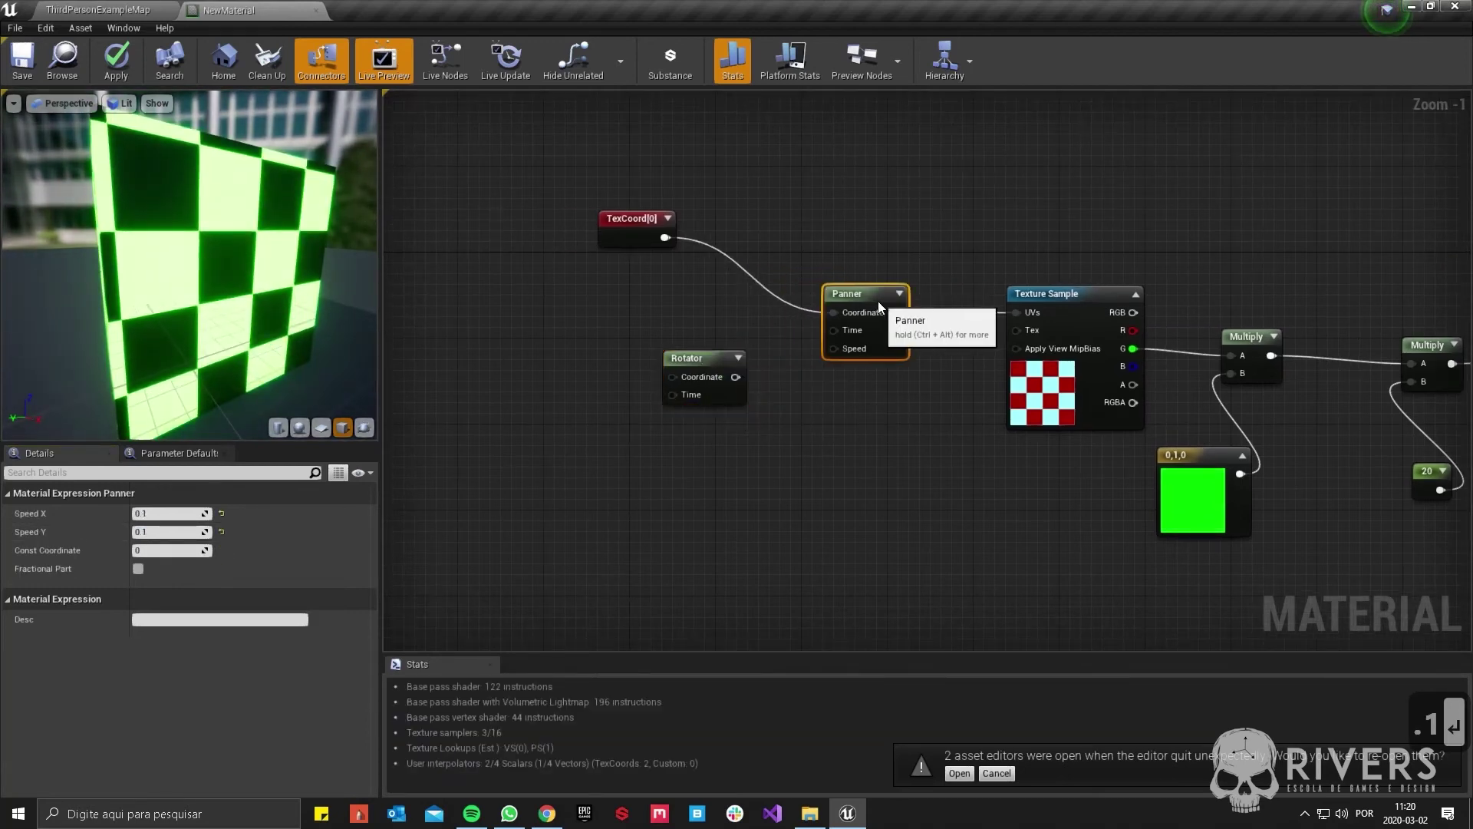
drag(691, 357, 722, 303)
drag(666, 237, 830, 313)
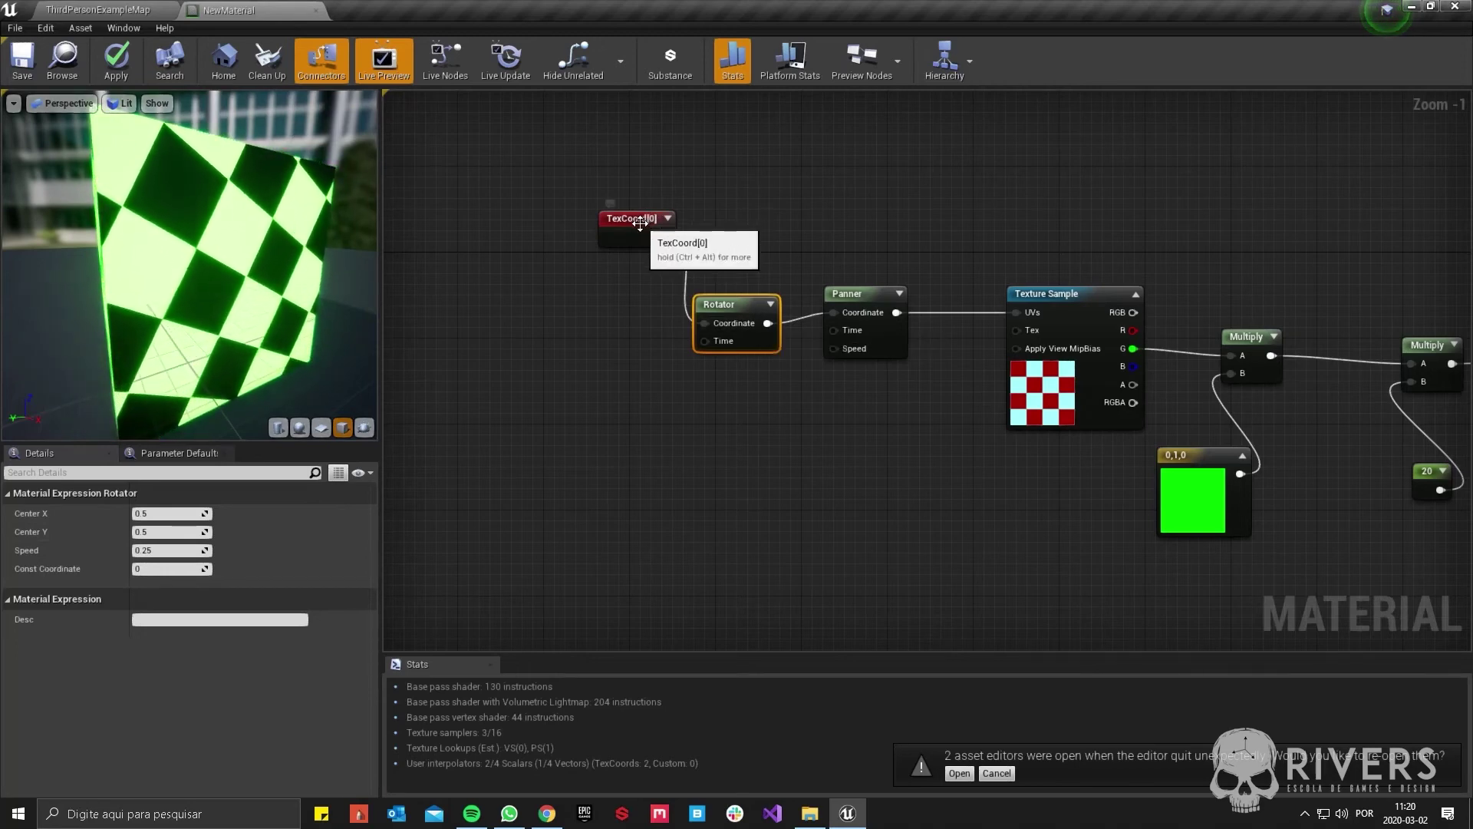
- Set the Rotator's Center X and Center Y to 1
click(171, 514)
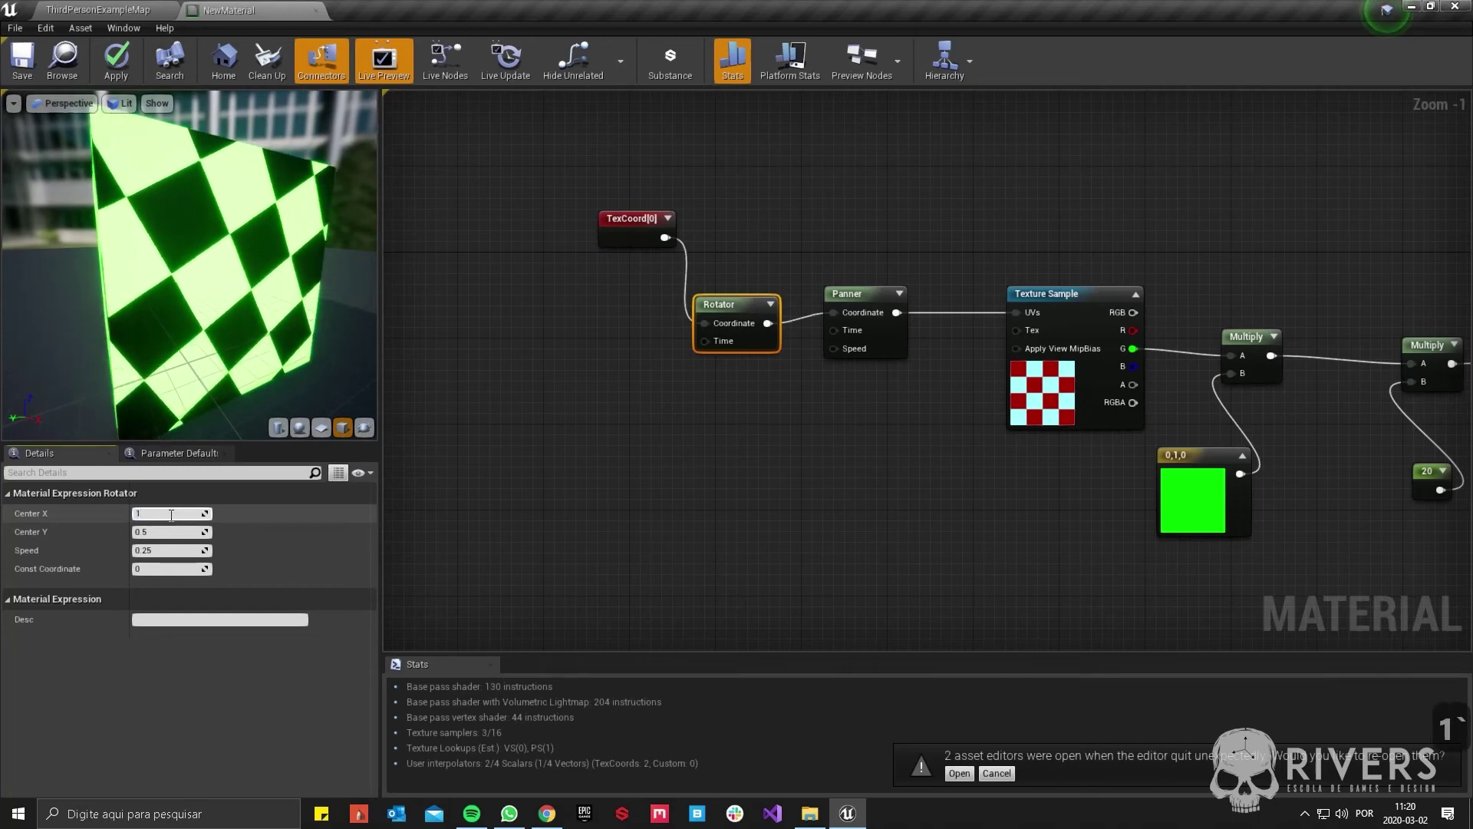
text(1)
key(Tab)
text(1)
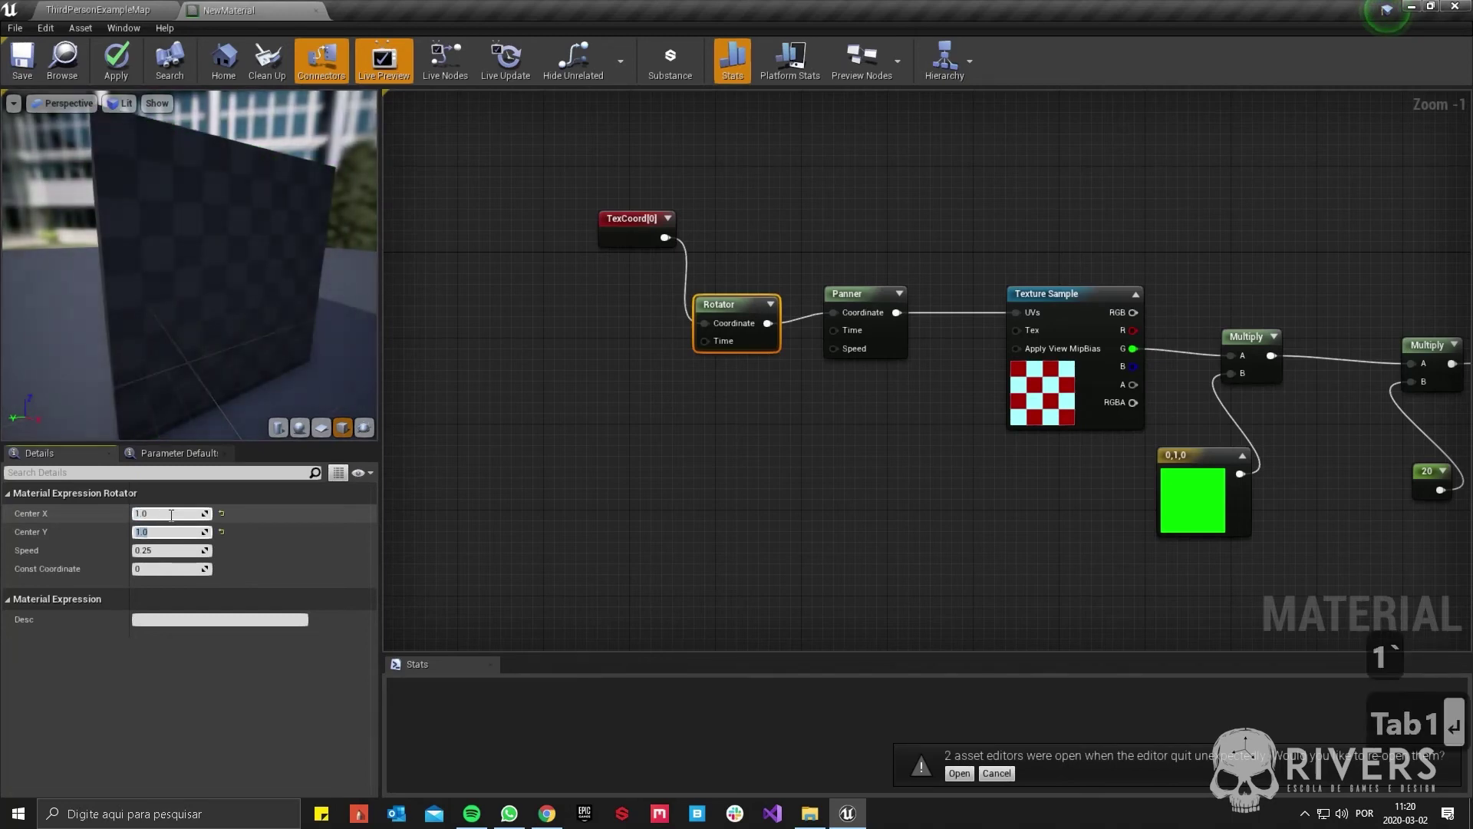
- Set the Rotator's Center X and Center Y to 0.5
key(Return)
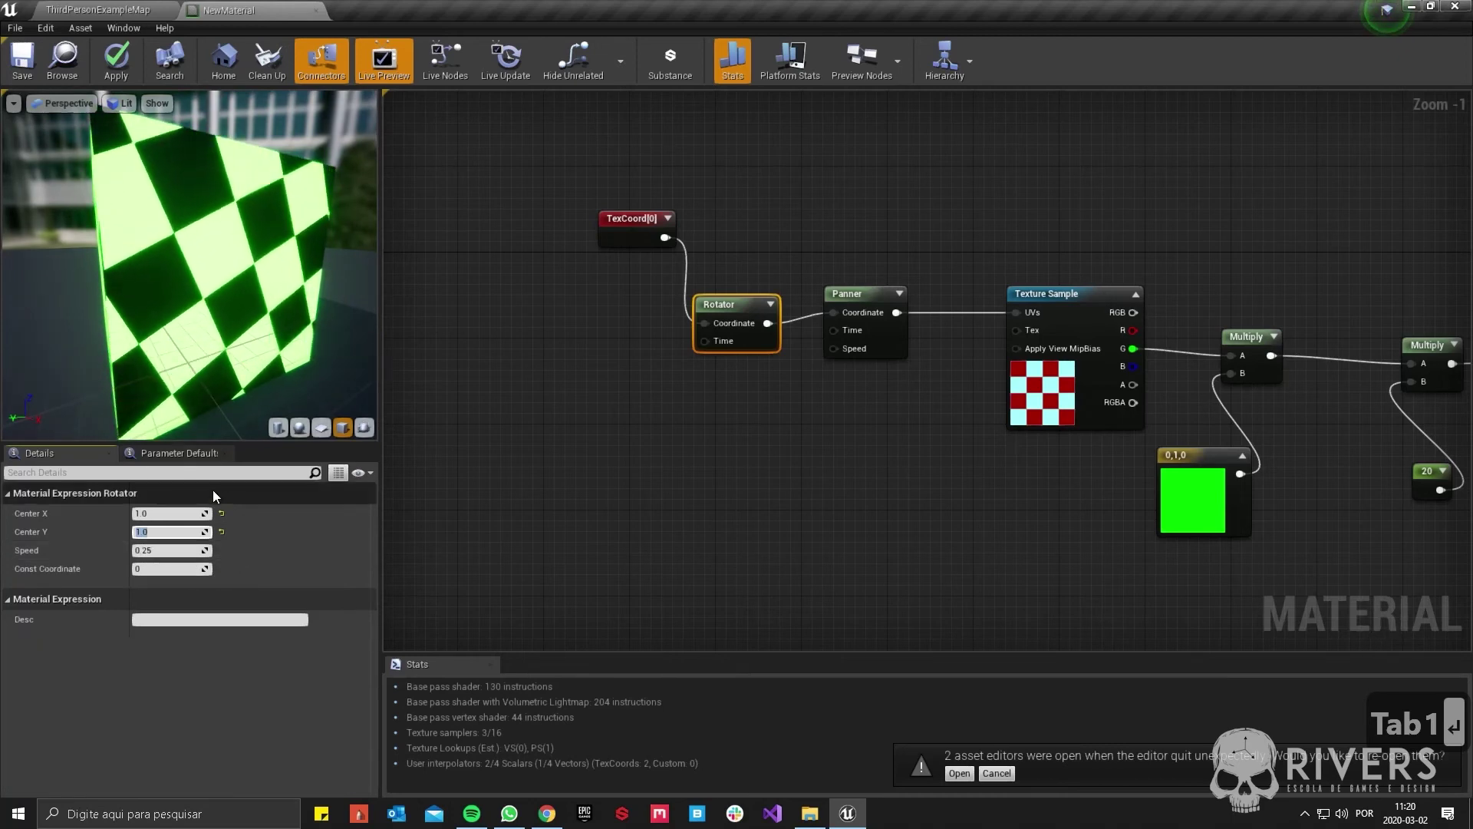
click(178, 514)
text(0,)
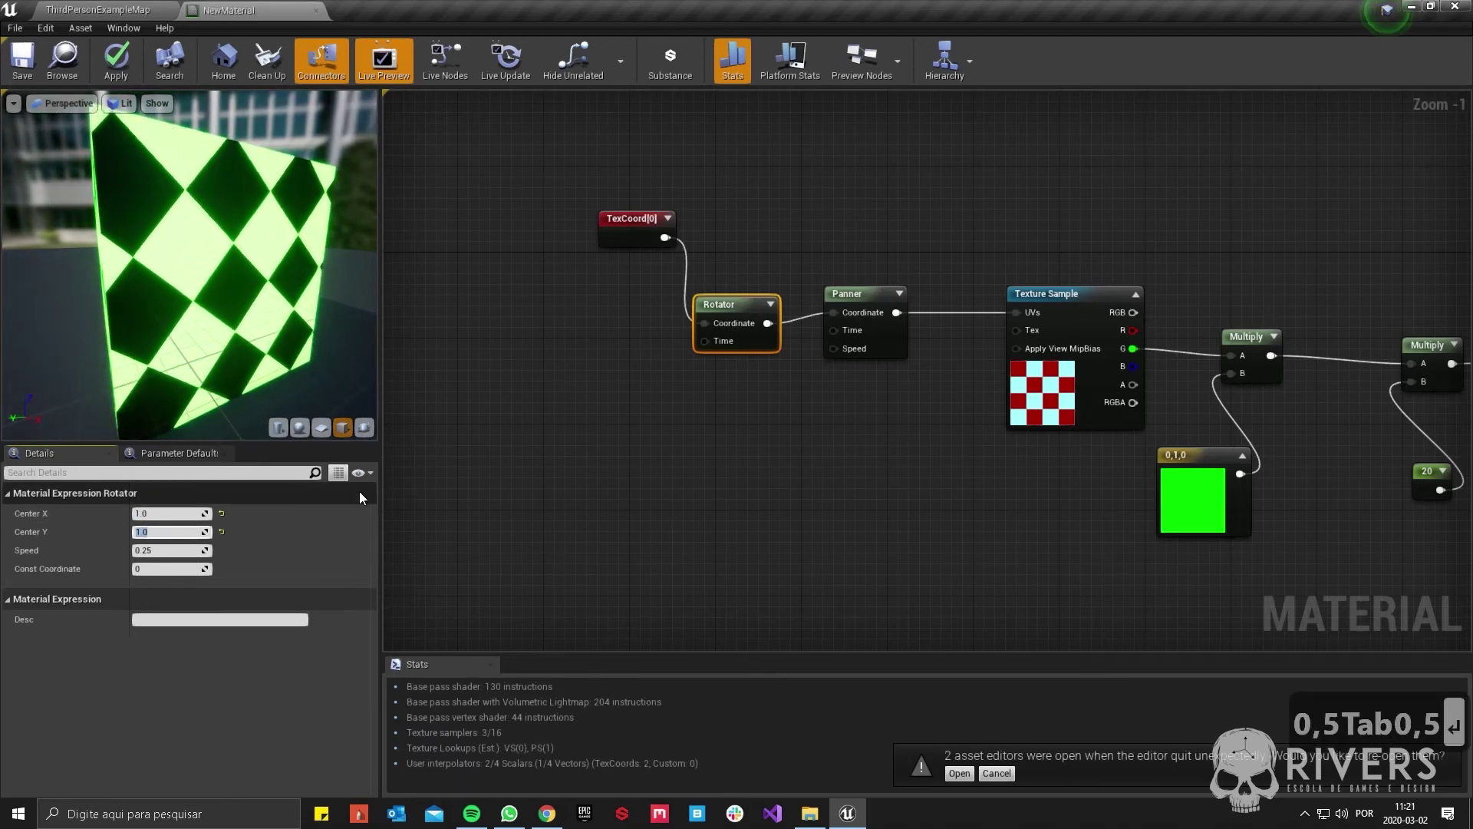
text(.5)
key(Return)
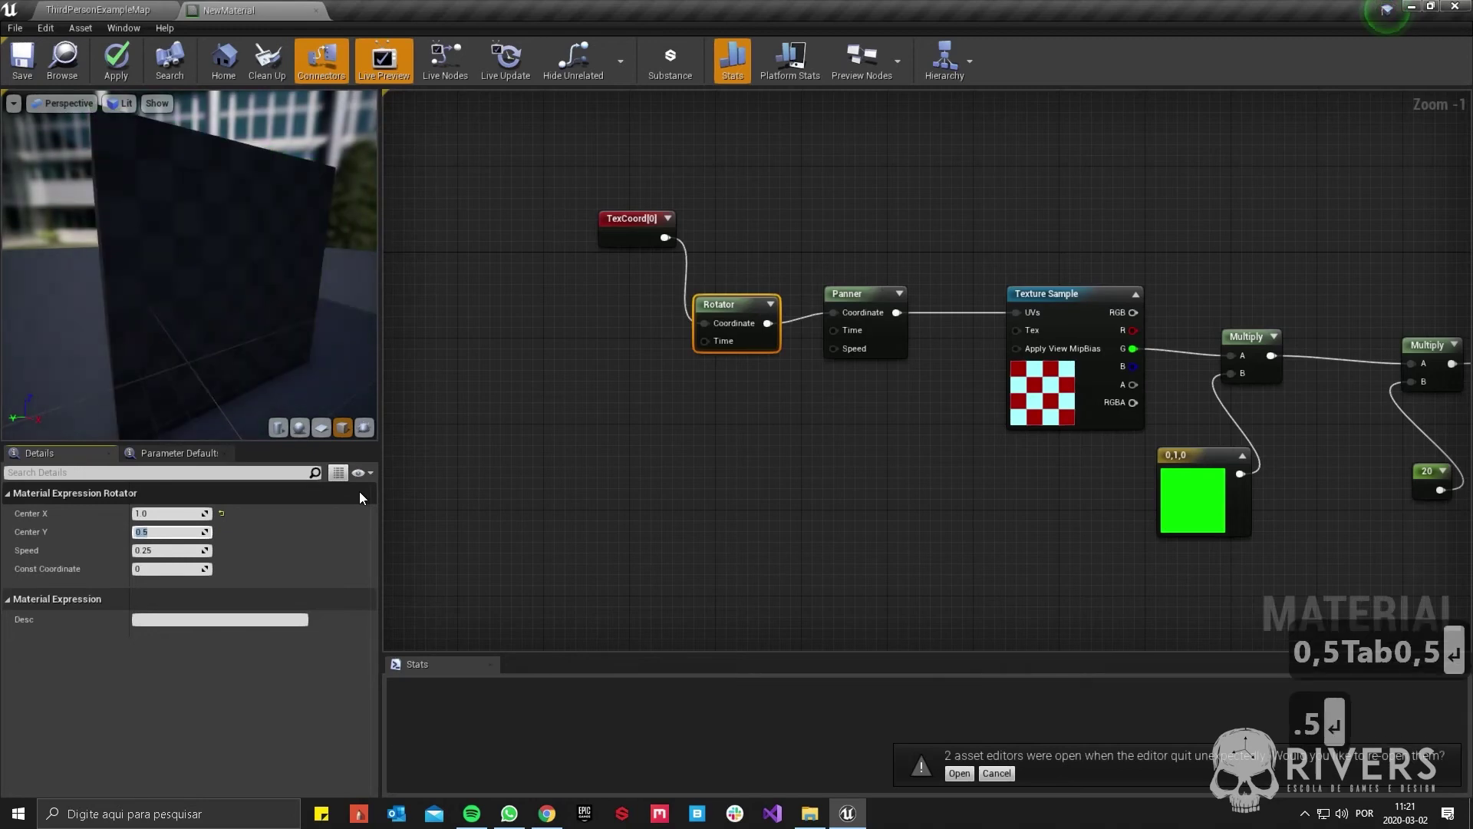
click(192, 513)
text(.5)
key(Return)
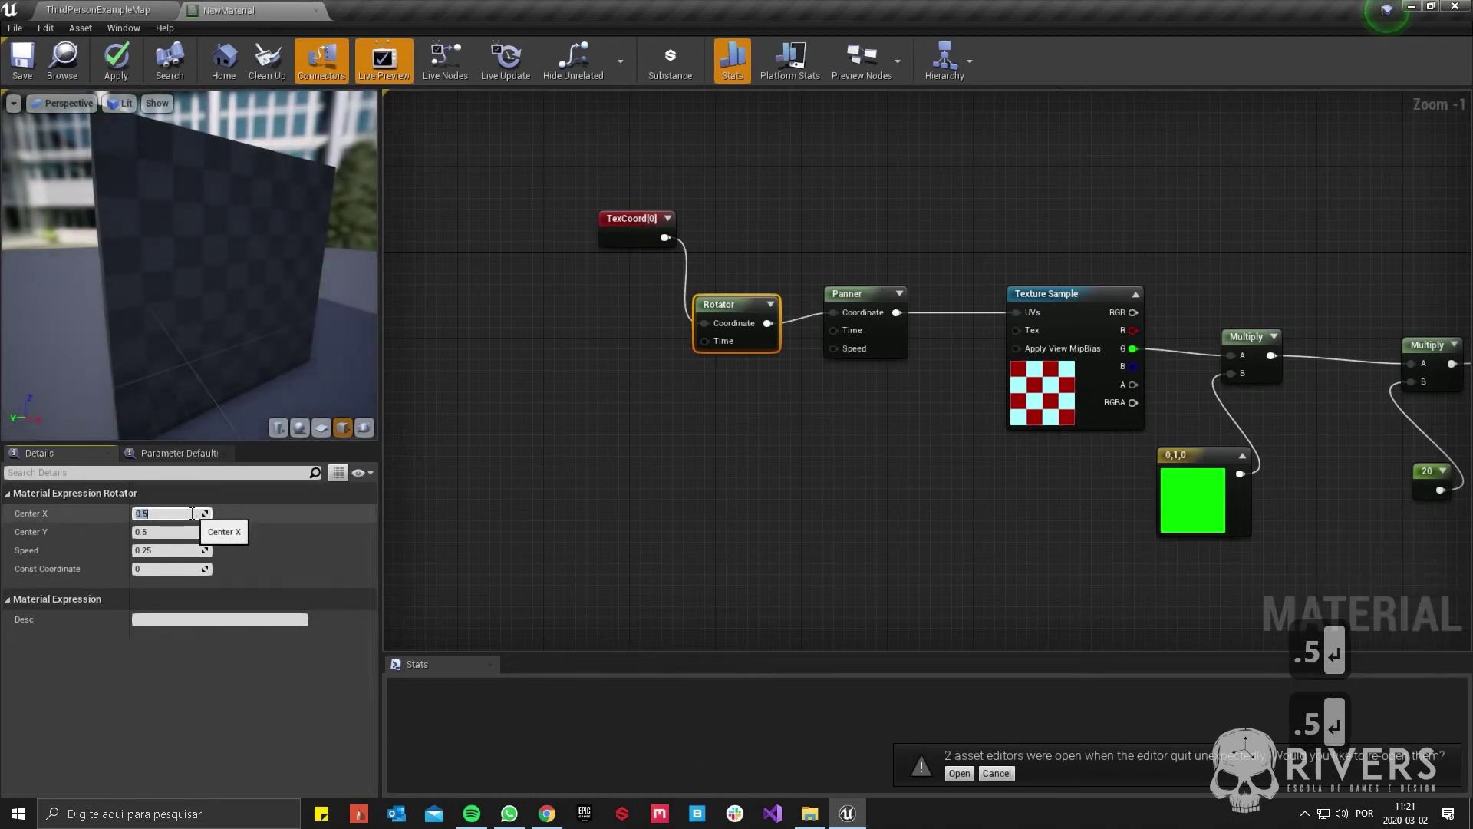
- Dismiss the prompt about reopening asset editors and save the material
click(726, 464)
right_drag(726, 464, 550, 439)
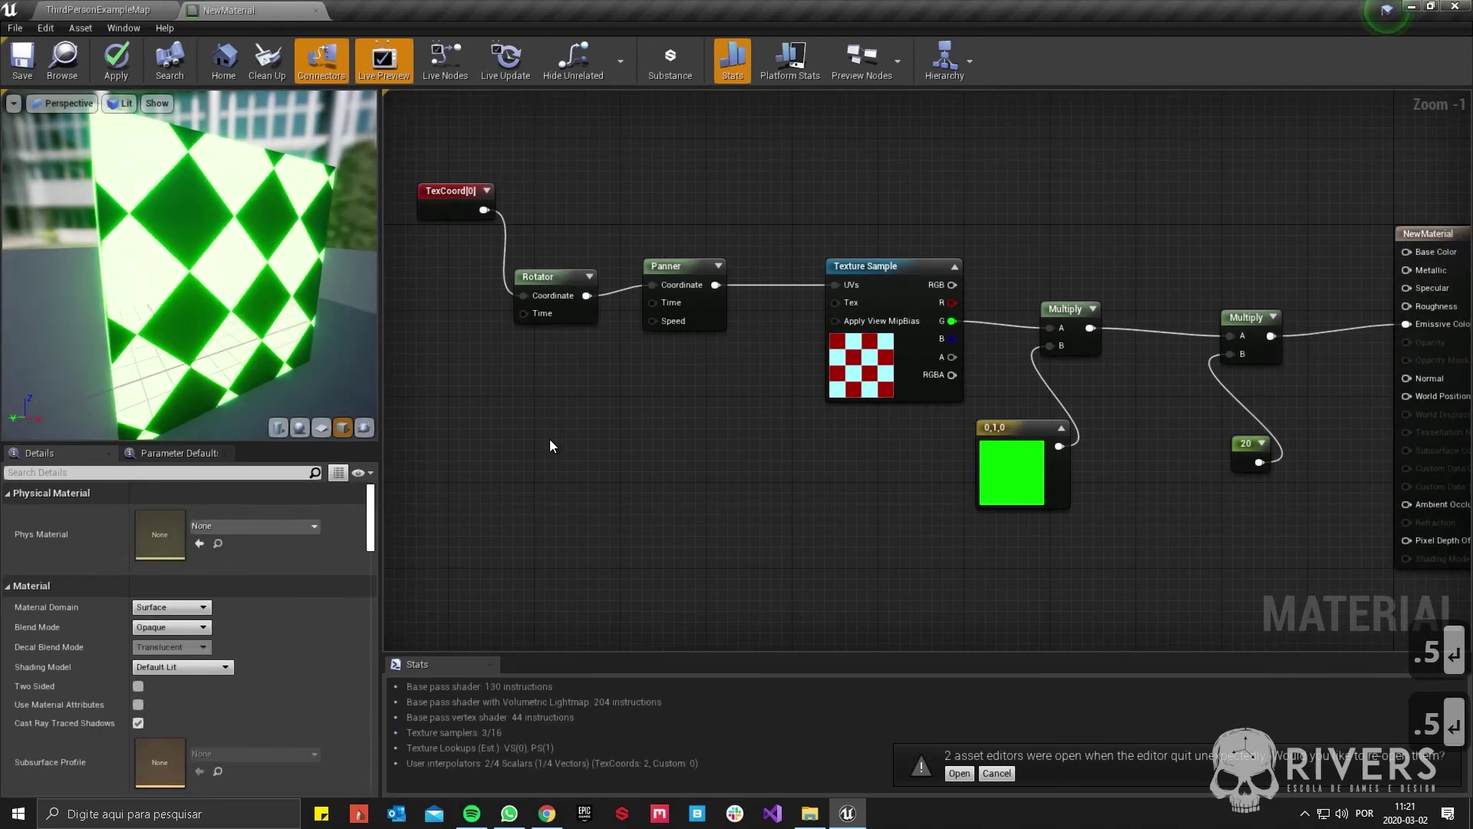
click(1001, 779)
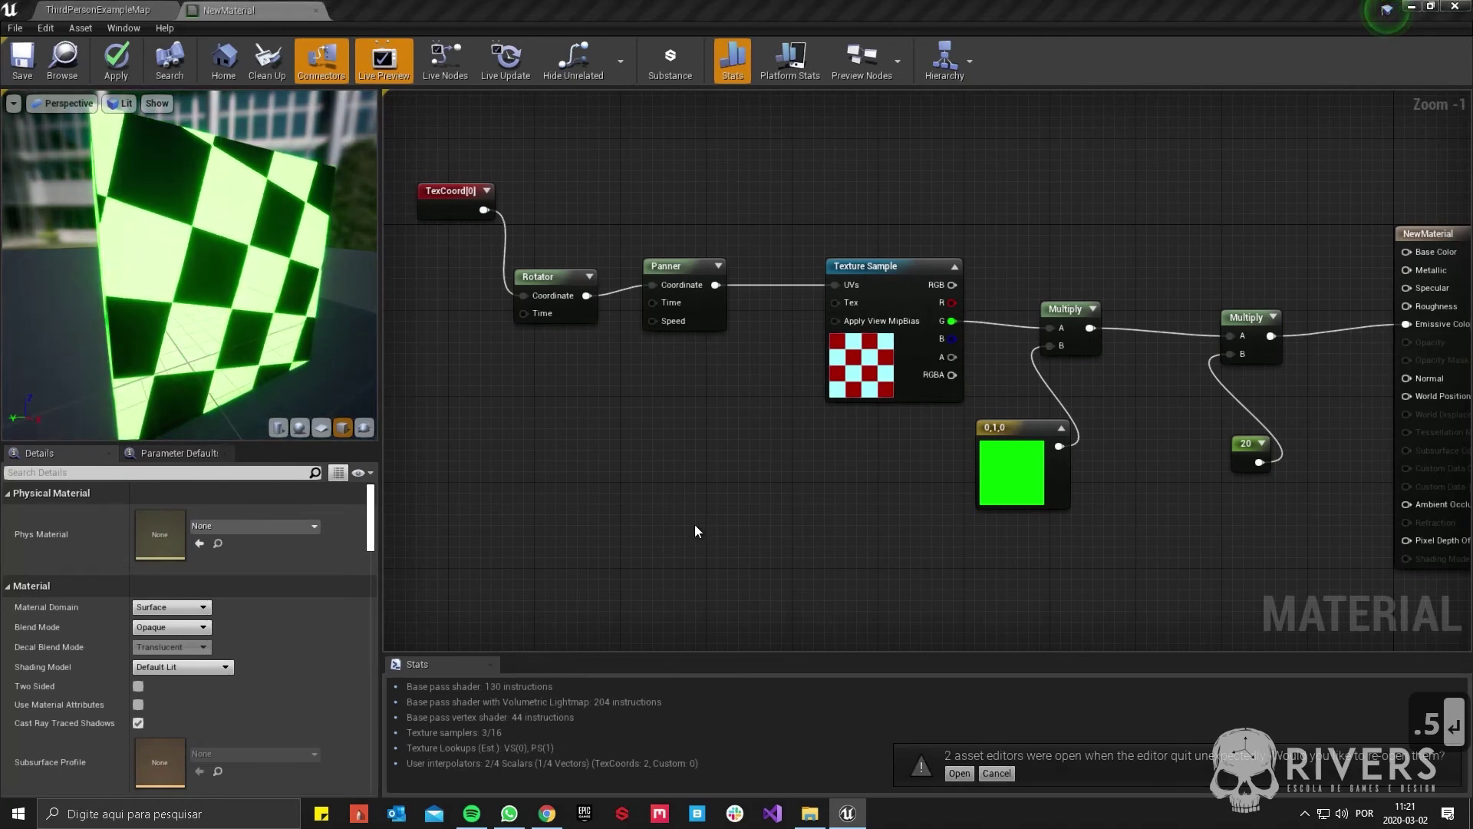
right_drag(854, 495, 931, 456)
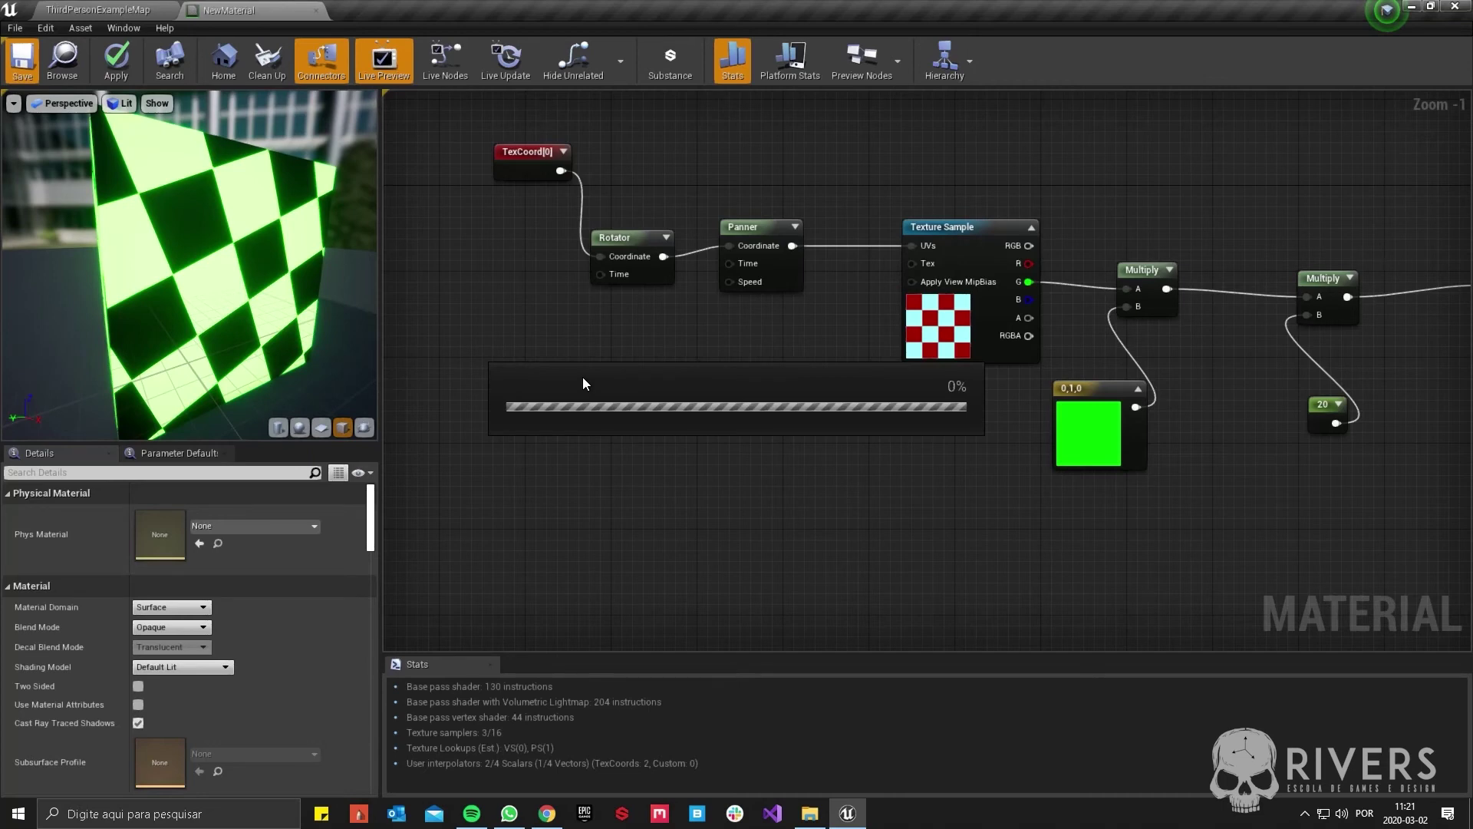
right_drag(648, 459, 372, 432)
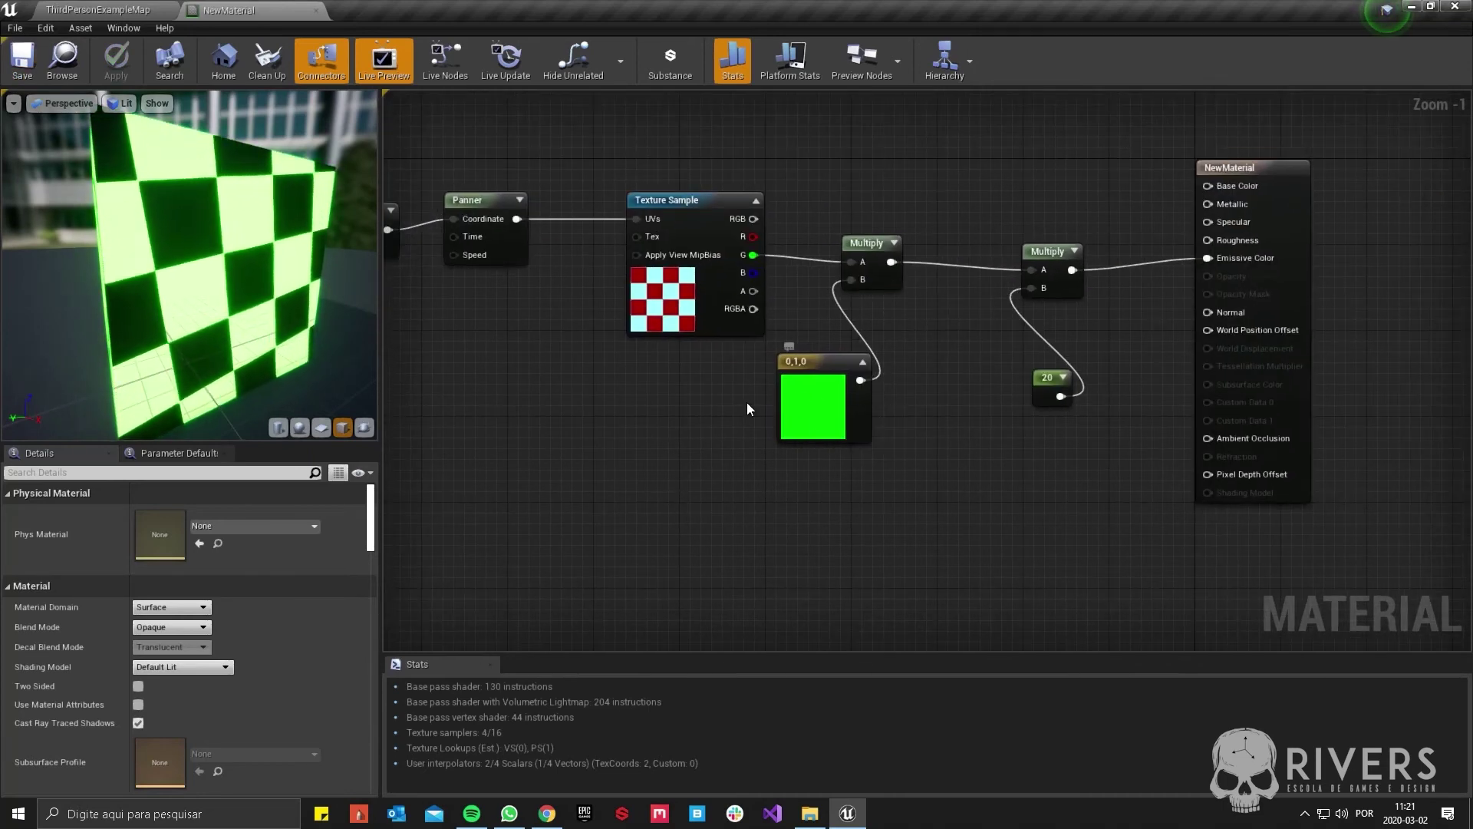
right_drag(748, 402, 780, 453)
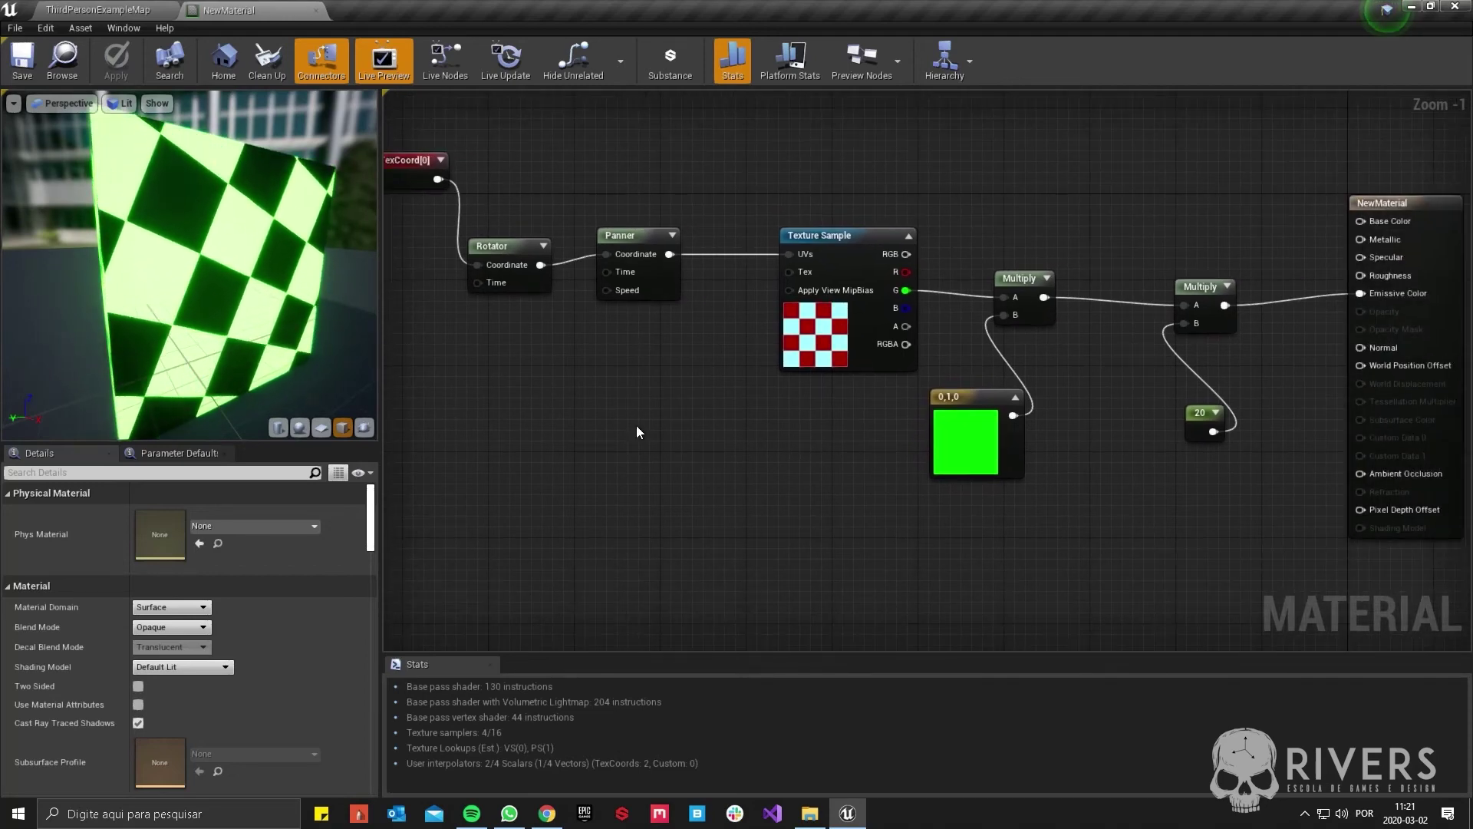
- Delete all expression nodes except the checker Texture Sample, then move that node slightly closer to the material output
drag(706, 132, 370, 422)
key(Delete)
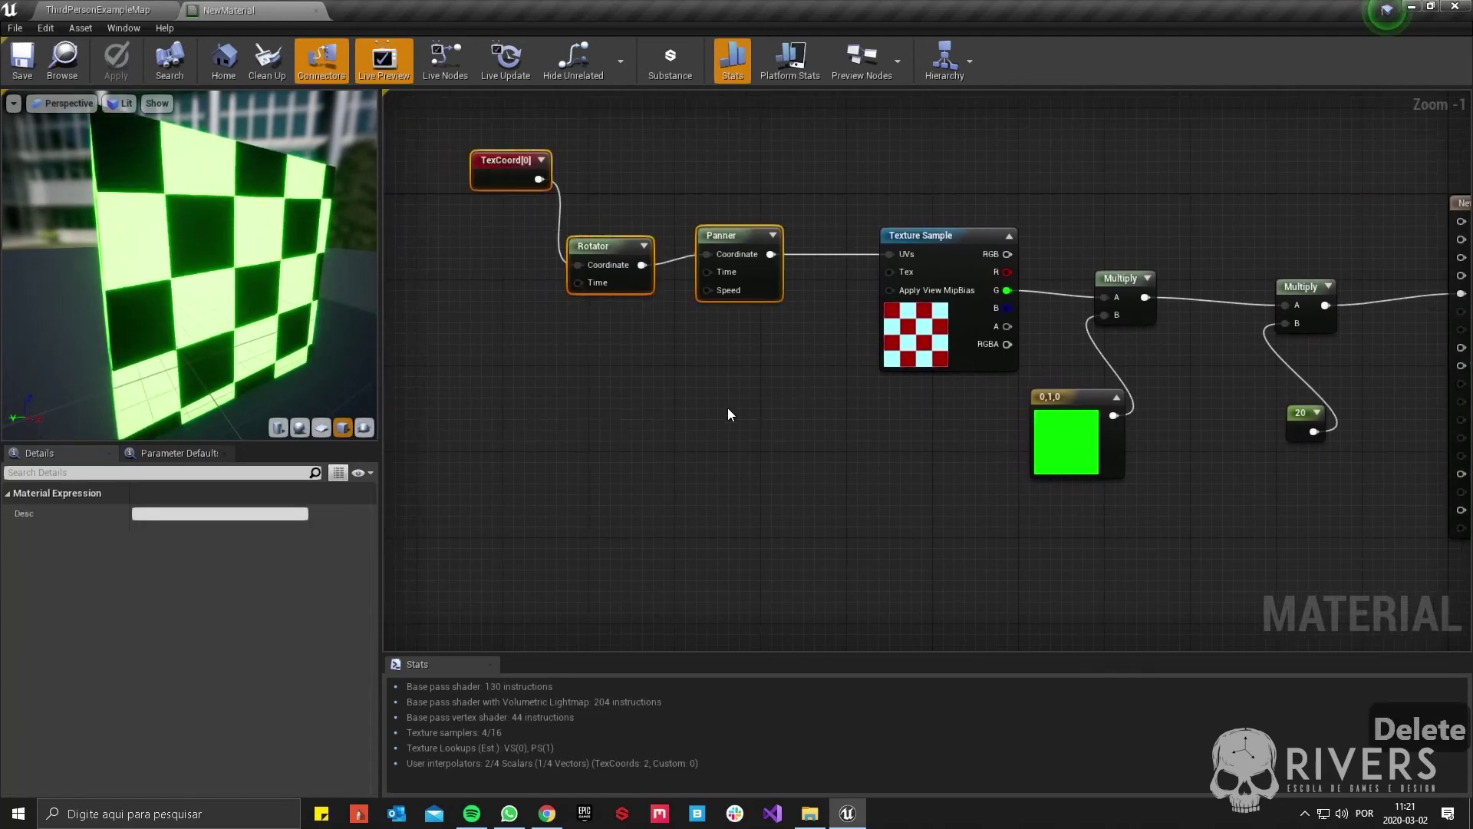
right_drag(727, 407, 423, 370)
drag(768, 190, 1029, 529)
key(Delete)
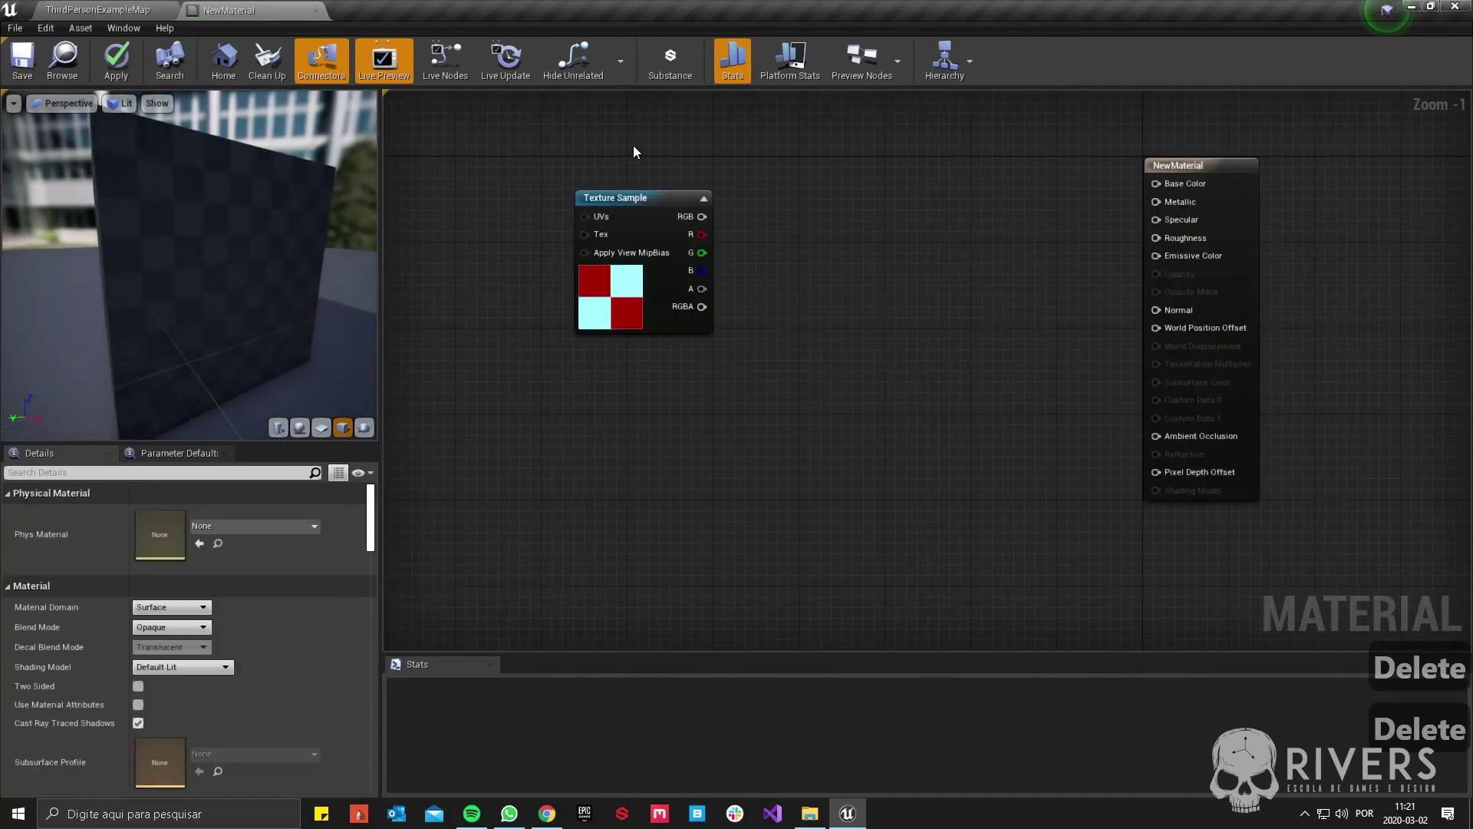
drag(630, 198, 673, 198)
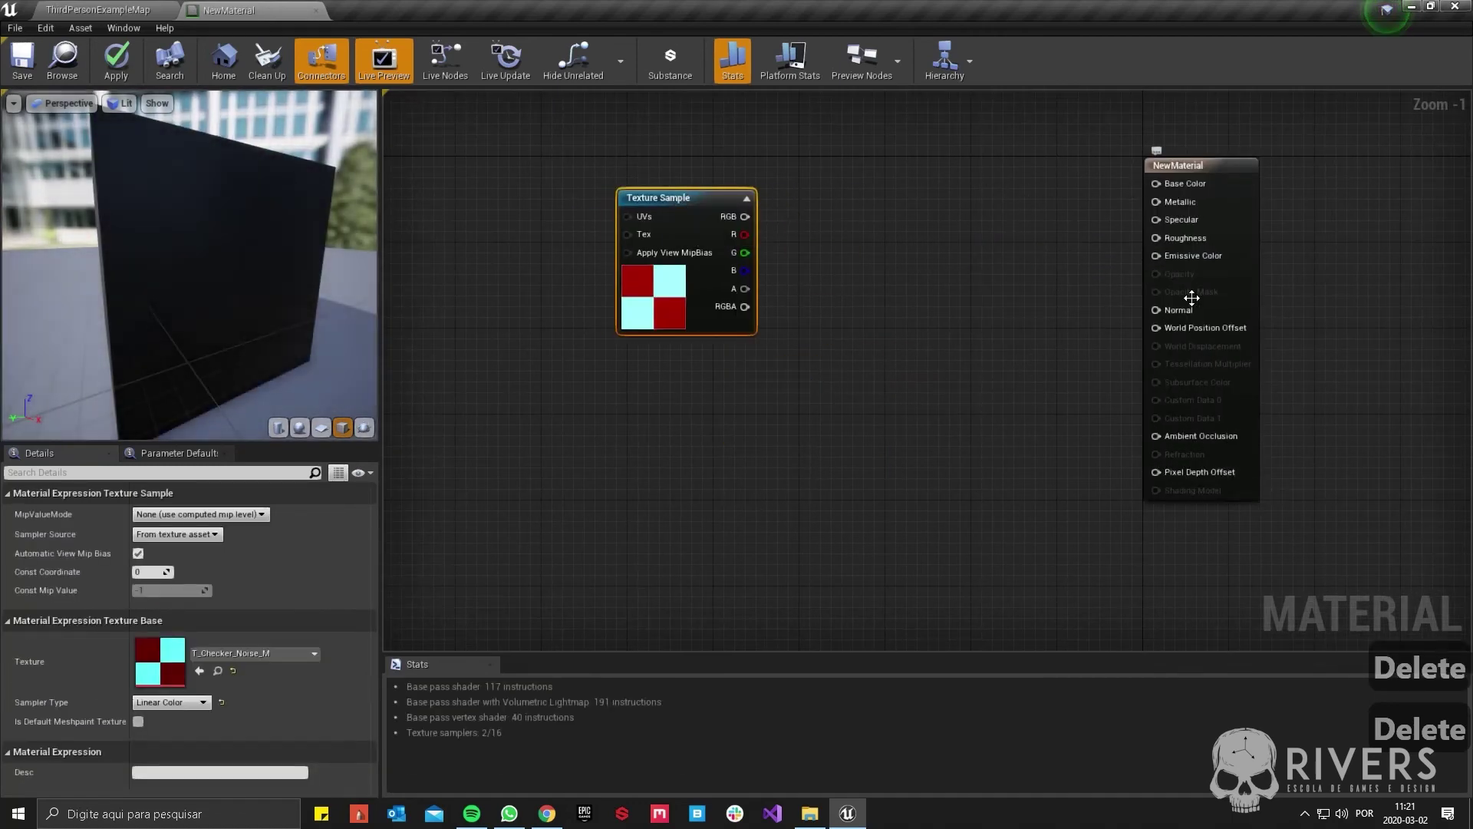
- Set the material's Blend Mode to Masked and connect the Texture Sample's G output to Opacity Mask
click(967, 224)
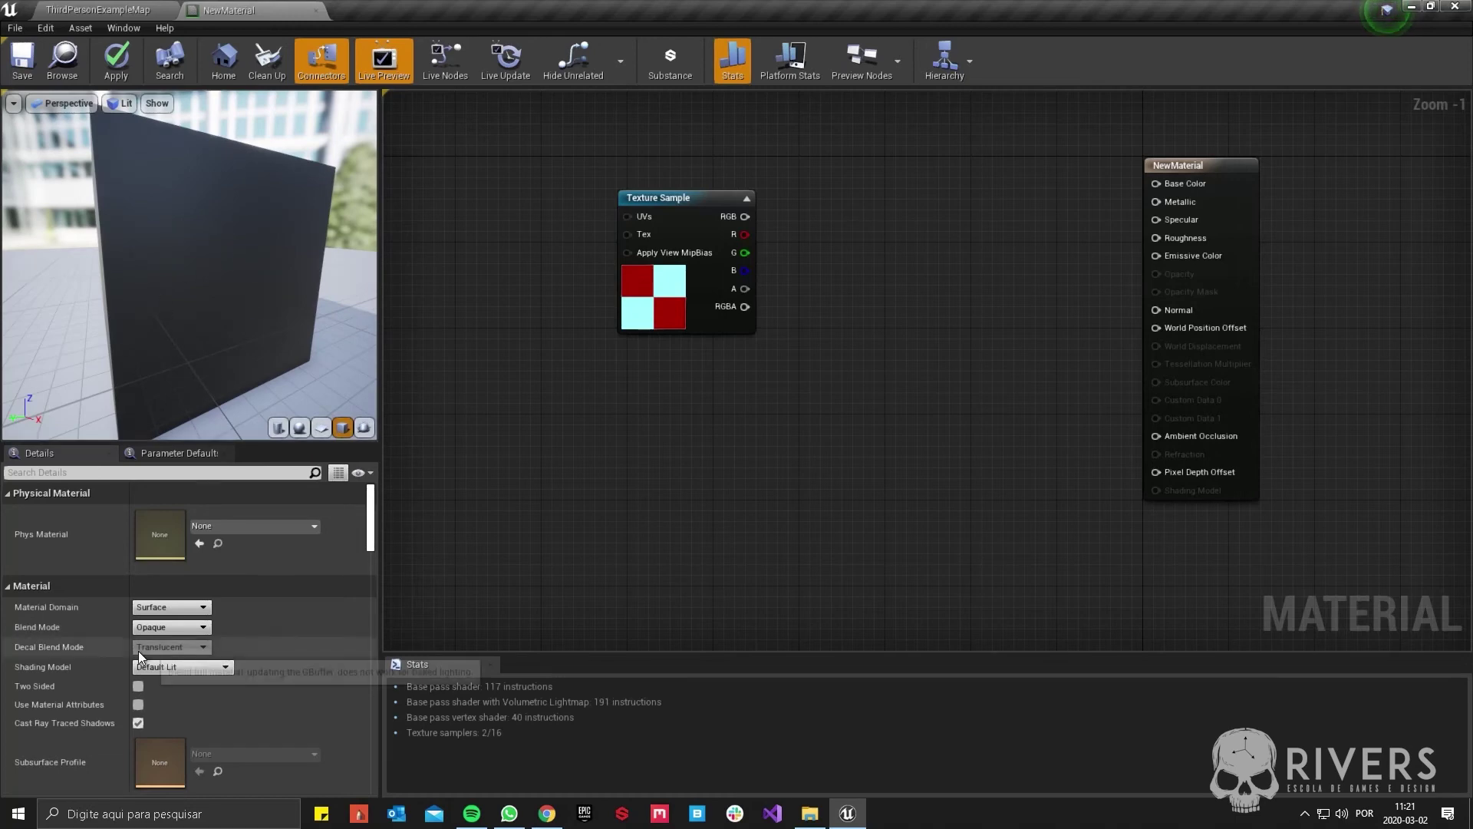
click(164, 625)
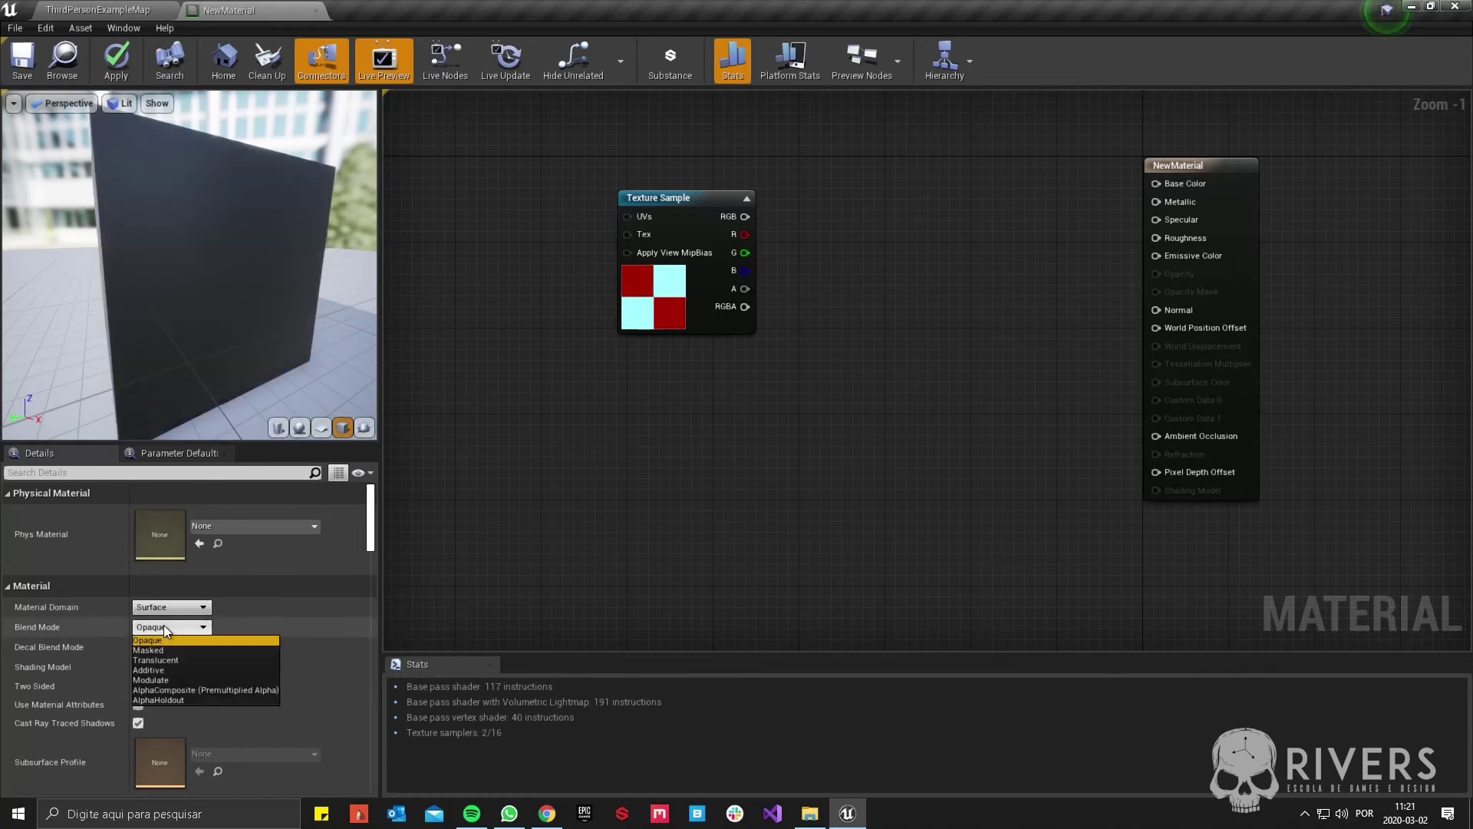
click(195, 650)
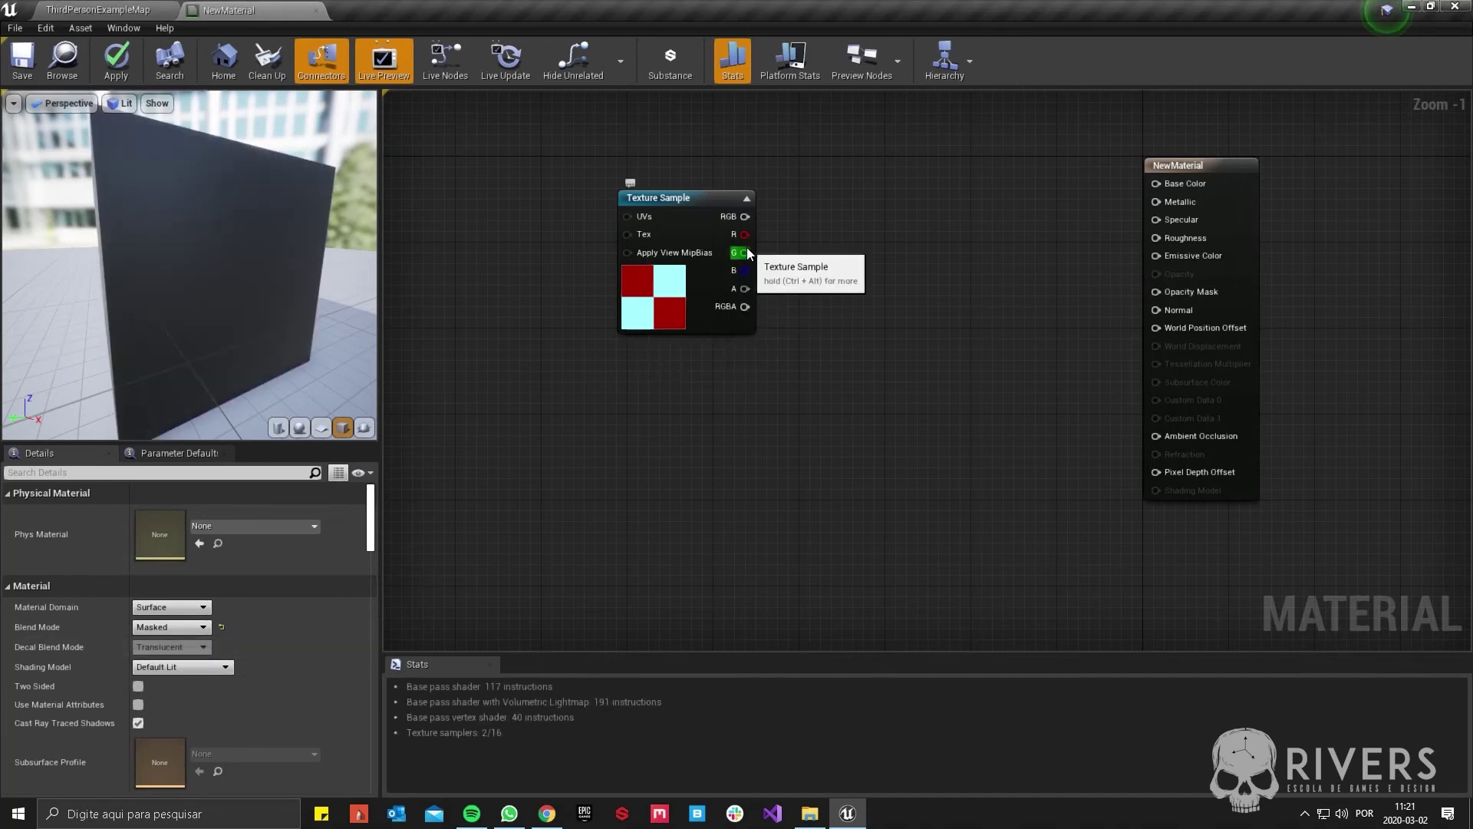
drag(748, 247, 1171, 290)
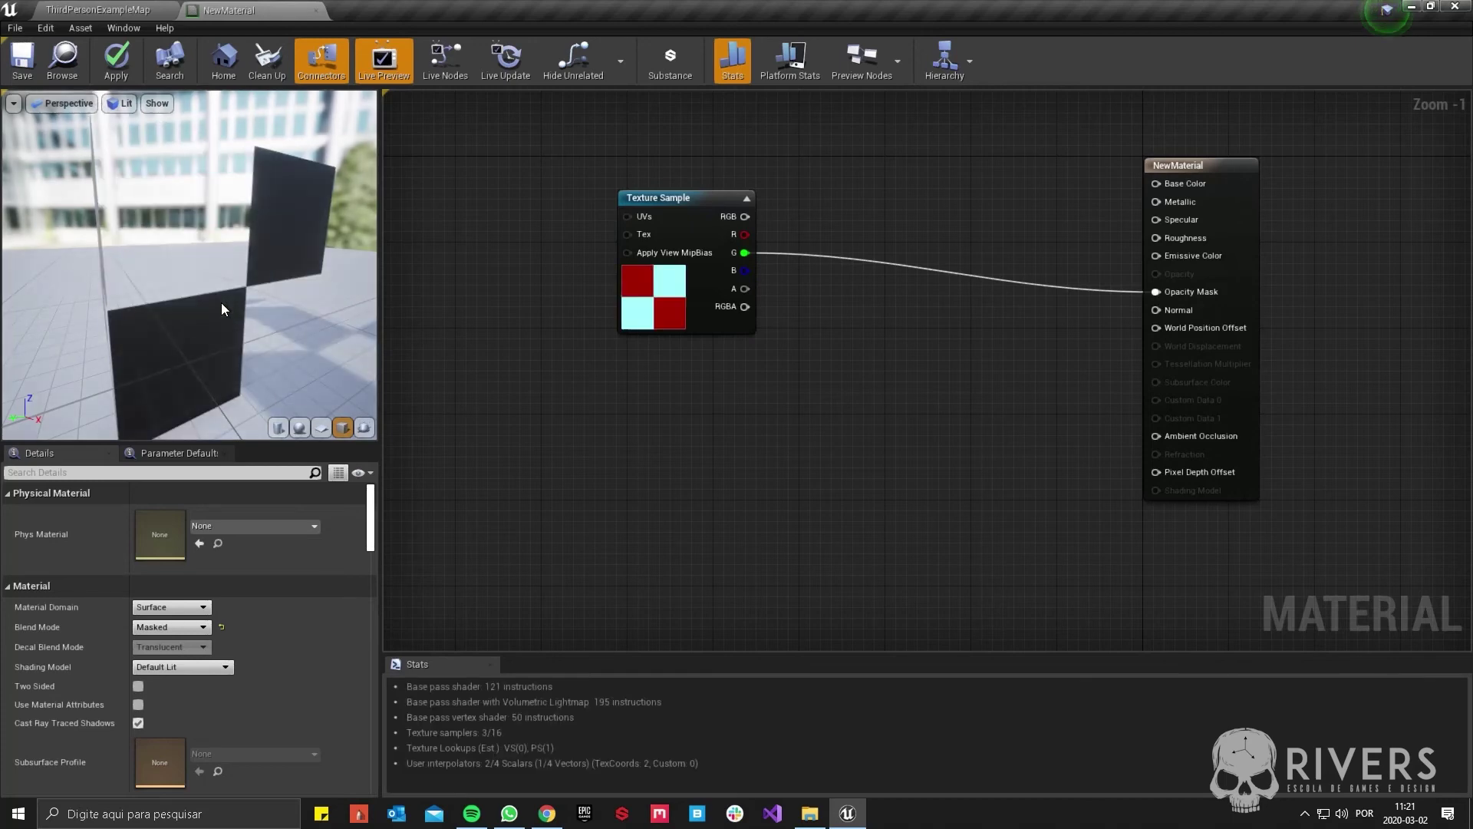
- Make the material Two Sided and inspect the preview cube's inner and outer faces
drag(221, 302, 253, 257)
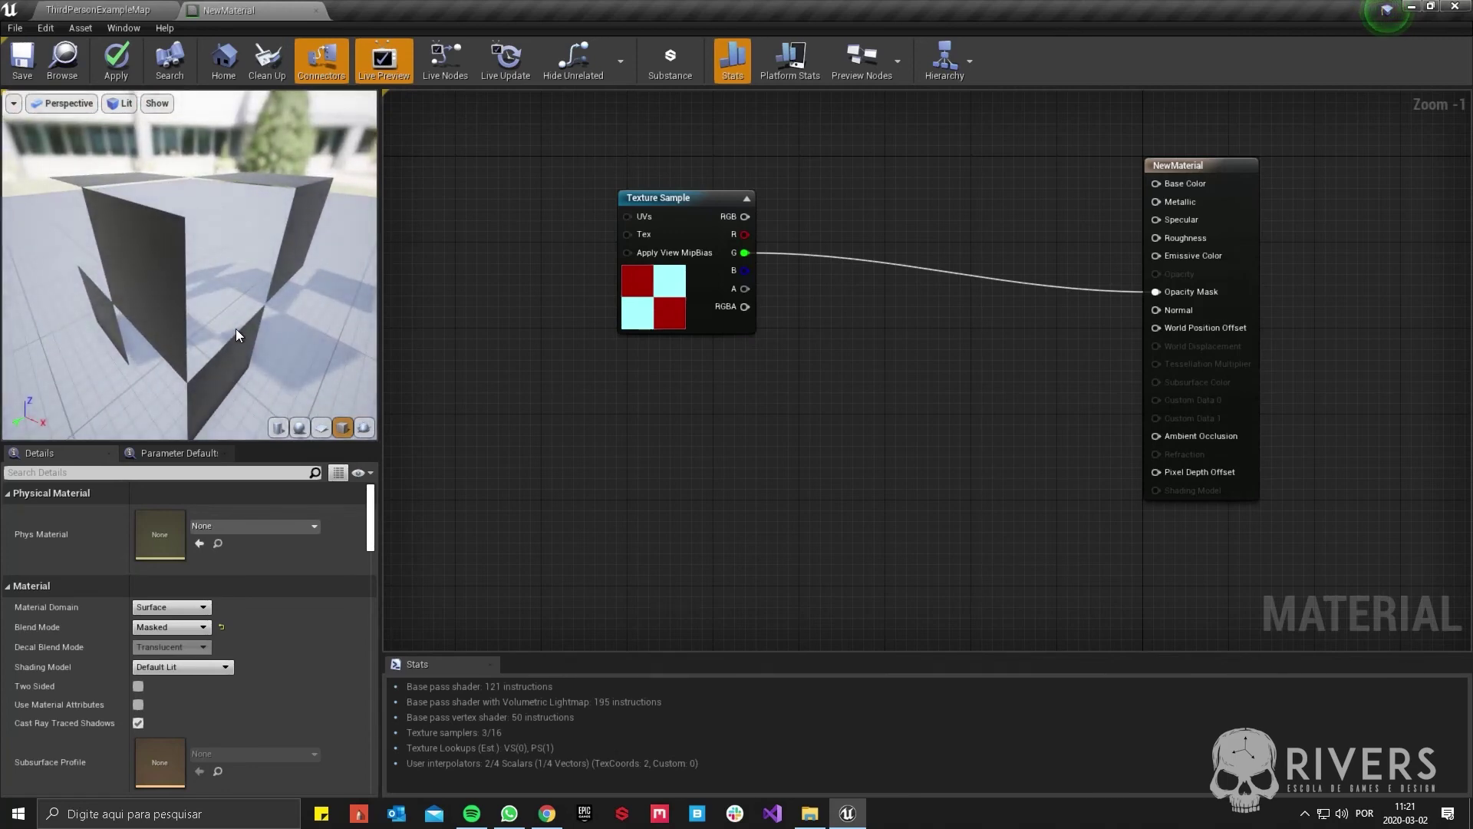
mouse_move(324, 243)
mouse_down()
mouse_move(325, 265)
mouse_move(327, 238)
mouse_move(342, 239)
mouse_move(324, 243)
mouse_up()
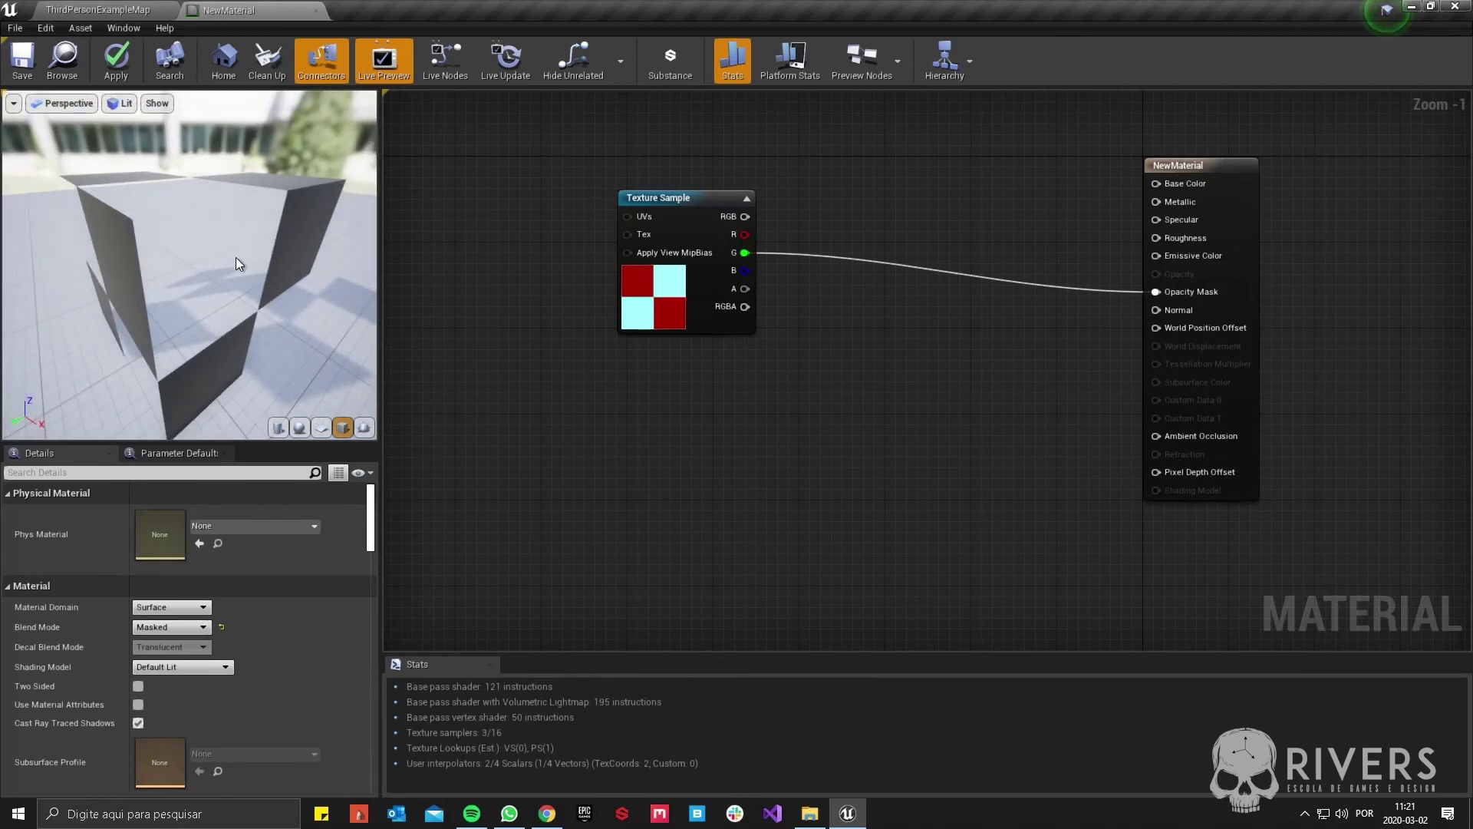
drag(236, 257, 299, 238)
click(138, 684)
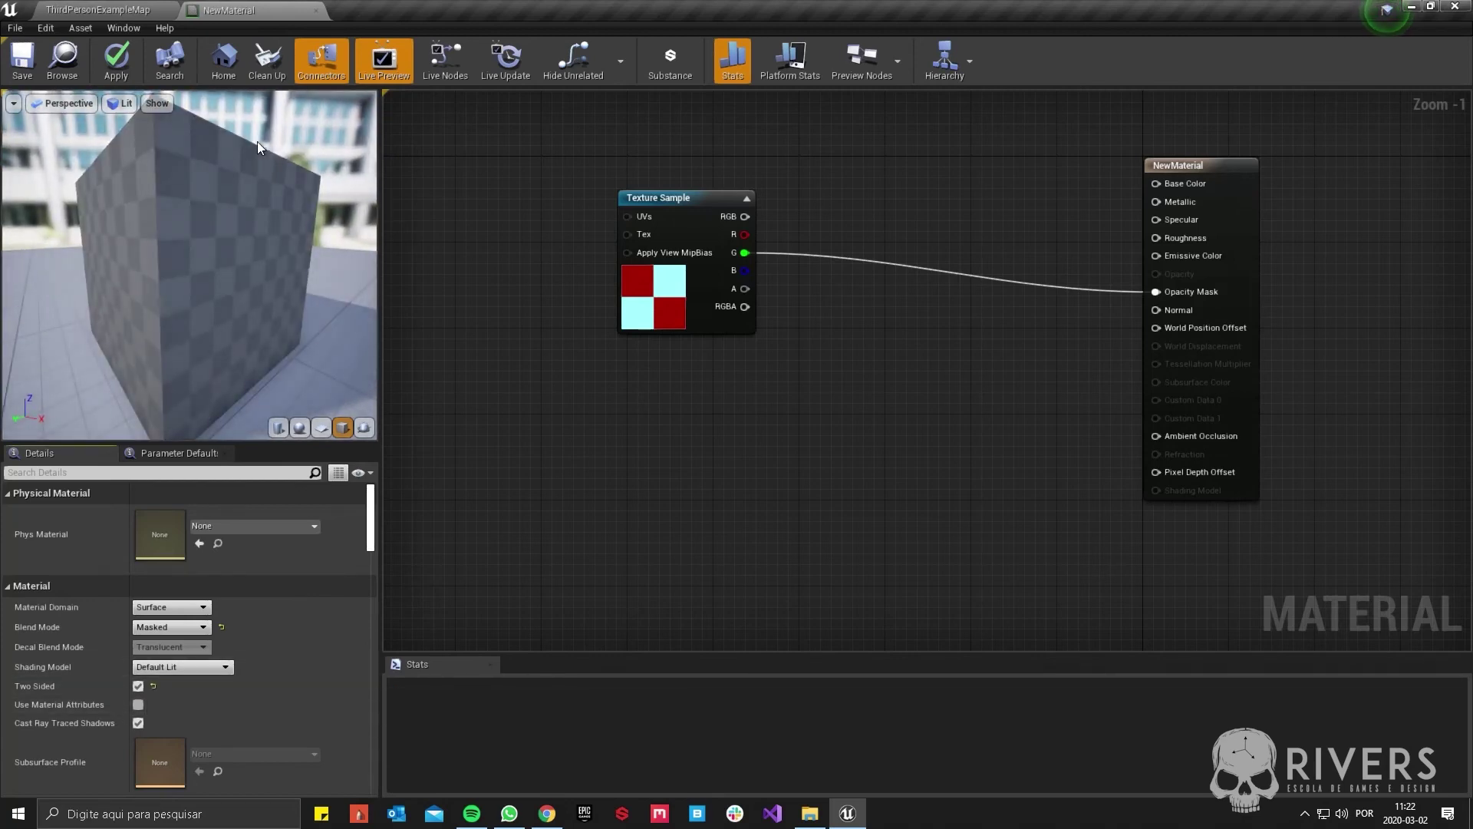
drag(182, 200, 239, 248)
drag(654, 296, 600, 307)
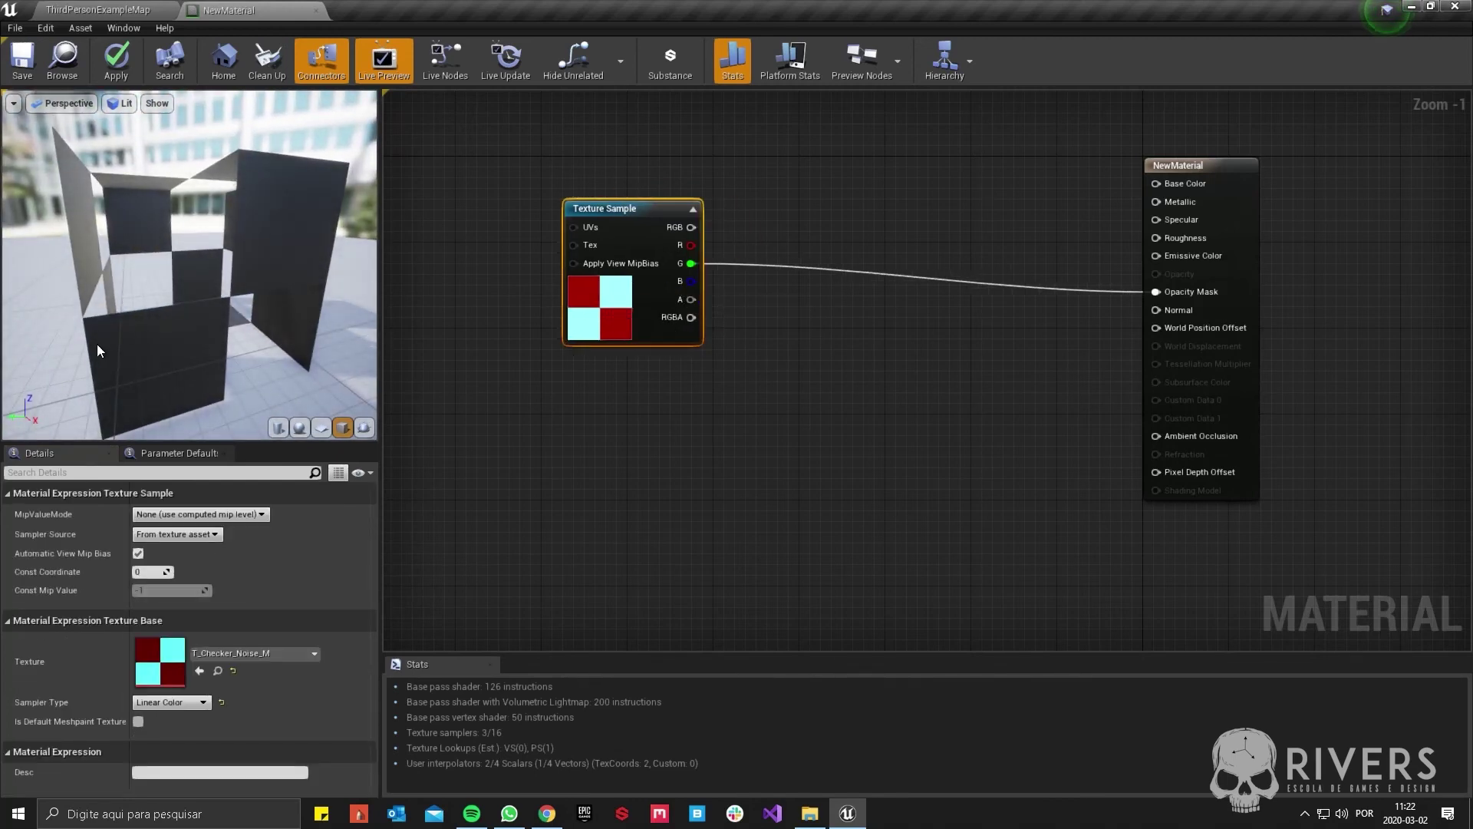
mouse_move(115, 224)
mouse_down()
mouse_move(173, 231)
mouse_move(135, 212)
mouse_up()
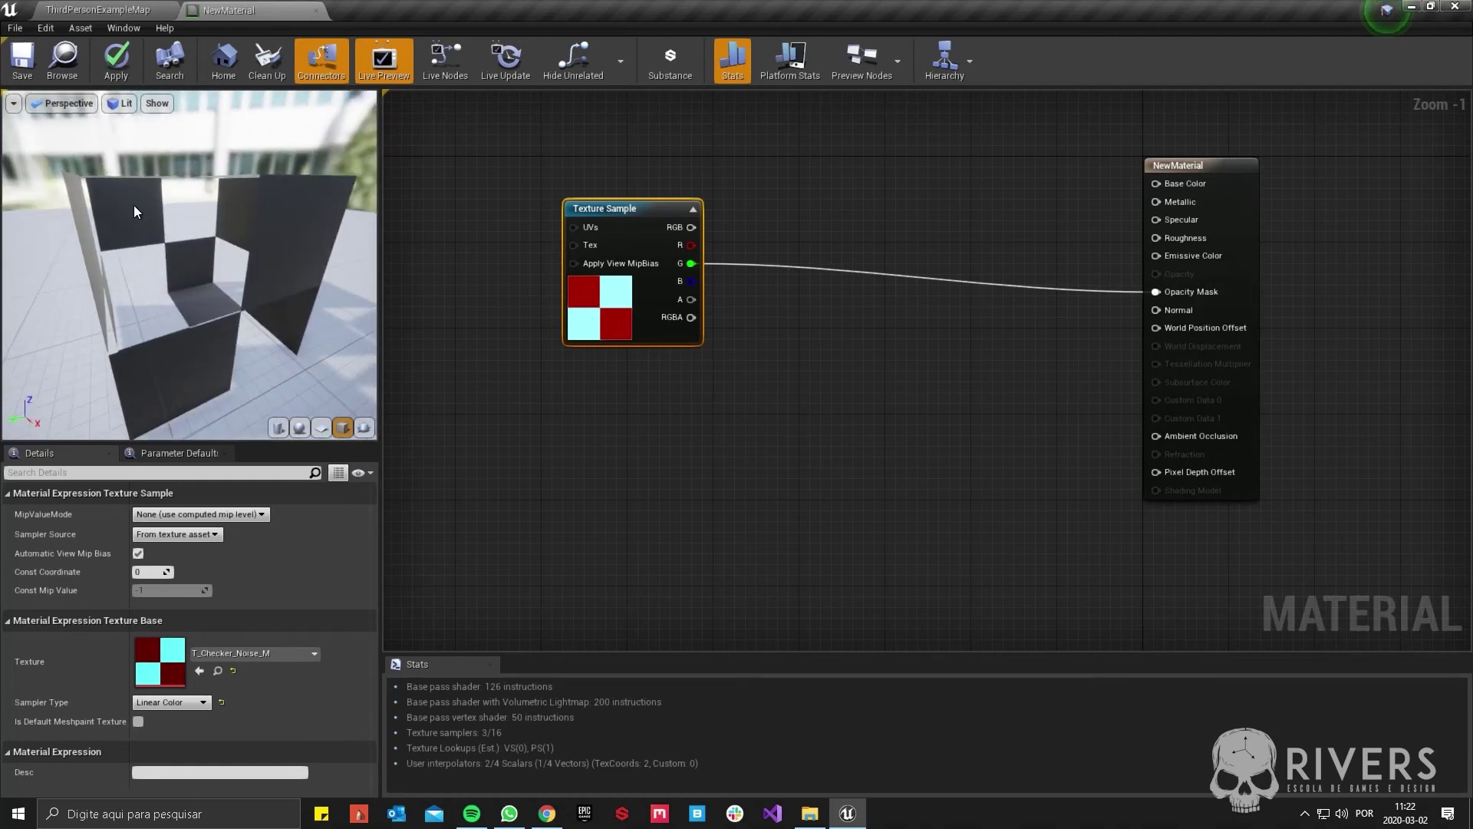
- Delete the Texture Sample and switch the material's Blend Mode to Translucent
key(Delete)
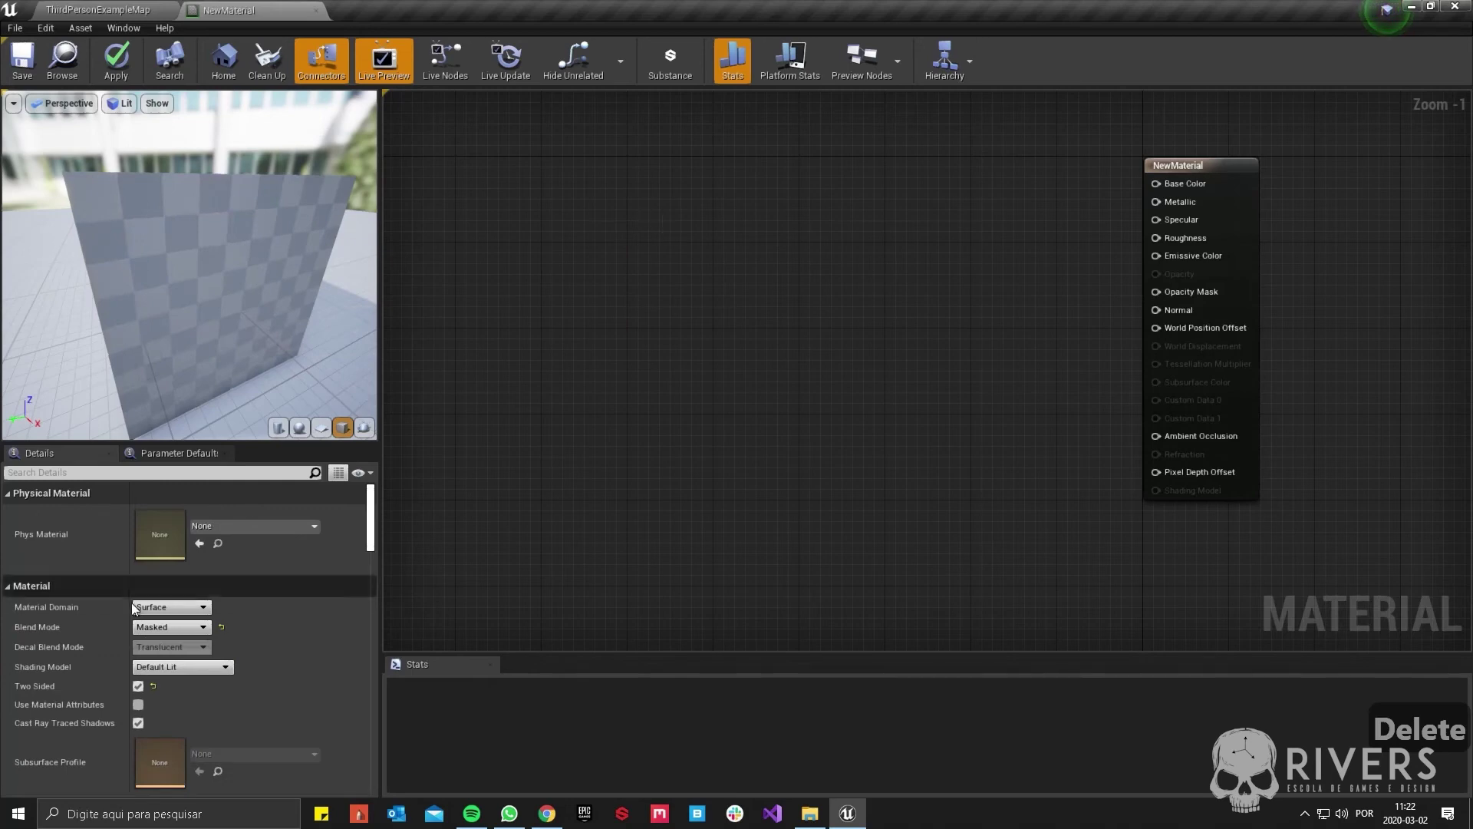
click(163, 633)
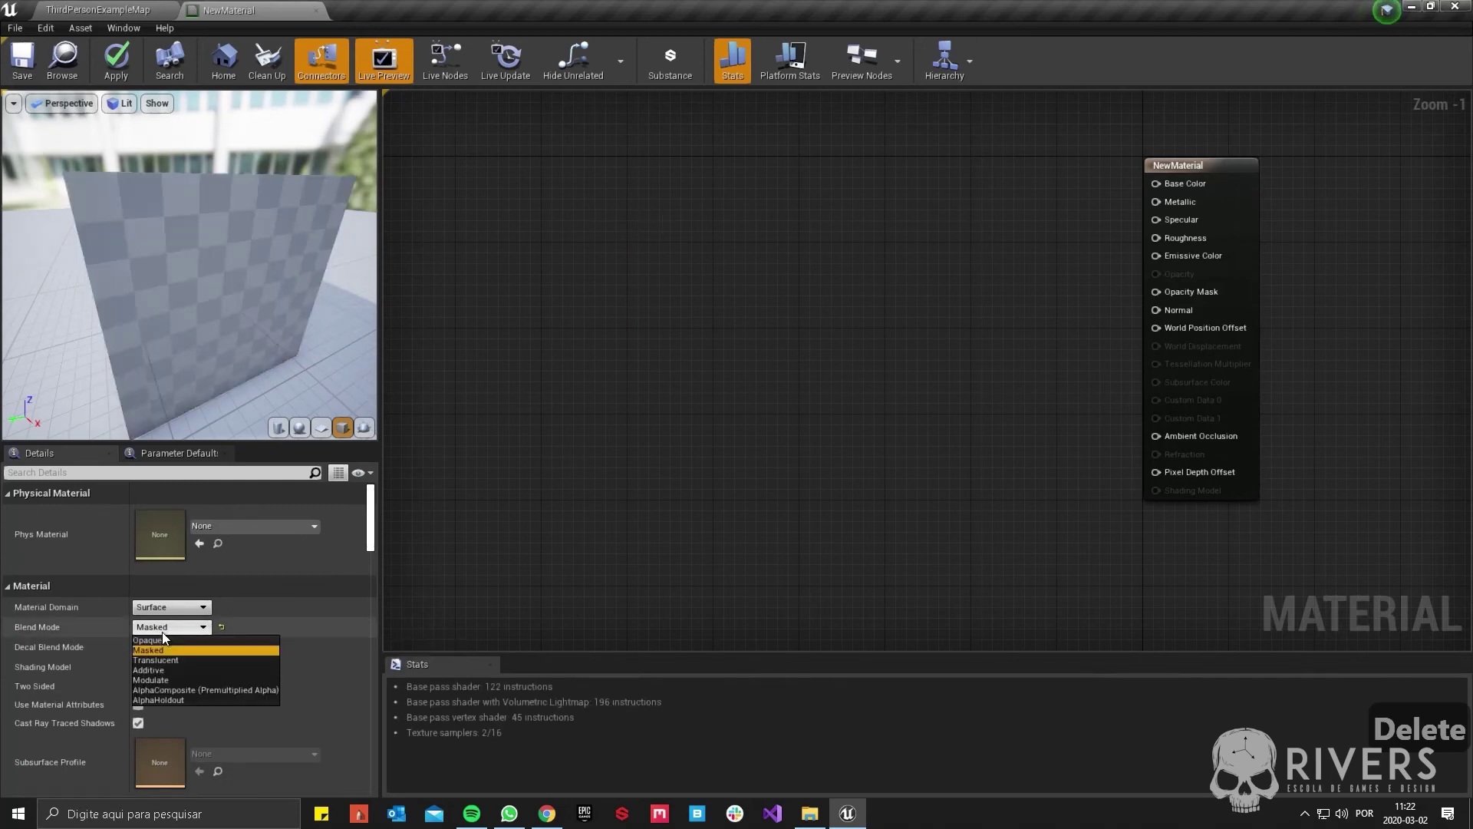
click(190, 660)
drag(204, 233, 232, 220)
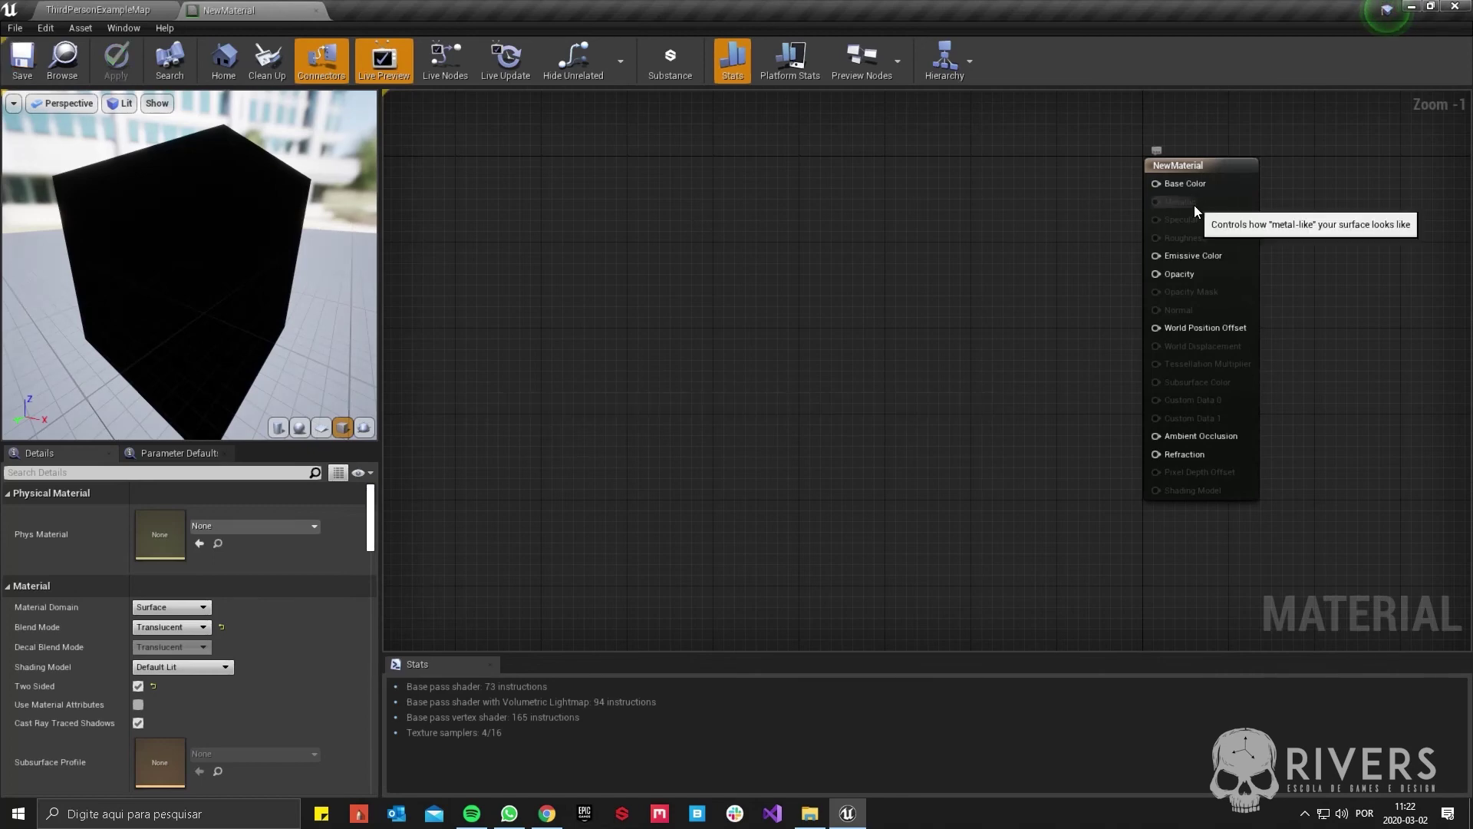
drag(221, 228, 234, 249)
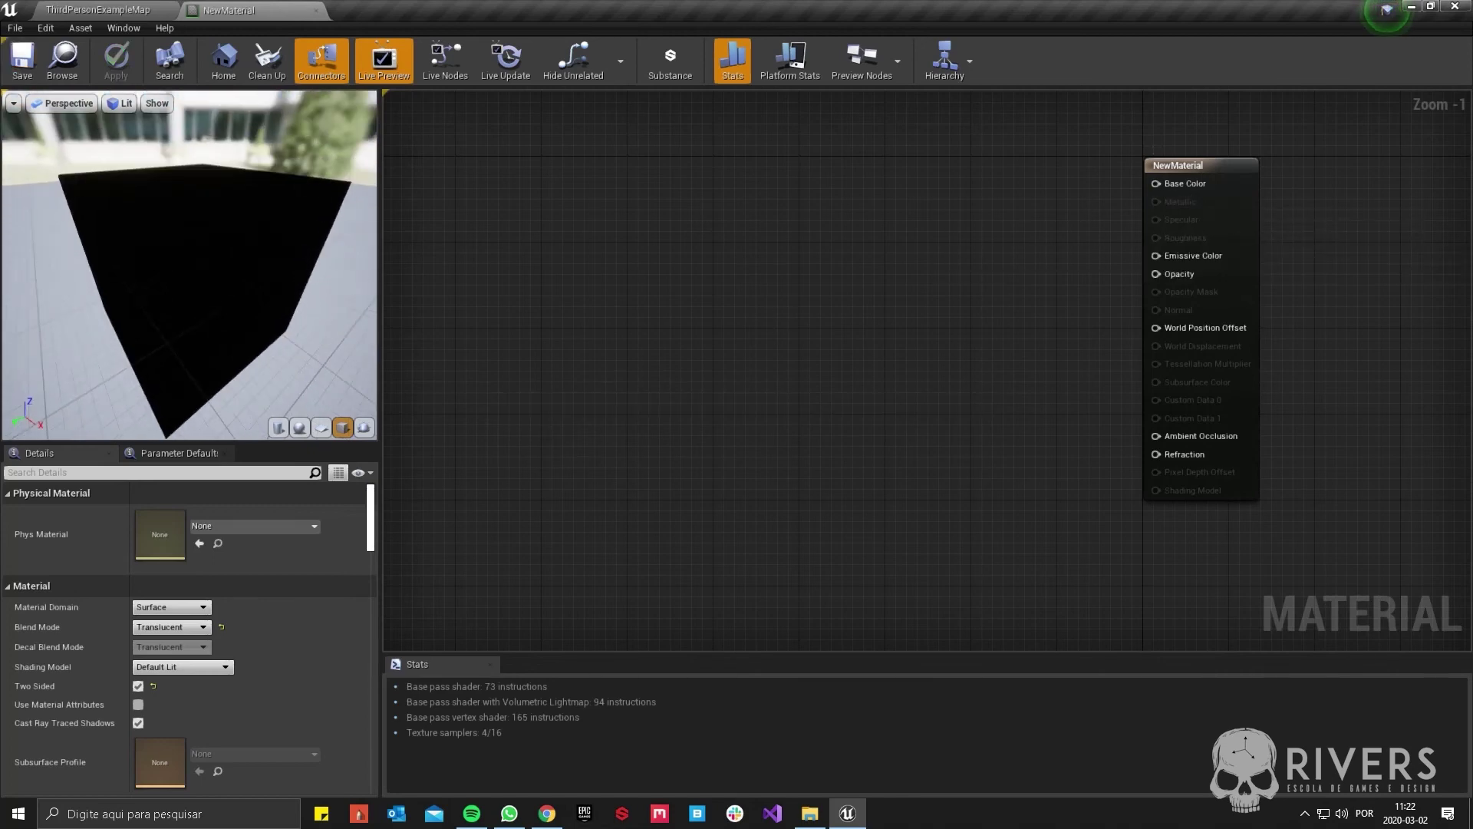
- Add a Constant3Vector, connect it to Base Color and set its color to pure red (1,0,0)
right_drag(1018, 290, 920, 337)
scroll(789, 293, up, 1)
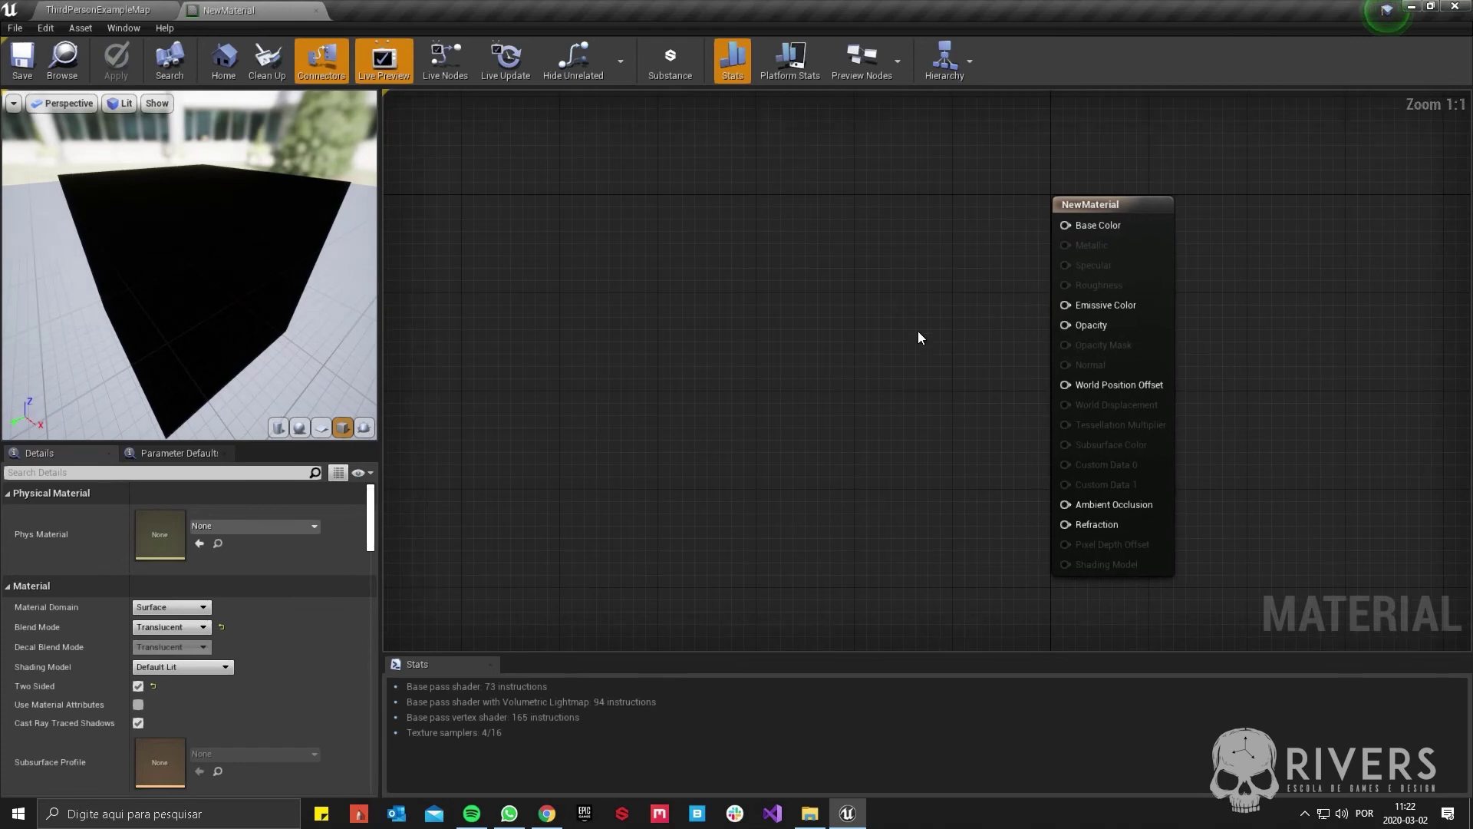
click(798, 194)
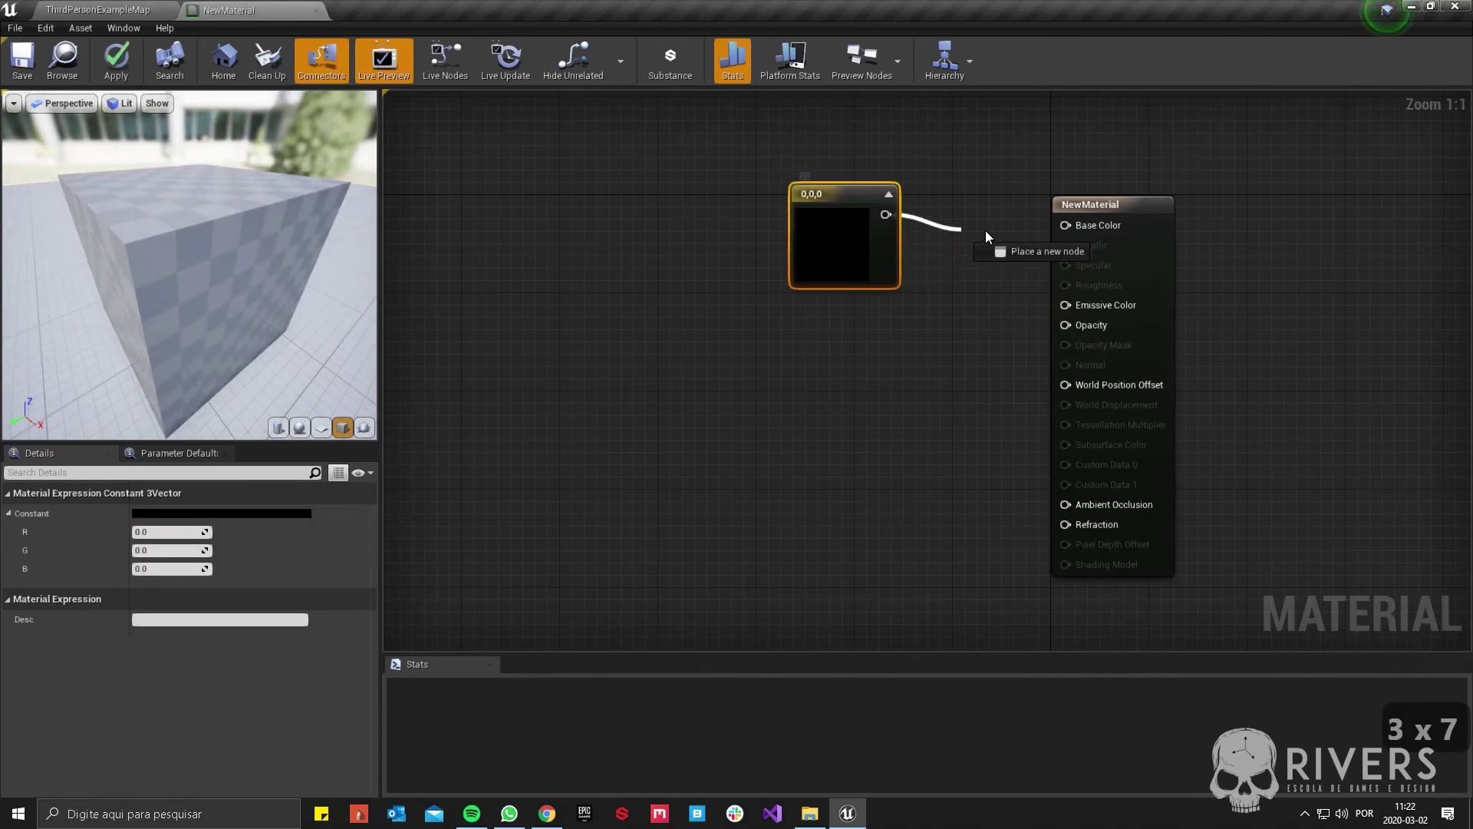
drag(985, 230, 1064, 226)
double_click(849, 246)
click(1052, 323)
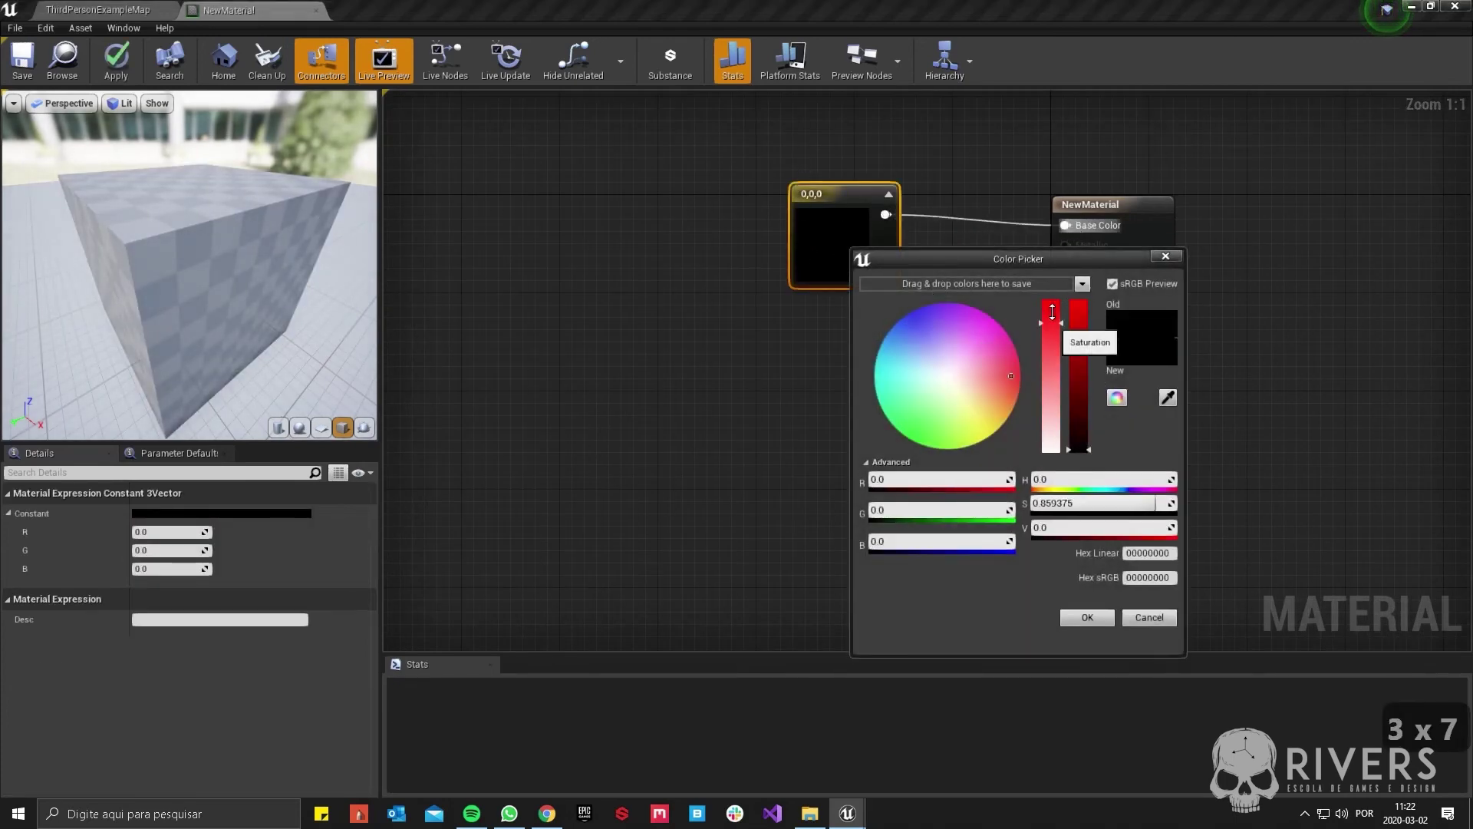
drag(1052, 311, 1052, 302)
click(1078, 308)
click(848, 247)
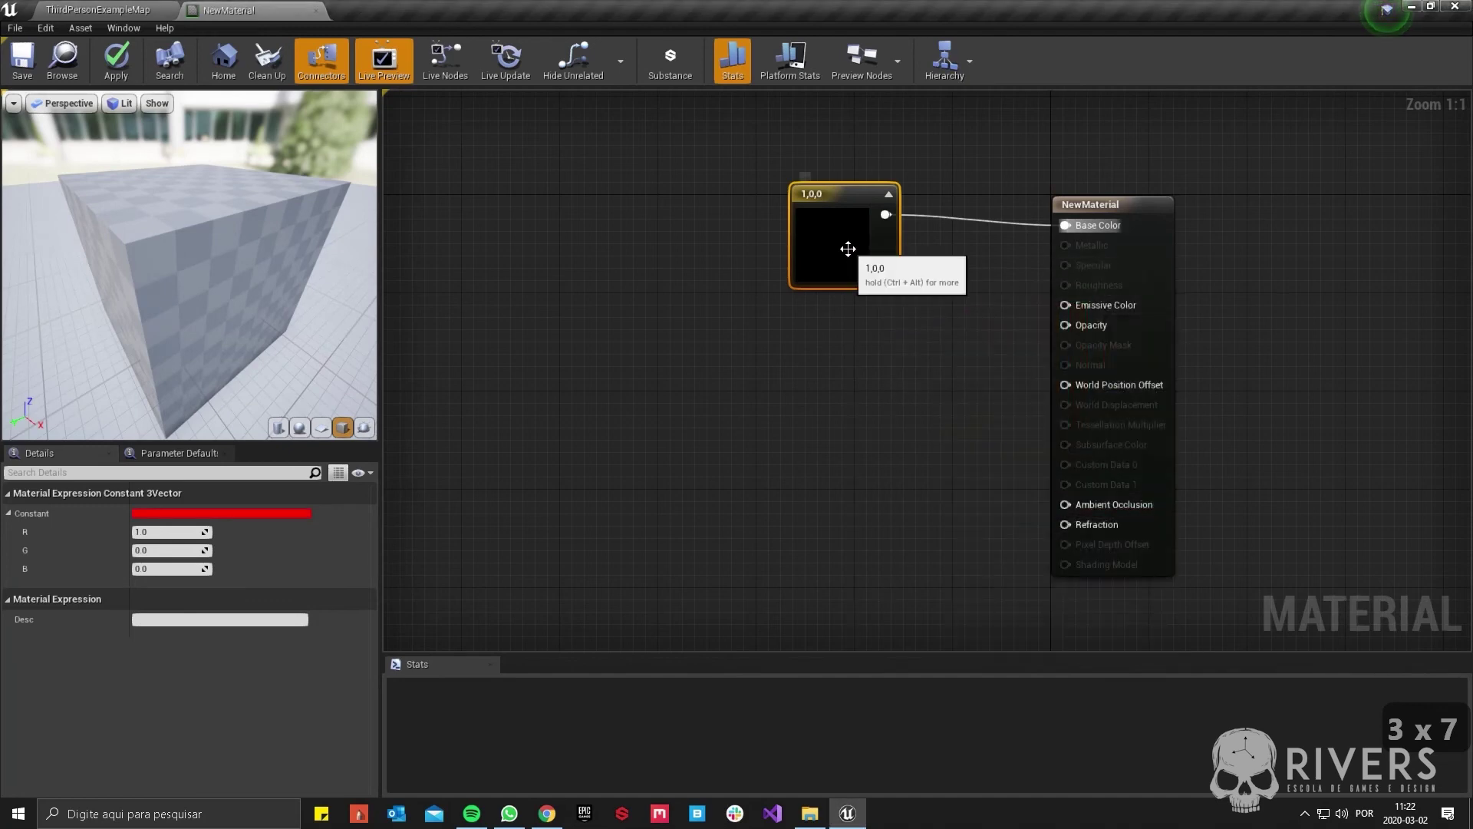
- Move the red color node up, add a Constant below it and connect the Constant to Opacity
drag(849, 247, 875, 158)
right_drag(838, 334, 900, 264)
click(902, 232)
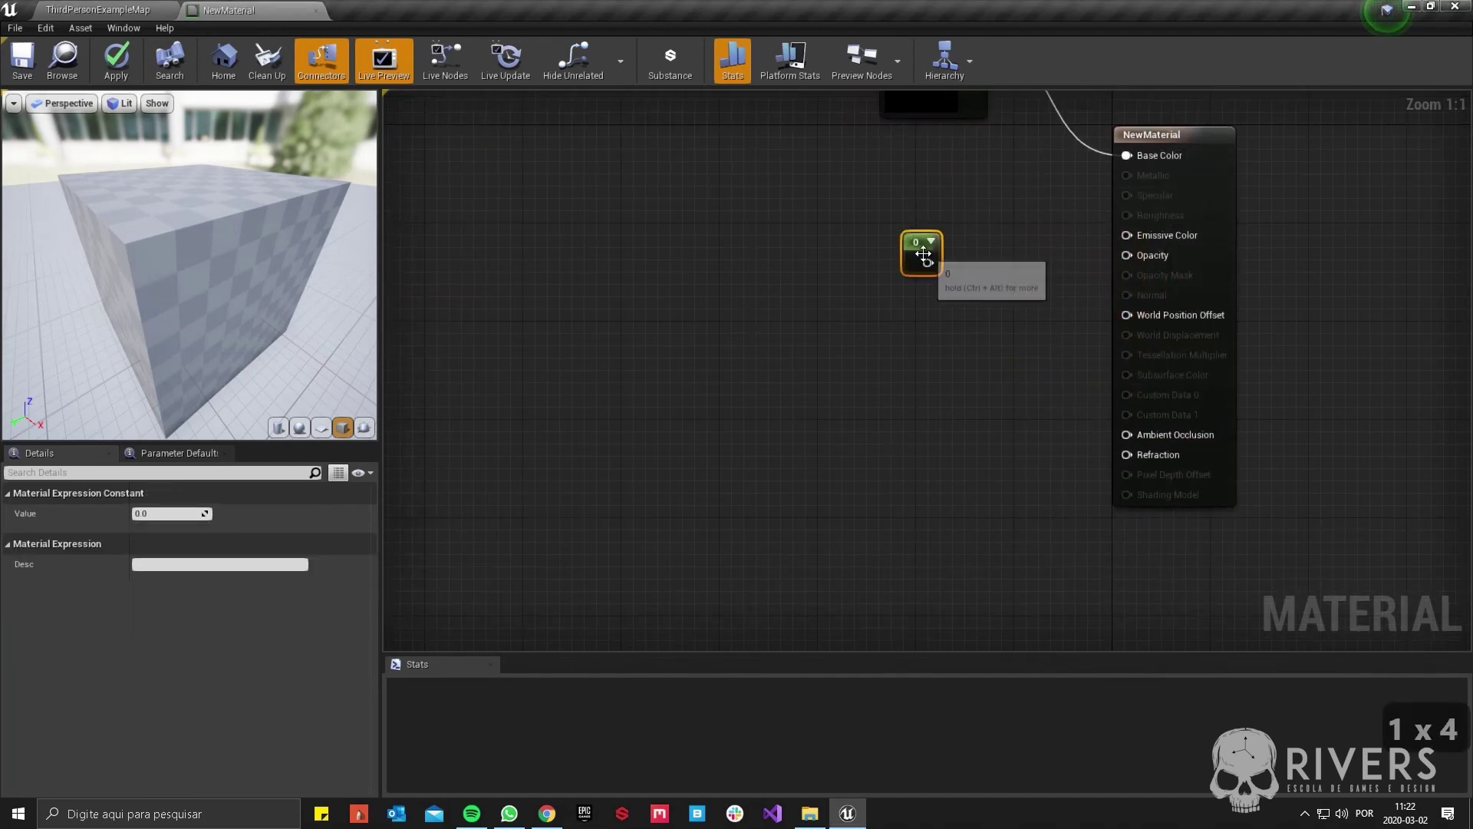
drag(928, 262, 1140, 250)
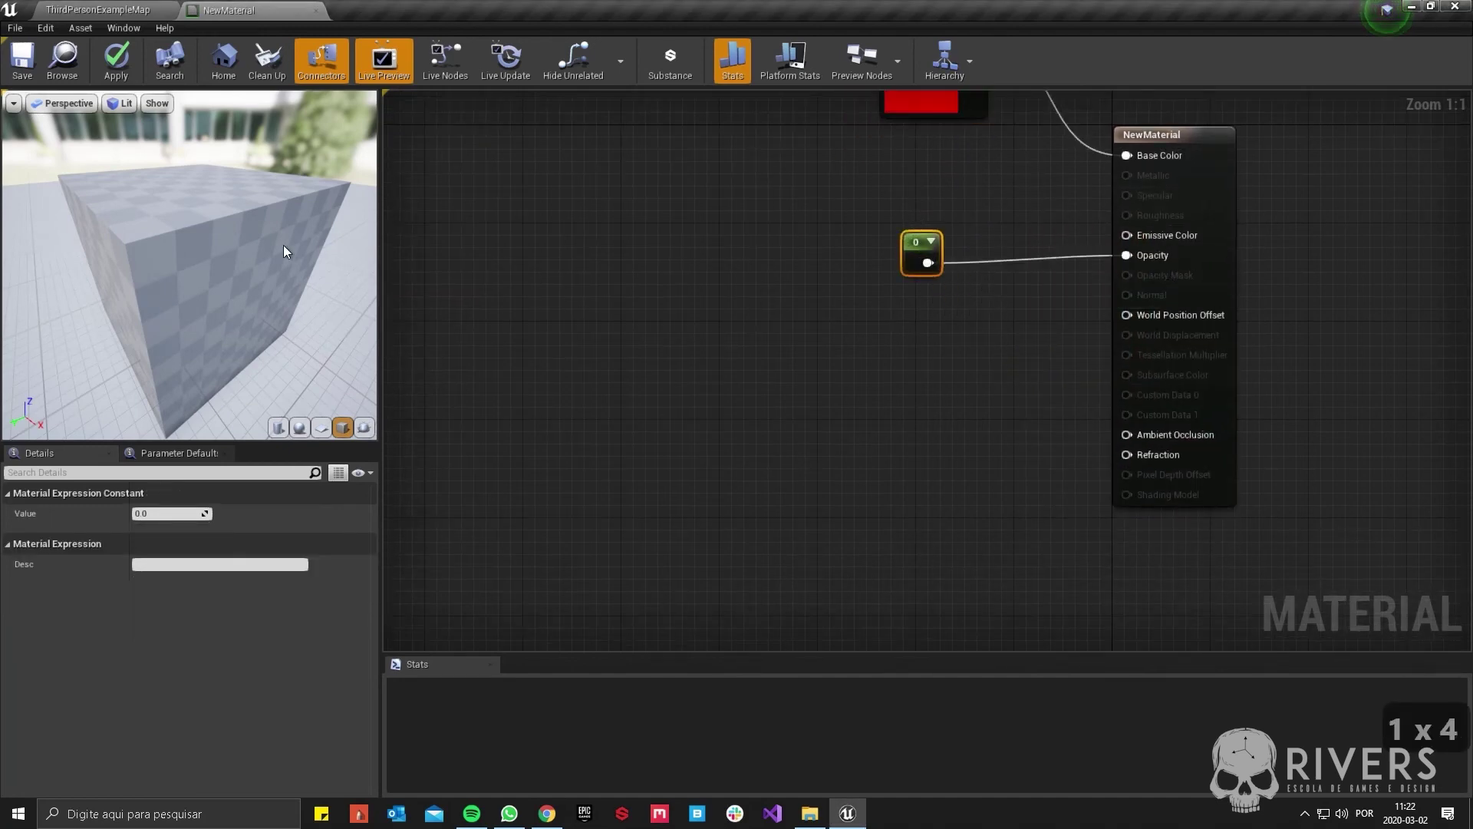
- Set the opacity Constant's value to 0.5 and check the preview cube's transparency
click(180, 513)
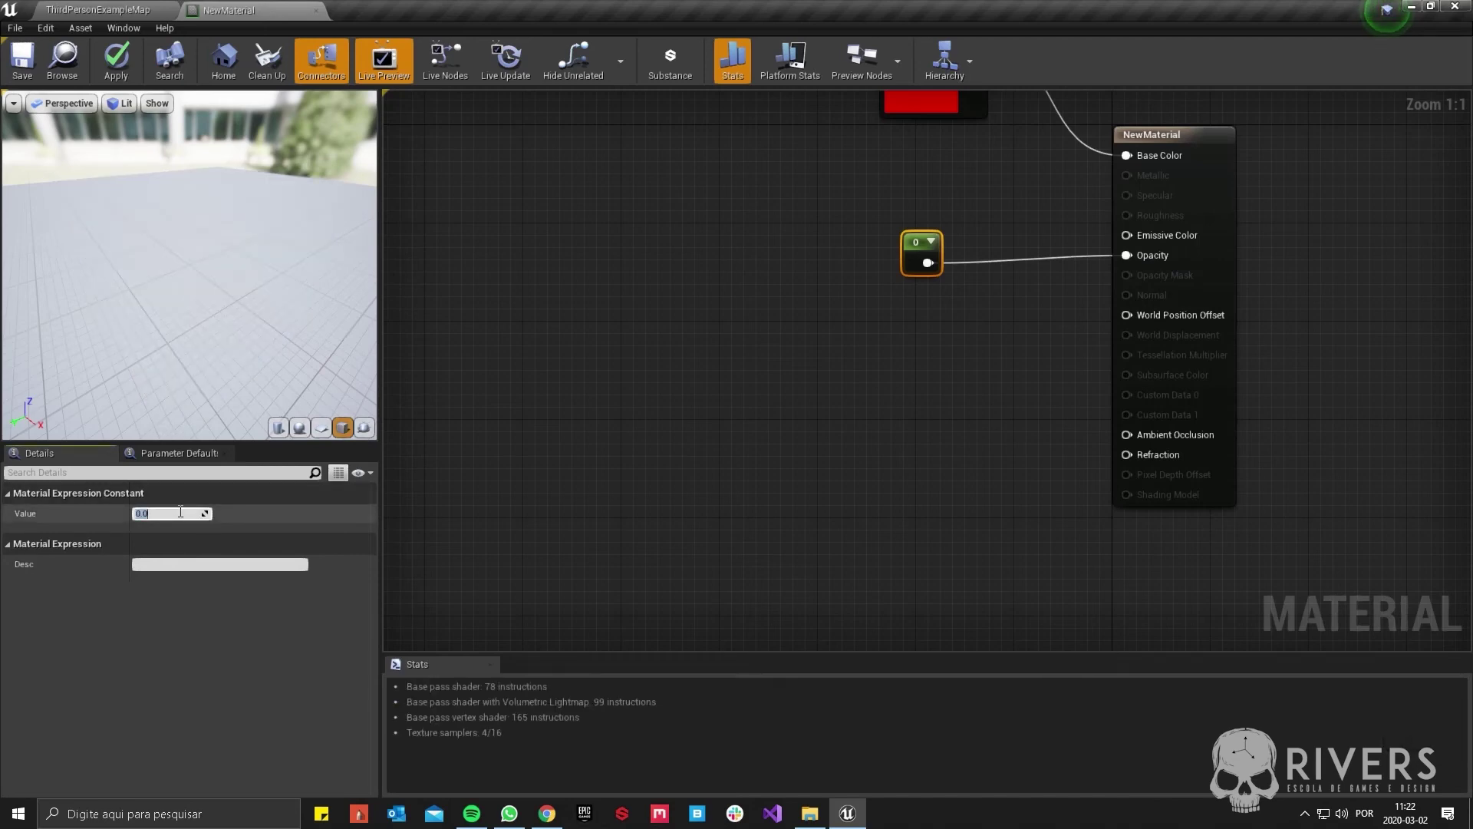
text(.5)
key(Return)
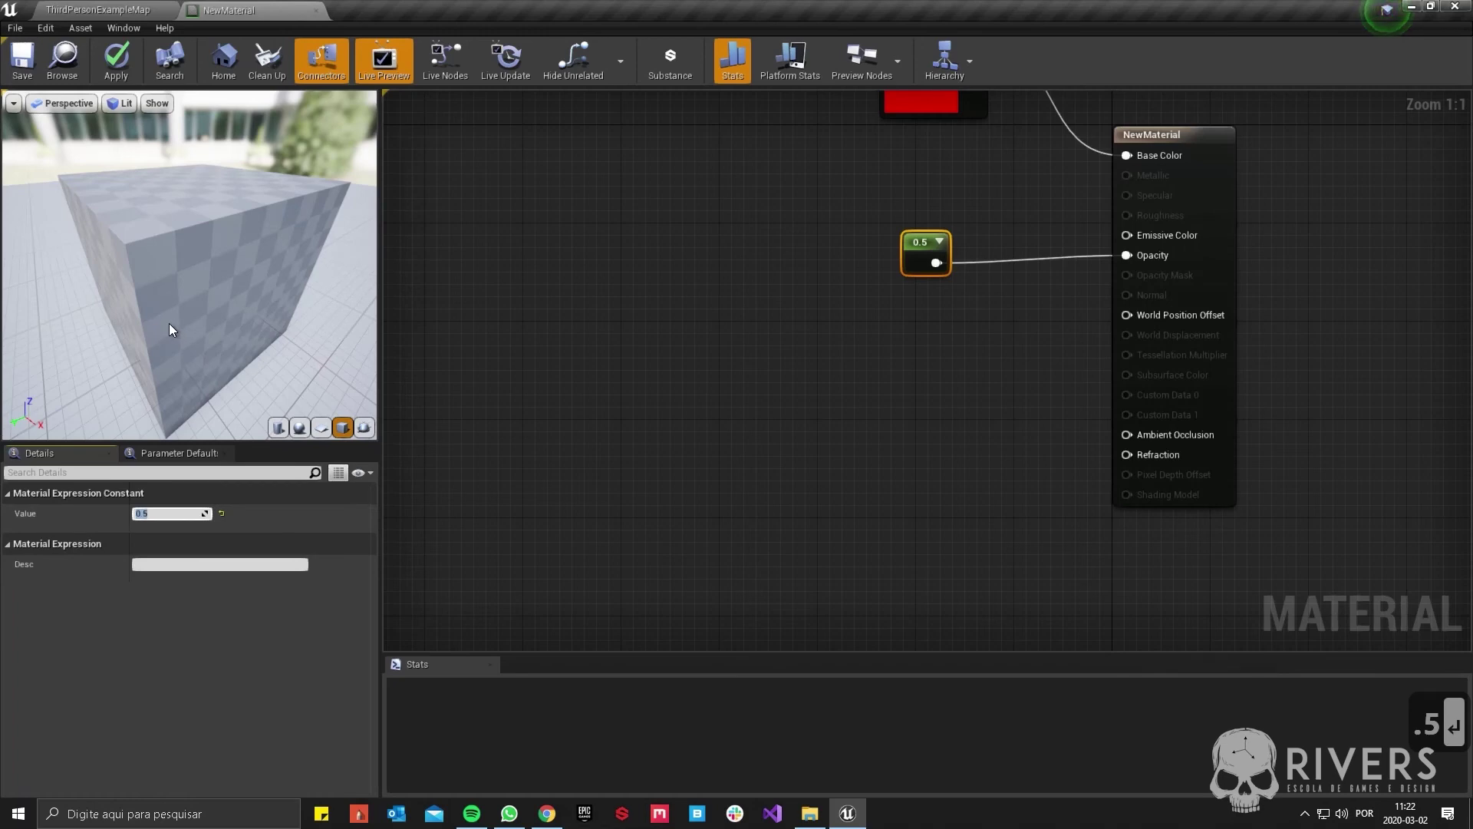
drag(125, 320, 246, 295)
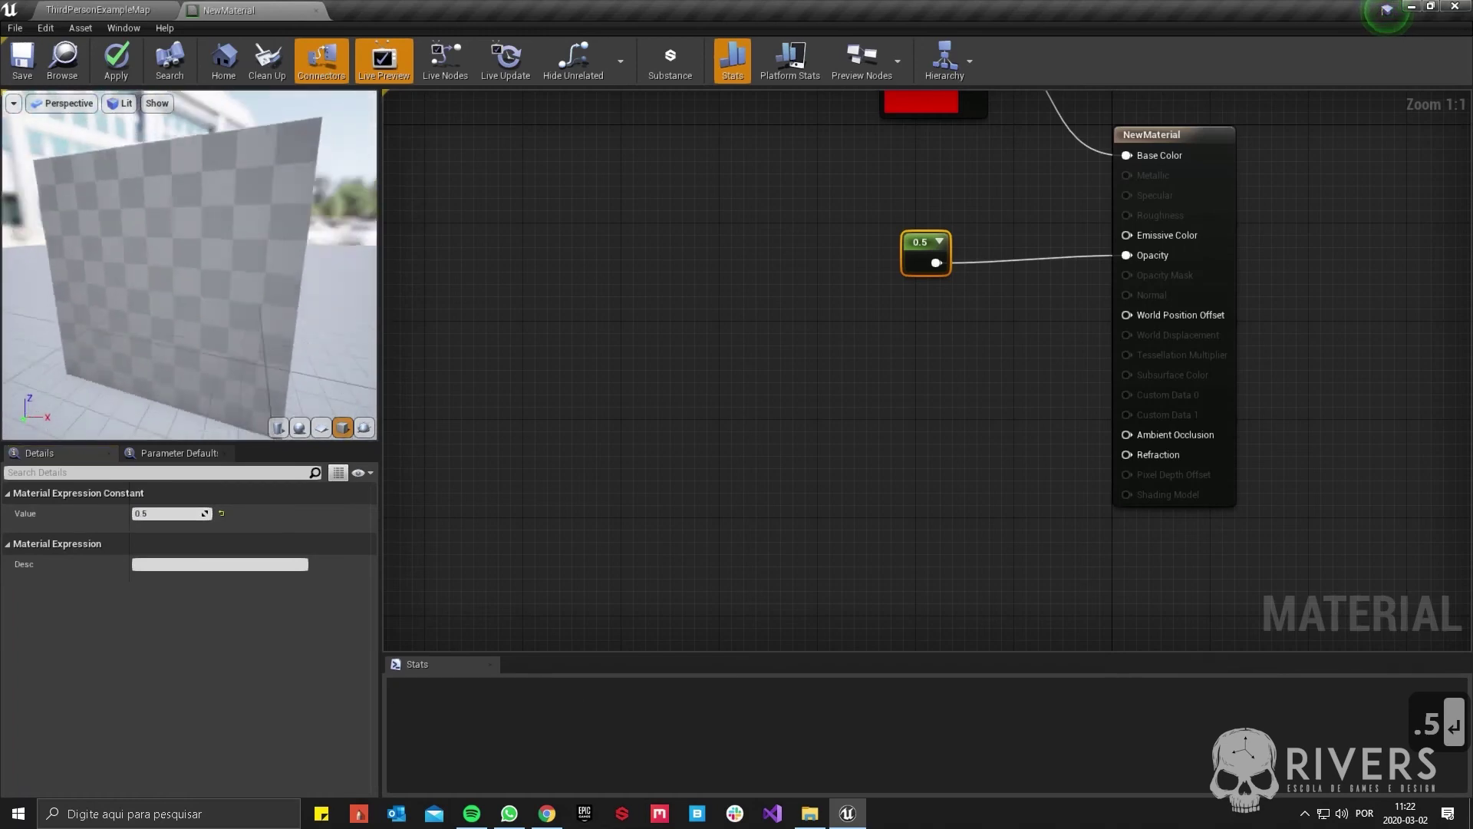
drag(172, 258, 253, 265)
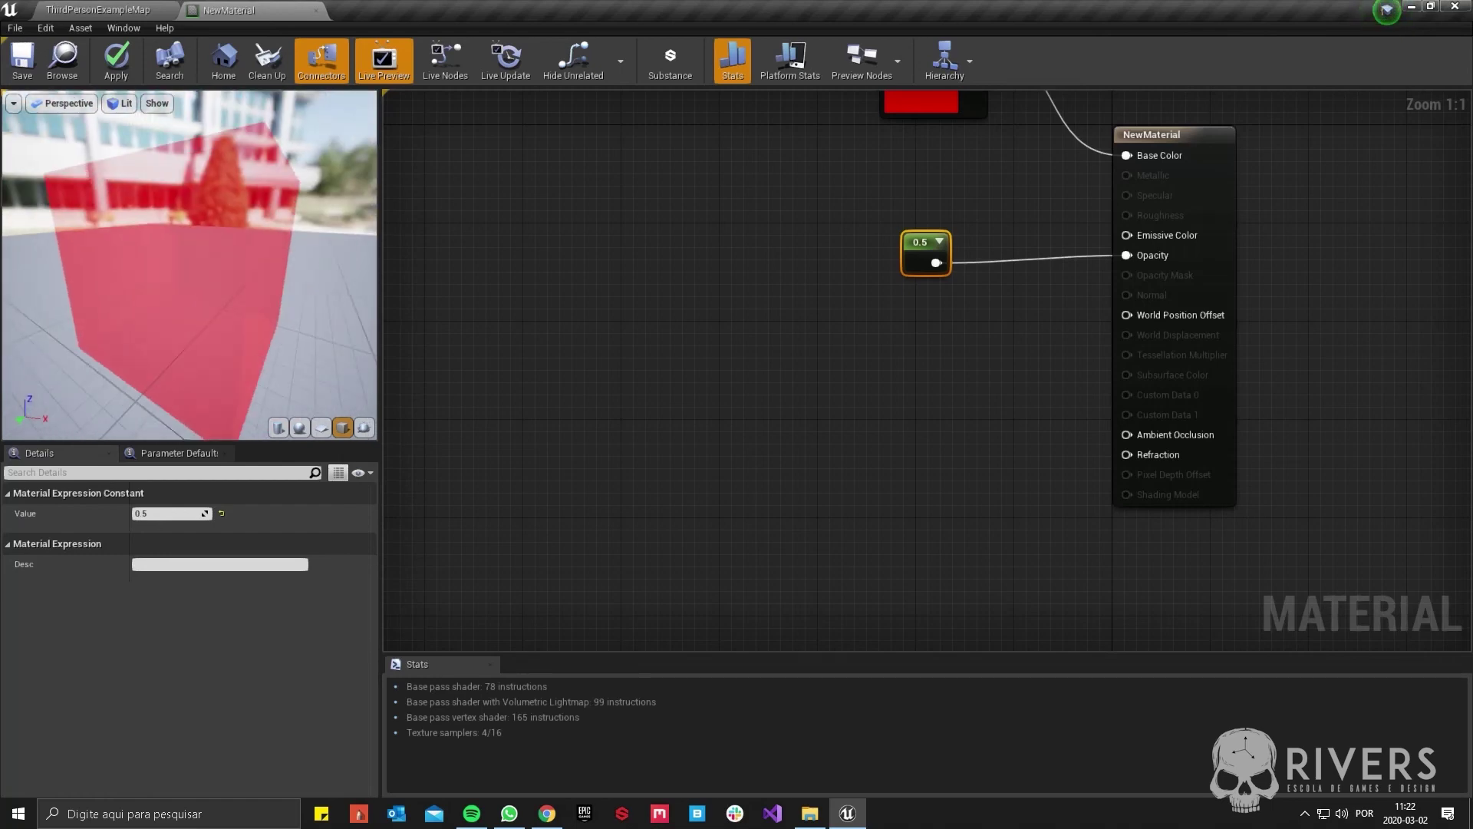
- Apply the translucent material changes and assign NewMaterial to the cube in the ThirdPersonExampleMap level
click(108, 65)
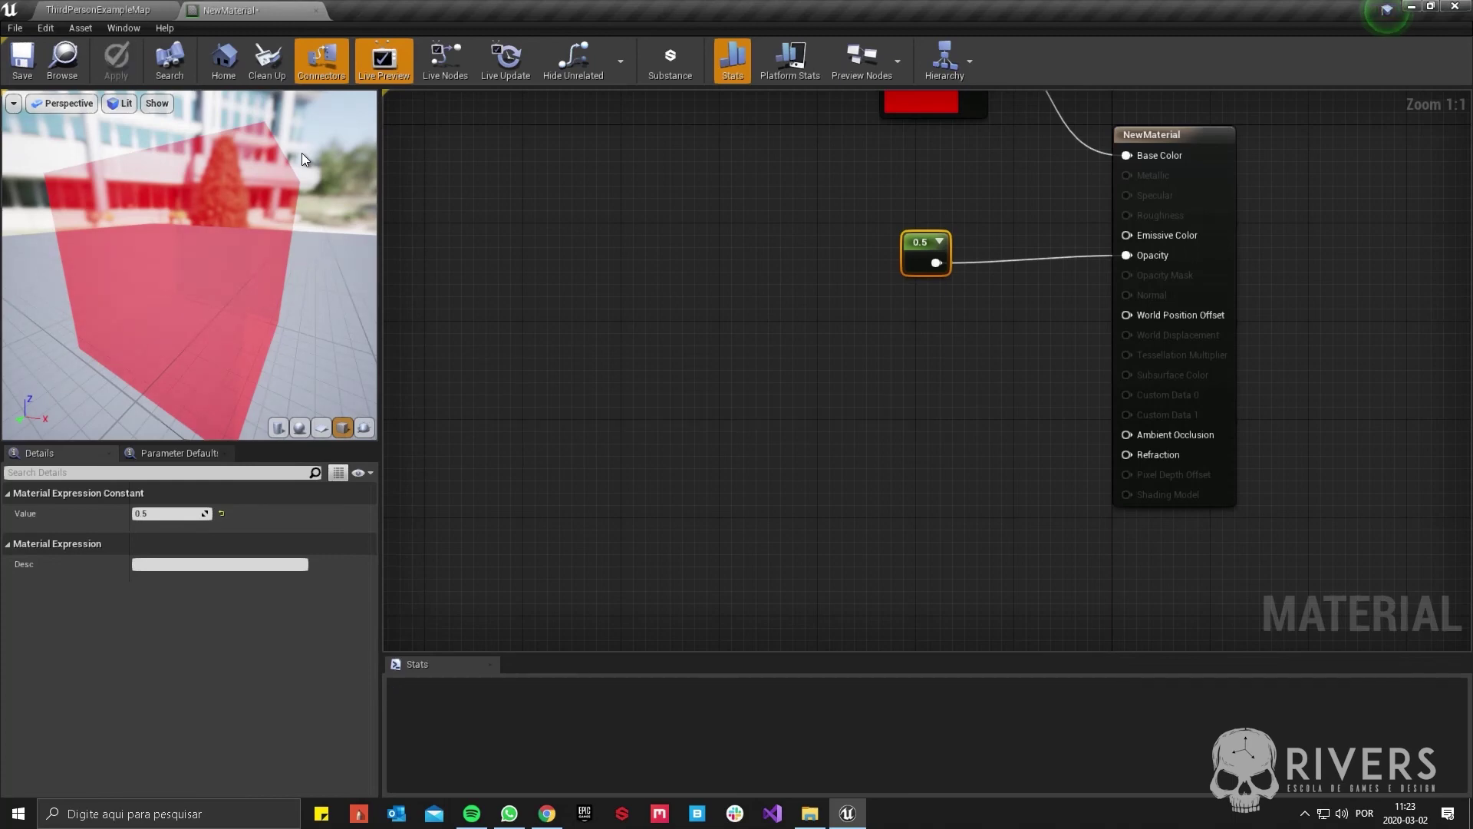
click(125, 9)
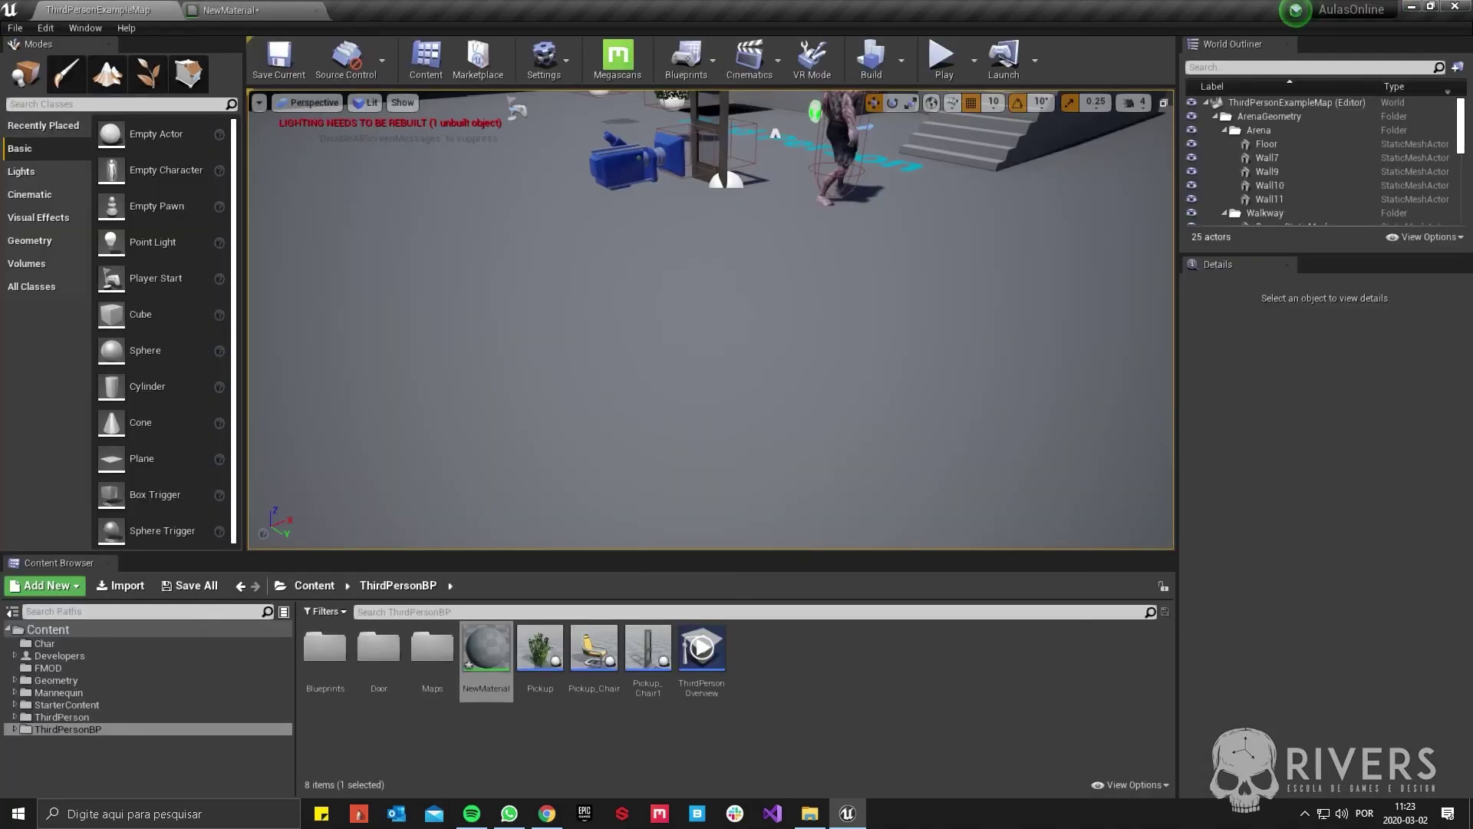
right_drag(711, 368, 660, 330)
key(2)
key(w)
key(w)
key(w)
key(w)
key(w)
key(w)
key(w)
key(w)
key(w)
drag(487, 647, 553, 330)
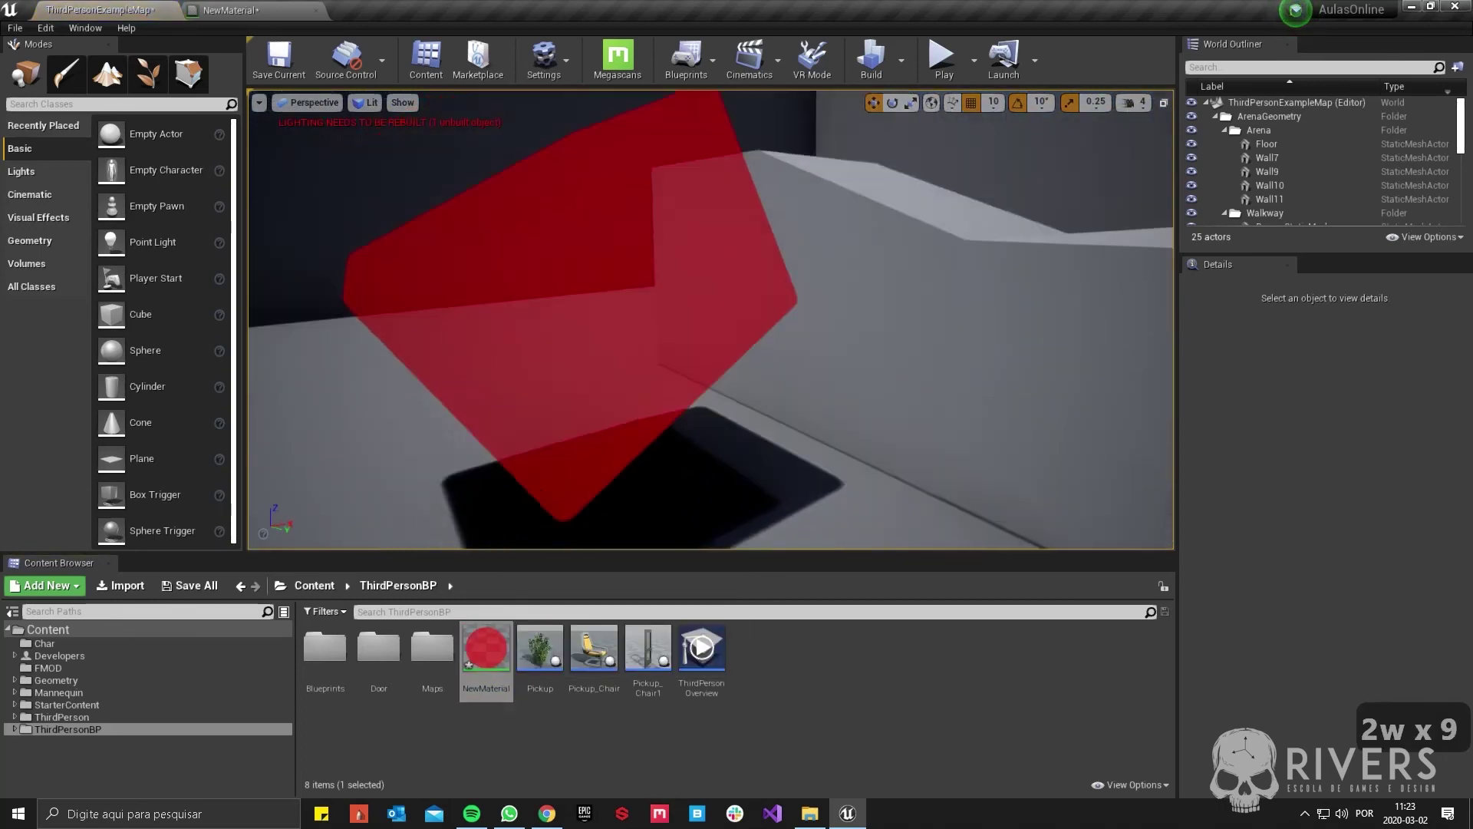
- Examine the translucent red cube in the level from several angles and distances
key(a)
key(e)
key(d)
key(q)
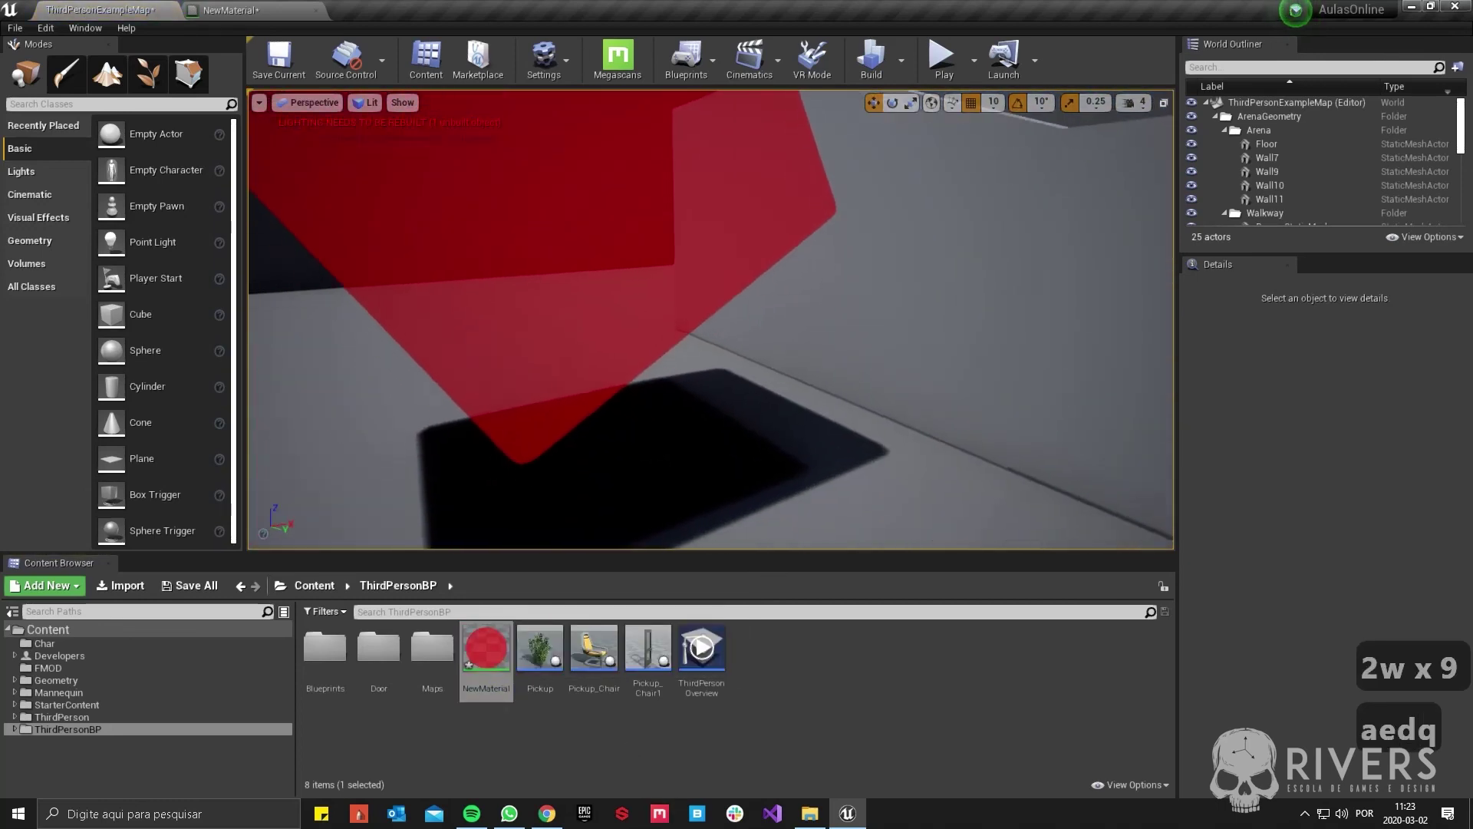
key(e)
key(d)
key(d)
key(a)
key(a)
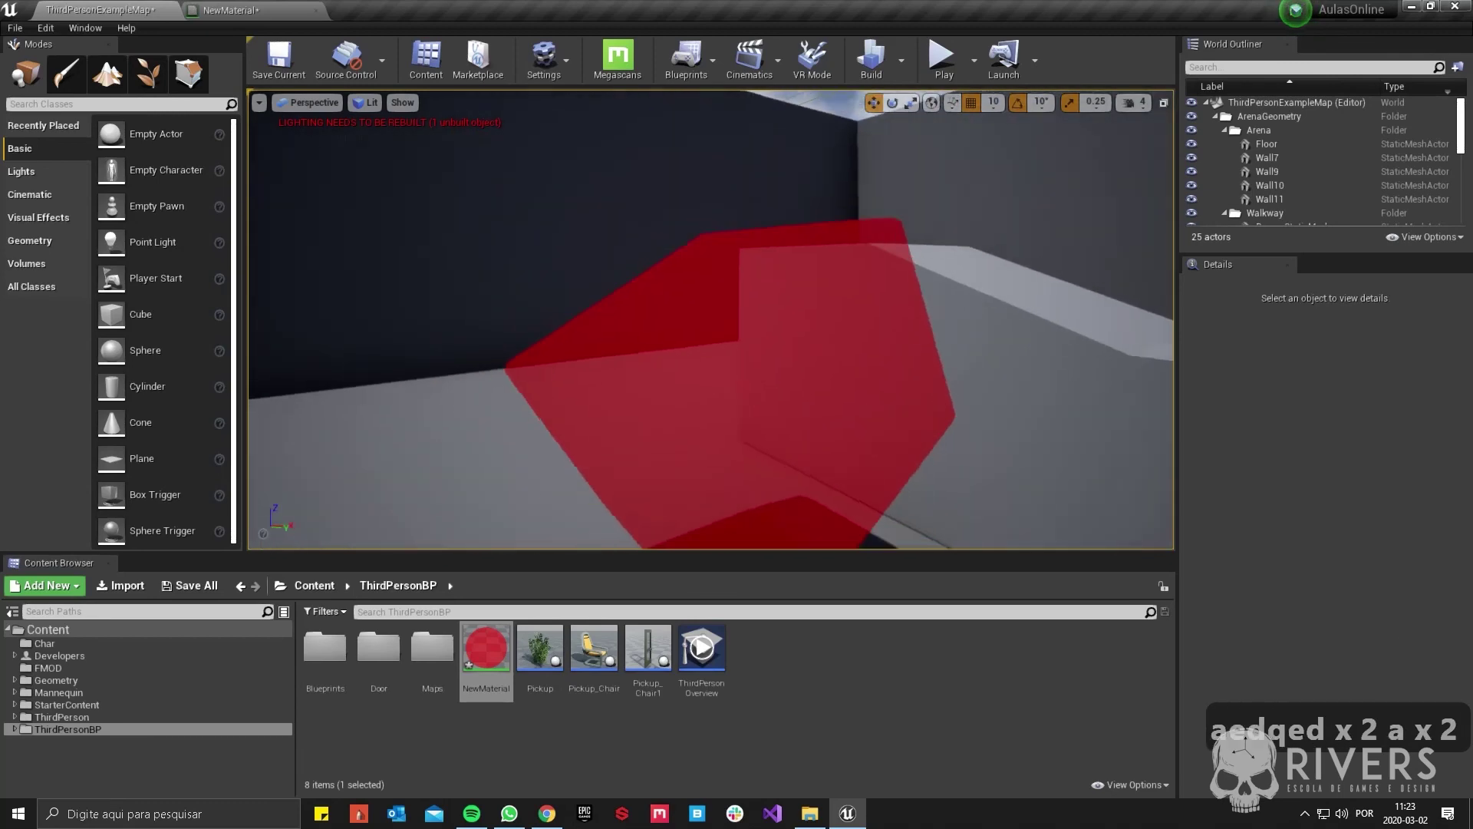
key(a)
key(a)
key(d)
key(d)
key(d)
key(d)
key(d)
key(d)
key(d)
key(d)
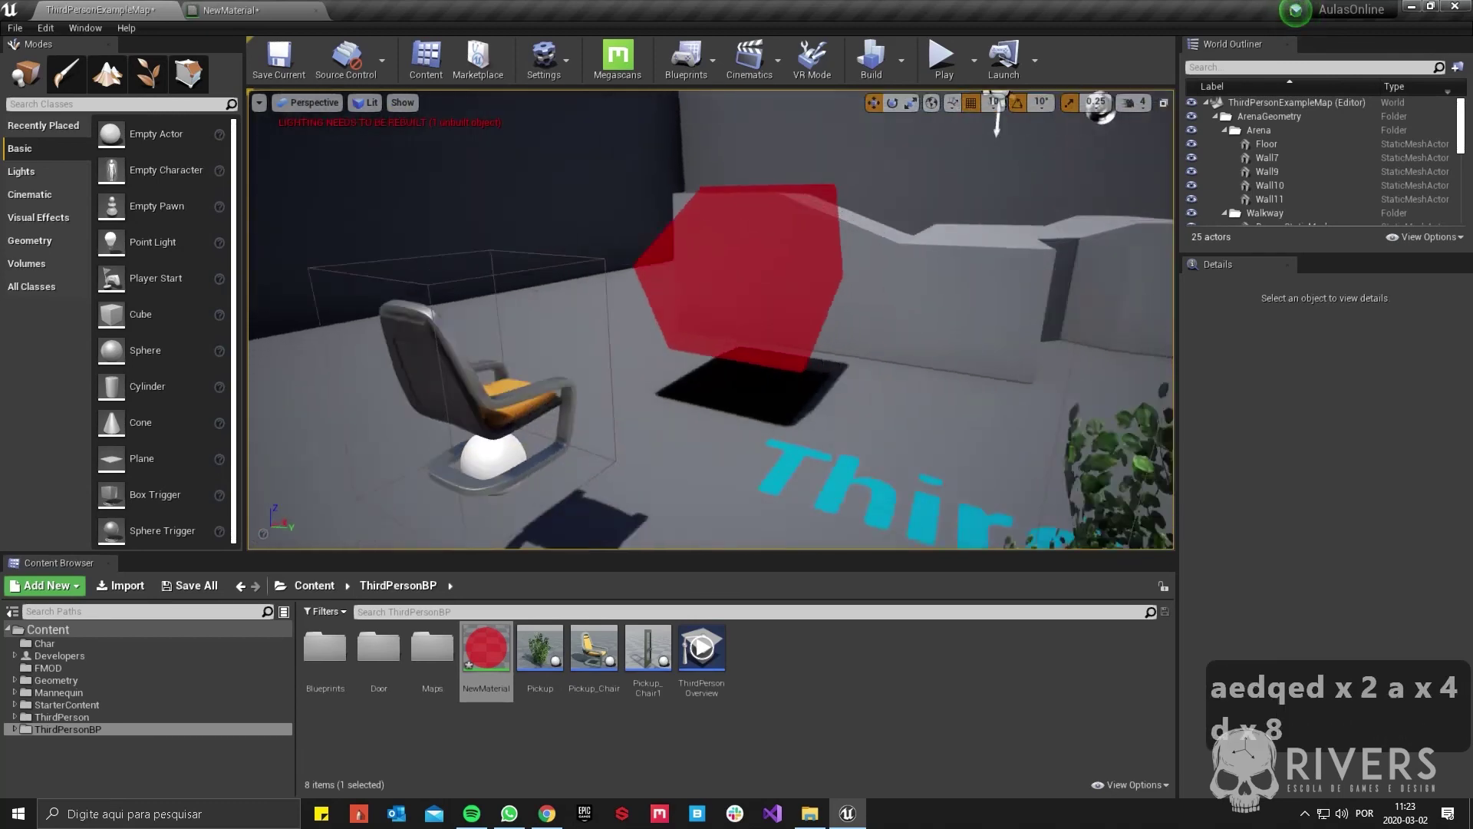
key(d)
key(d)
key(d)
key(w)
key(d)
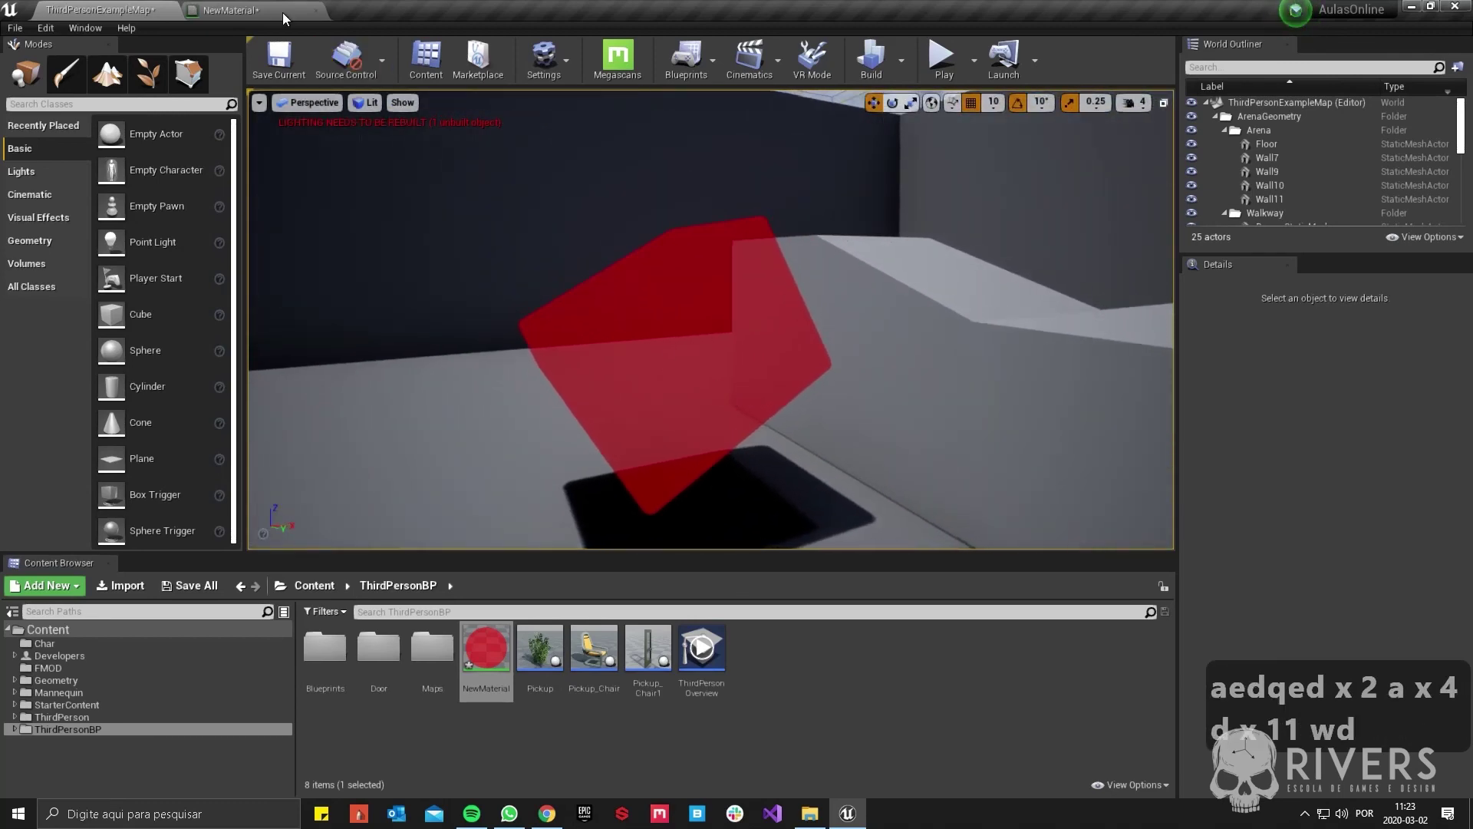
- Switch to Chrome, search the web for "ior 3D" and open Pixel and Poly's Index of Refraction list
click(282, 12)
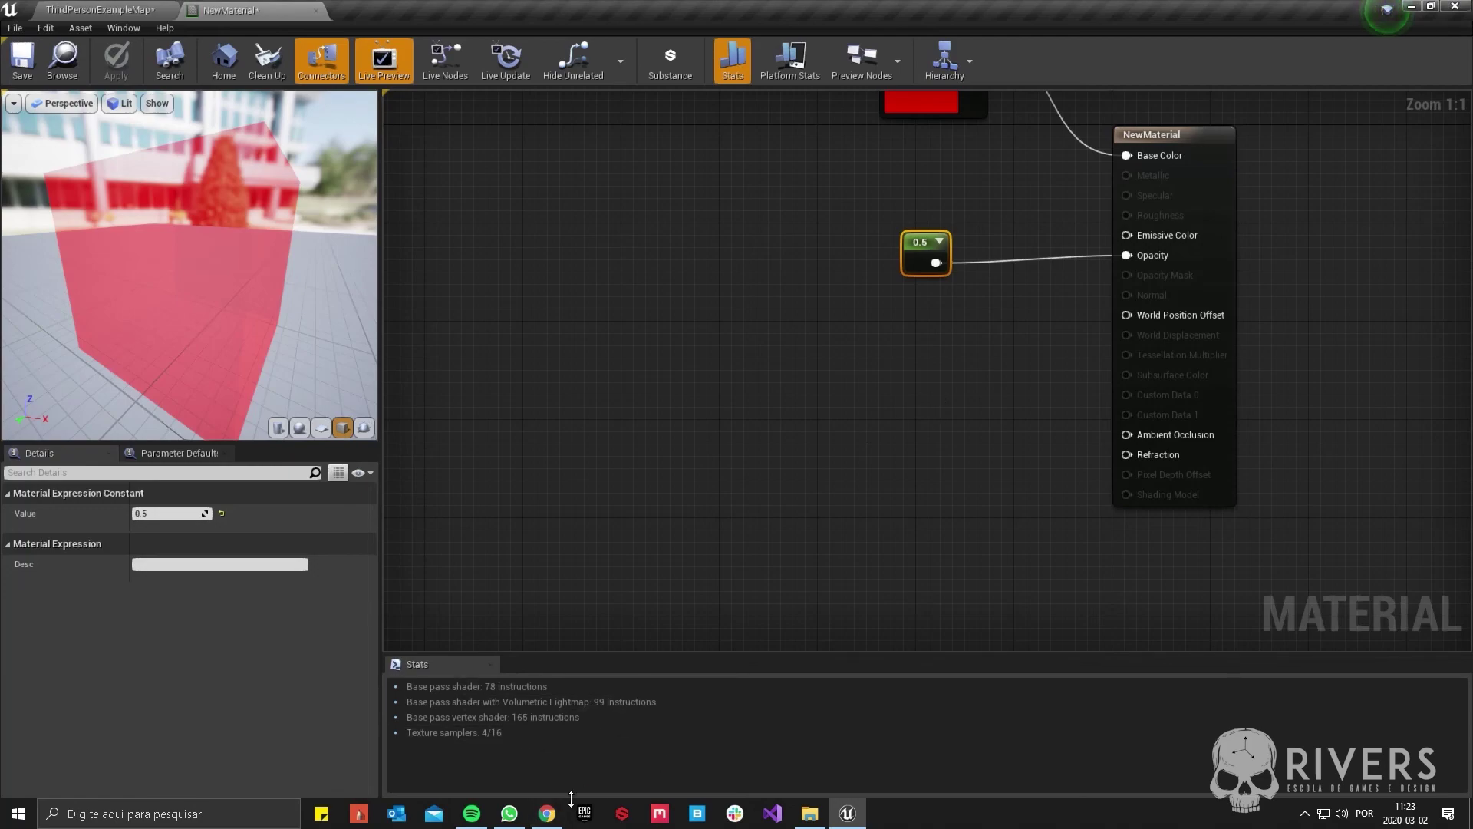
click(547, 813)
click(1317, 13)
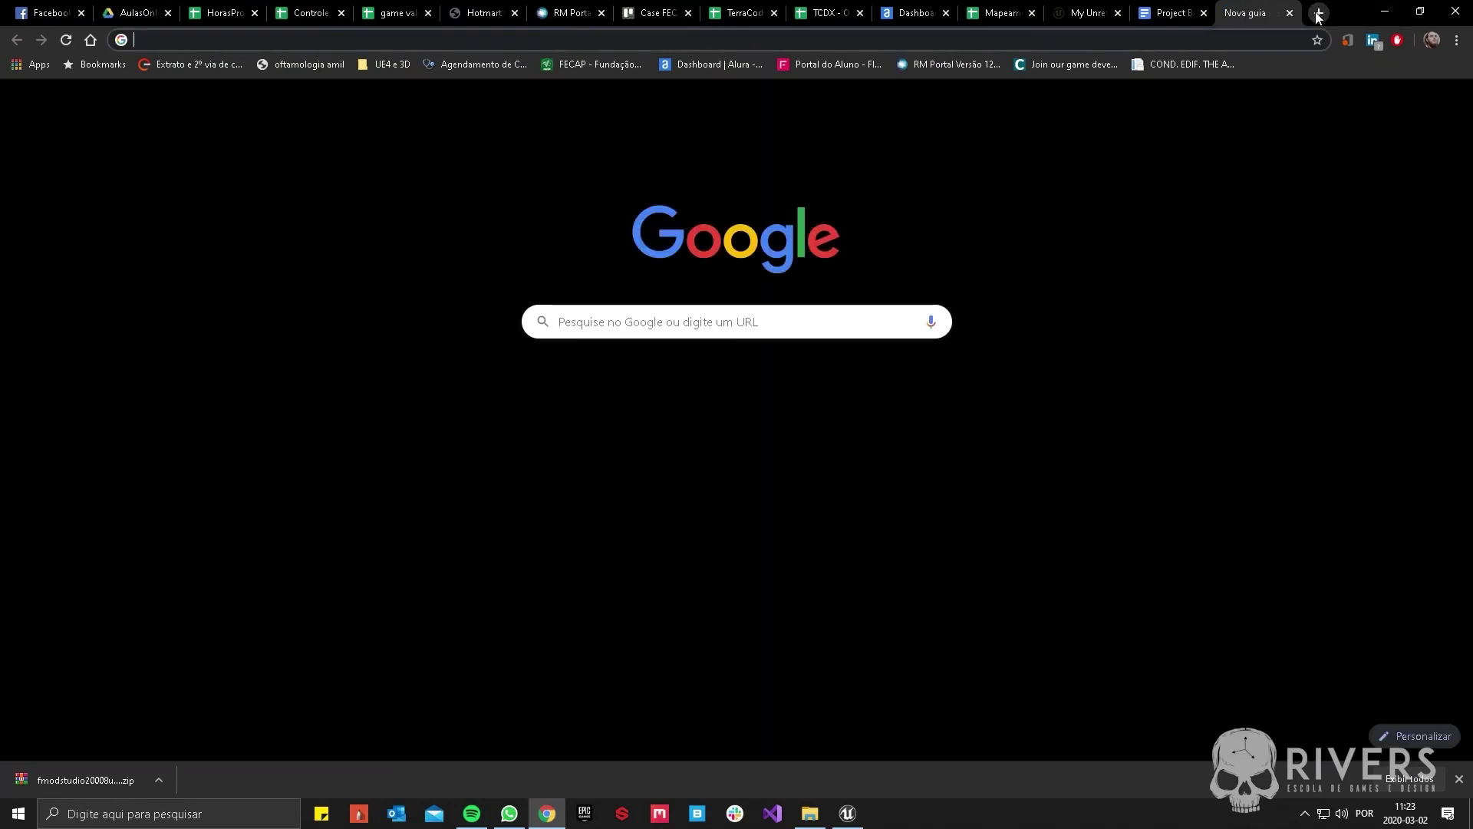
text(ior)
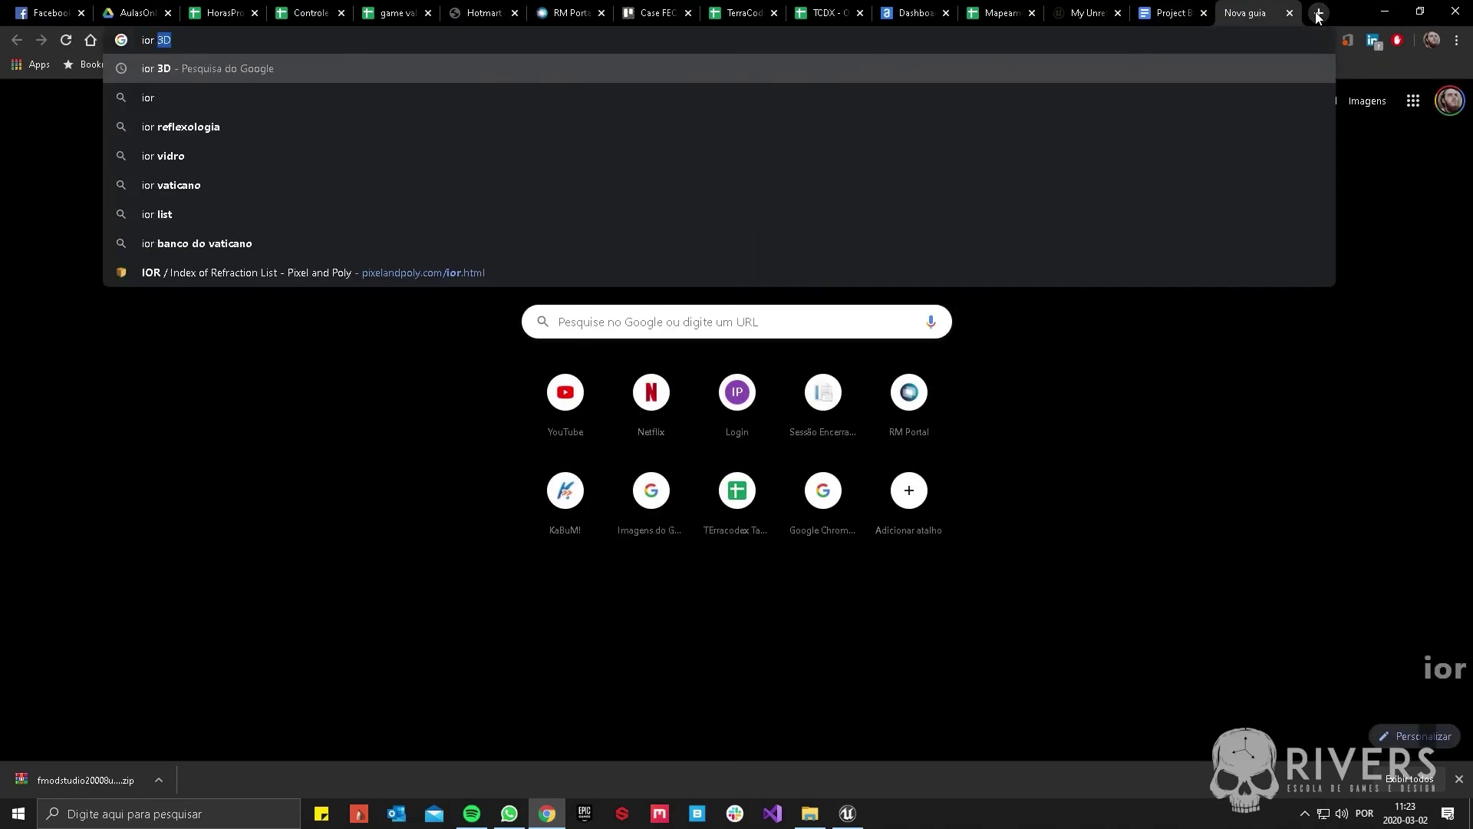
key(Return)
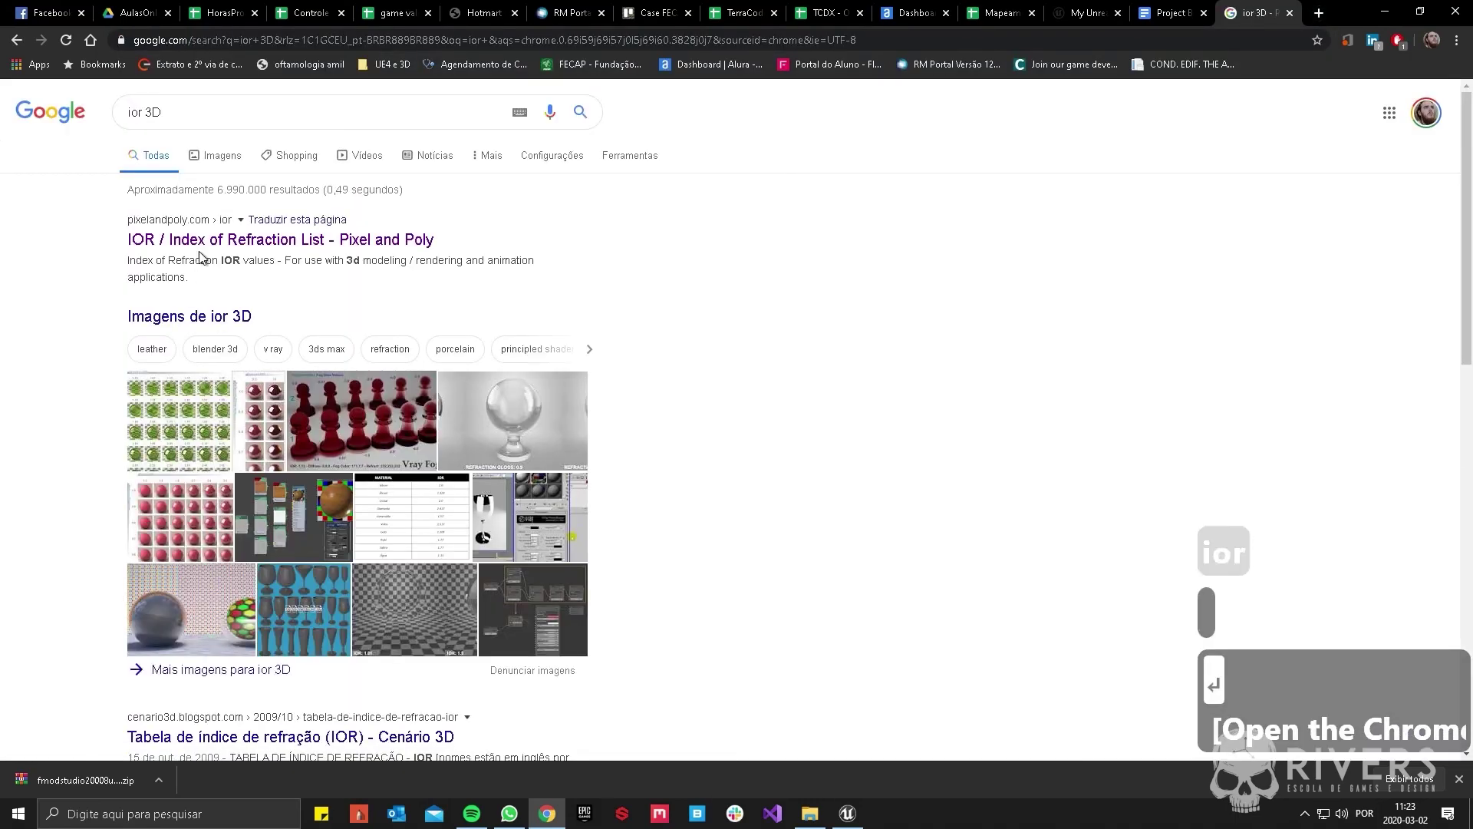
click(215, 244)
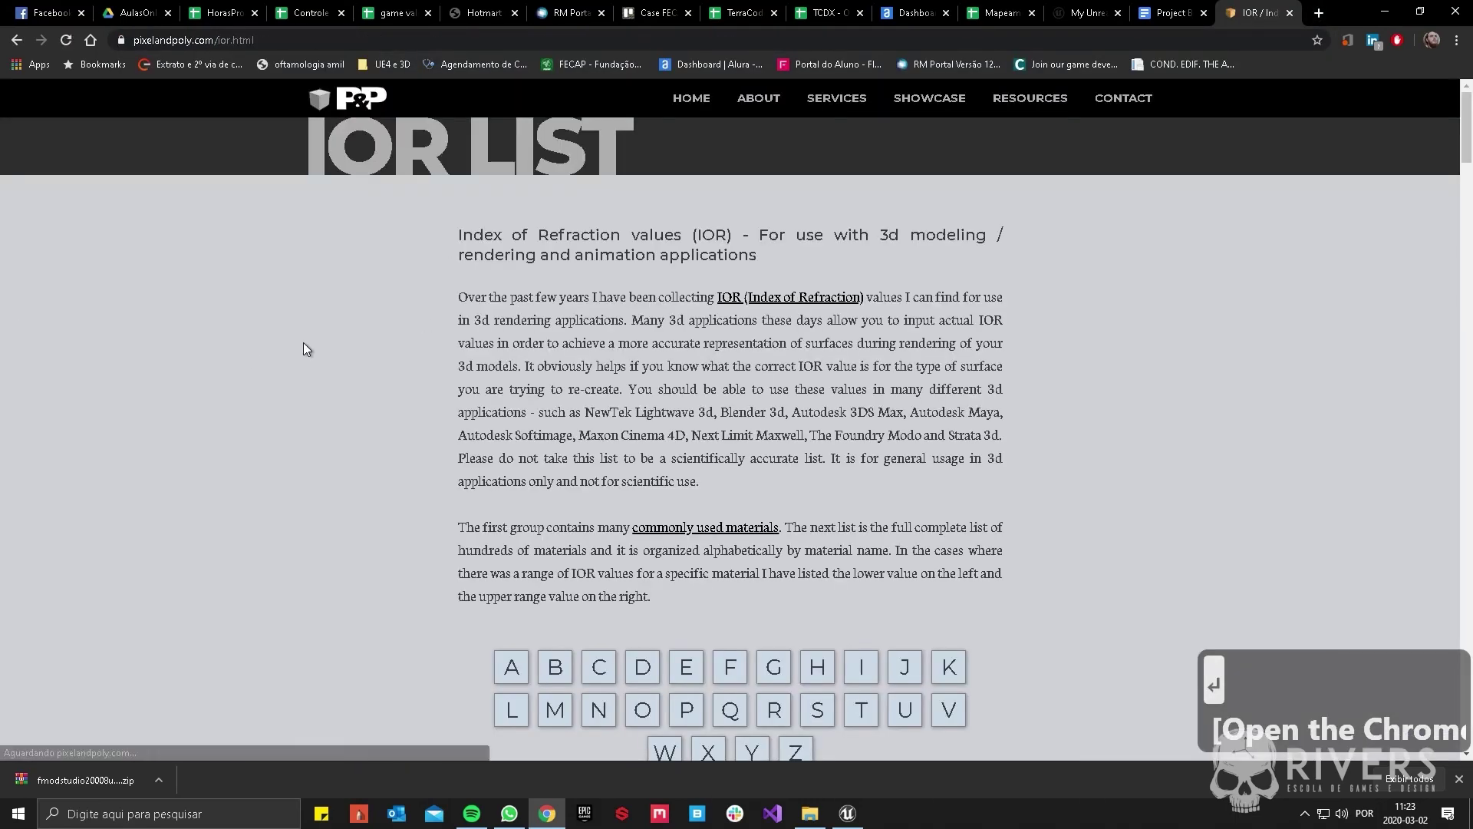
- Read through the Common Materials table of refraction values, and return to the material in Unreal Engine
scroll(691, 345, down, 4)
scroll(672, 367, down, 4)
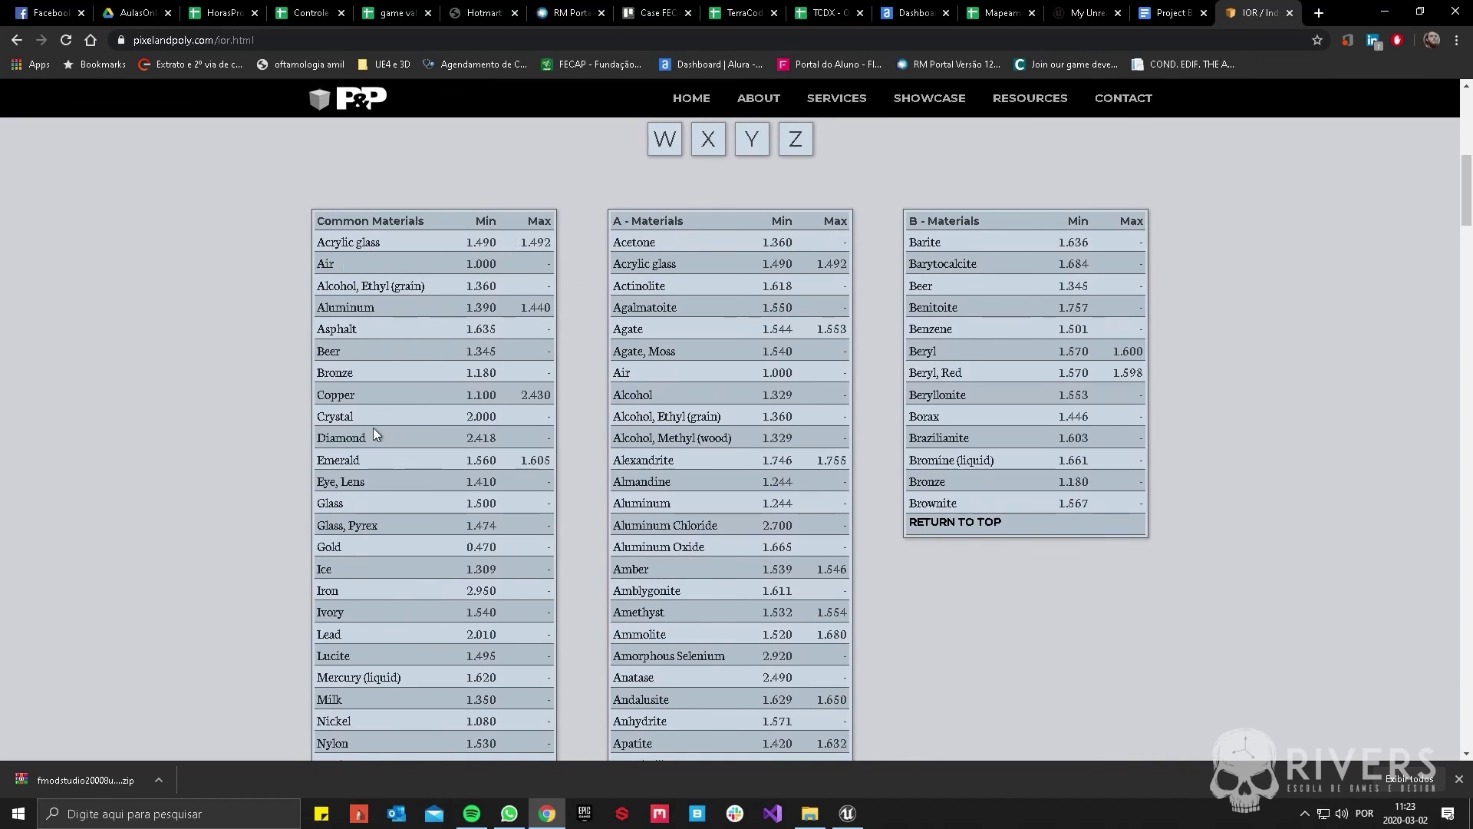
scroll(374, 430, down, 2)
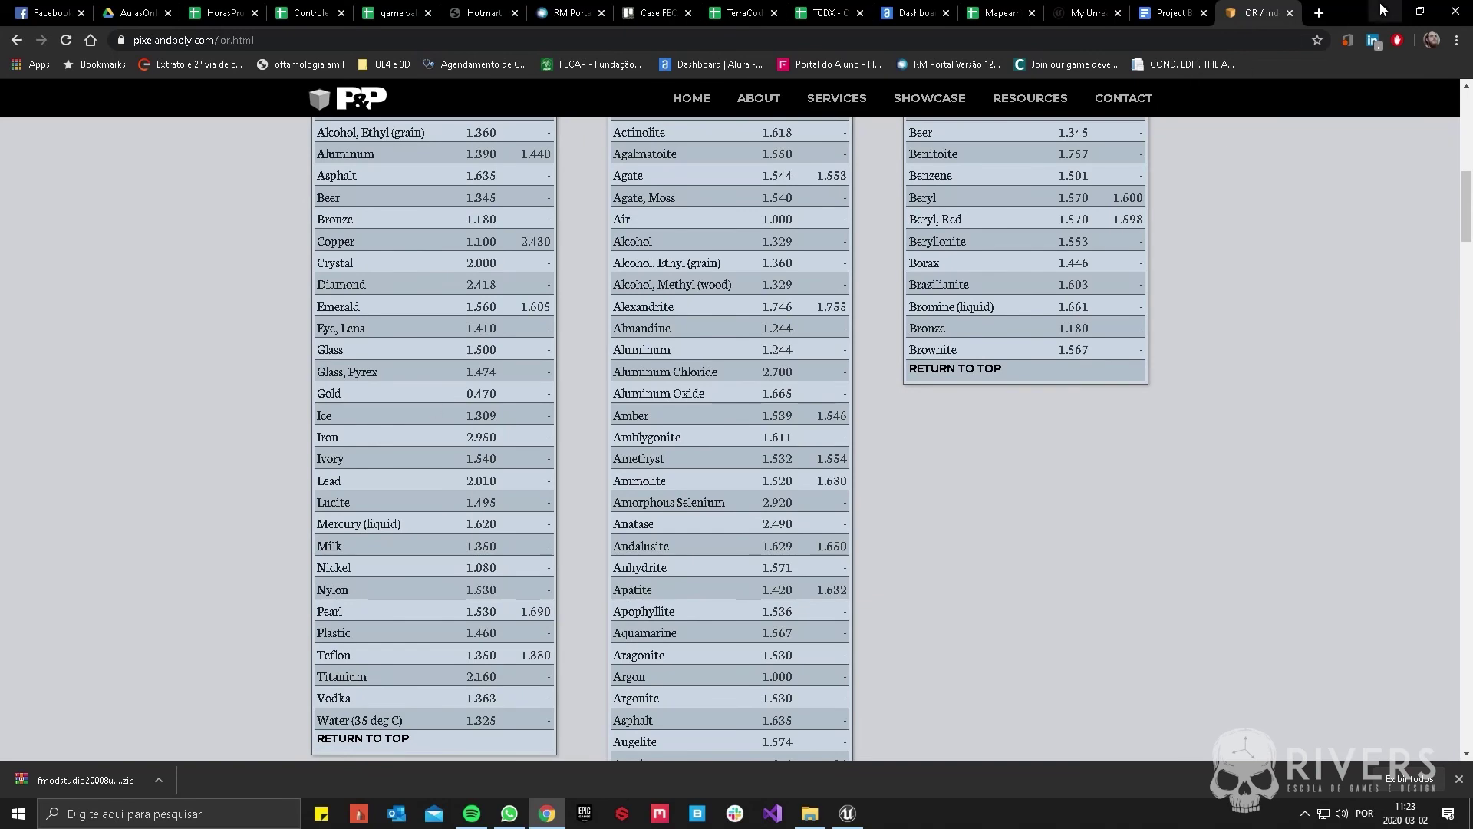
click(1381, 9)
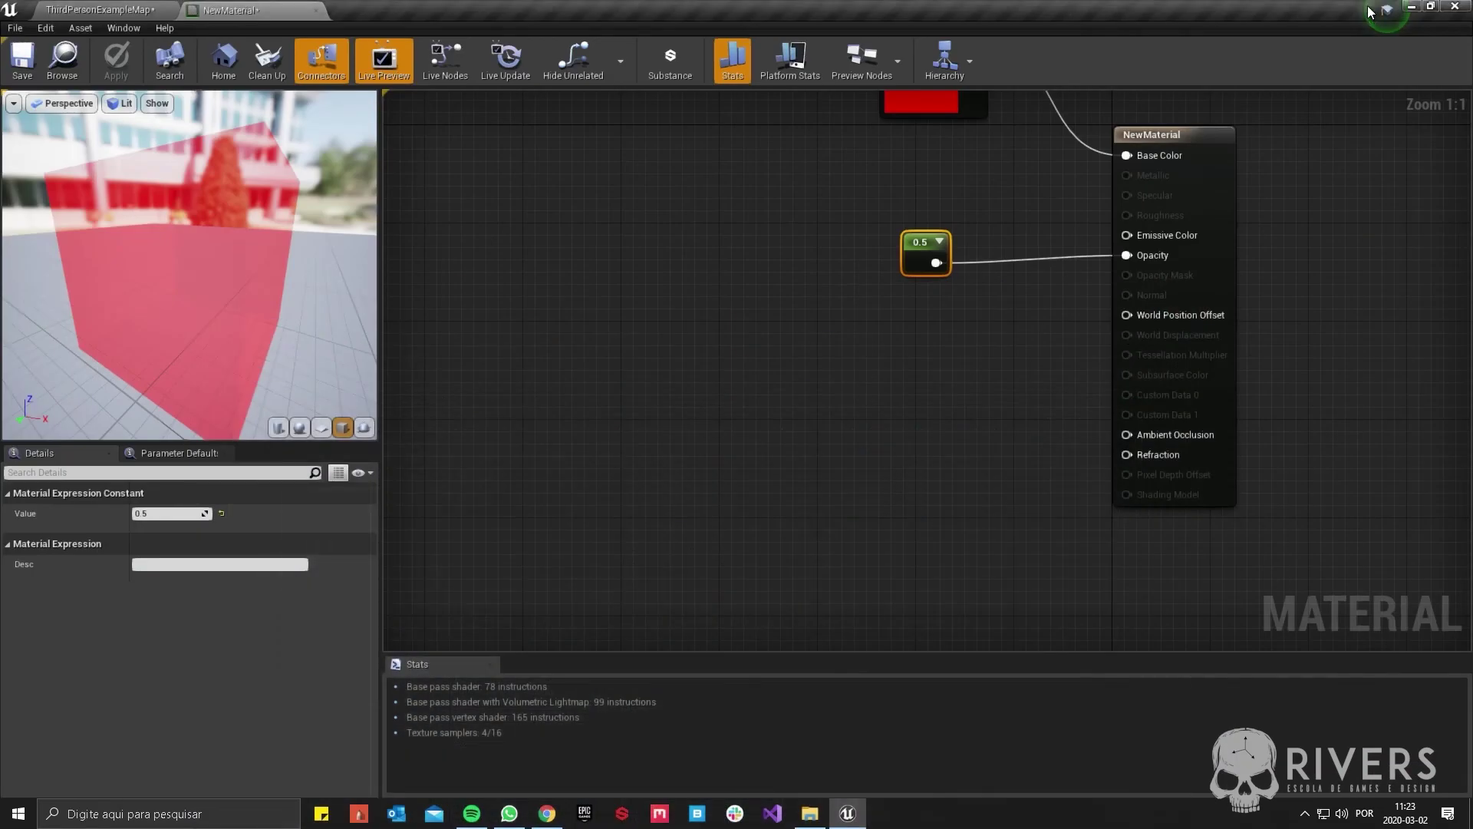
- Add a Constant below the opacity node, connect it to Refraction, set its value to 1.33333 and apply the material
click(900, 426)
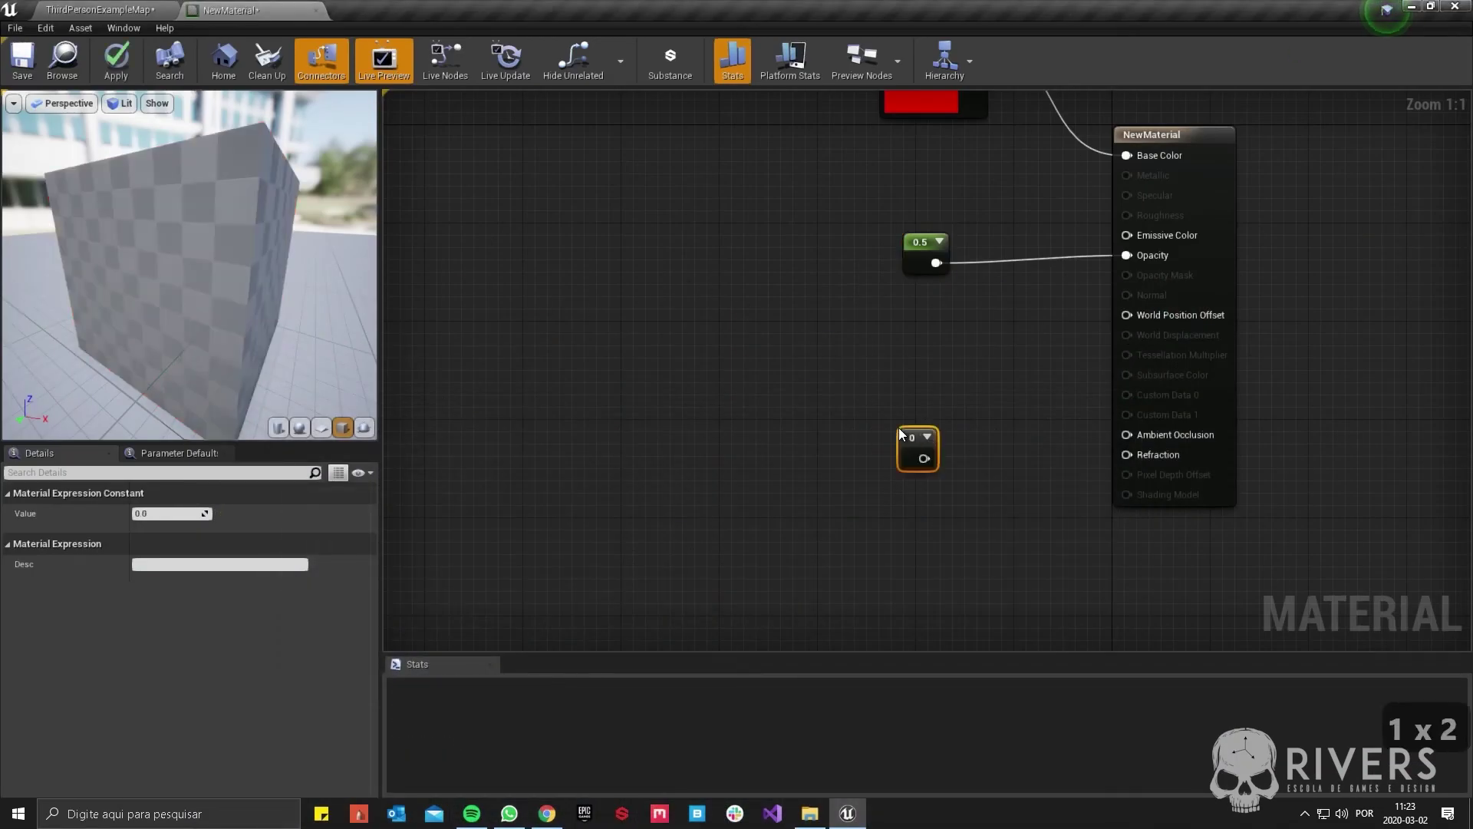
mouse_move(924, 459)
mouse_down()
mouse_move(1149, 473)
mouse_move(1134, 457)
mouse_move(906, 468)
mouse_up()
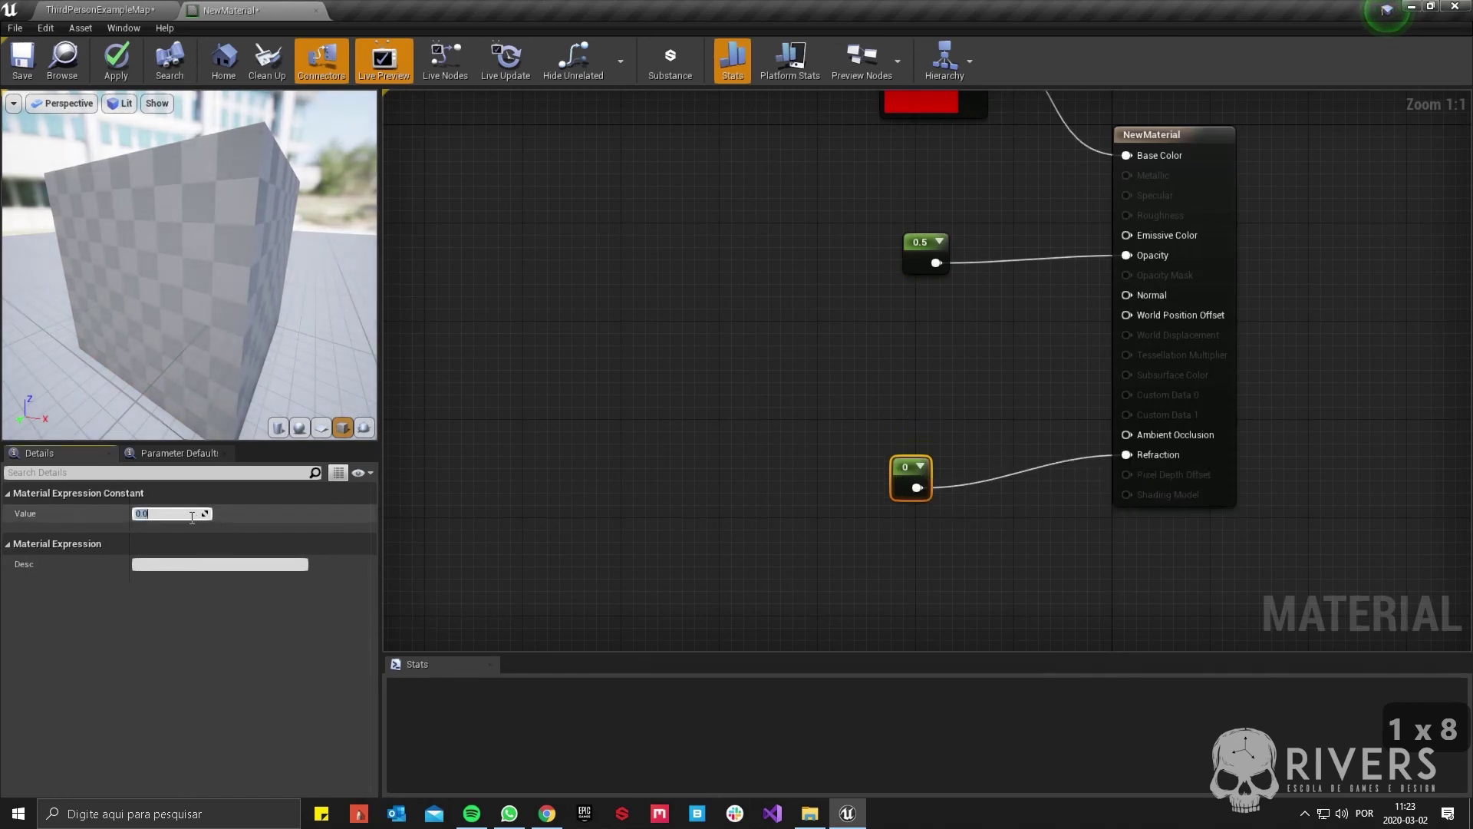
text(1.33333)
key(Return)
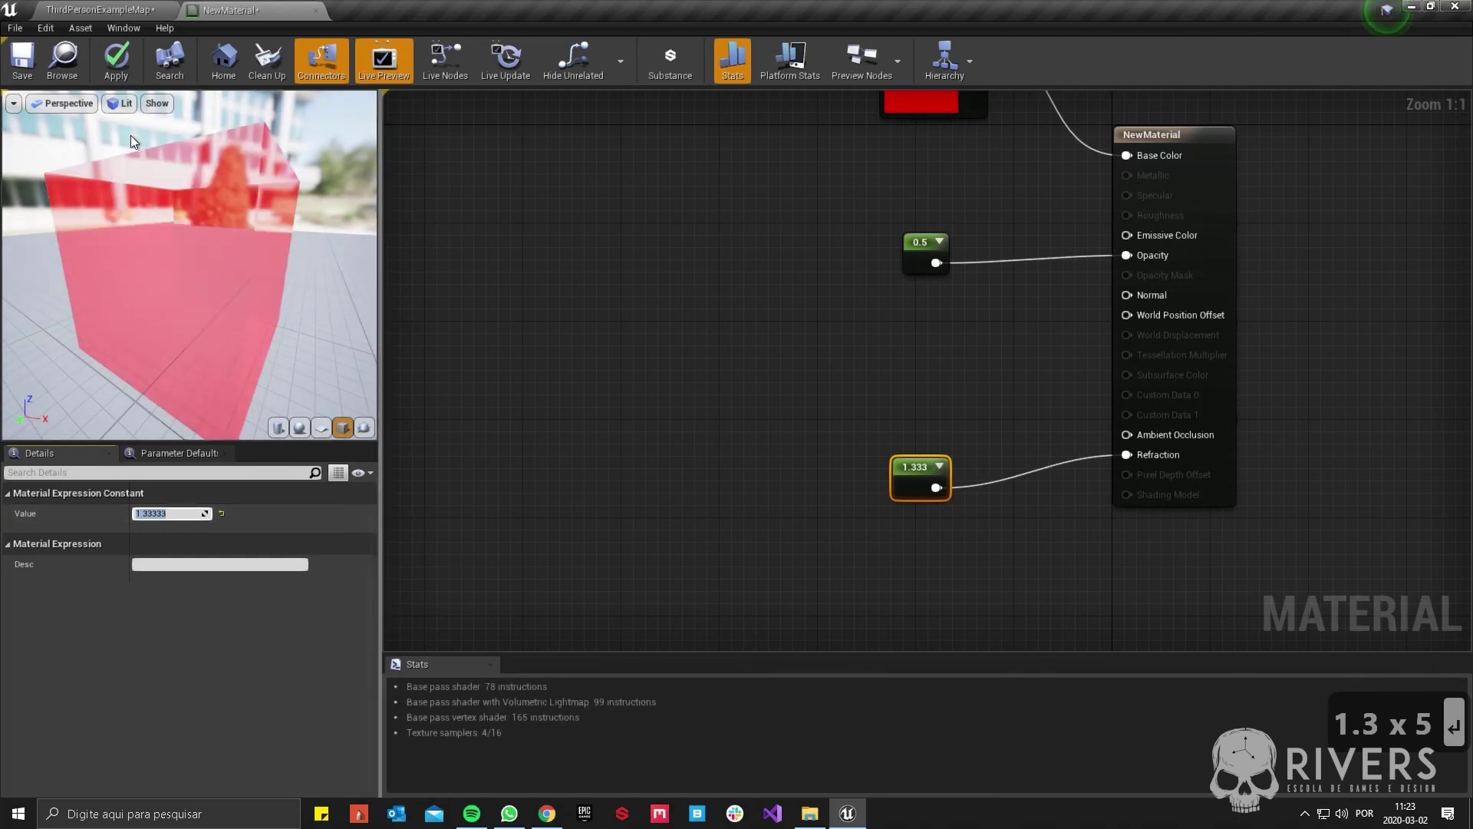
click(117, 77)
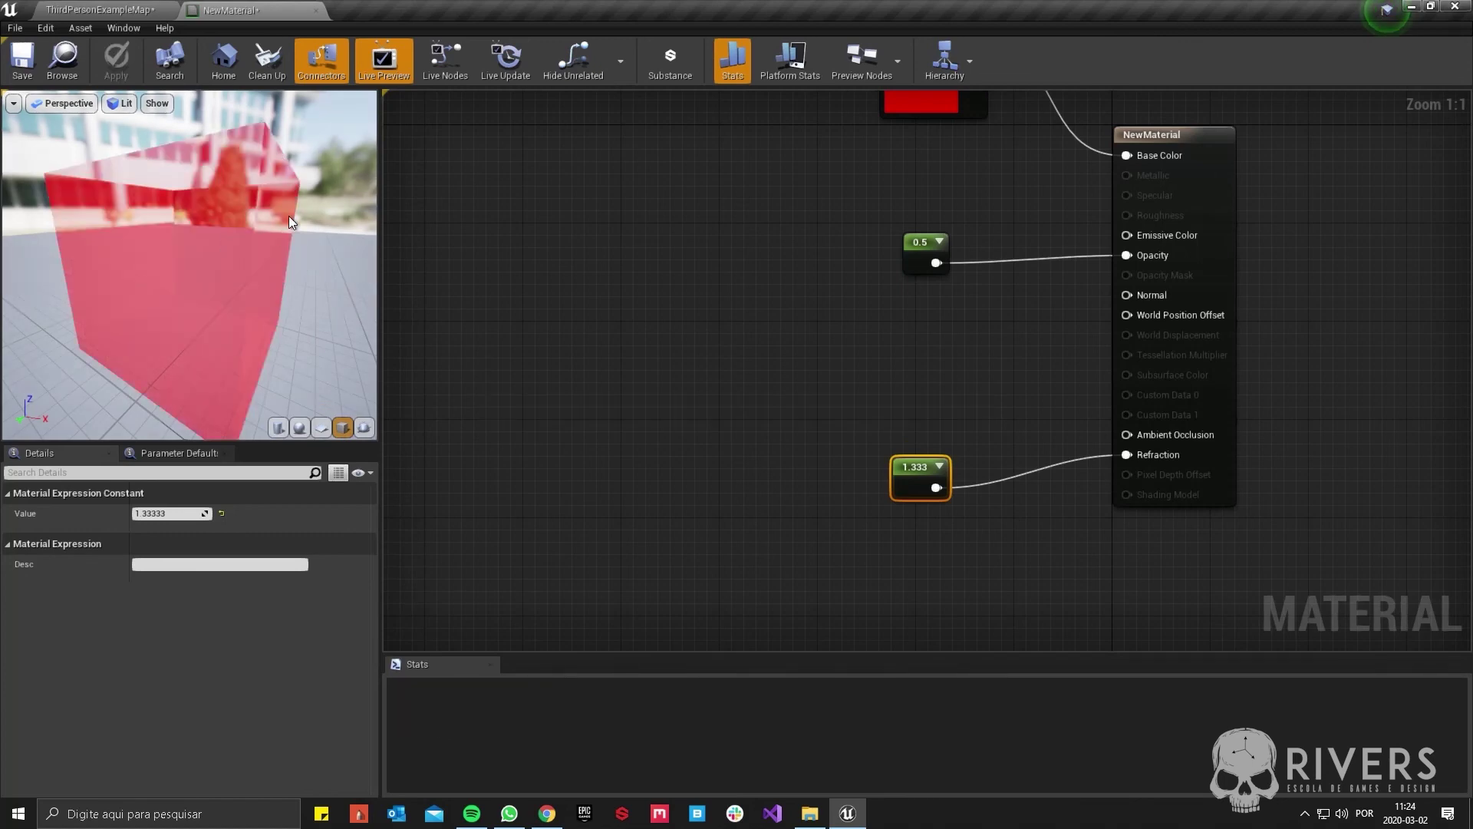
- Examine the refraction effect on the preview cube and on the cube in the level from different angles
drag(289, 215, 185, 199)
click(111, 7)
right_drag(583, 292, 698, 299)
key(w)
key(a)
key(s)
key(w)
key(w)
key(s)
key(a)
key(a)
key(a)
key(d)
key(q)
key(a)
key(a)
key(d)
key(w)
key(e)
key(d)
key(a)
key(a)
key(d)
key(d)
key(d)
key(d)
key(d)
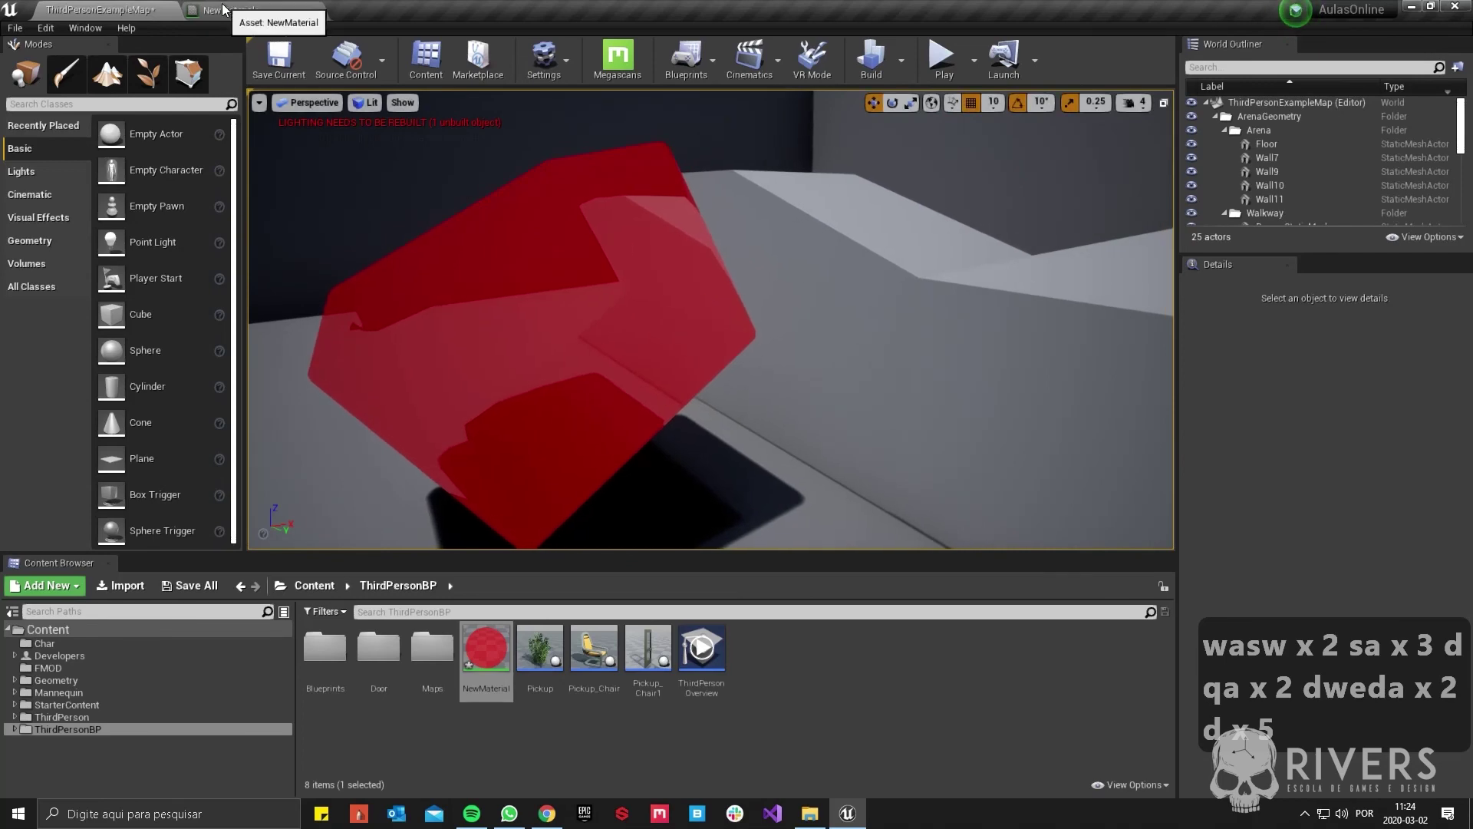
- Add a Texture Sample using T_Brick_Clay_Beveled_N to NewMaterial, connect its RGB output to Normal and apply the material
click(225, 10)
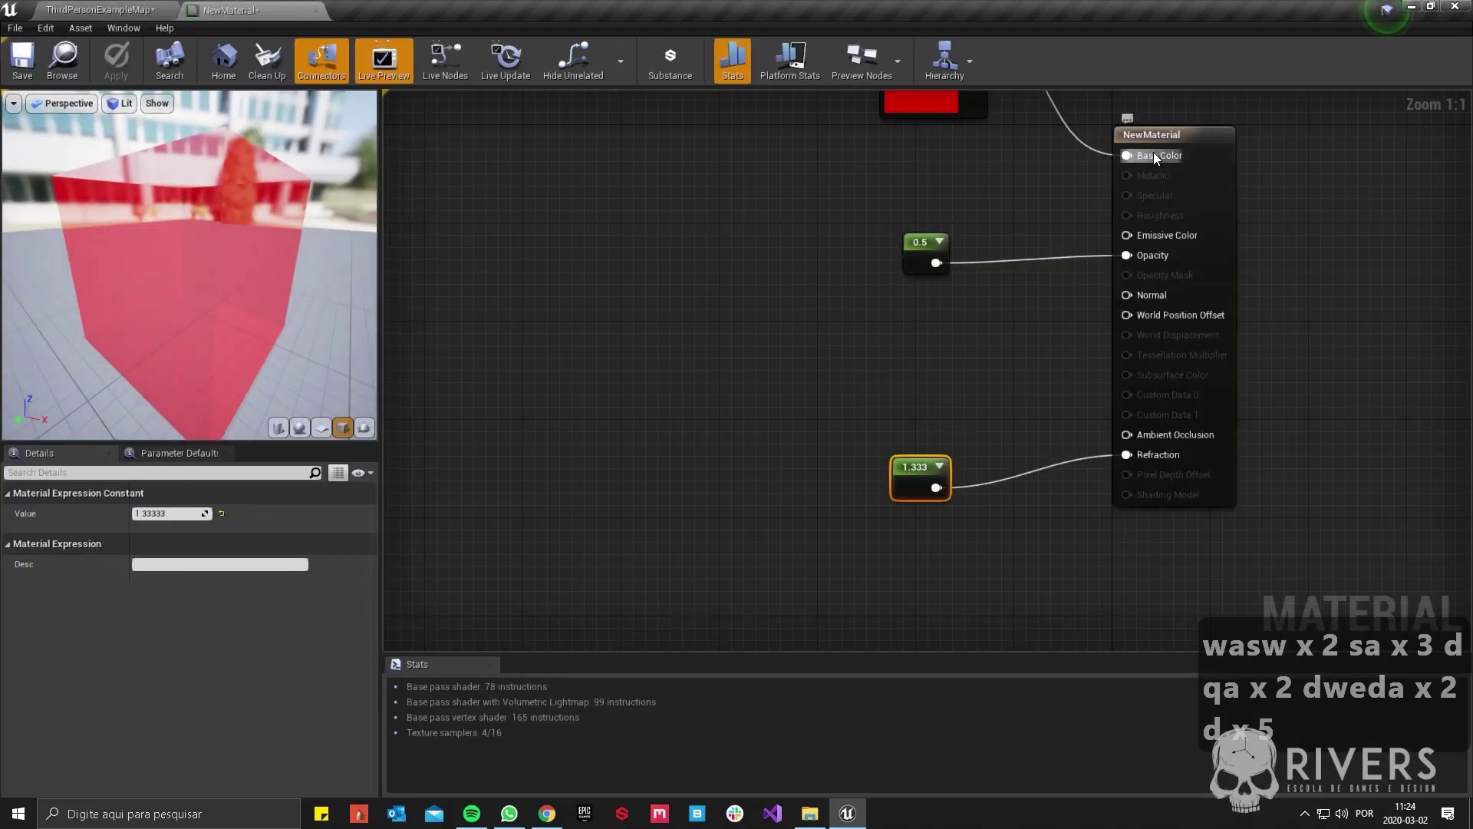
right_drag(973, 356, 865, 355)
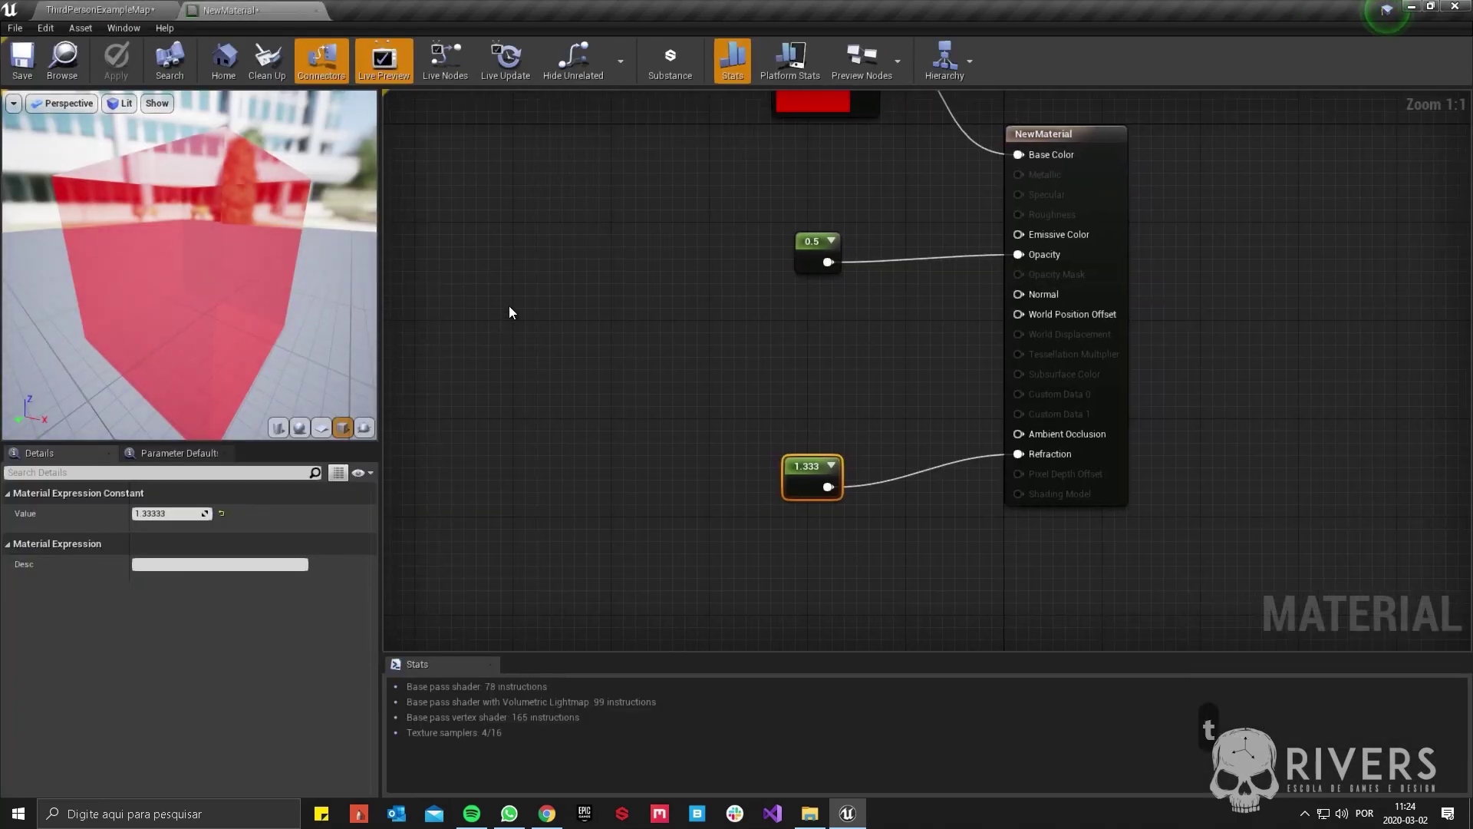
key(t)
click(509, 305)
click(250, 654)
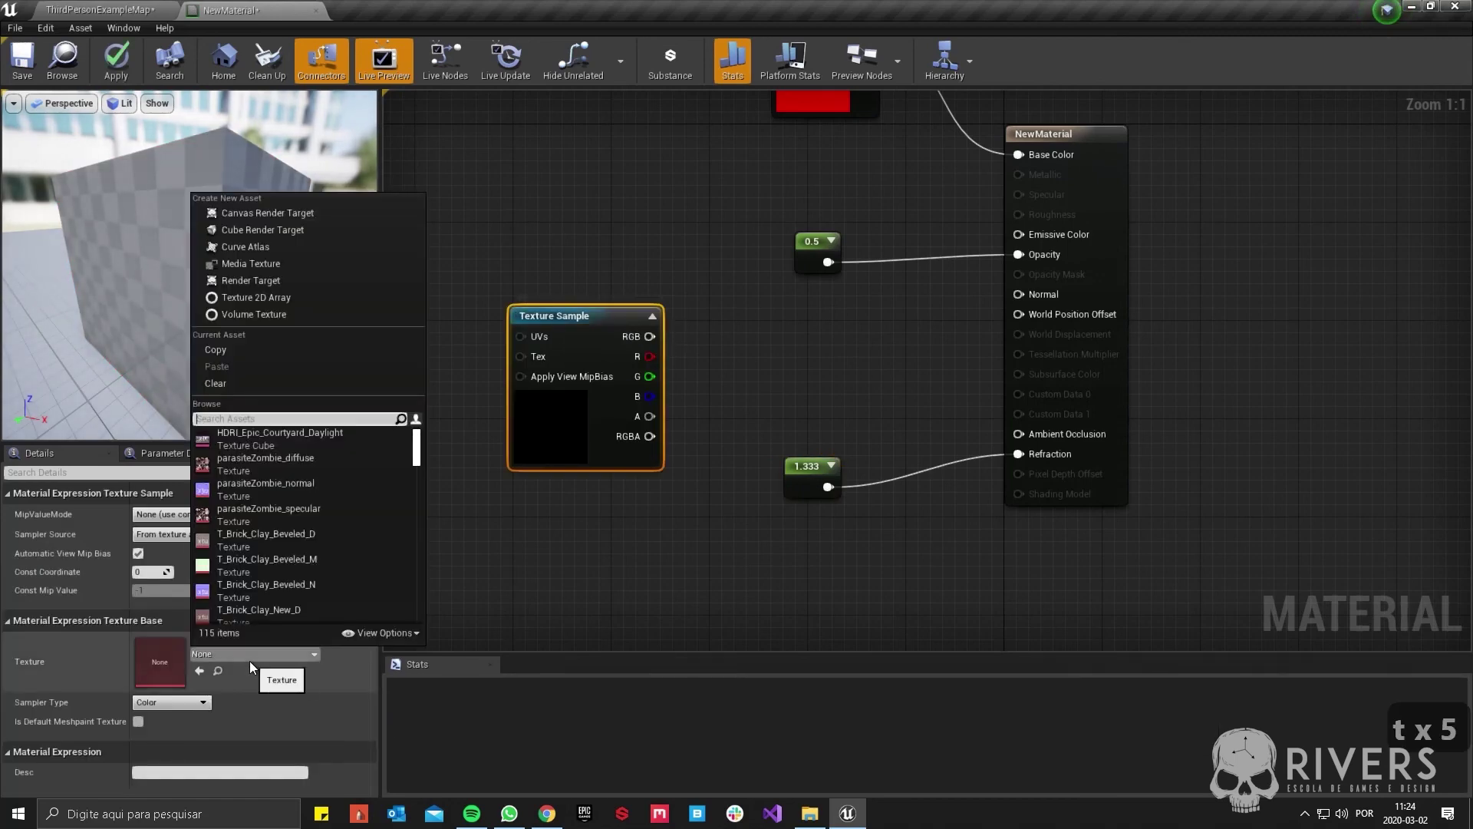
click(297, 586)
drag(648, 336, 1030, 299)
click(116, 61)
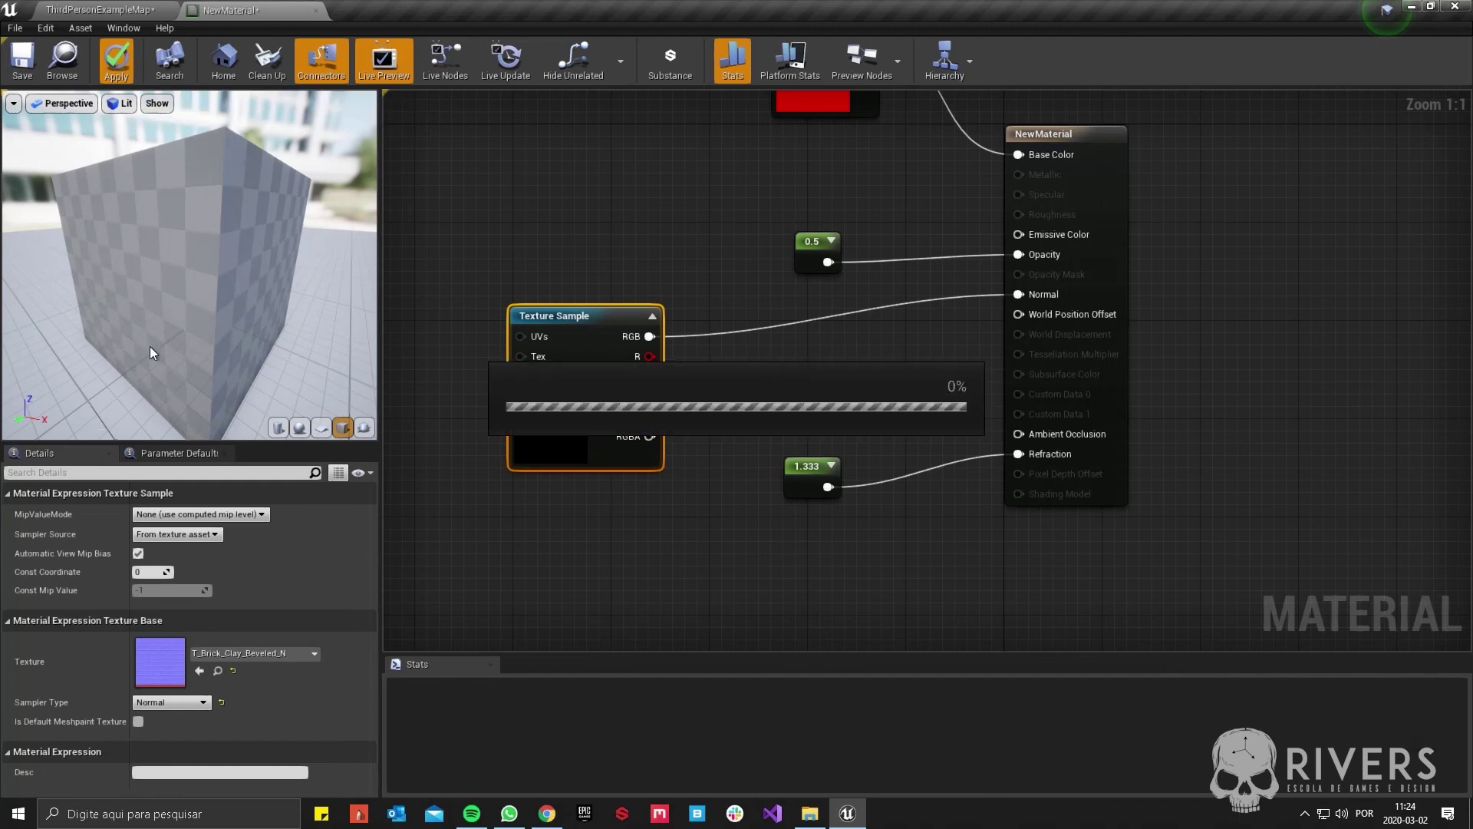
- Examine how the brick normal map distorts the view through the translucent cube in the level
click(69, 10)
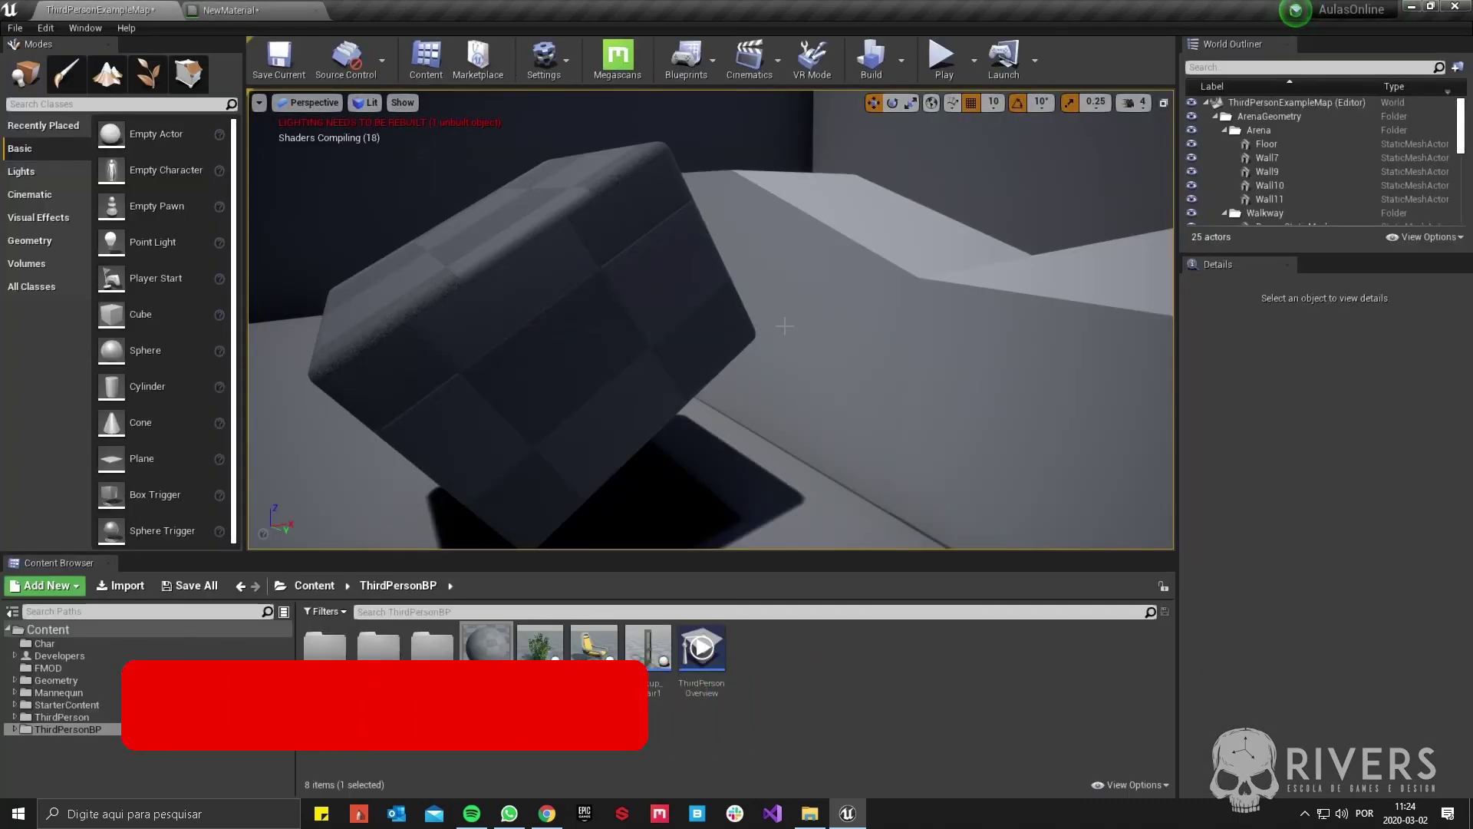
key(d)
right_drag(785, 326, 813, 241)
key(w)
key(a)
key(w)
key(s)
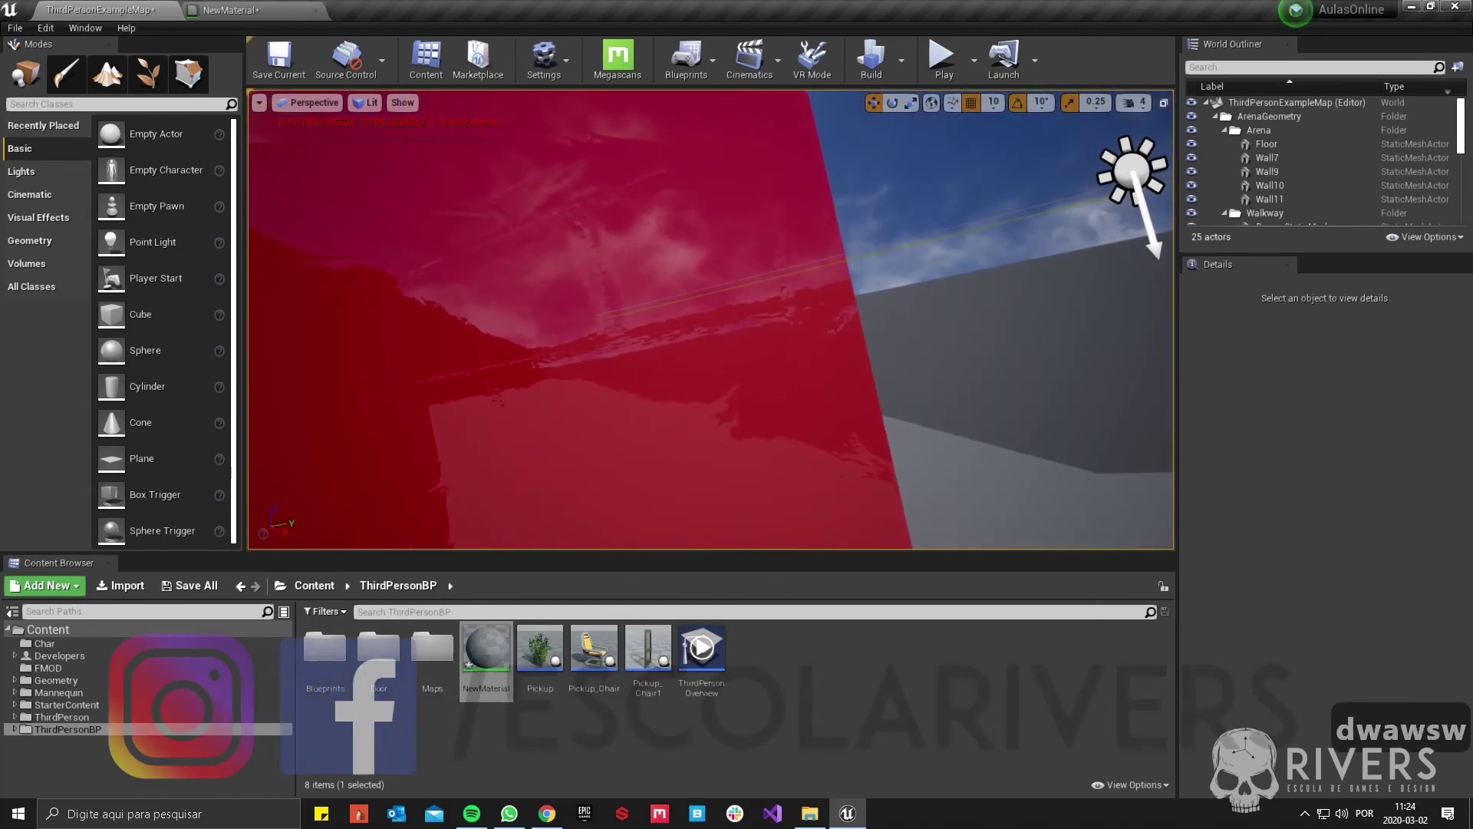
key(s)
right_drag(710, 319, 782, 322)
key(d)
key(a)
key(s)
key(a)
right_drag(687, 375, 955, 257)
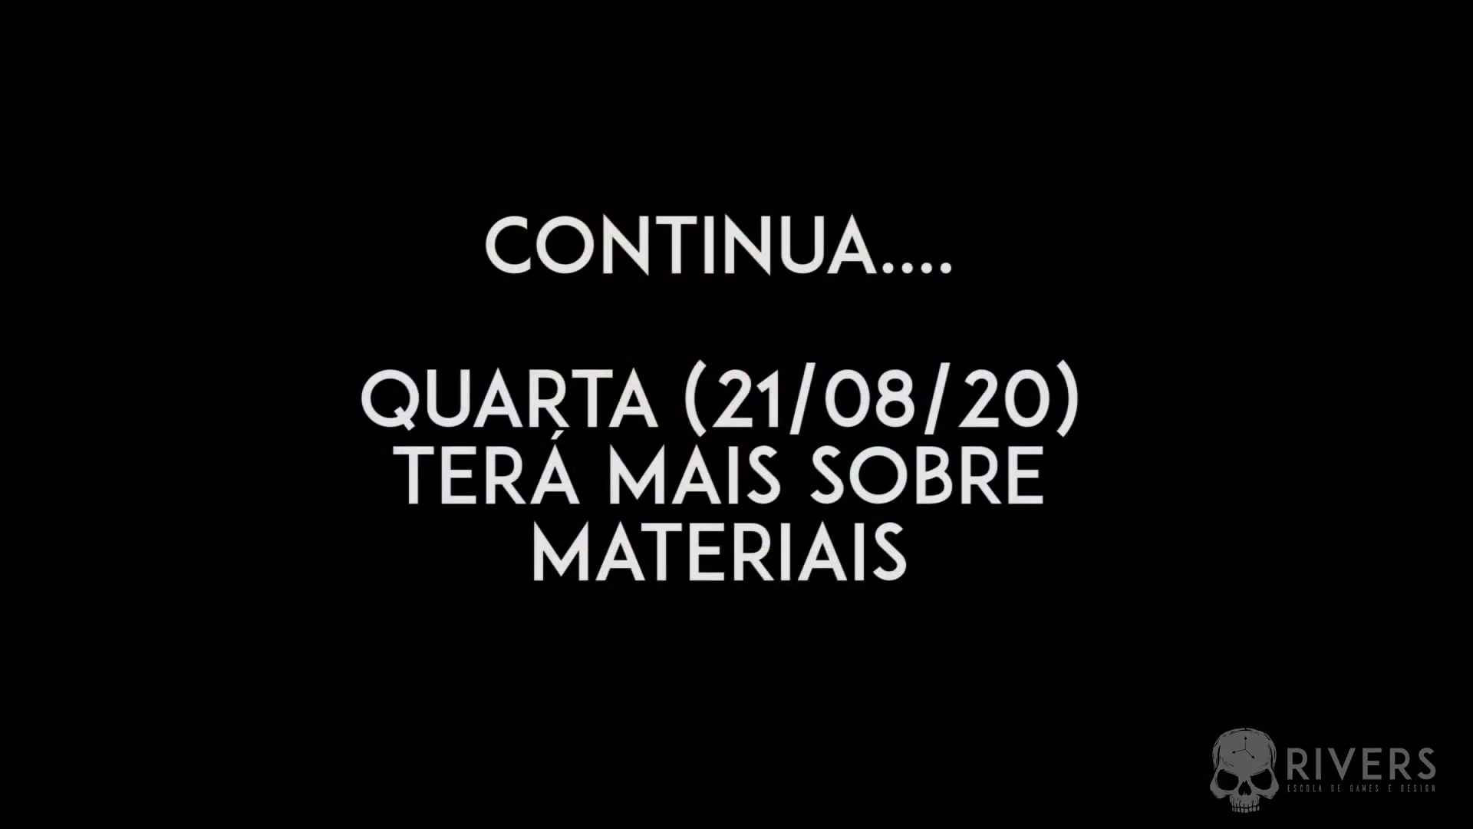